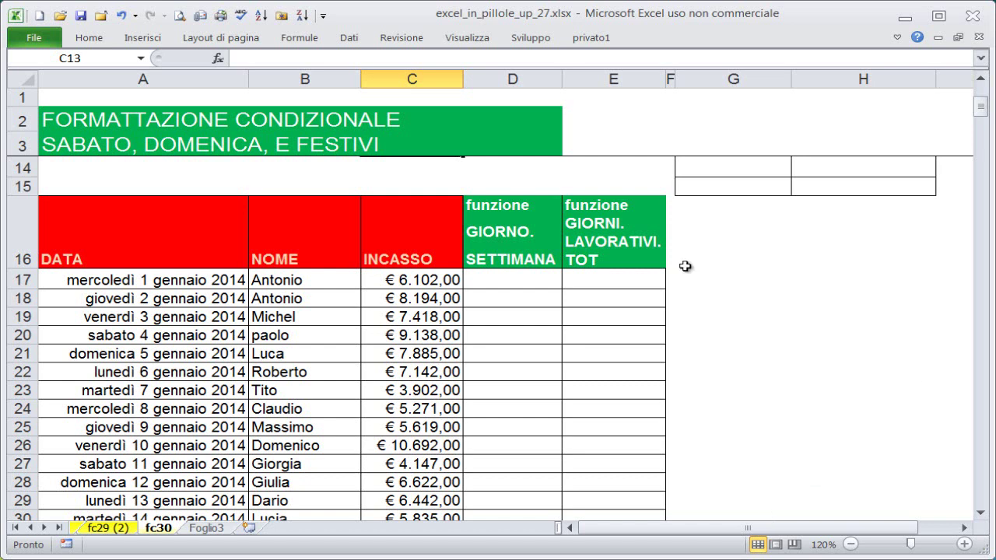
Step: Fill the Saturday 4 and Sunday 5 January rows (A20:C21) red with white text
drag(124, 336, 427, 327)
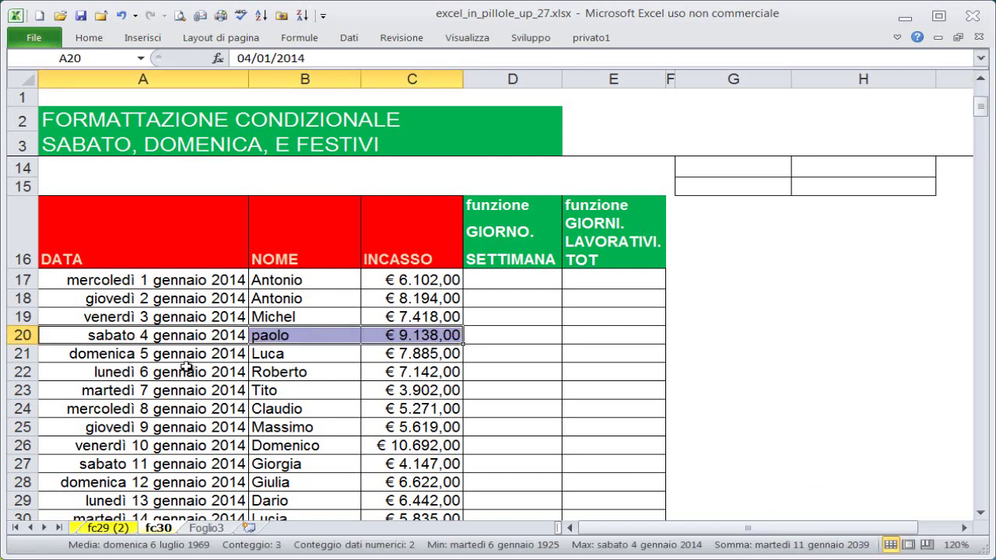
drag(115, 336, 263, 323)
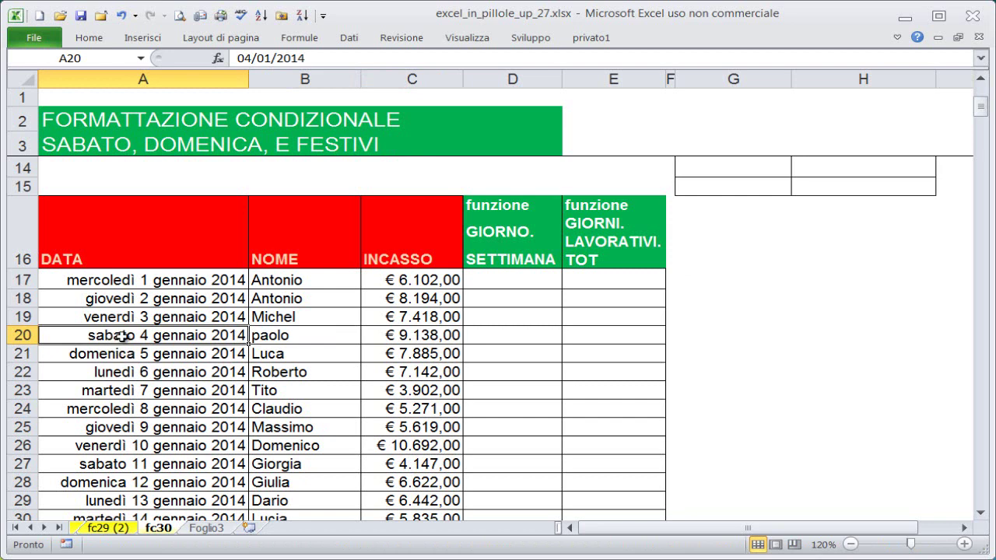
scroll(150, 393, down, 1)
scroll(150, 393, up, 1)
mouse_move(117, 336)
mouse_down()
mouse_move(429, 334)
mouse_move(428, 354)
mouse_up()
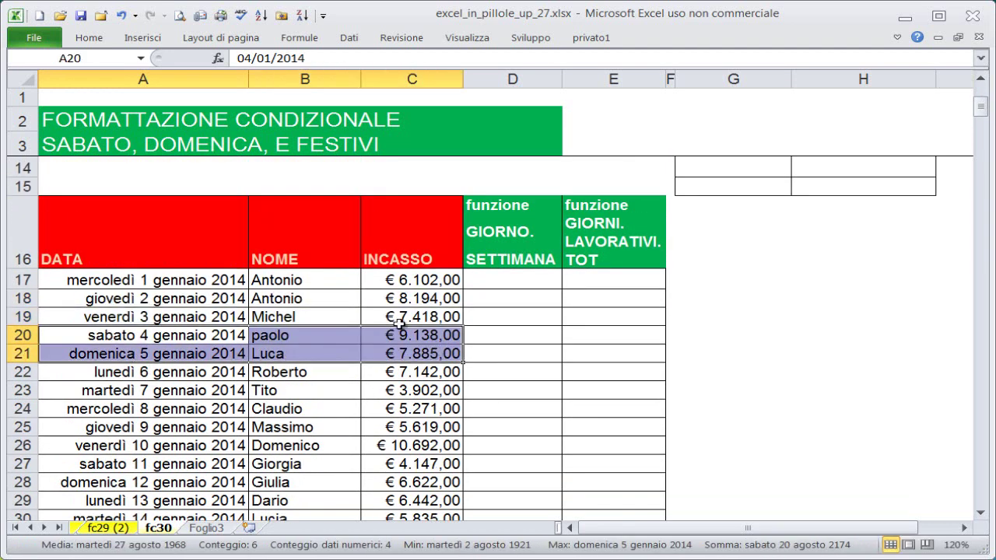
click(89, 37)
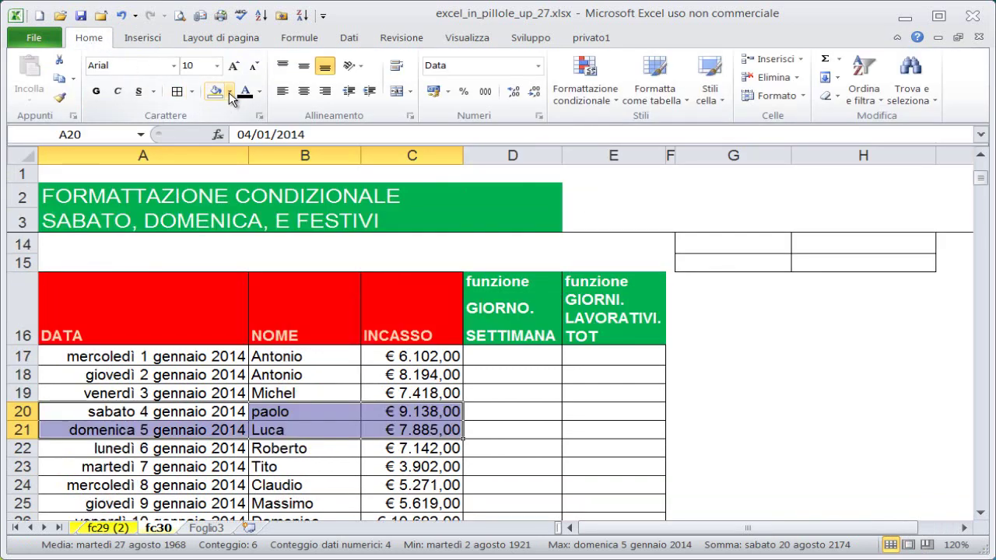
click(231, 92)
click(229, 214)
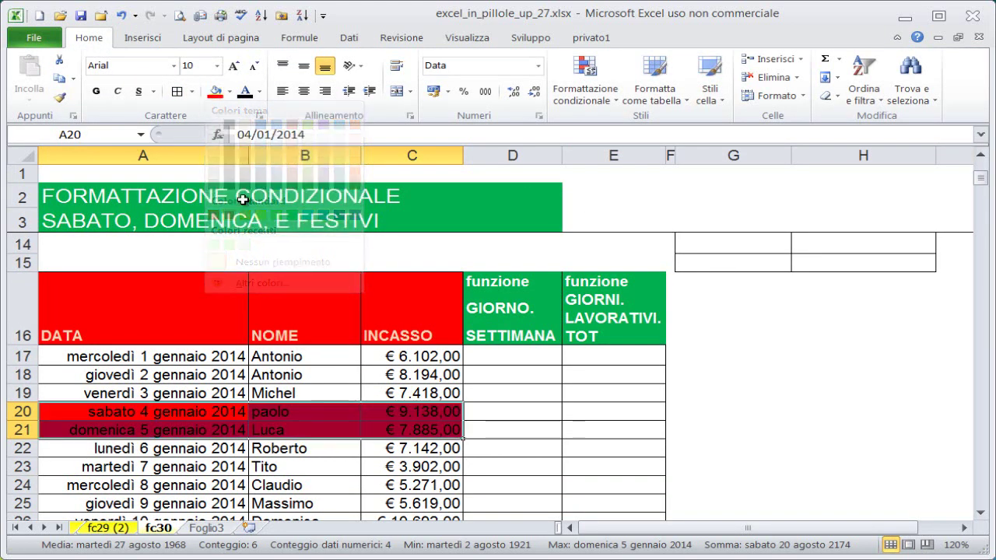
click(262, 97)
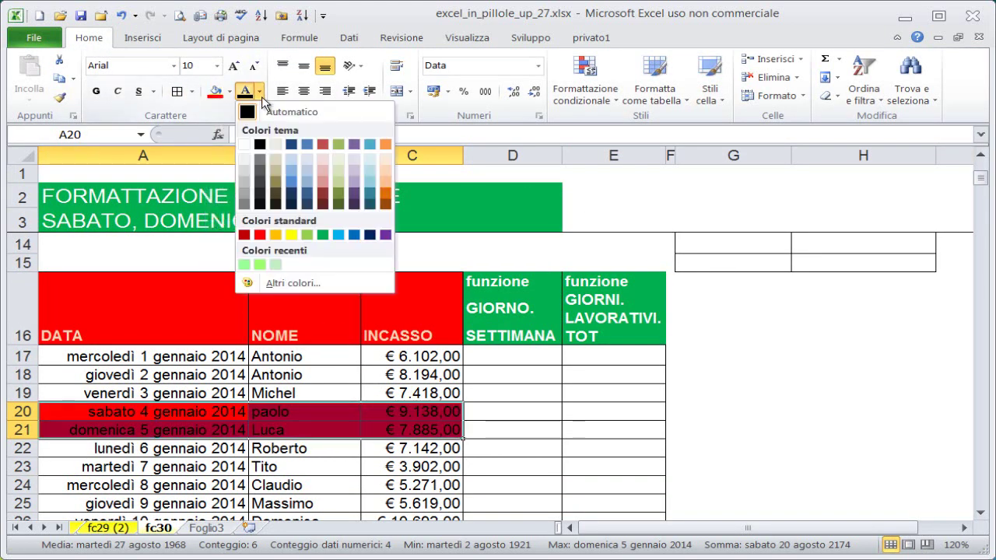
click(245, 145)
click(273, 467)
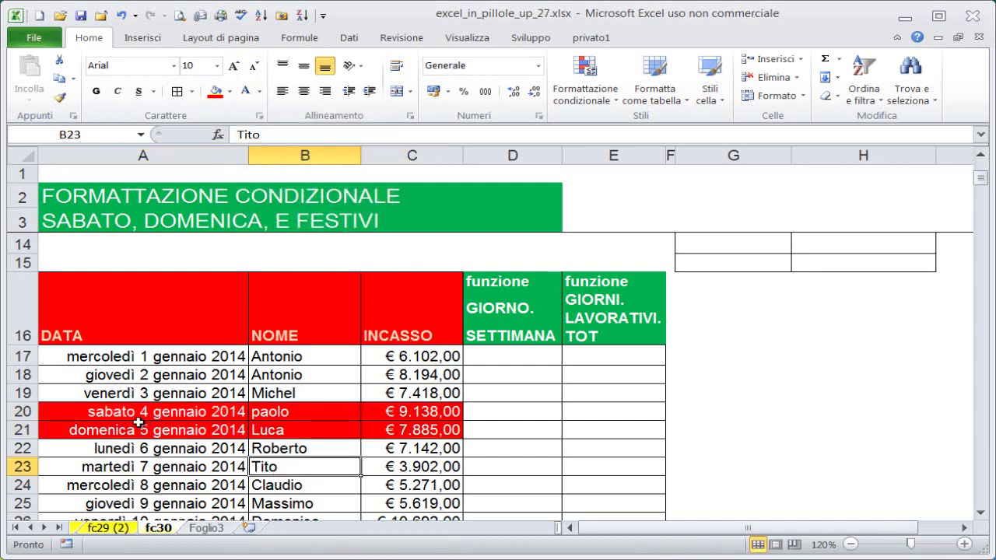
drag(132, 412, 370, 422)
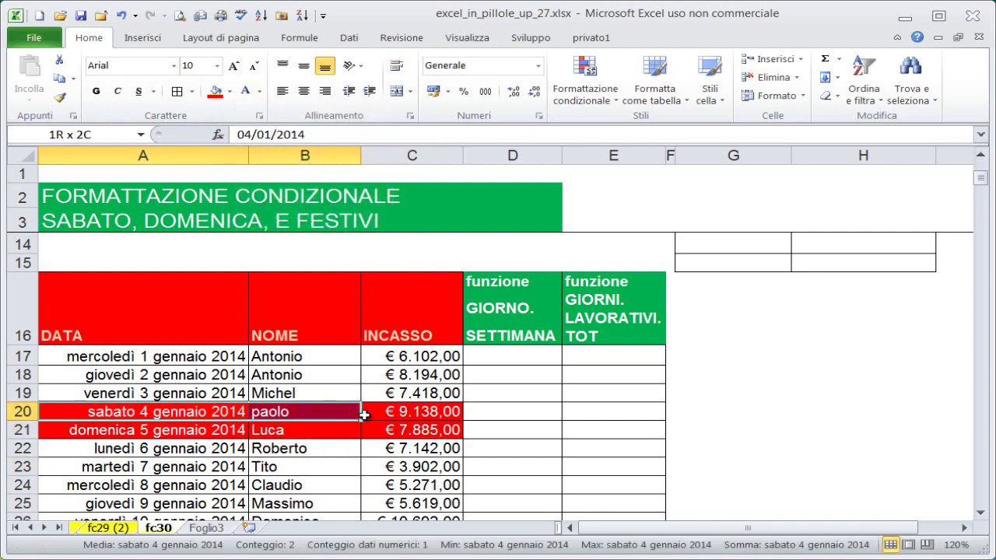
Step: Copy the red weekend formatting onto rows 27–28 and 34–35 with Format Painter
click(59, 98)
scroll(195, 334, down, 2)
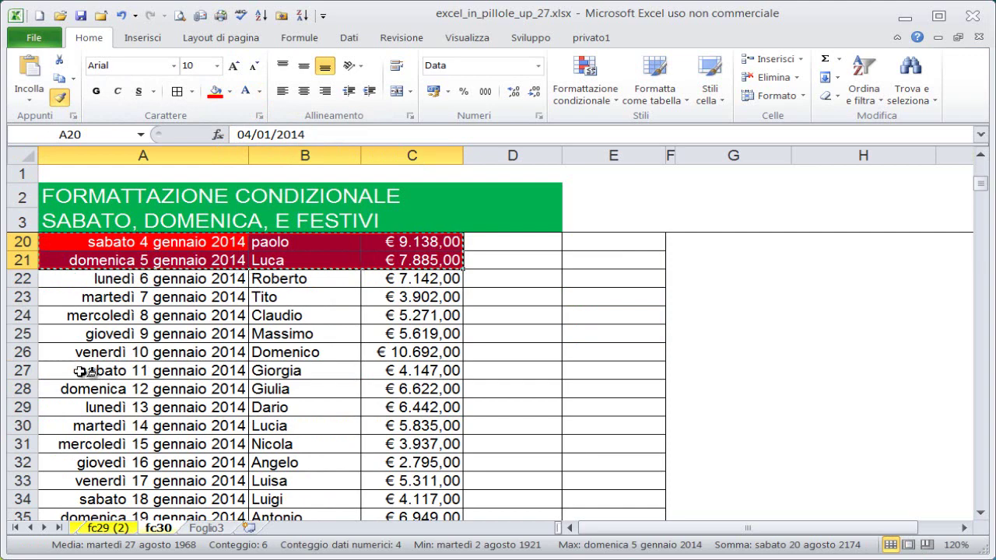
drag(86, 370, 83, 389)
click(60, 99)
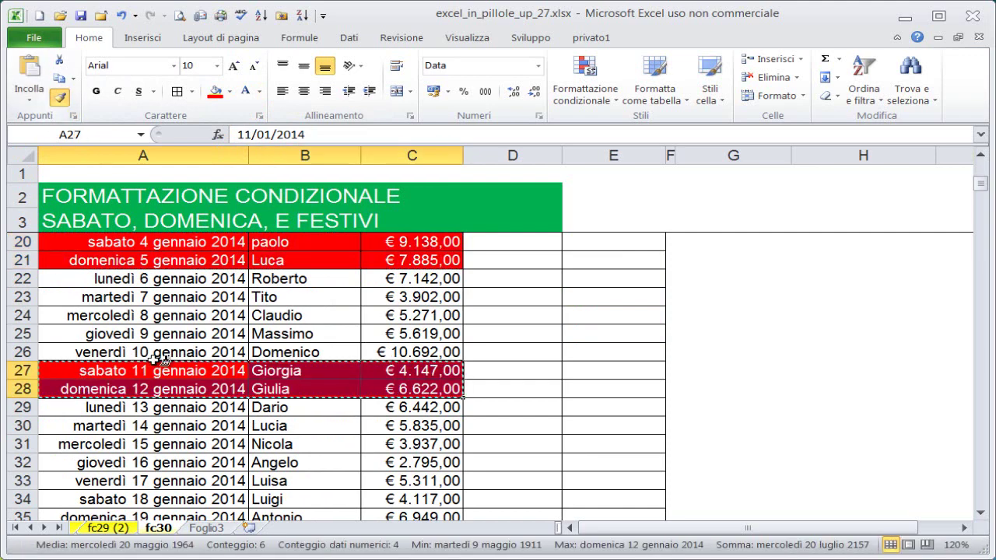
scroll(144, 398, down, 2)
click(92, 426)
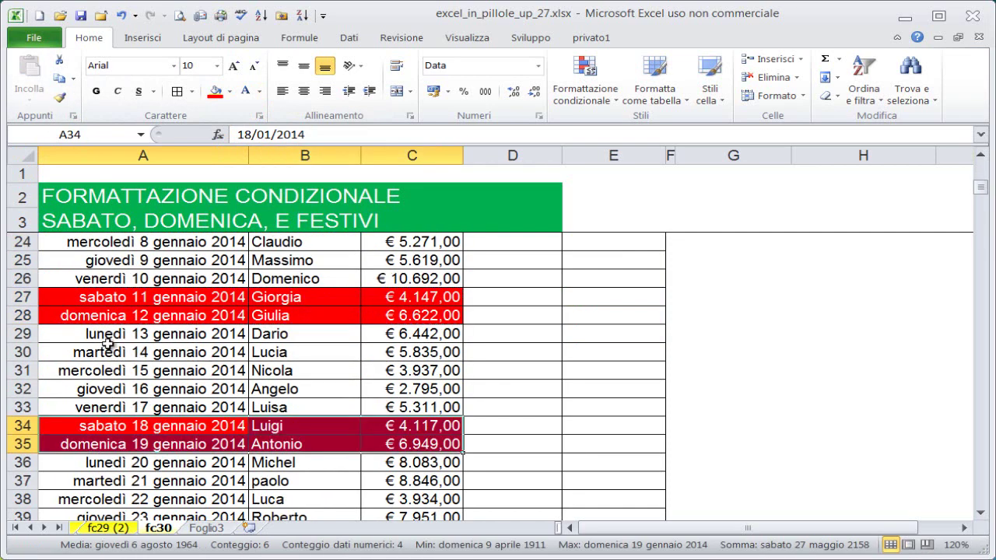
scroll(109, 351, up, 4)
drag(77, 412, 413, 424)
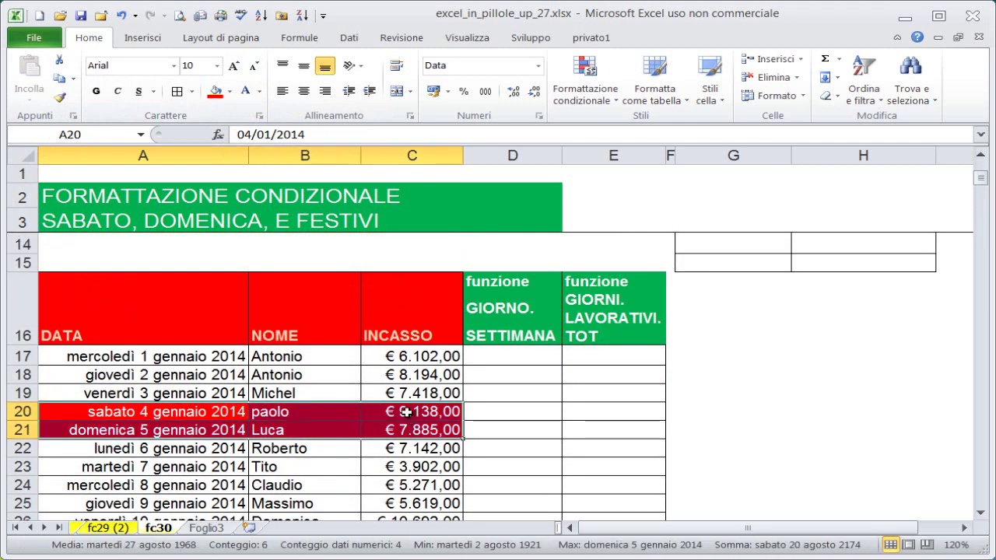
Step: Paint the remaining weekend row pairs down to rows 62–63 with the red formatting
click(59, 99)
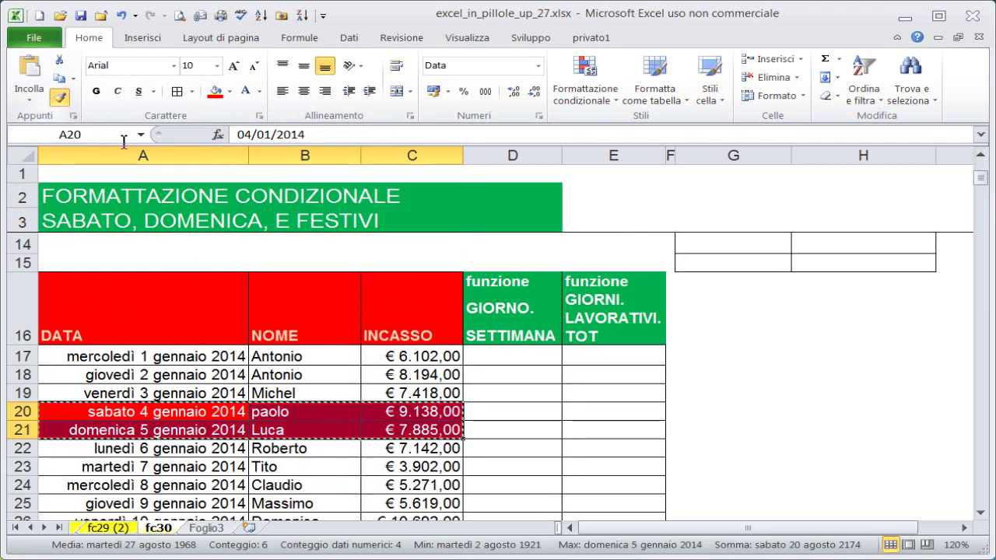
scroll(207, 329, down, 3)
scroll(199, 332, down, 3)
scroll(198, 333, down, 1)
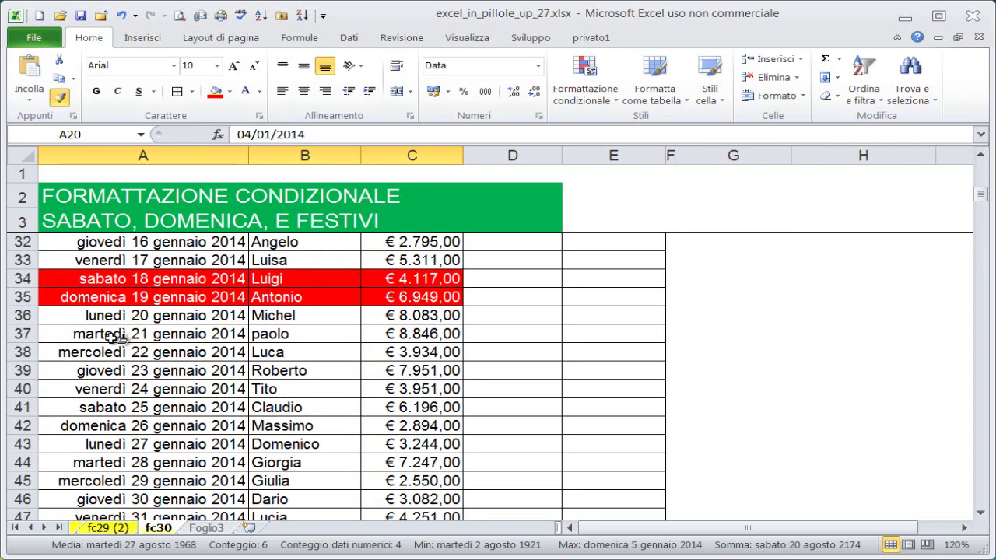
scroll(101, 420, down, 1)
drag(95, 408, 102, 462)
scroll(103, 413, down, 1)
scroll(99, 431, down, 2)
scroll(102, 462, down, 4)
drag(105, 352, 107, 371)
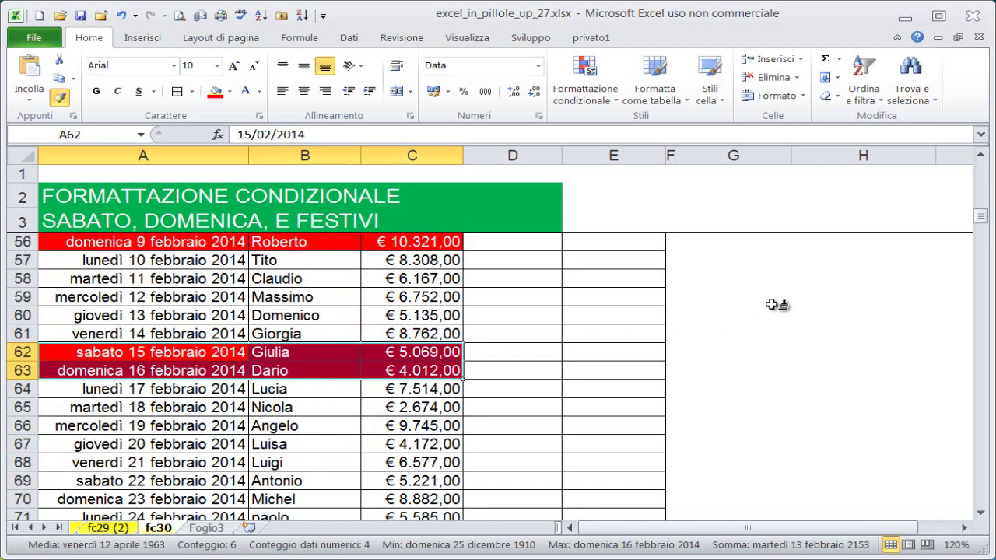
key(Escape)
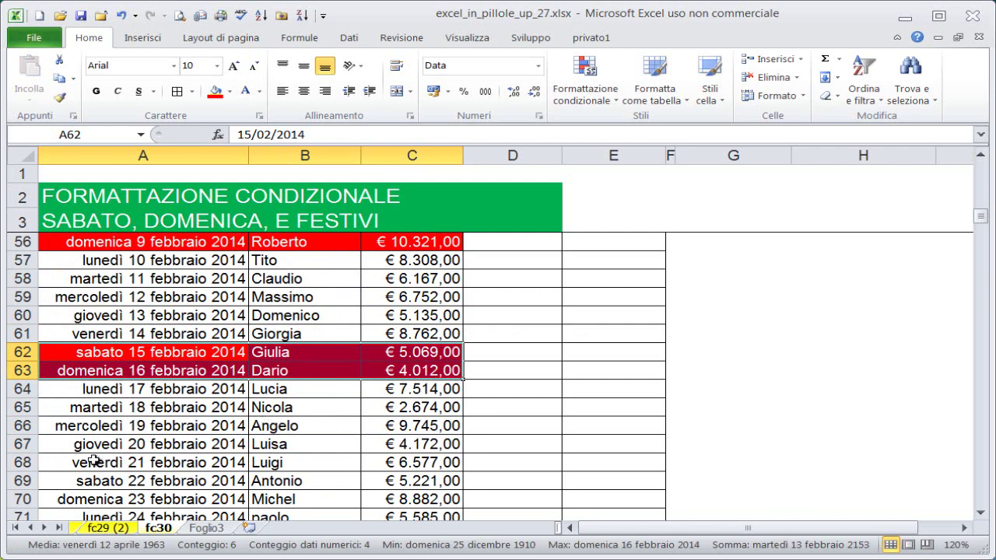
Step: Jump to the last date at the bottom of the table
click(48, 458)
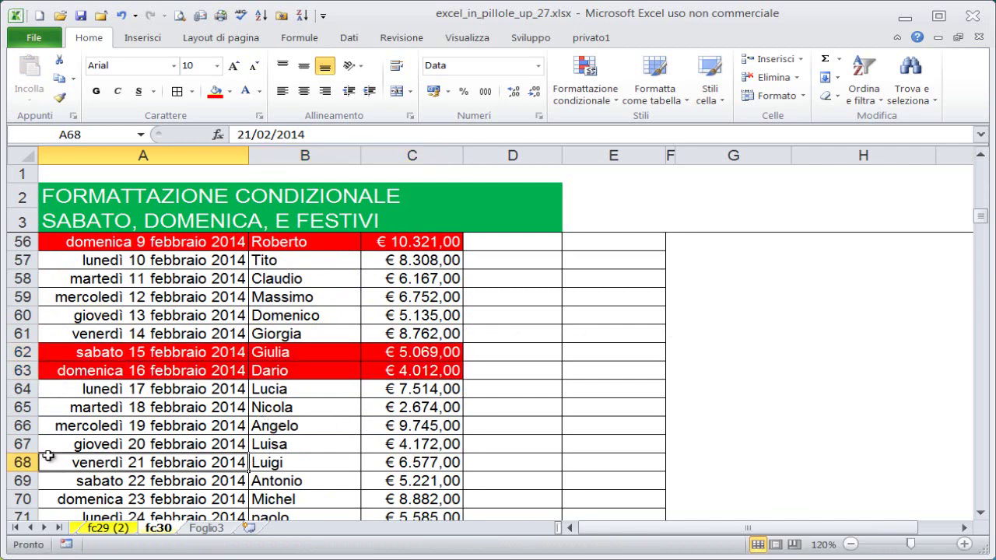
key(ctrl+Down)
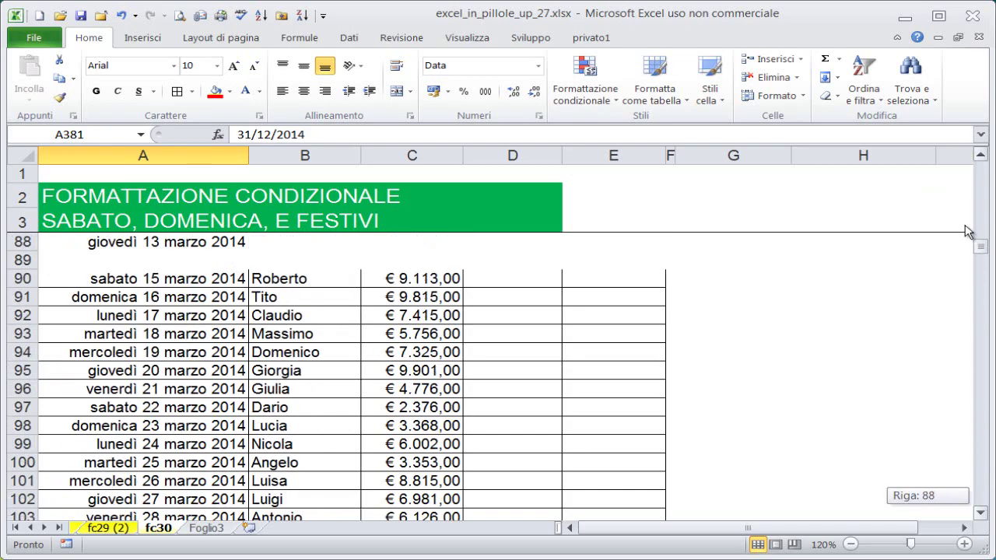
drag(981, 502, 945, 202)
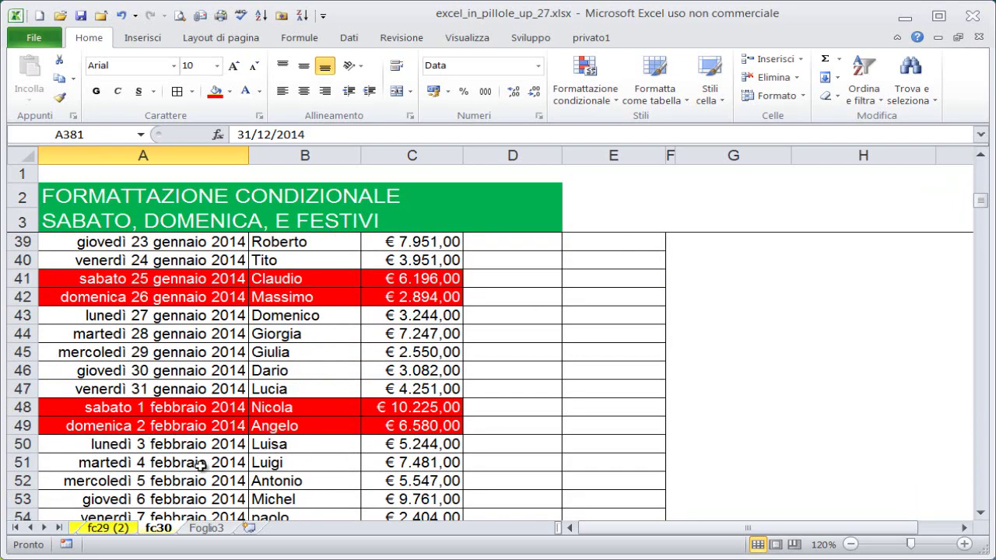
Step: Mark the 1 January and 6 January holiday rows red
scroll(225, 459, up, 3)
scroll(224, 451, up, 1)
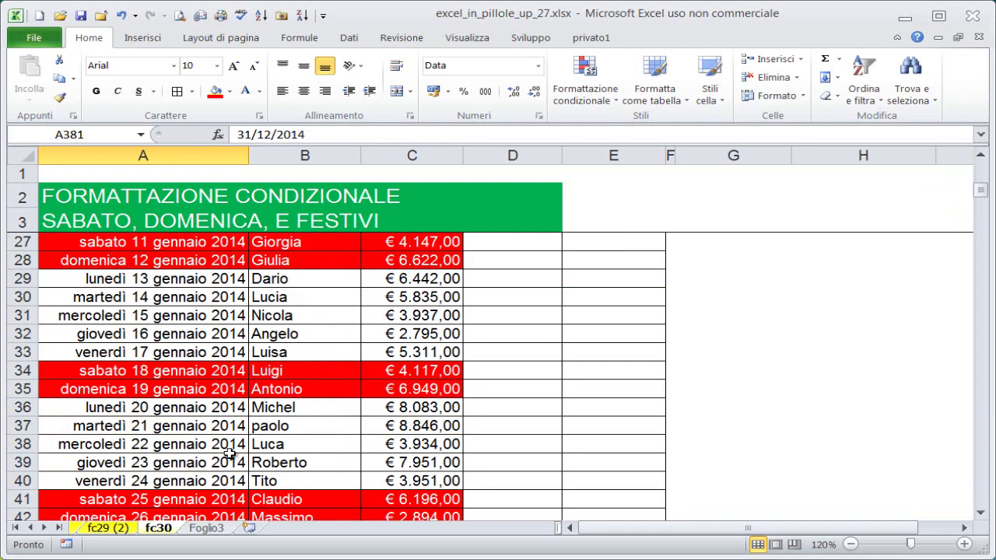
scroll(226, 443, up, 2)
scroll(213, 405, up, 1)
scroll(106, 289, up, 1)
click(97, 335)
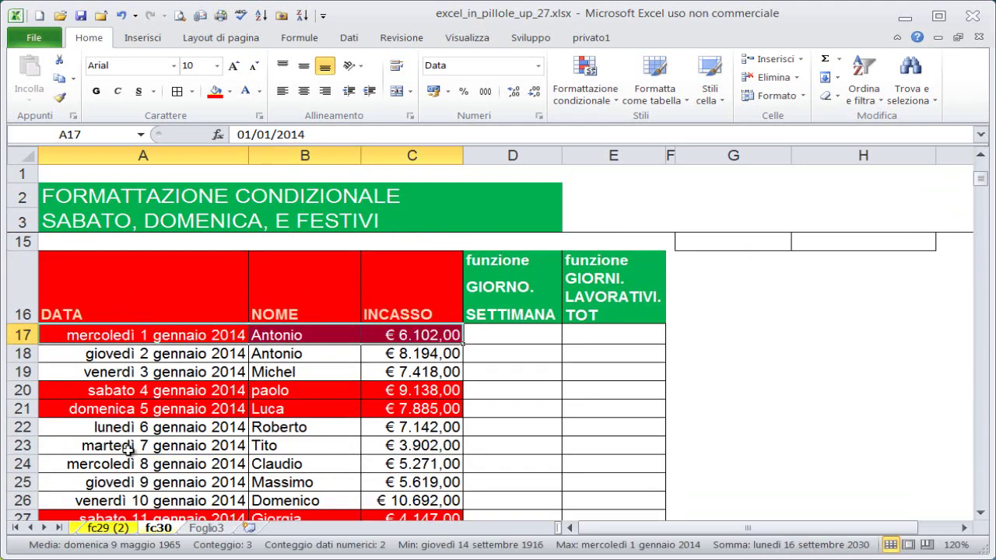
mouse_move(92, 427)
mouse_down()
mouse_move(332, 423)
mouse_move(371, 432)
mouse_up()
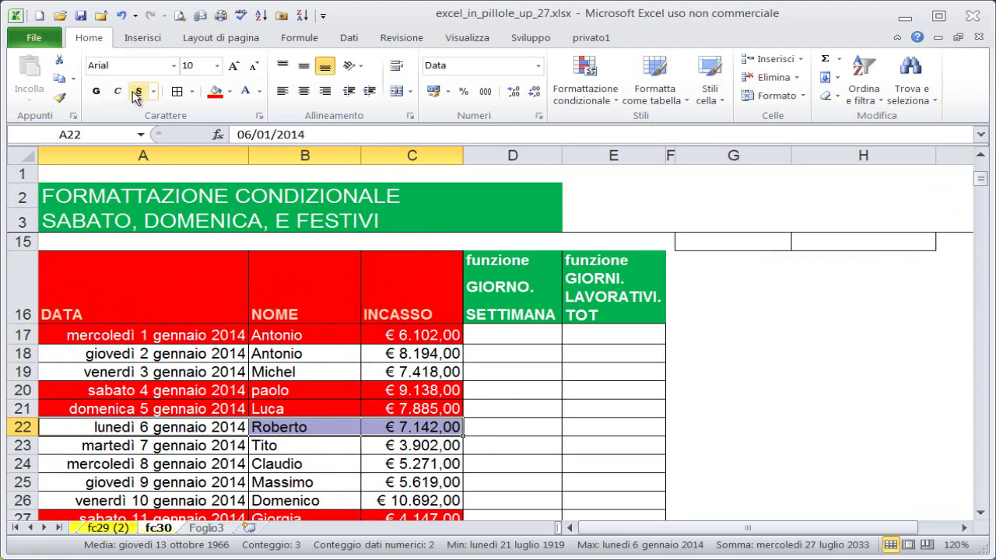
click(216, 92)
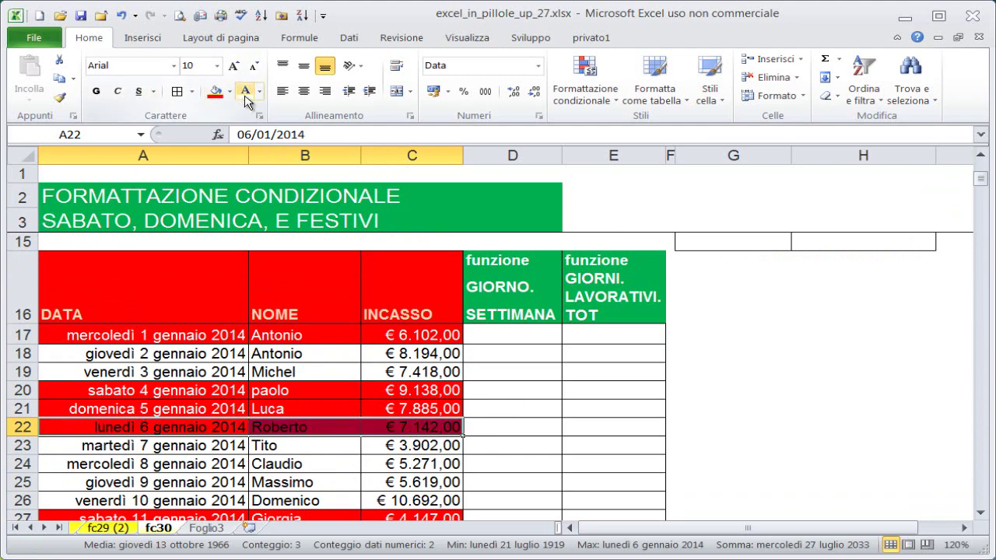
click(256, 481)
Step: Set the data rows to Nessun riempimento fill and Automatico font colour
mouse_move(107, 339)
mouse_down()
mouse_move(419, 542)
mouse_move(412, 465)
mouse_up()
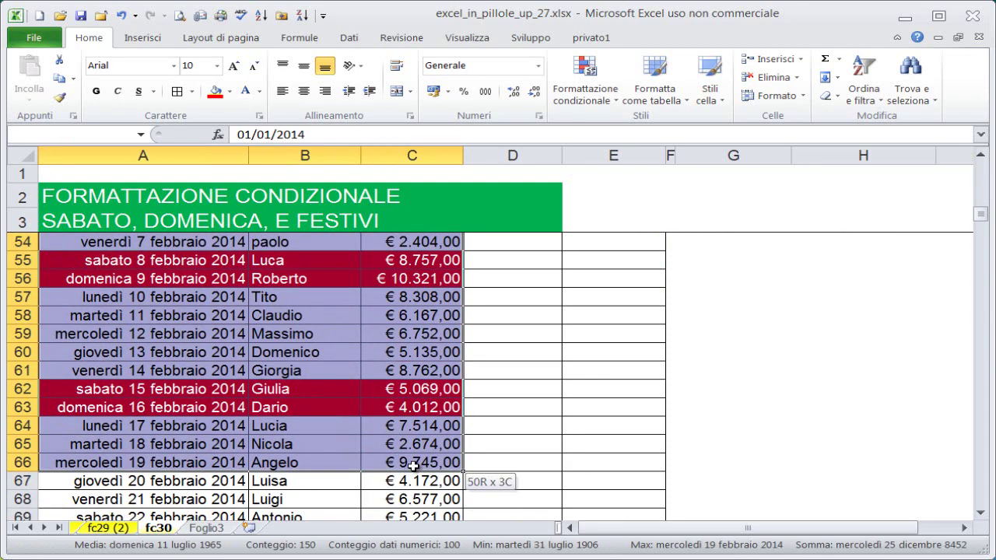
click(229, 91)
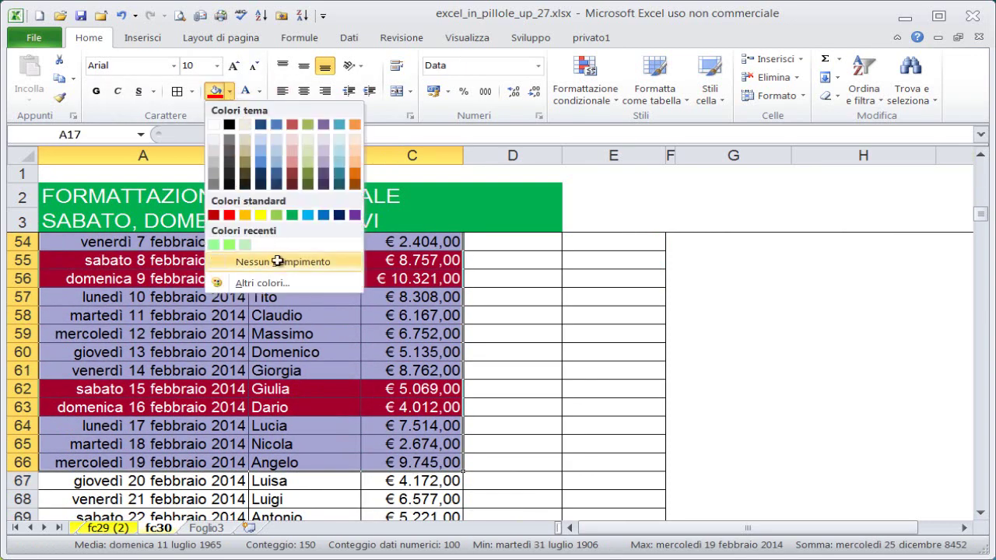
click(271, 261)
click(259, 91)
click(249, 114)
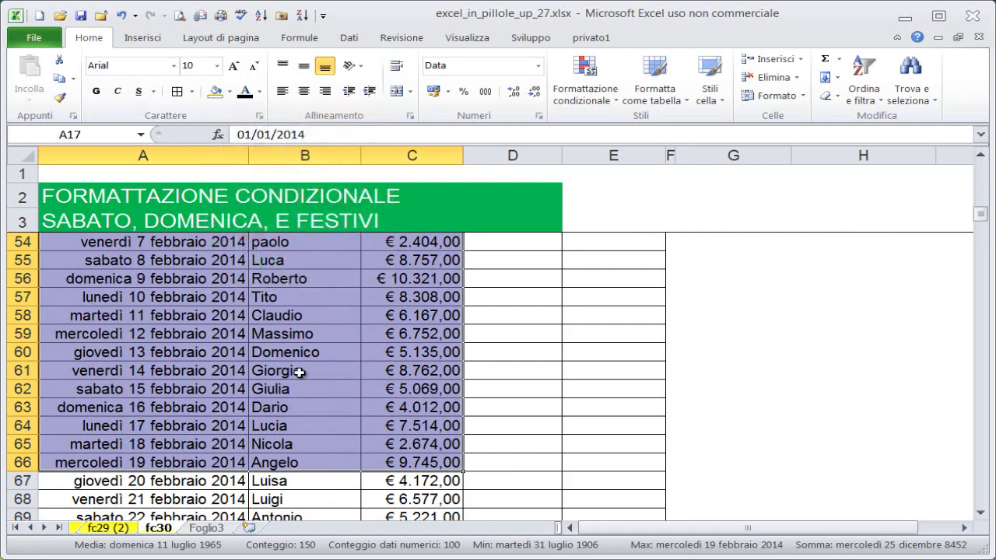
click(303, 371)
drag(982, 220, 982, 172)
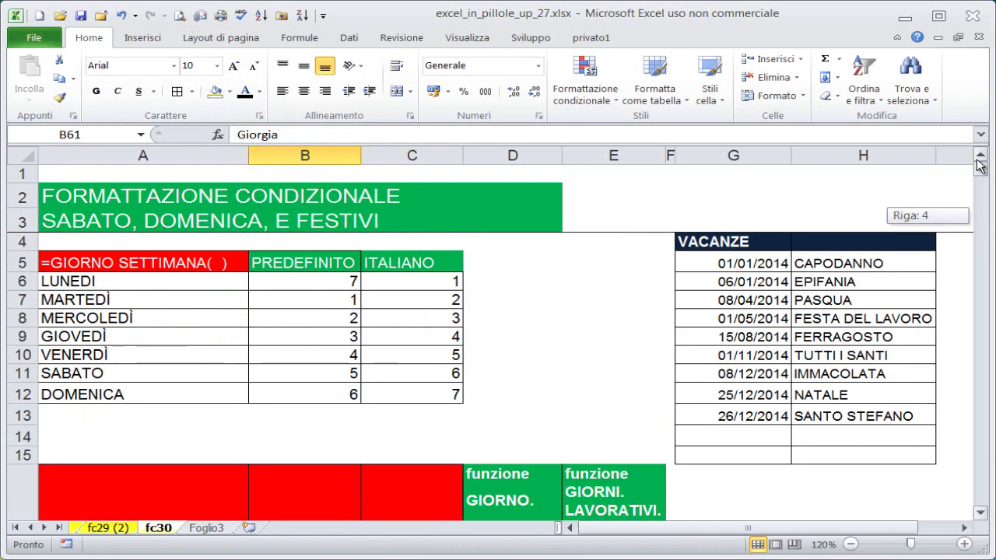
scroll(529, 382, down, 1)
scroll(526, 381, down, 1)
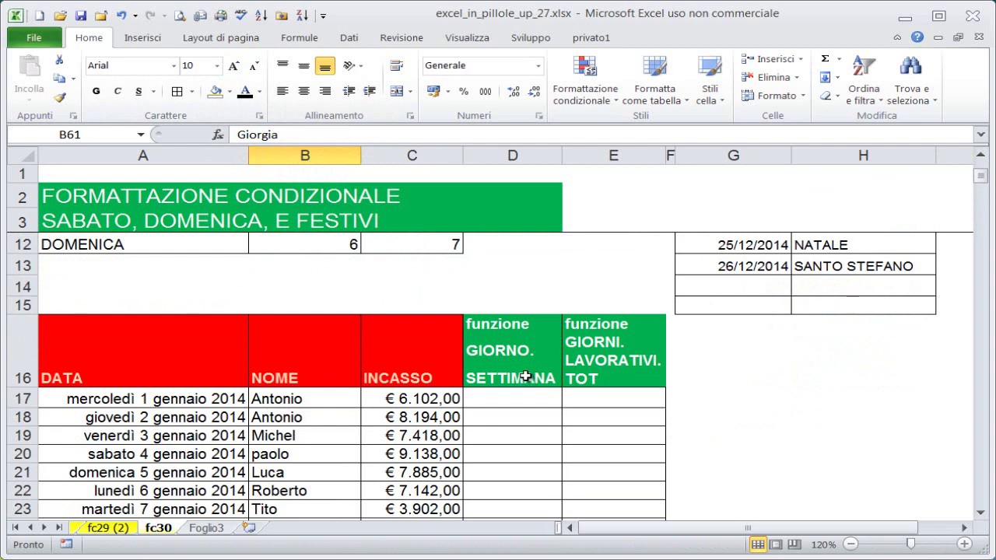
scroll(525, 376, down, 1)
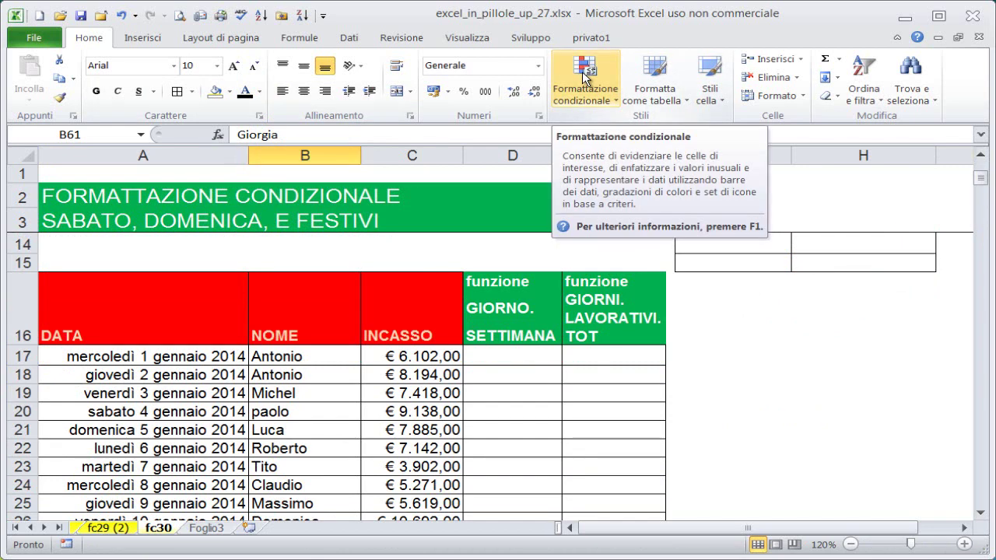
Step: Apply a Data corrispondente a highlight rule with period Mese prossimo to the first data rows
mouse_move(107, 356)
mouse_down()
mouse_move(395, 495)
mouse_move(395, 486)
mouse_up()
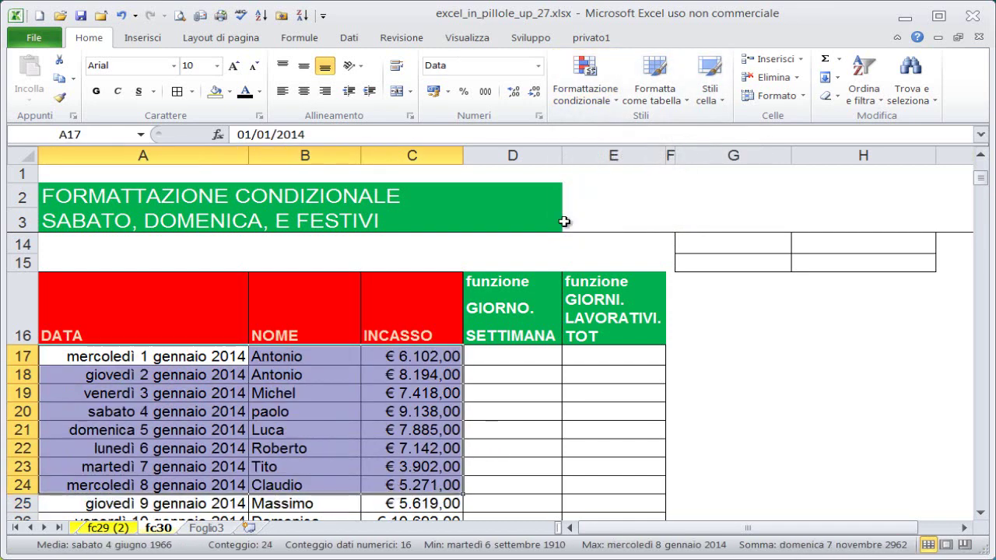
click(573, 80)
mouse_move(642, 125)
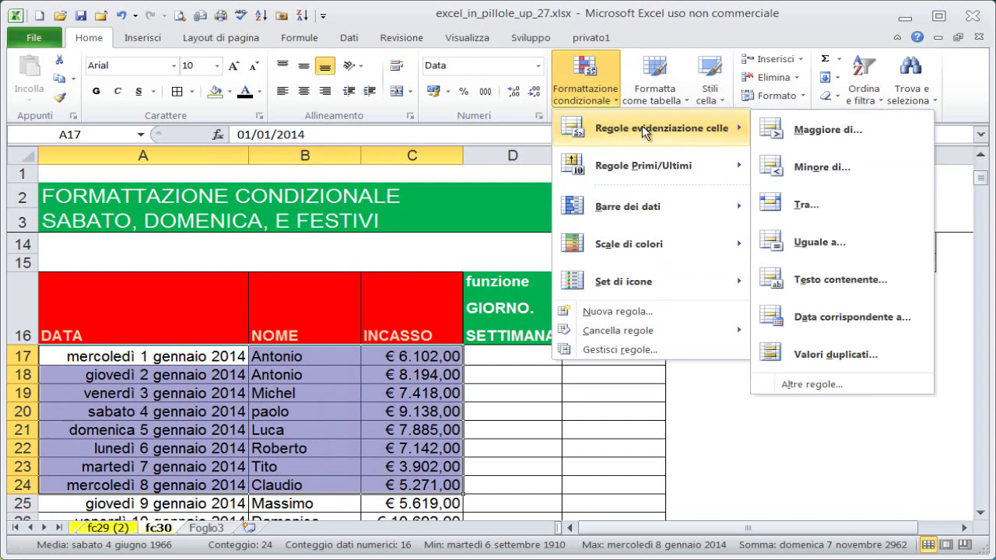
click(843, 317)
drag(584, 250, 486, 266)
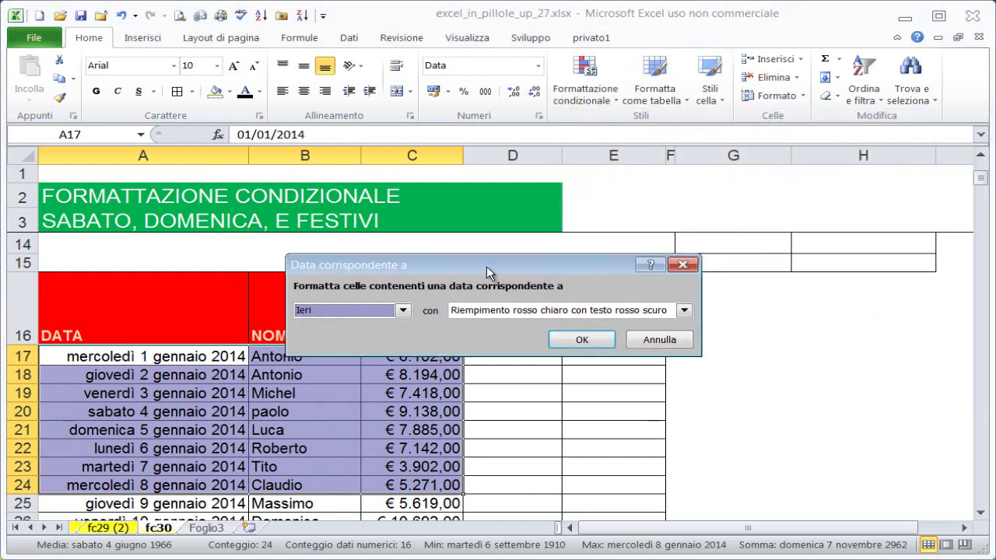
click(408, 312)
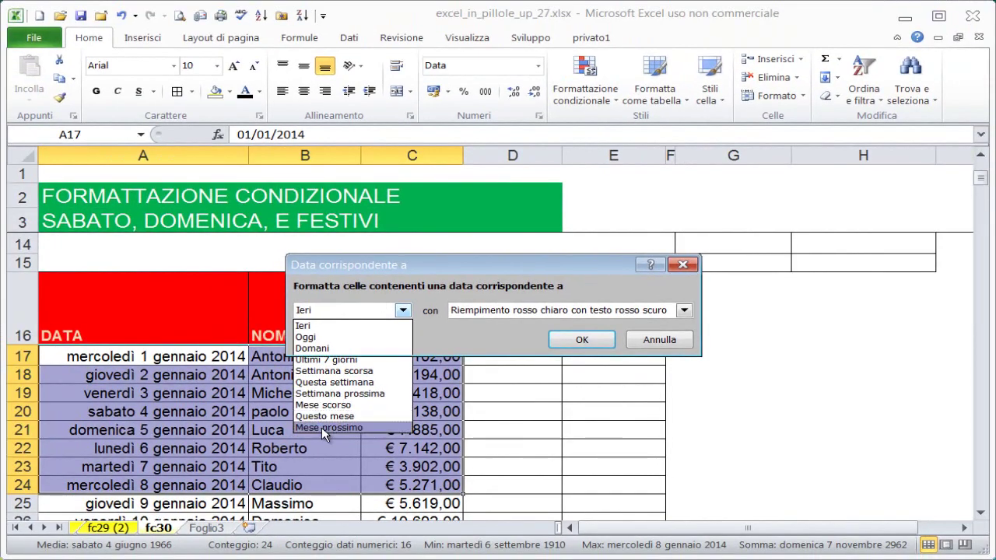
click(321, 427)
Step: Confirm the date rule and inspect the highlighted rows for 1–9 January
click(582, 340)
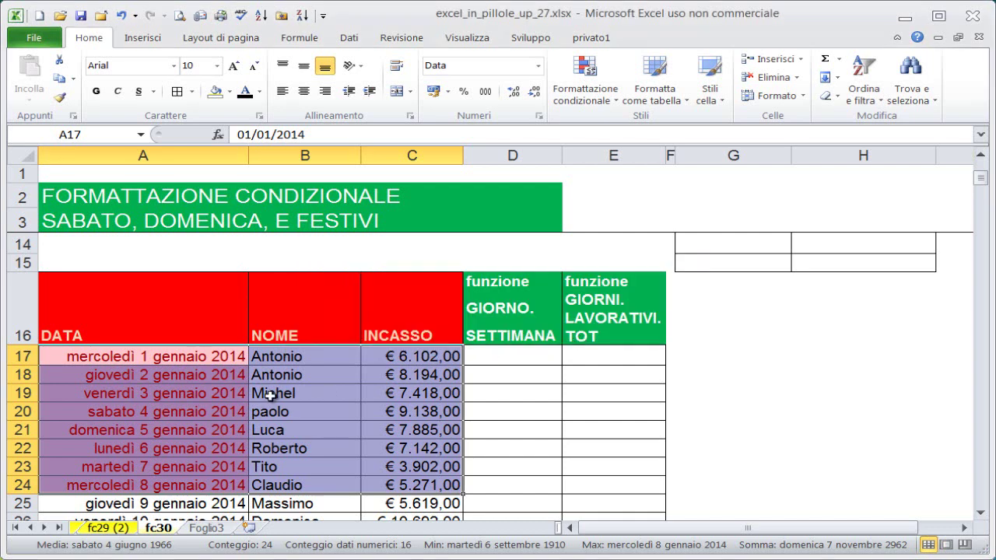
click(272, 396)
click(187, 355)
key(shift+Right)
key(shift+Right)
drag(187, 355, 412, 510)
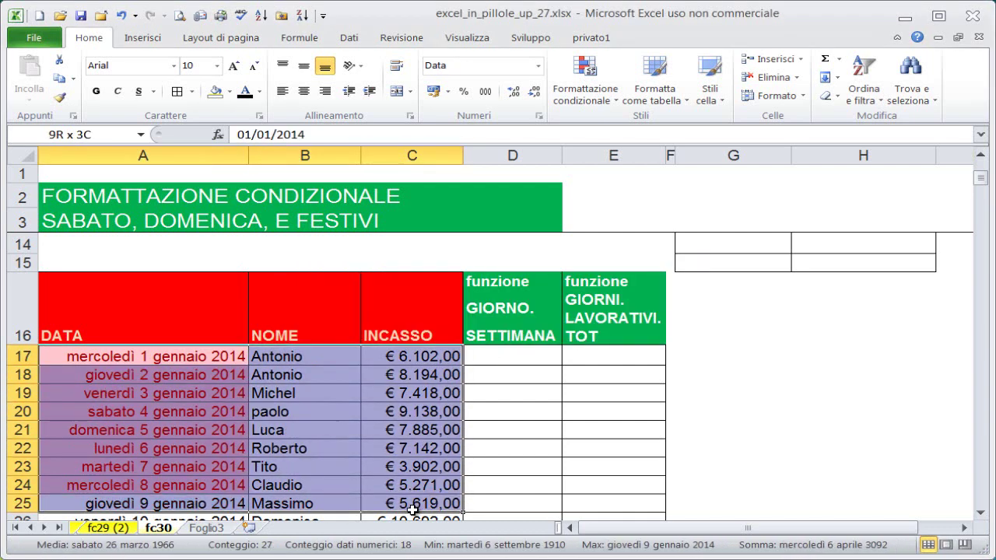
drag(200, 355, 350, 356)
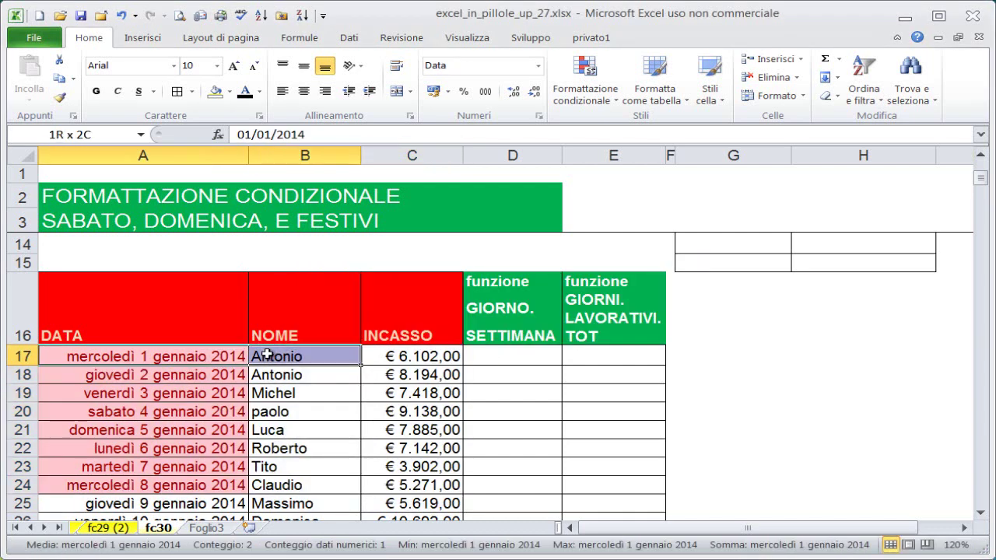
click(187, 359)
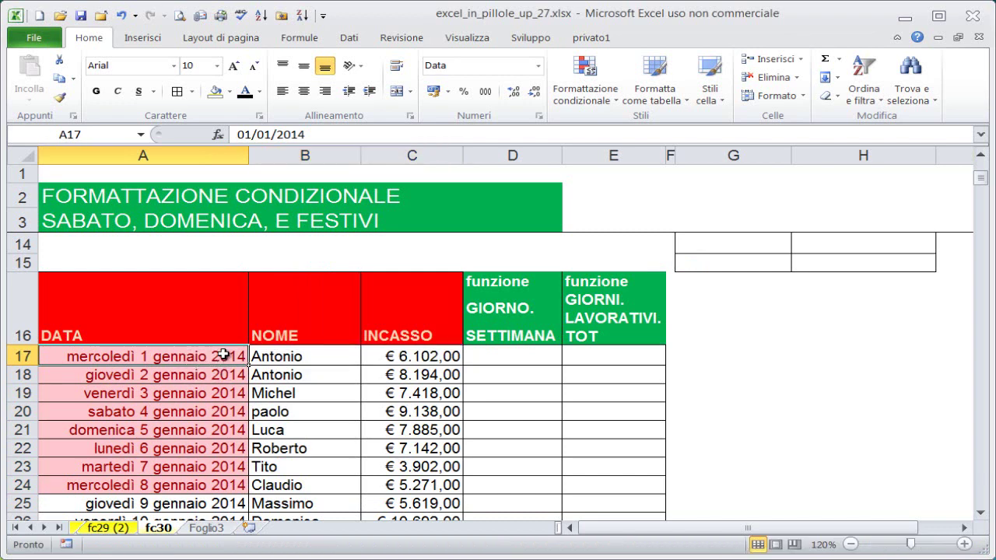
drag(223, 355, 351, 369)
drag(173, 353, 411, 357)
drag(175, 506, 410, 504)
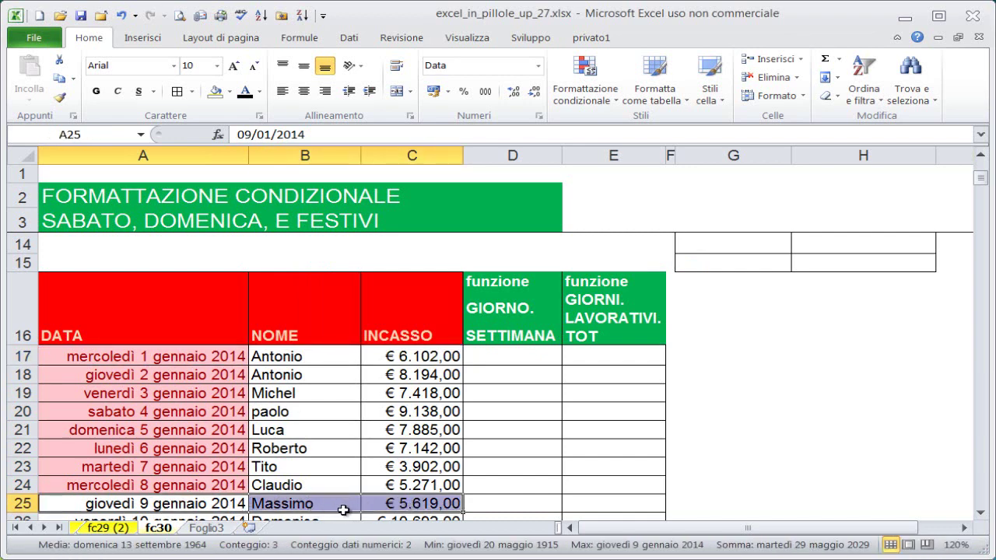
click(217, 503)
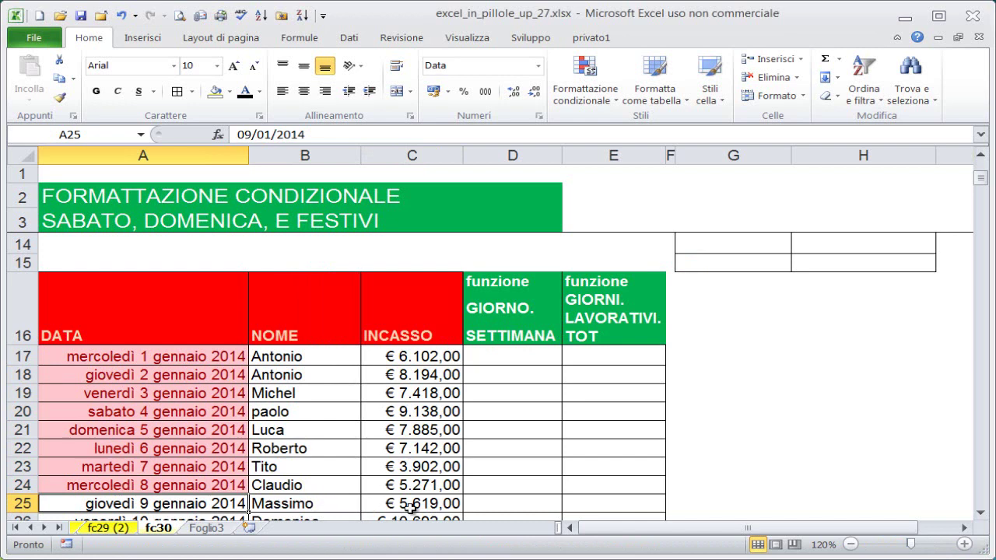
Step: Check the 18 January row, then undo the red date highlighting
scroll(362, 461, down, 2)
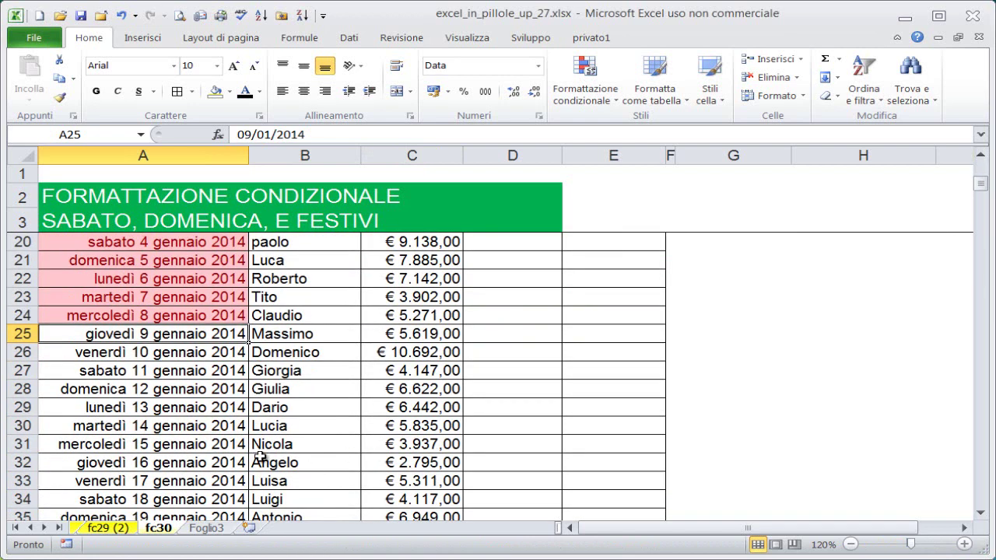
scroll(126, 442, down, 1)
click(116, 426)
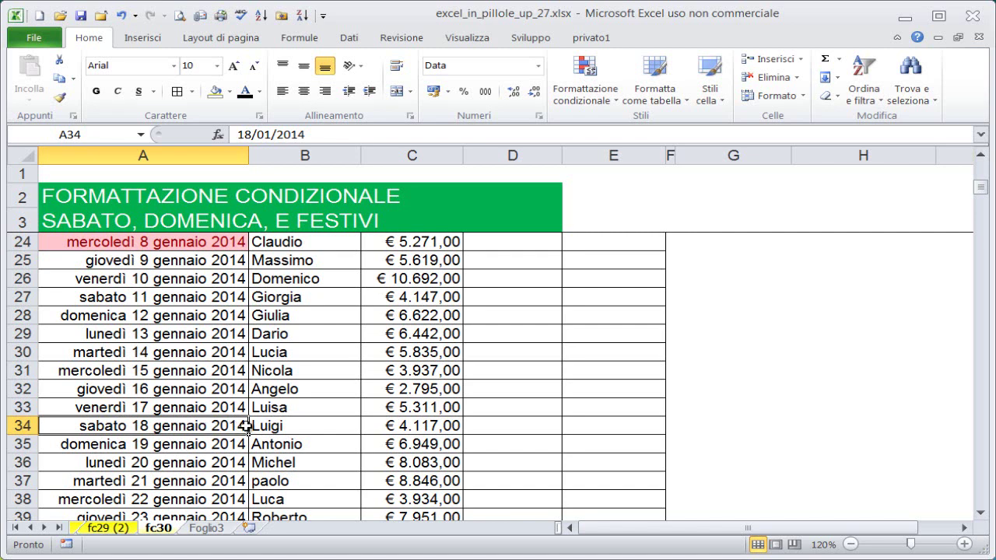
drag(246, 425, 403, 426)
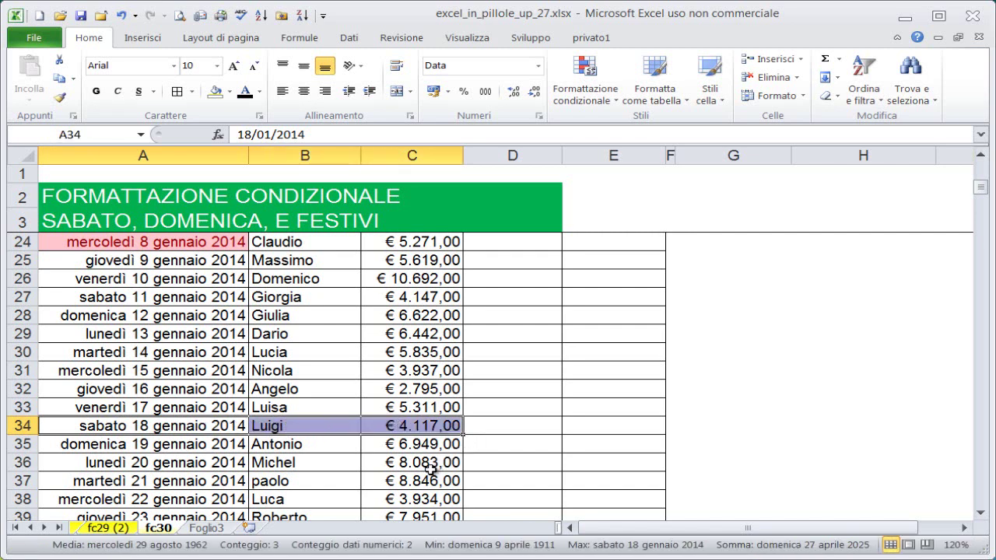
scroll(420, 463, up, 3)
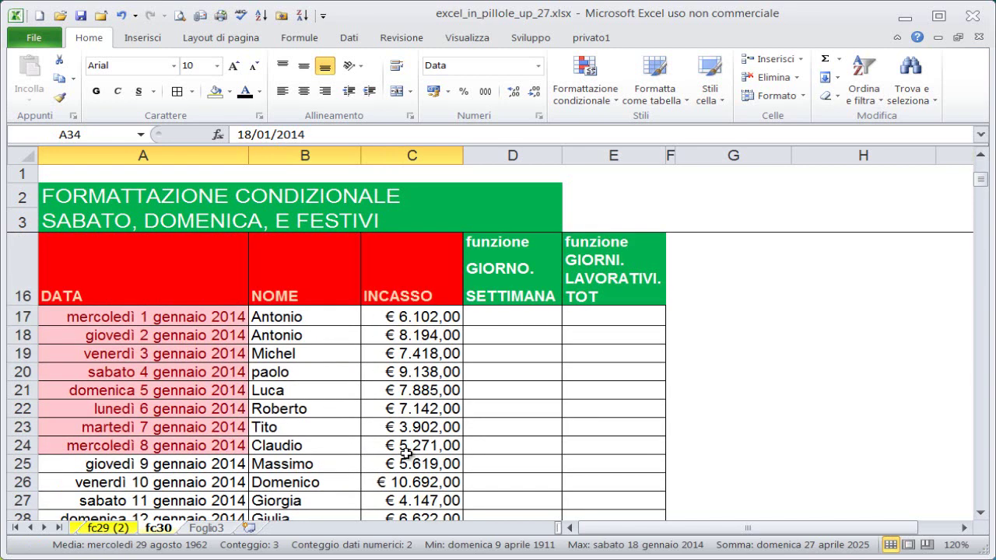
key(ctrl+z)
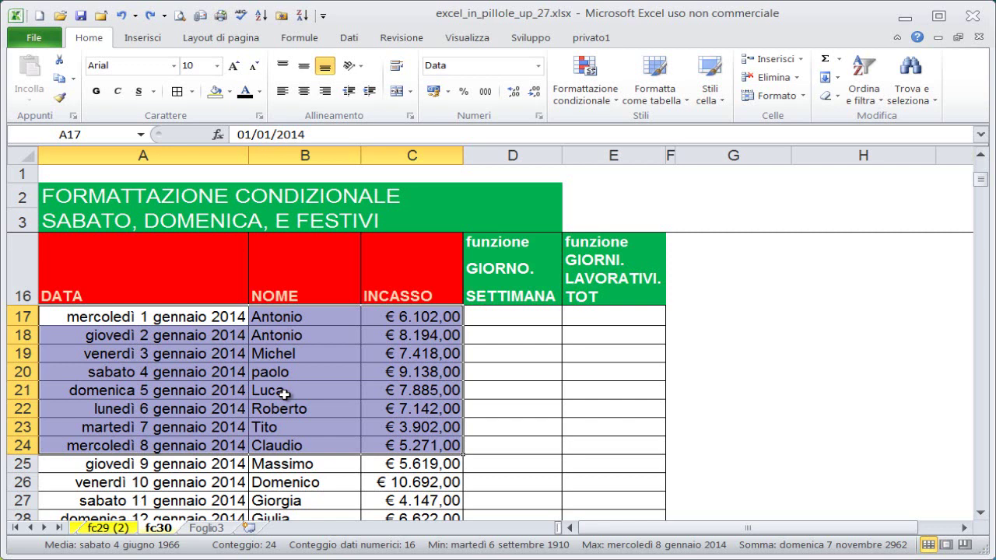
Step: Reselect the early January dates in A17:A25 and the neighbouring D and E cells
drag(209, 319, 168, 463)
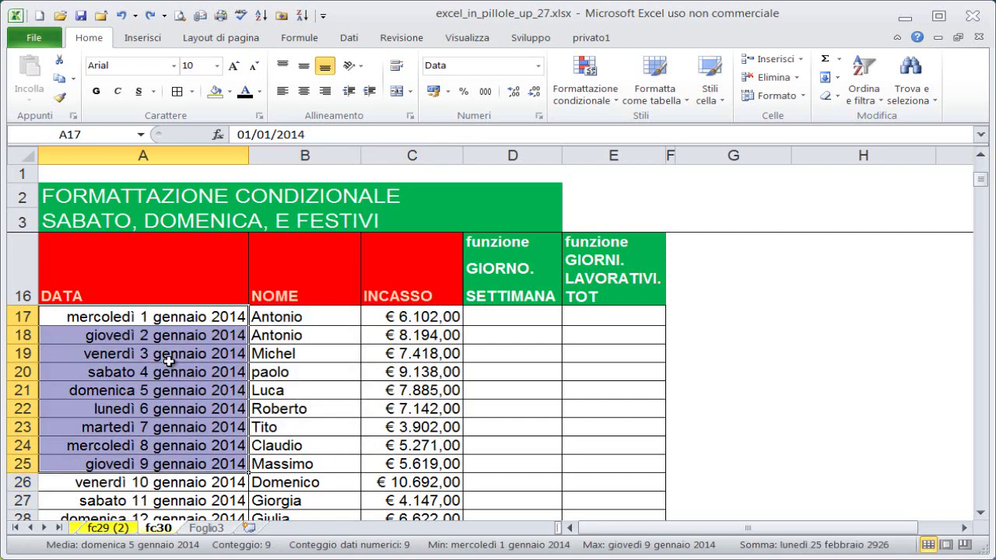
drag(173, 339, 168, 413)
click(162, 317)
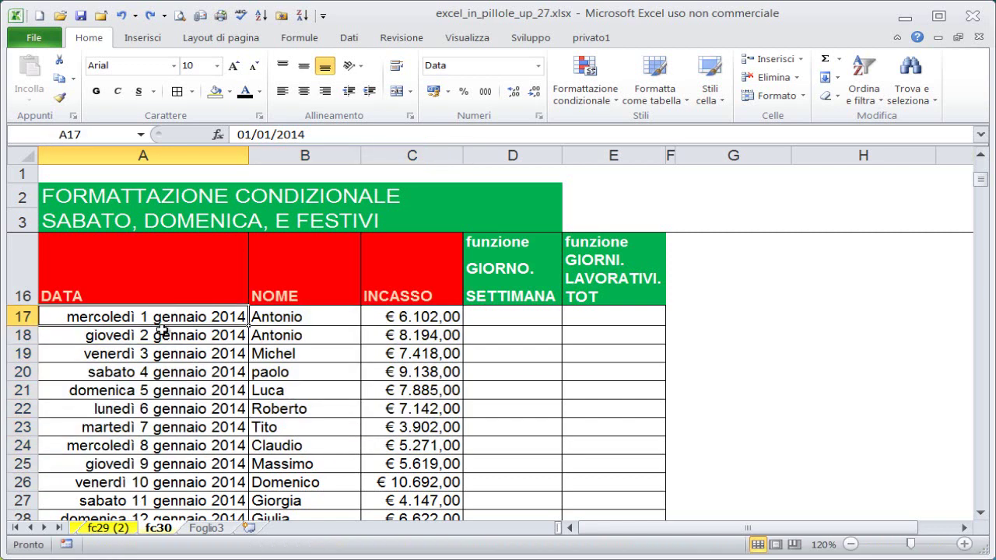
drag(162, 327, 159, 445)
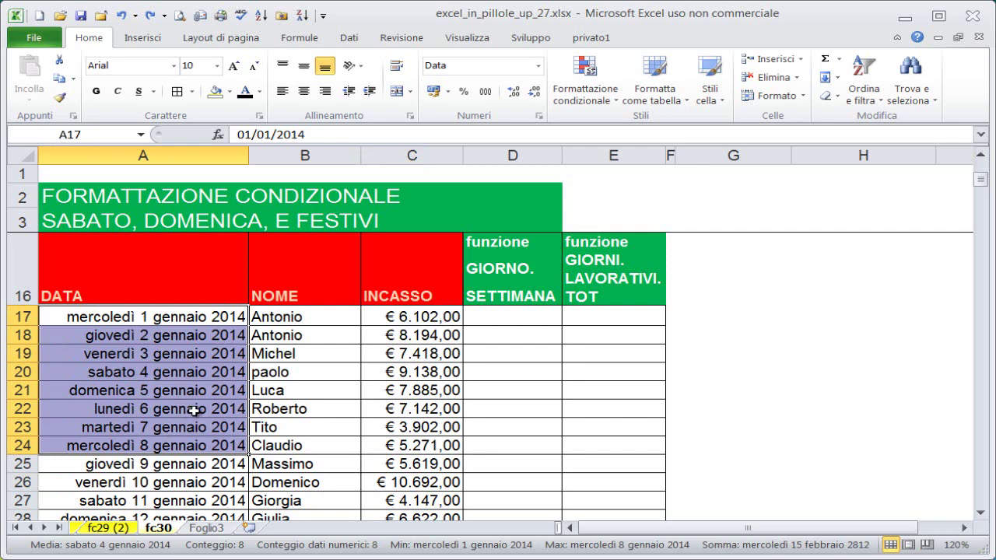
drag(516, 317, 507, 408)
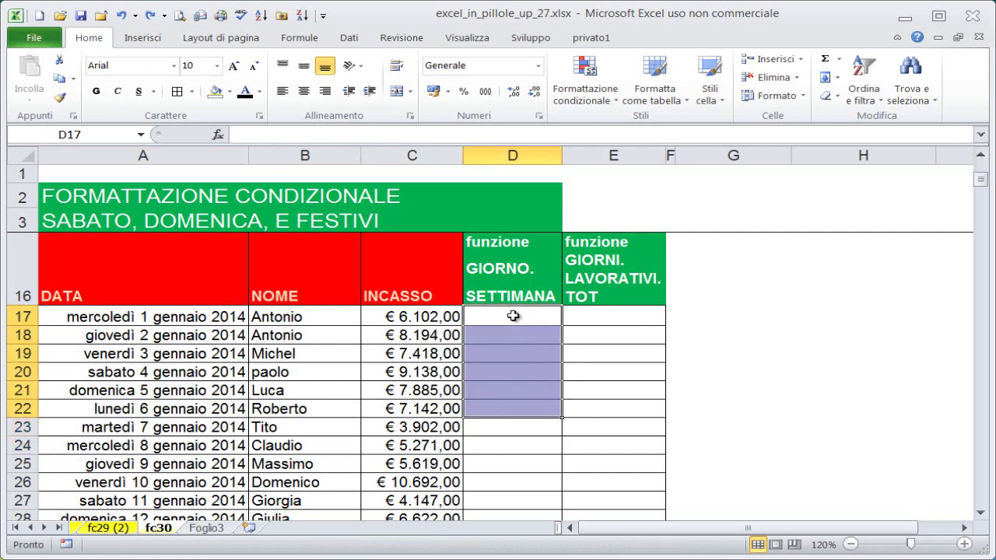
drag(510, 317, 505, 408)
drag(611, 322, 609, 414)
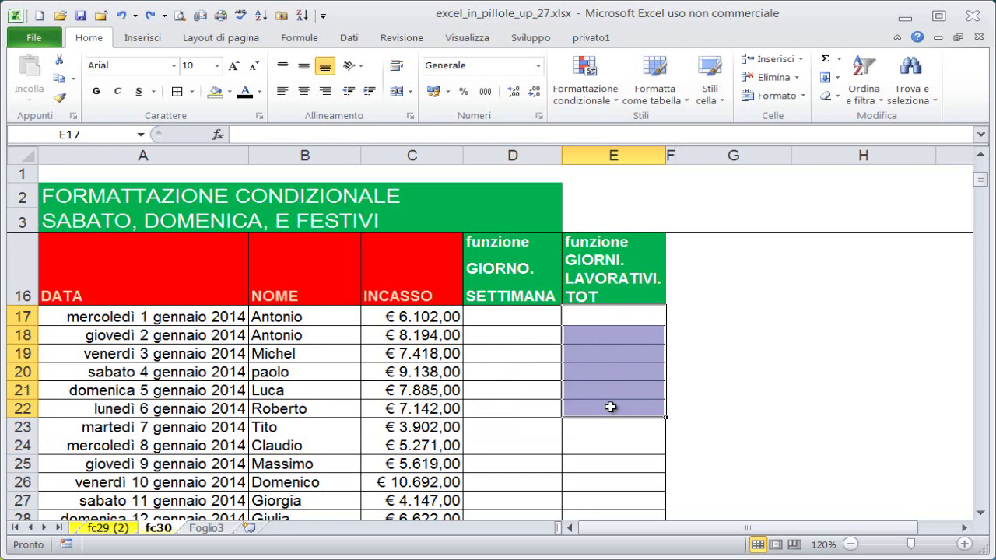
scroll(430, 376, up, 2)
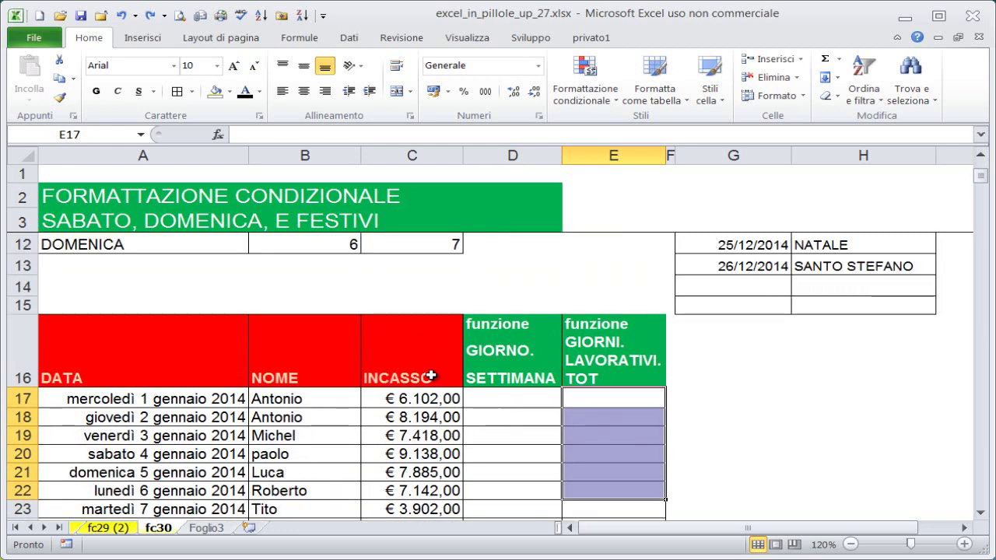
scroll(430, 376, down, 1)
drag(210, 357, 199, 484)
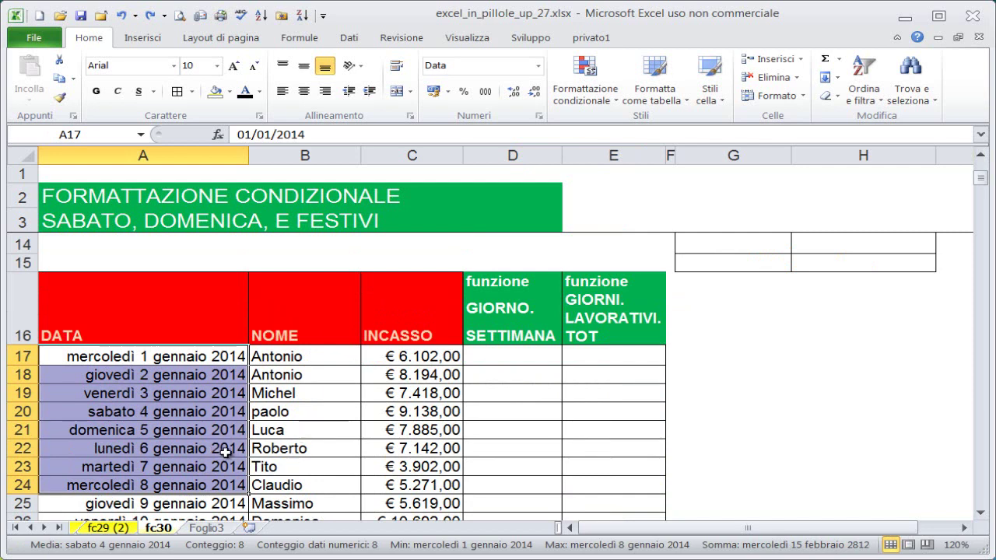
drag(210, 356, 199, 482)
drag(194, 356, 196, 503)
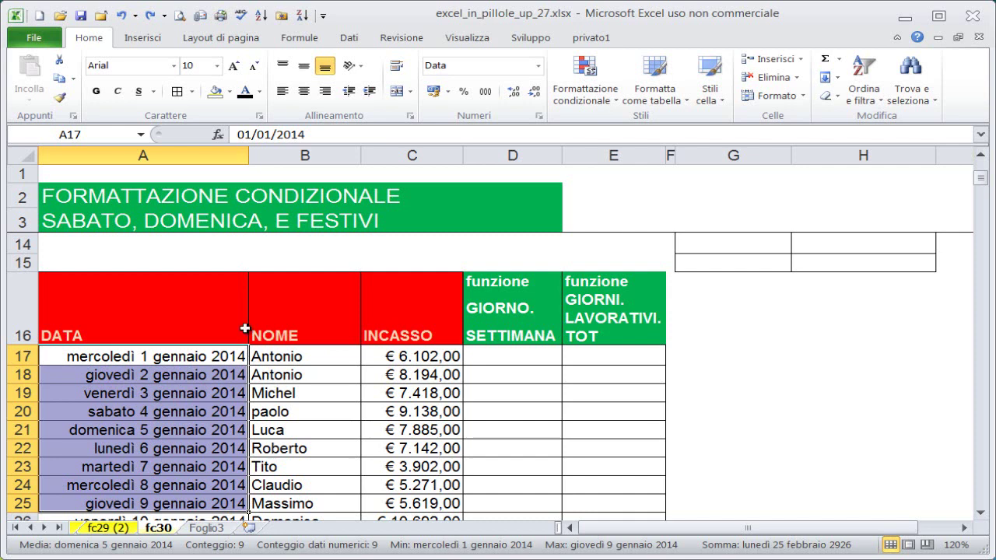
Step: Inspect the serial values and A17's 01/01/2014 value, then select A17:A381
key(ctrl+shift+8)
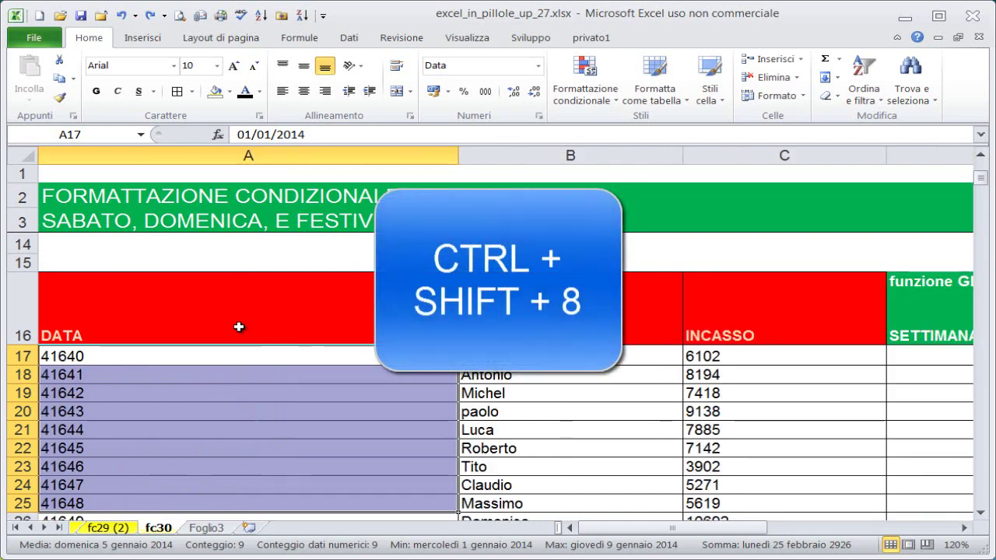
click(191, 359)
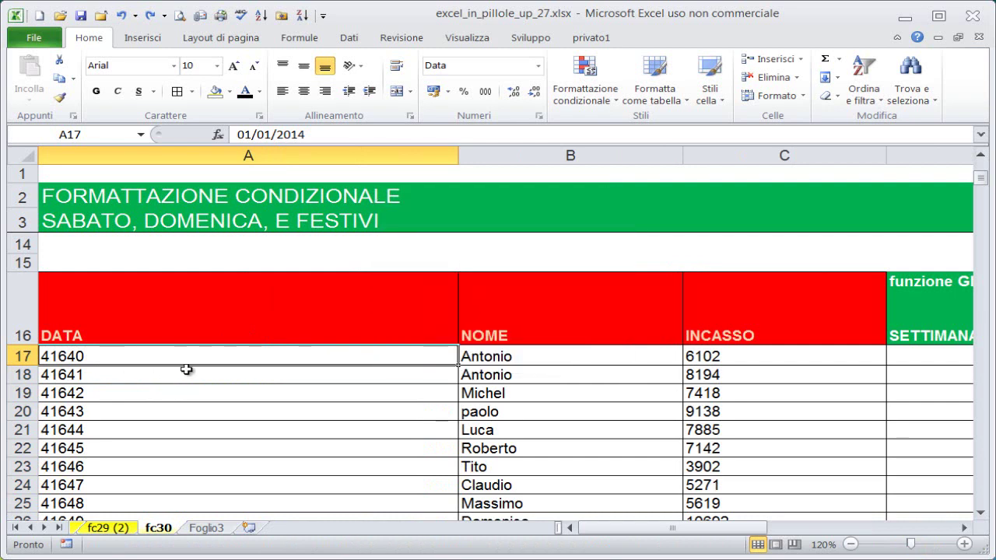
key(ctrl+z)
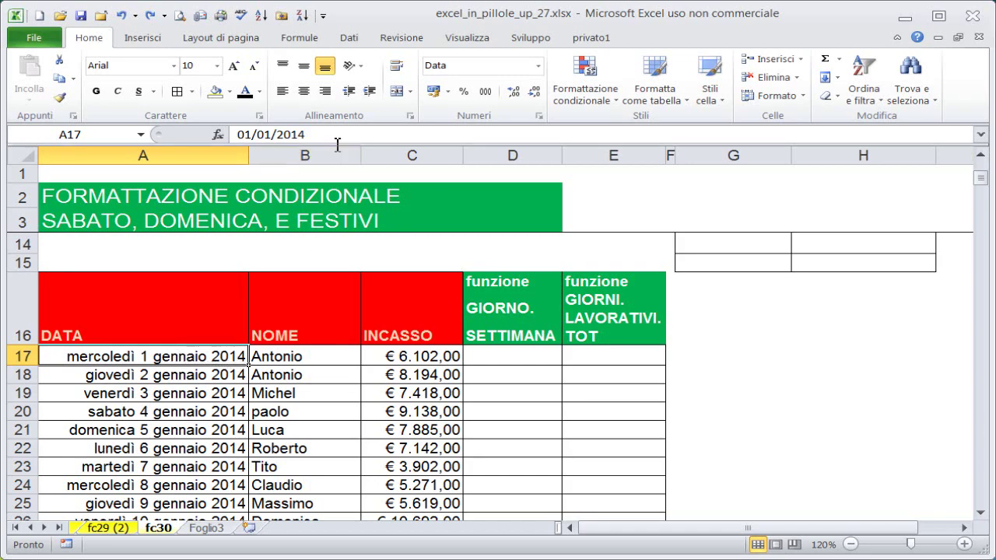
drag(336, 136, 237, 136)
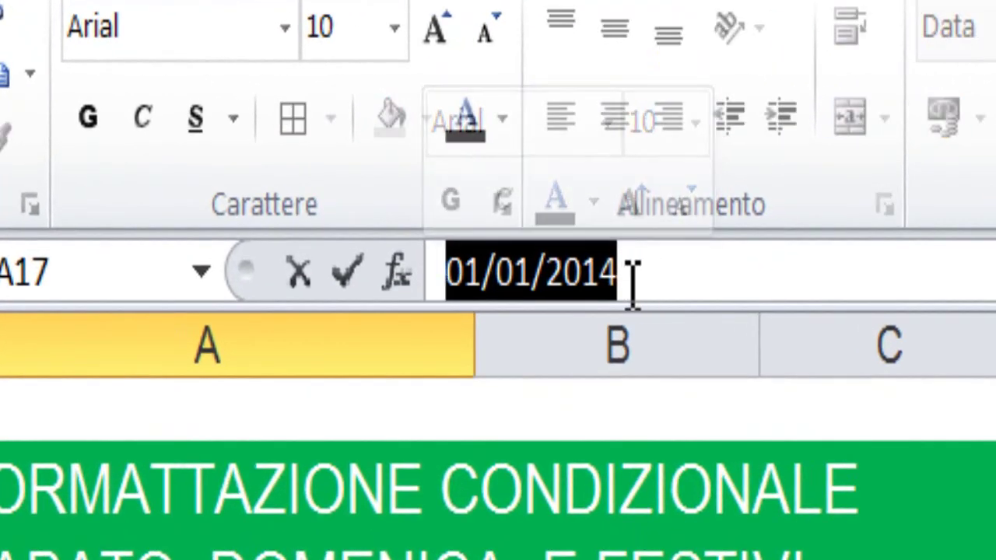
drag(634, 280, 443, 289)
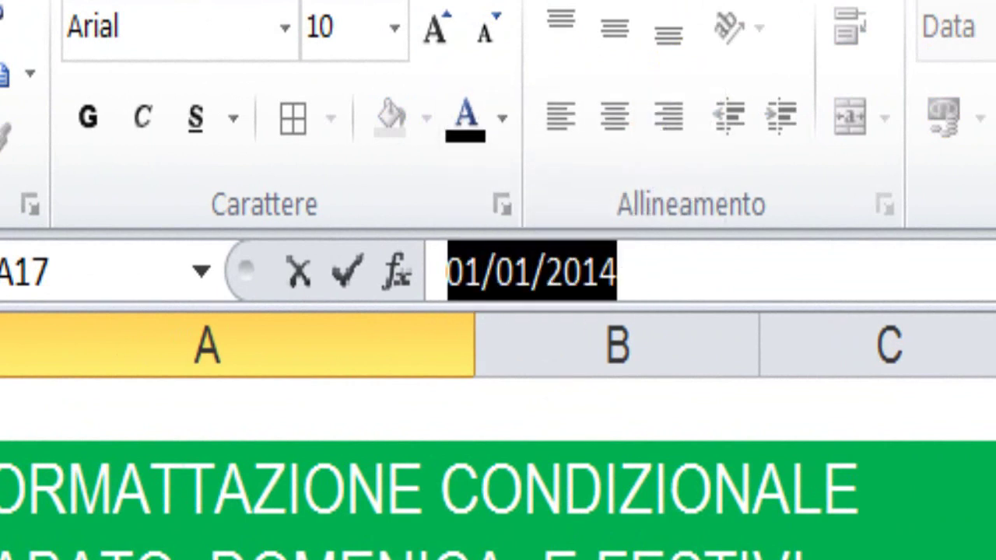
key(Escape)
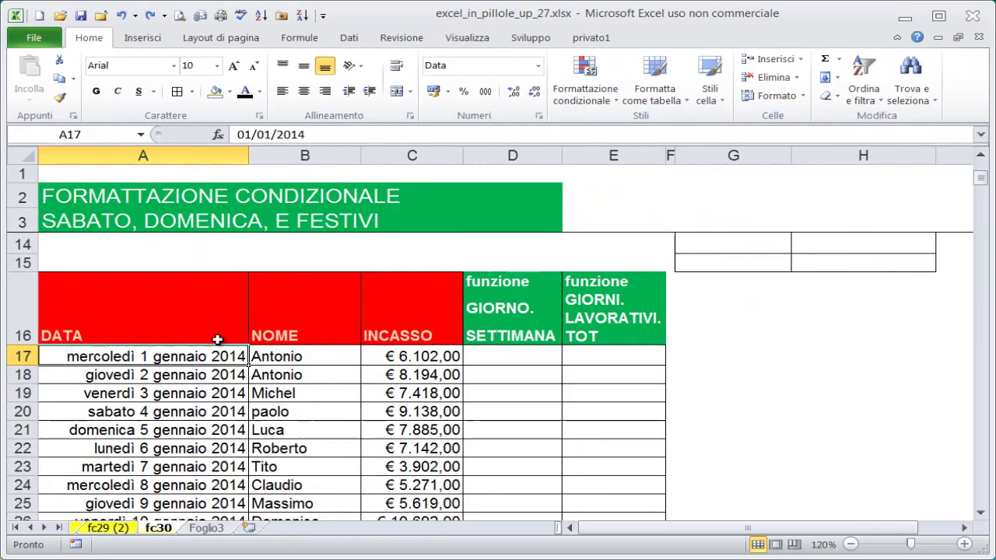
key(ctrl+shift+Down)
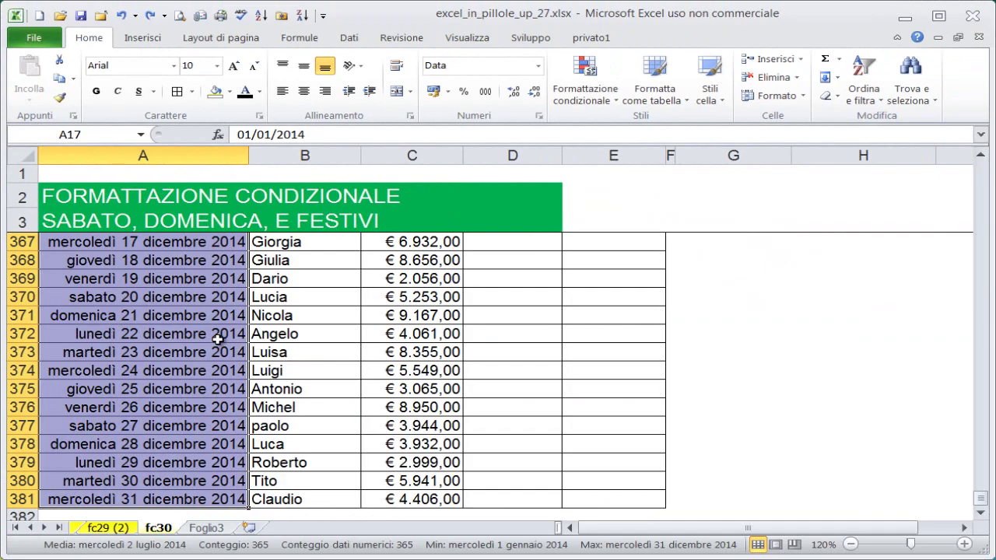
key(ctrl+BackSpace)
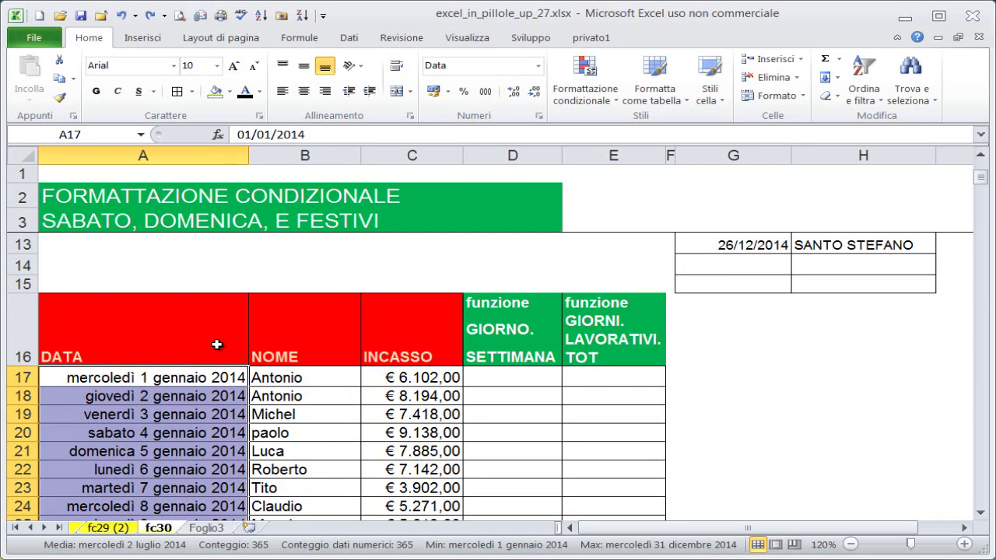
Step: Preview the 14/3/01, 14/03/01, long weekday and day–short-month date styles, then go to Personalizzato
key(ctrl+1)
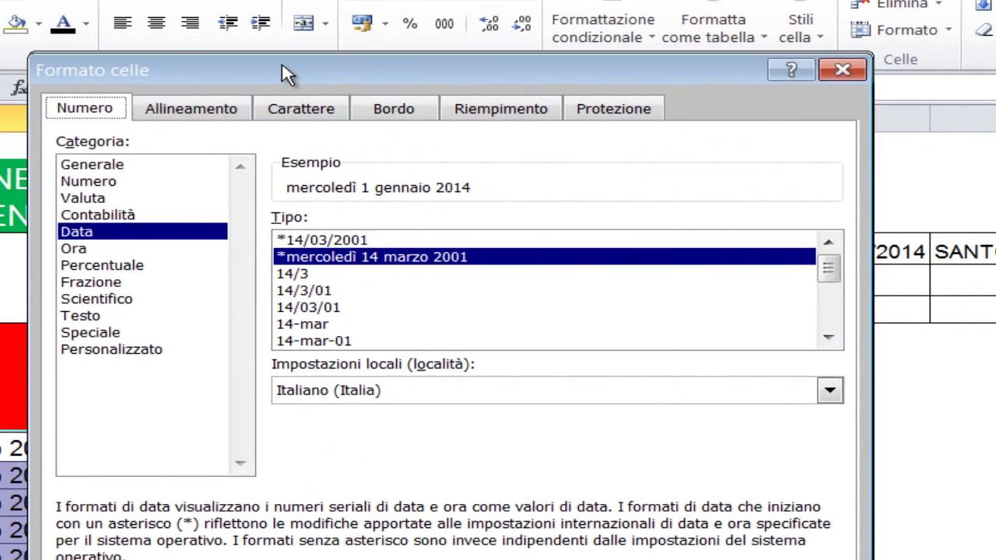
drag(286, 74, 283, 85)
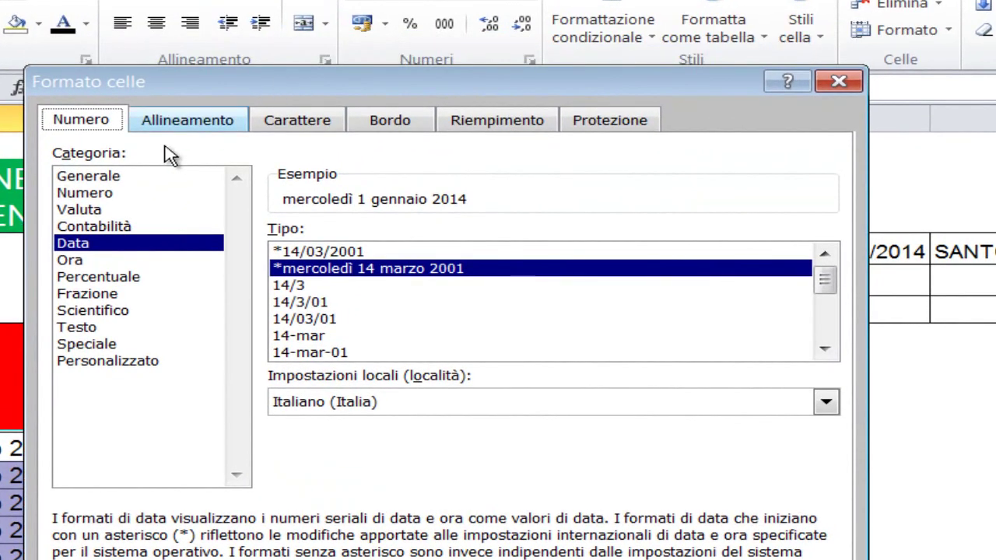
click(94, 249)
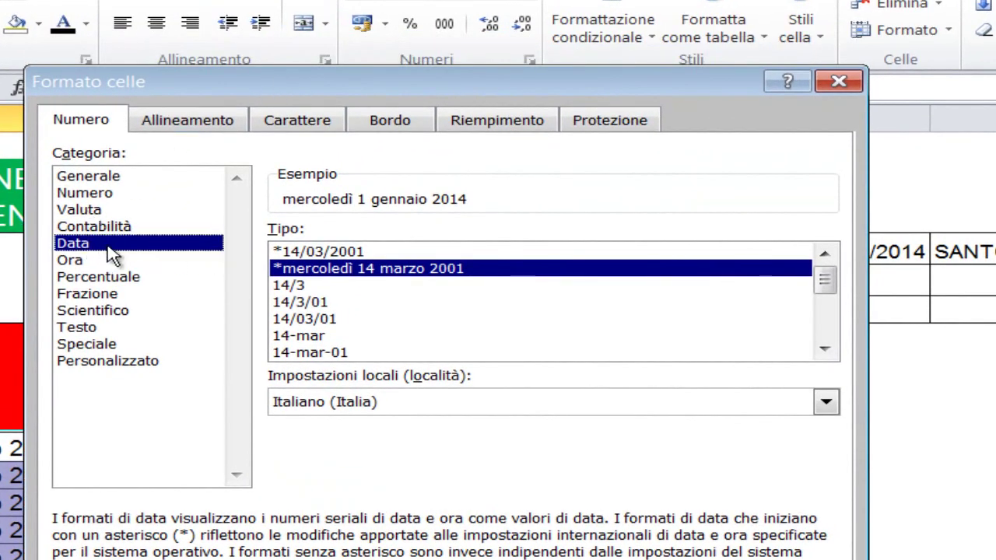
click(305, 302)
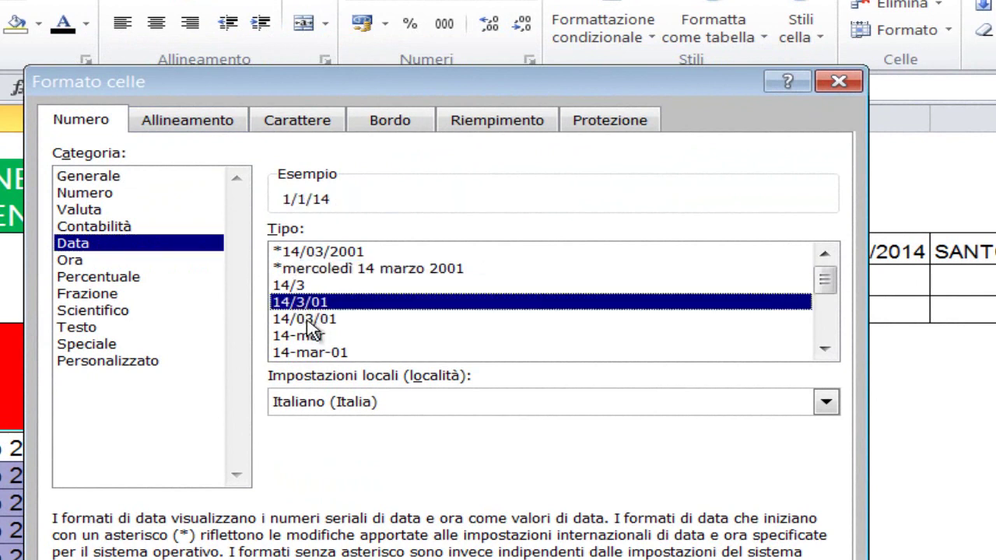
click(309, 321)
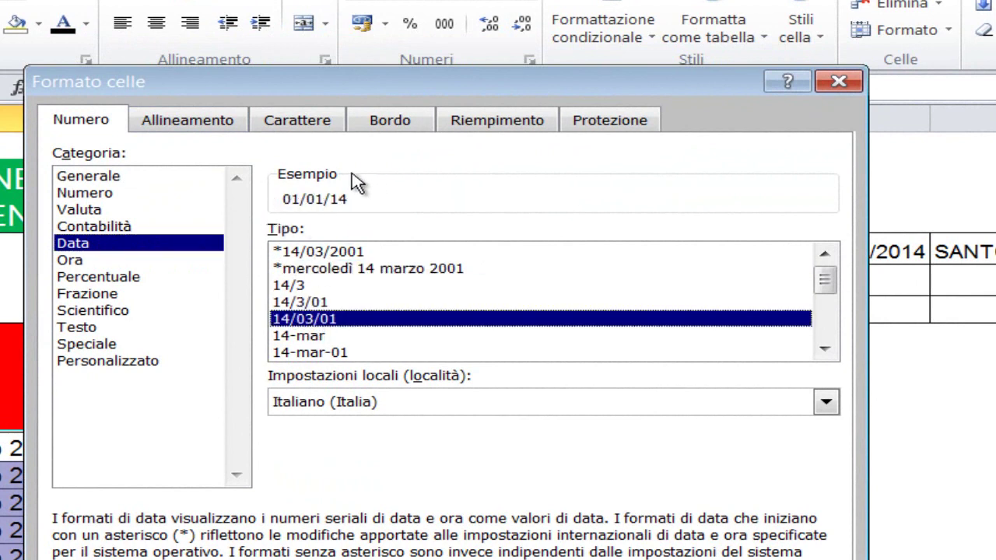
click(308, 270)
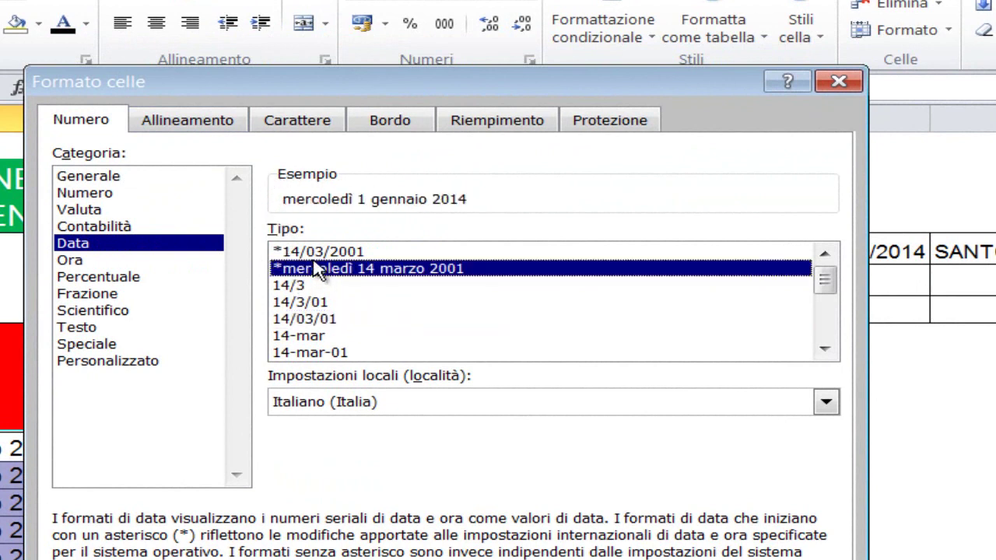
click(301, 319)
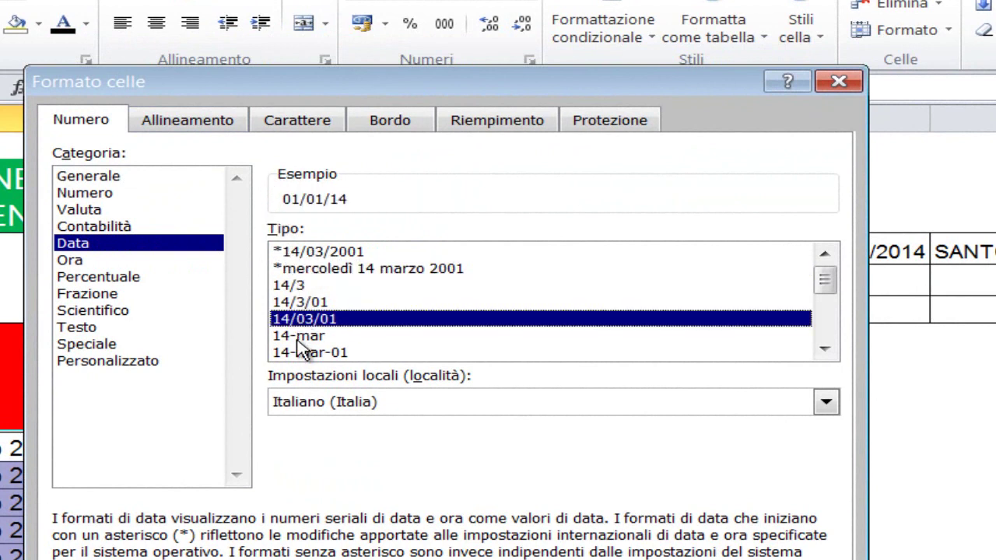
click(309, 339)
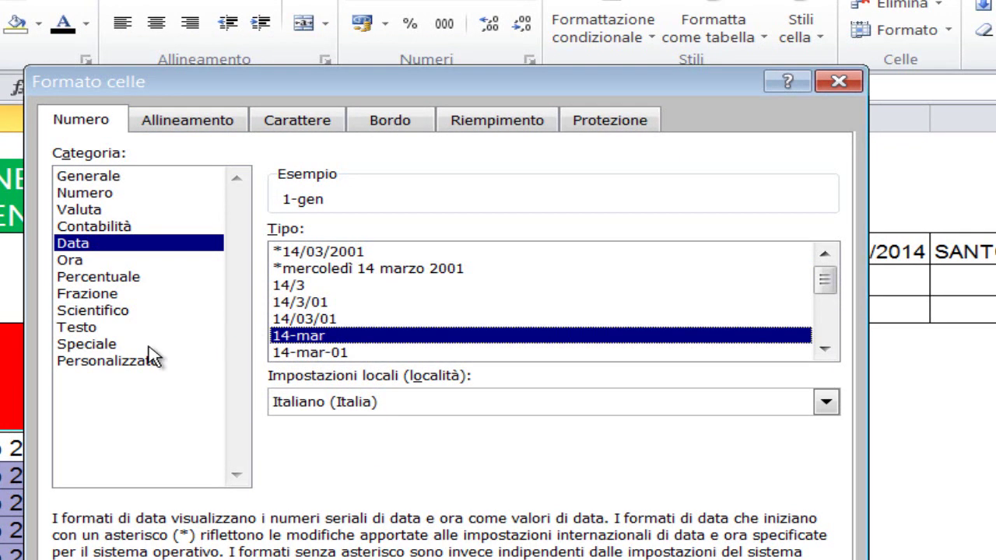
click(121, 364)
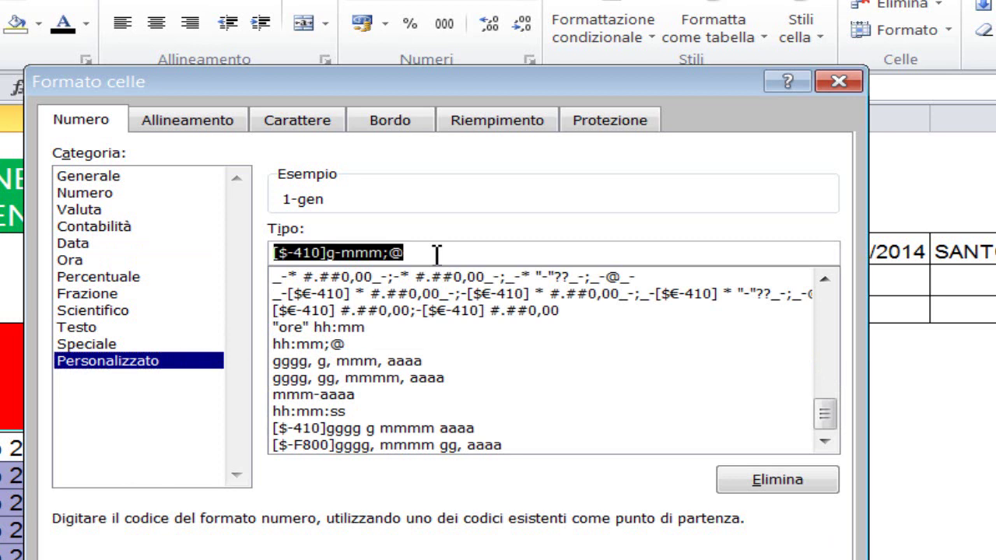
Step: Replace the existing custom code with gggg, gg, mmmm, aaaa
drag(430, 252, 243, 254)
key(Delete)
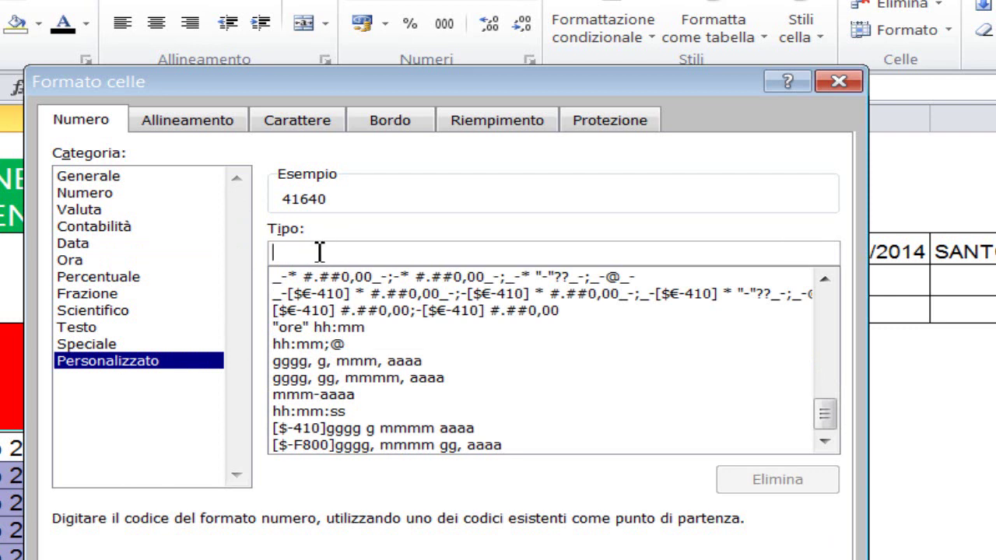
text(g)
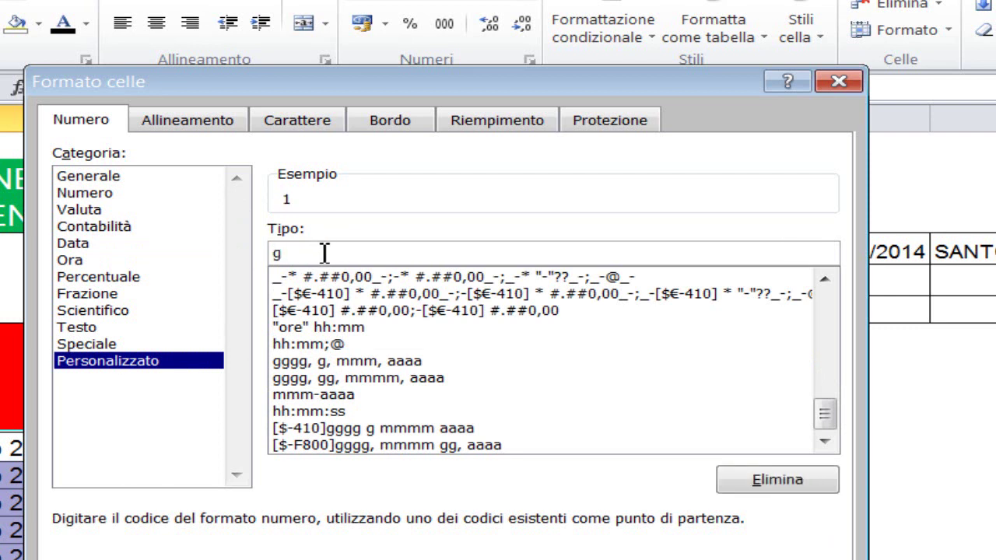
text(g)
text(g)
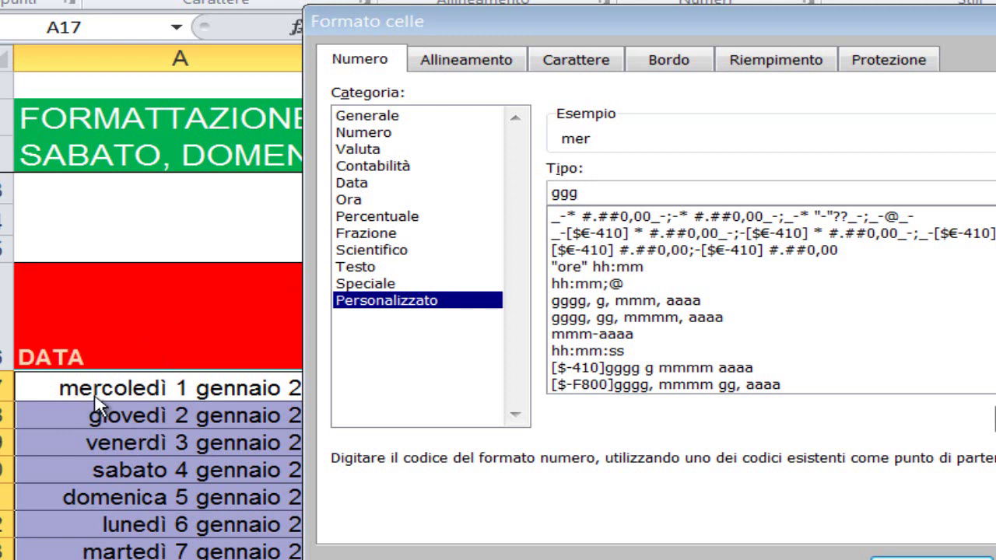
text(g,)
text(gg,)
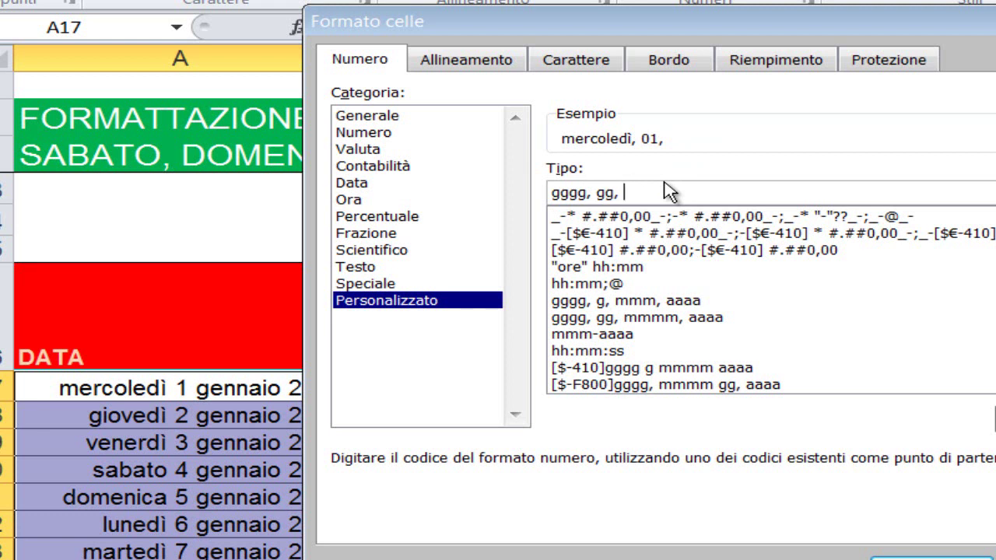
text(m)
text(m)
text(m)
text(m,)
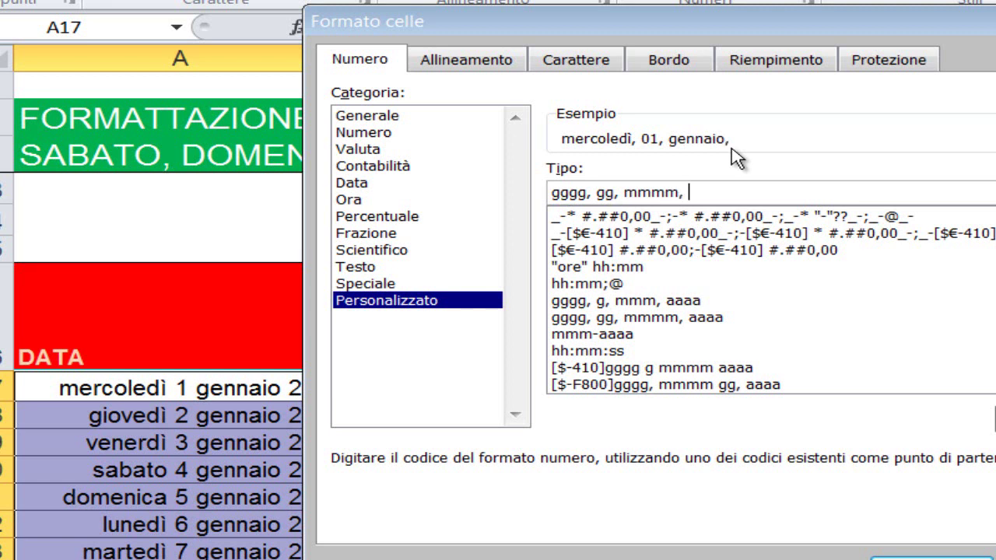
text(aaa)
click(941, 557)
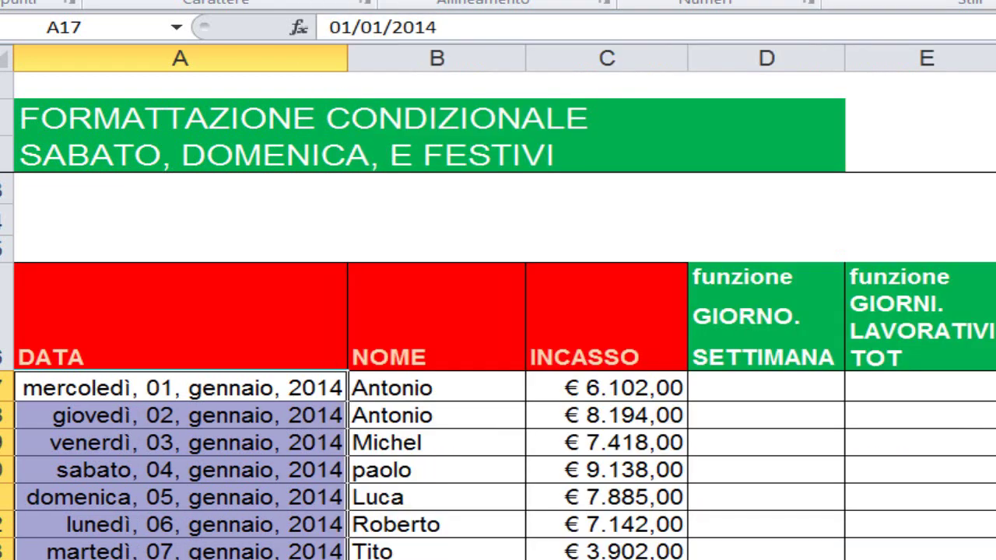
click(413, 473)
scroll(319, 404, down, 1)
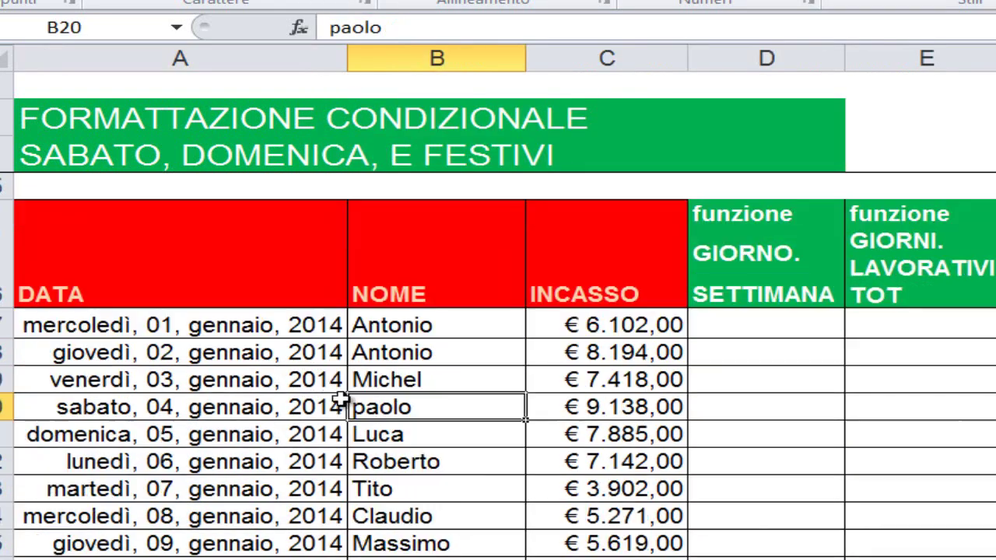
scroll(311, 381, down, 1)
scroll(253, 295, up, 1)
drag(253, 321, 265, 434)
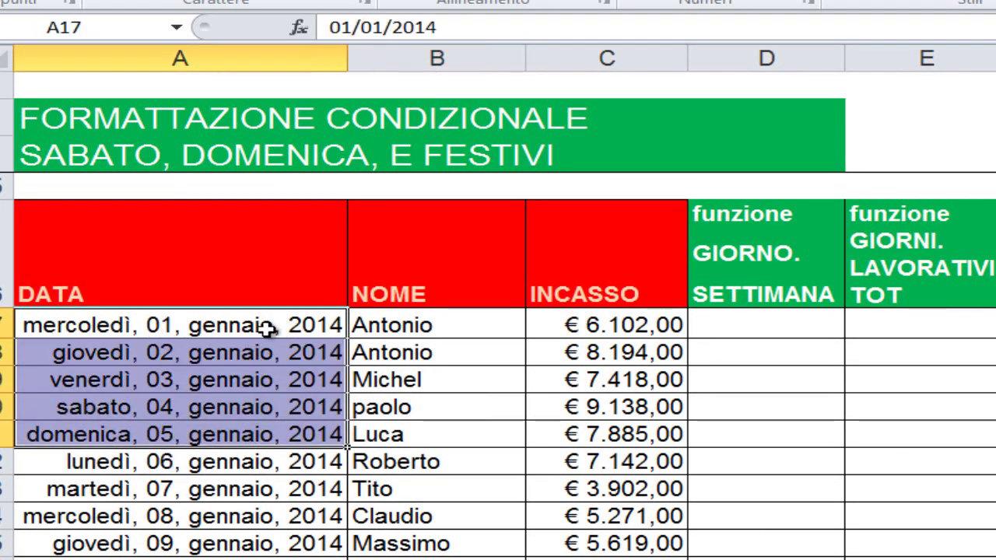
click(238, 330)
drag(238, 330, 244, 407)
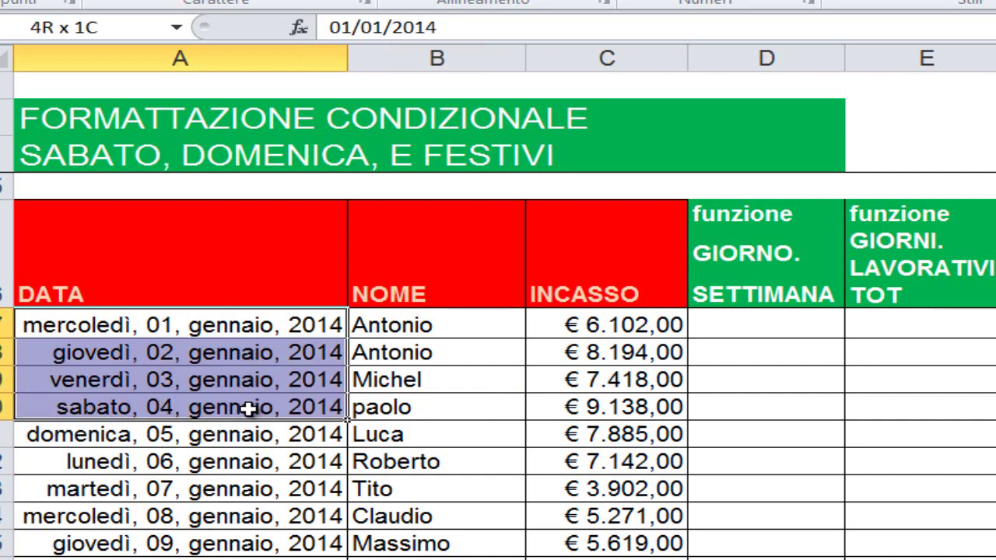
click(329, 407)
click(93, 425)
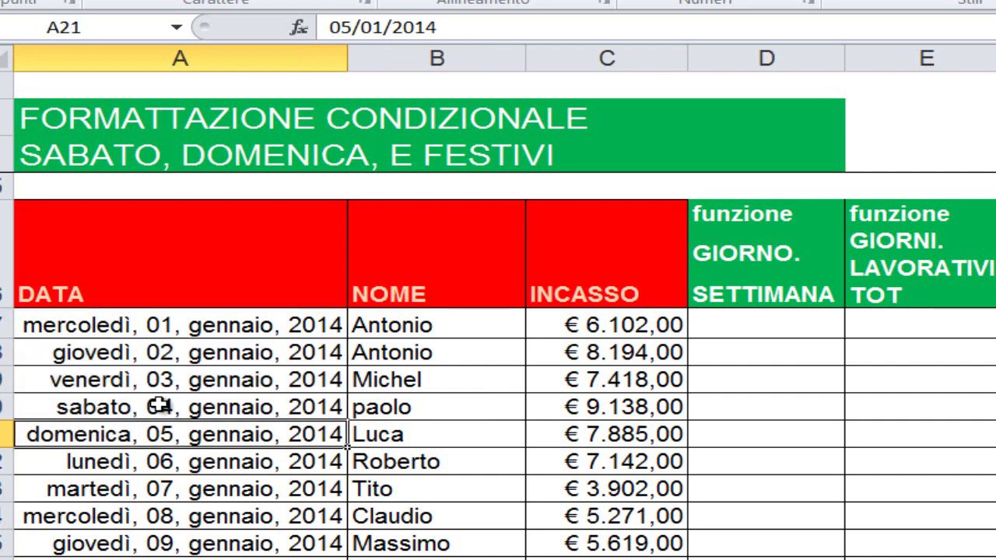
click(272, 407)
click(135, 435)
drag(248, 326, 249, 461)
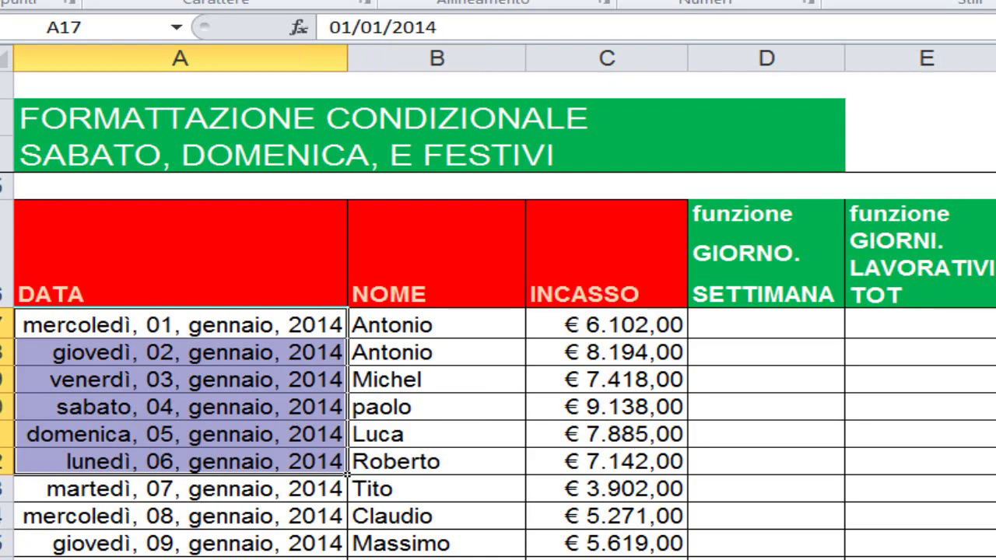
key(Right)
key(Right)
key(Right)
click(729, 408)
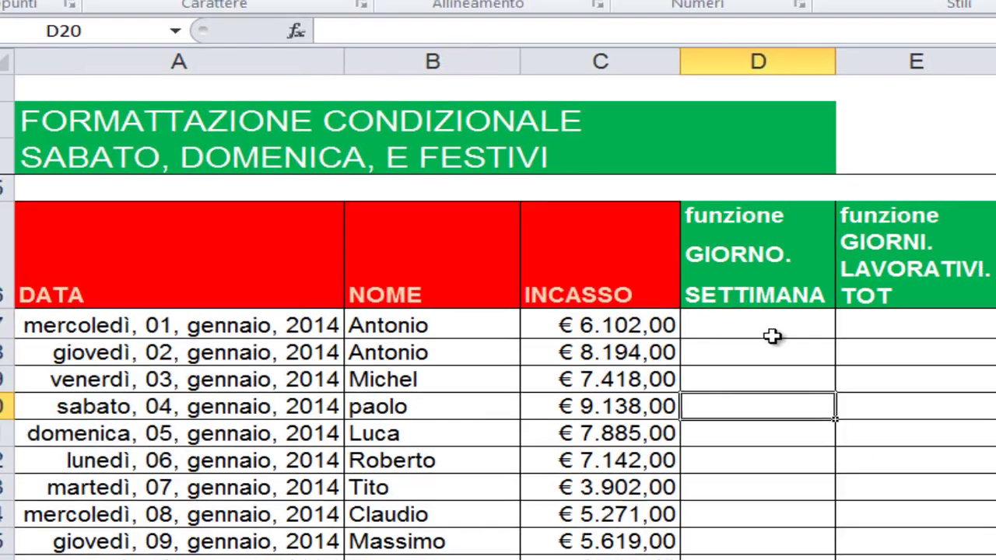
click(774, 325)
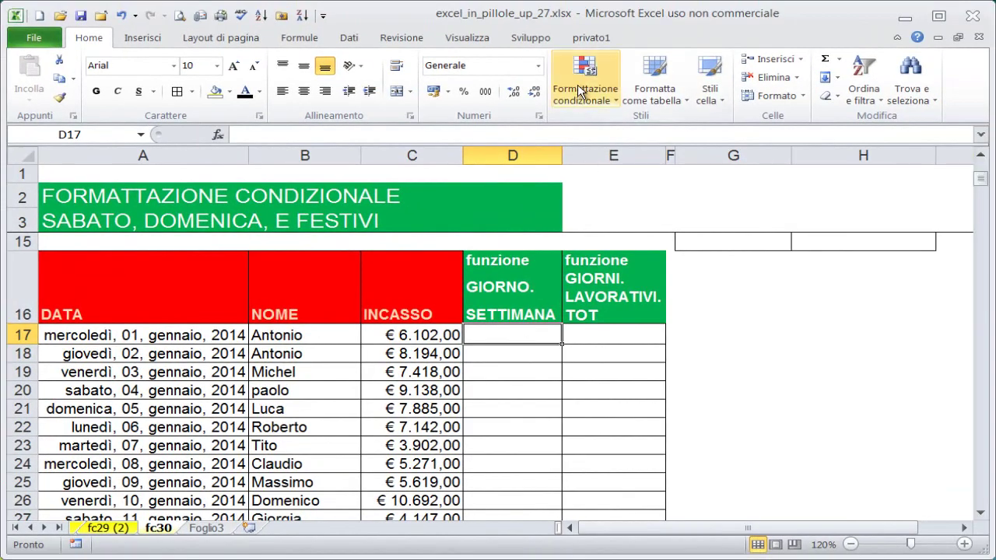
Step: Open a formula-based Nuova regola, then cancel it
click(583, 97)
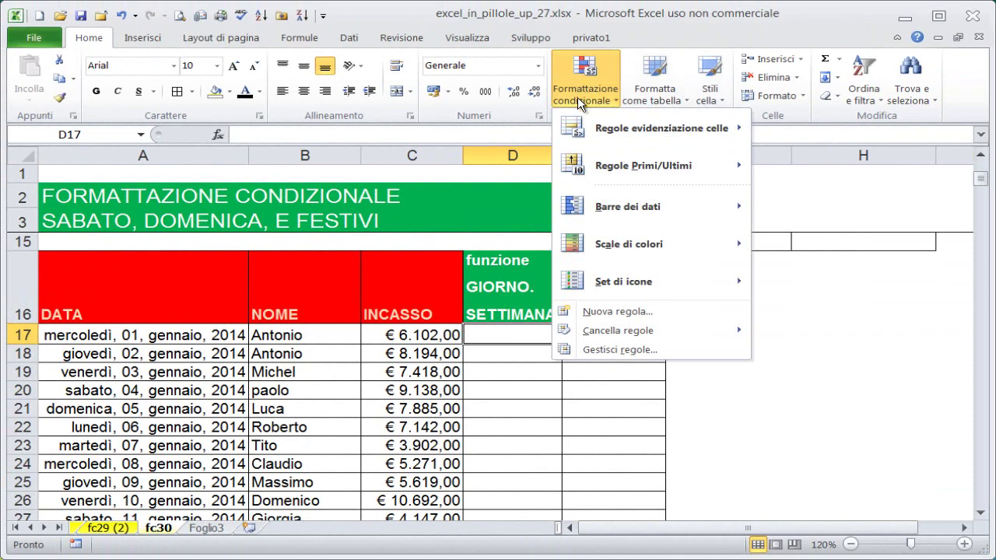
click(613, 312)
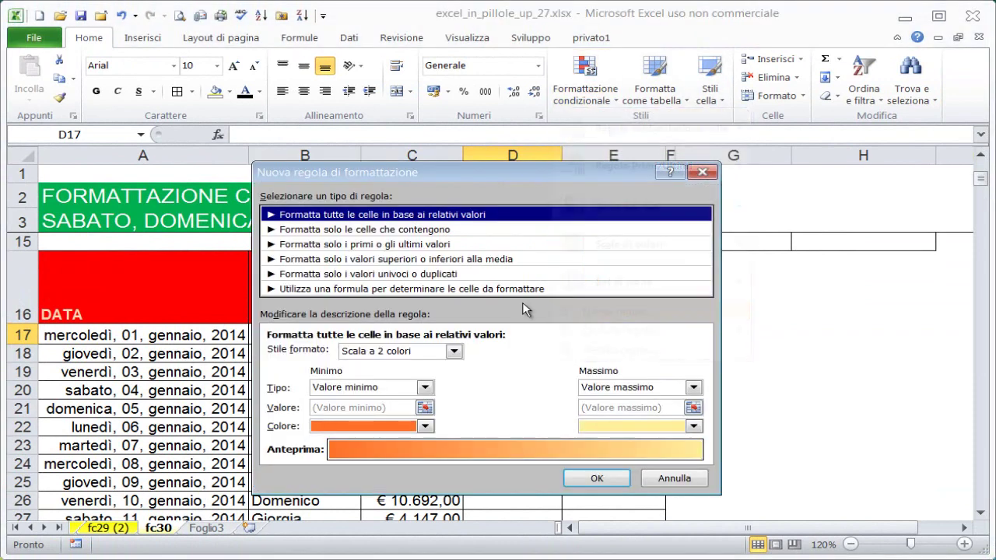
click(310, 289)
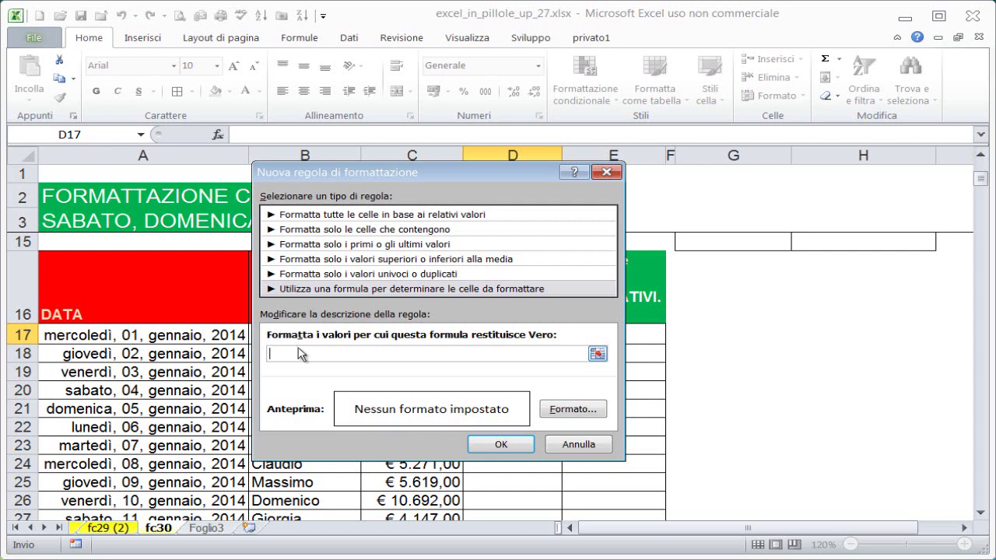
drag(379, 176, 447, 191)
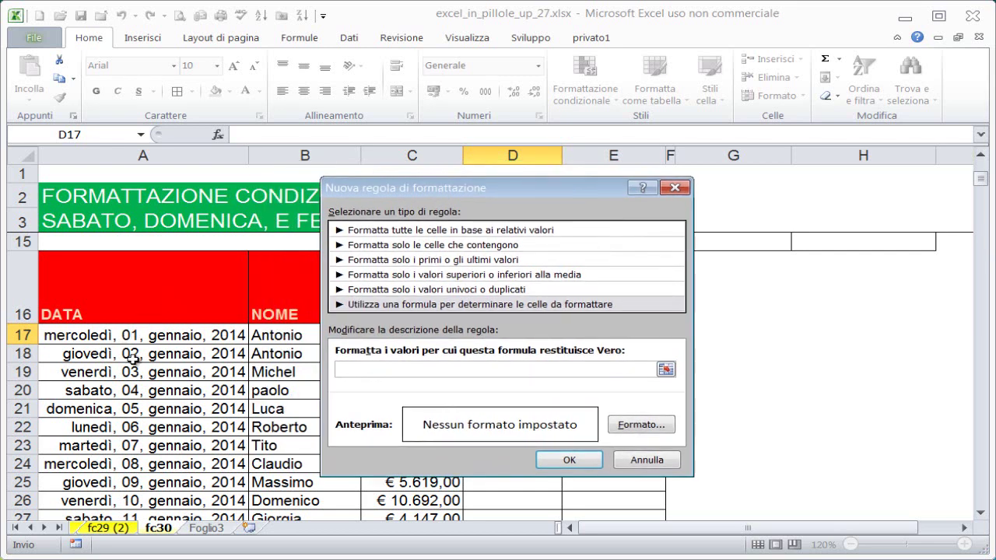
click(674, 187)
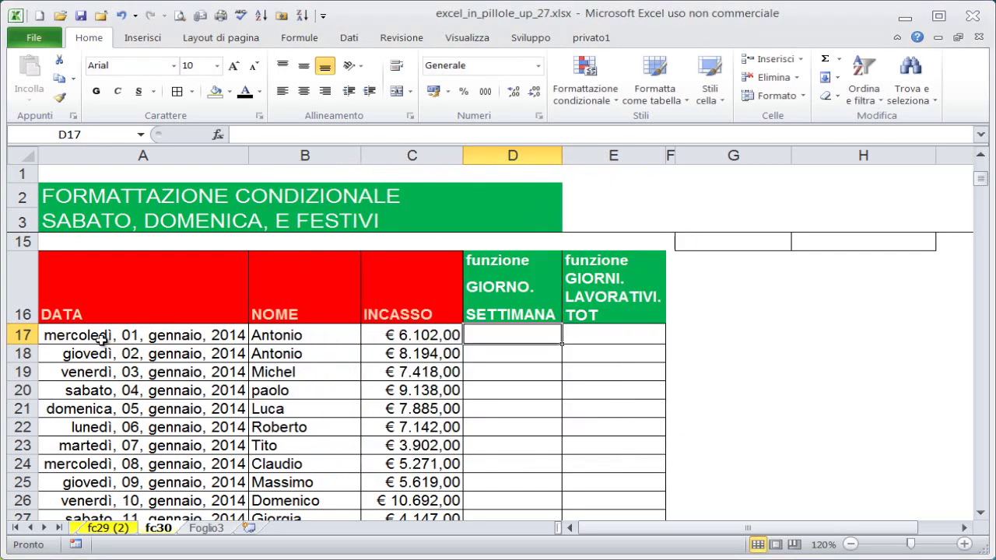
Step: Select A17:C381 and open a formula-based Nuova regola for it
drag(101, 338, 461, 333)
key(ctrl+shift+Down)
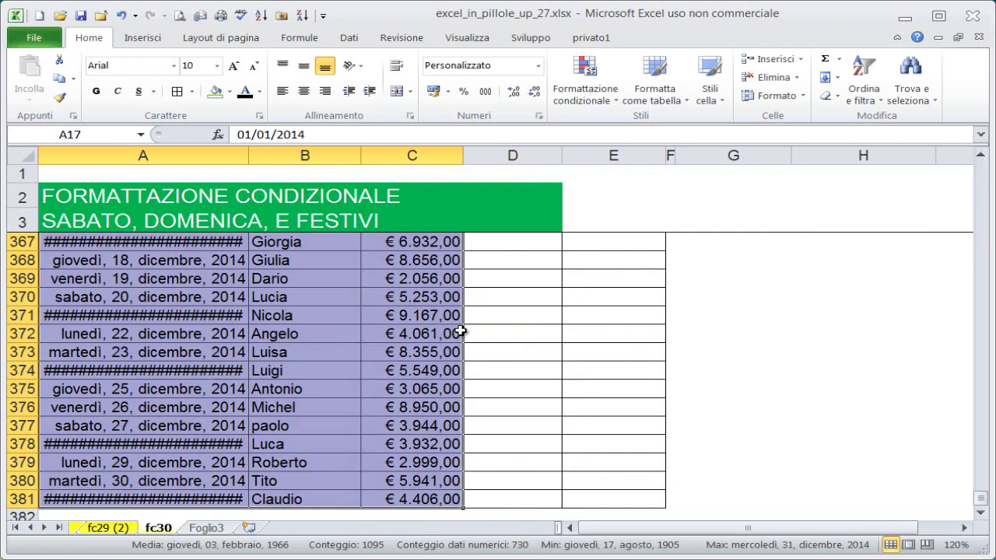
click(605, 95)
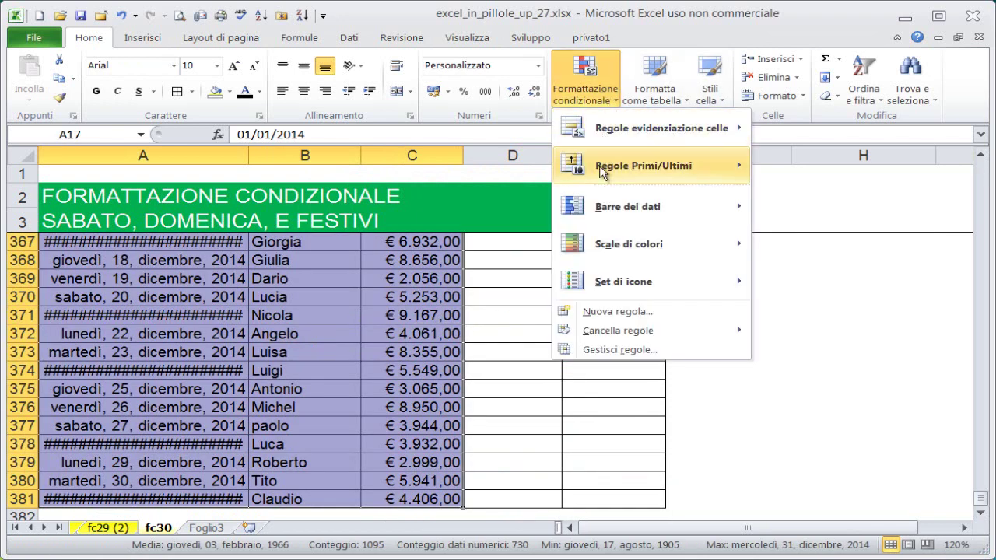
click(618, 311)
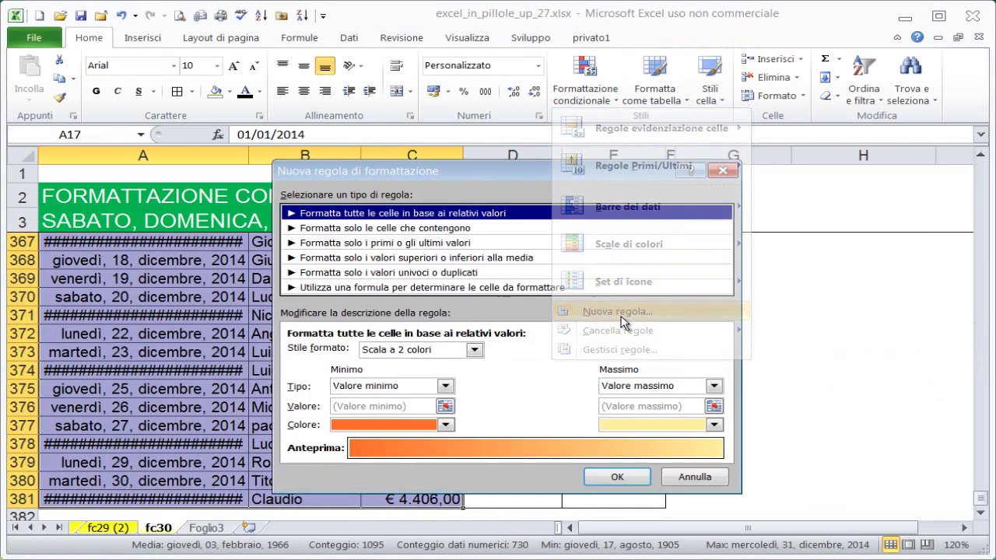
click(352, 287)
click(334, 351)
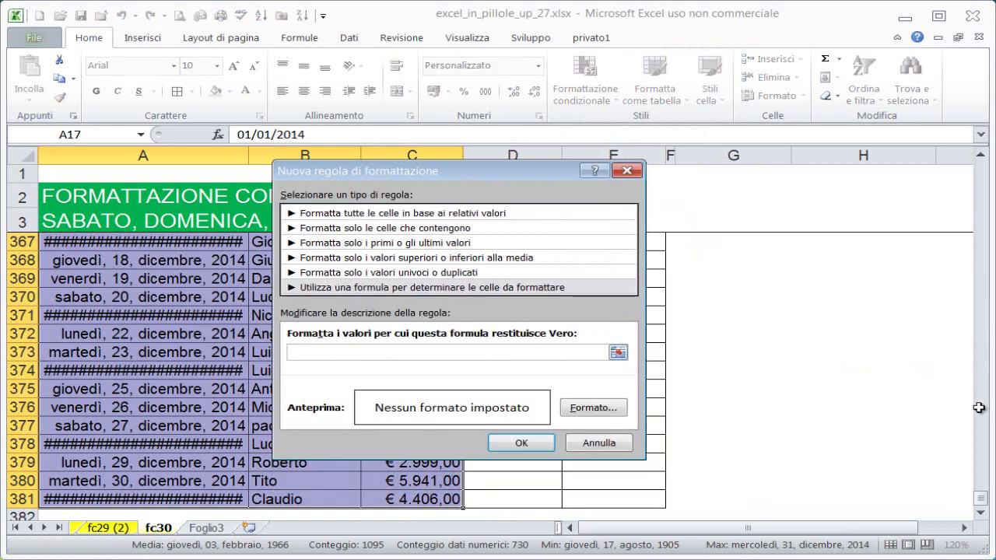
mouse_move(981, 498)
mouse_down()
mouse_move(981, 198)
mouse_move(964, 208)
mouse_up()
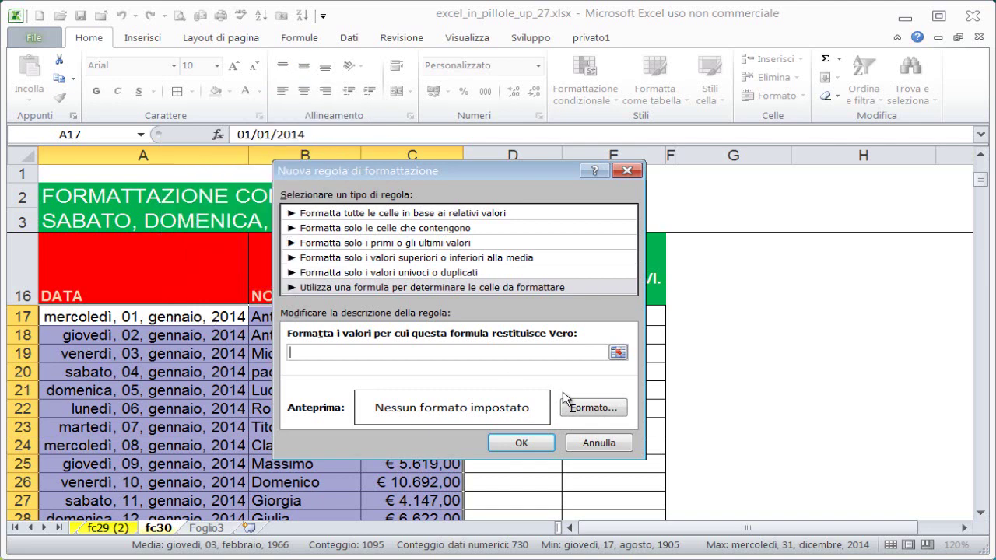
click(627, 170)
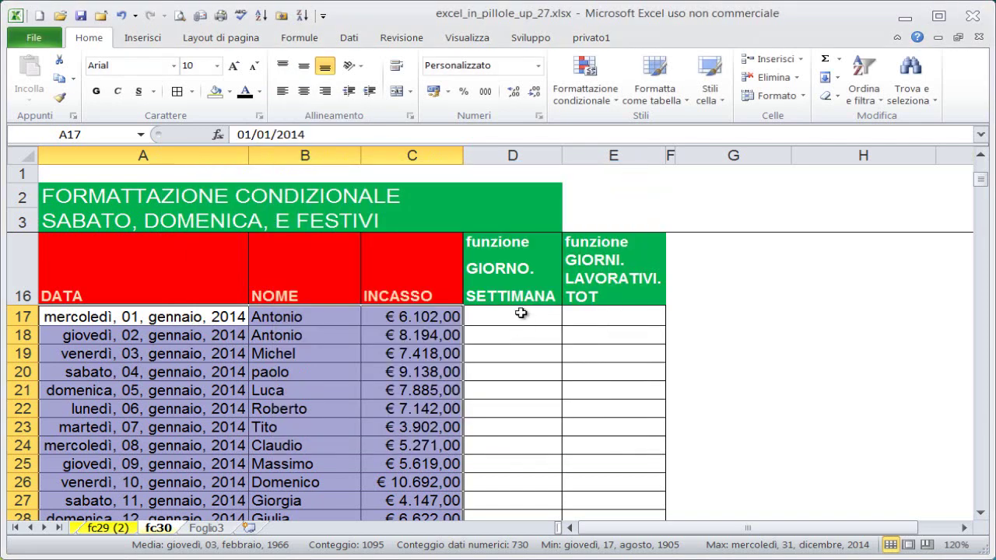
click(520, 312)
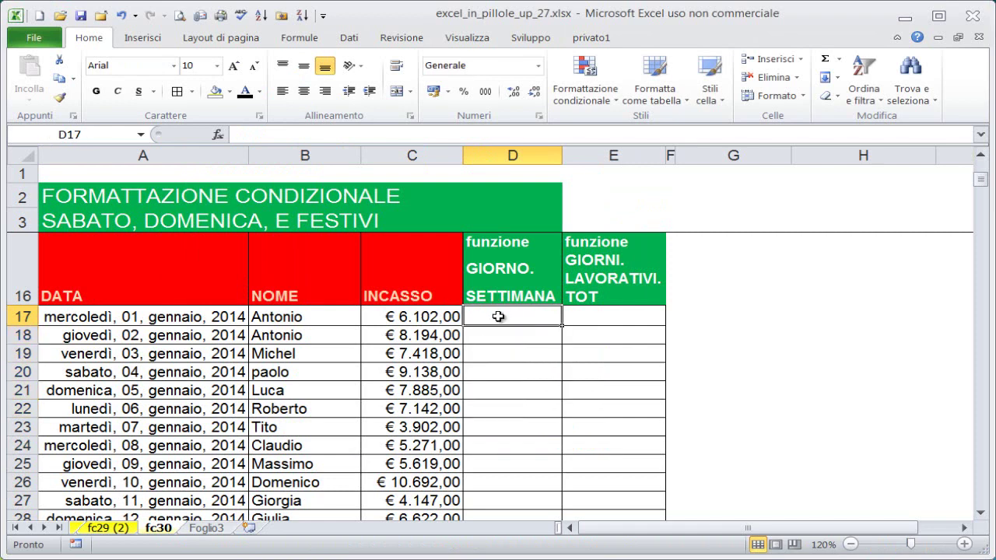
click(584, 82)
click(587, 350)
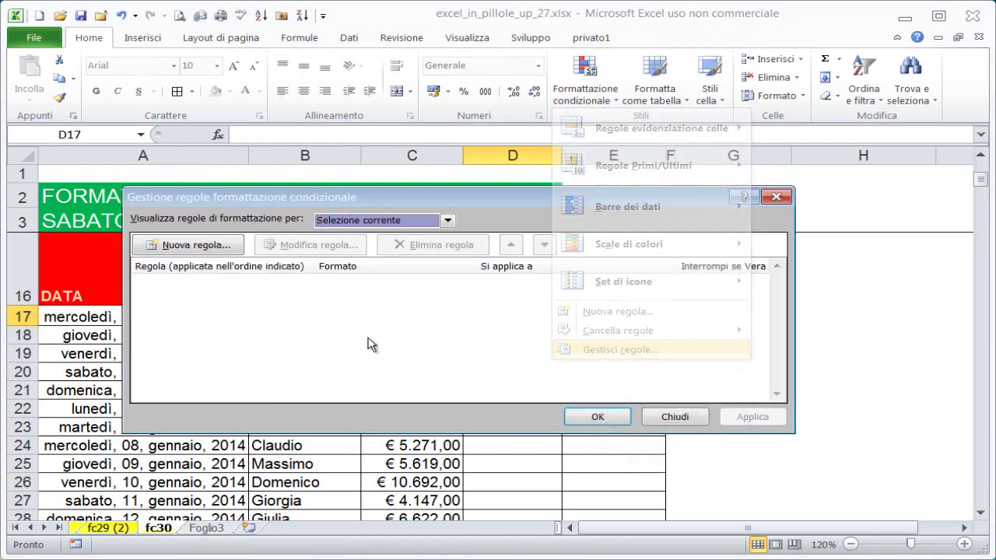
click(775, 197)
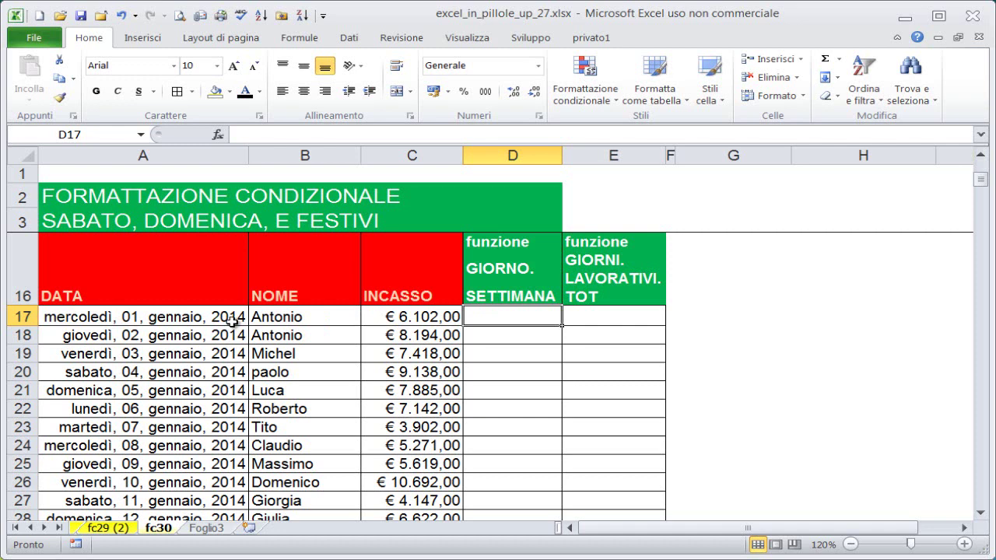
click(157, 320)
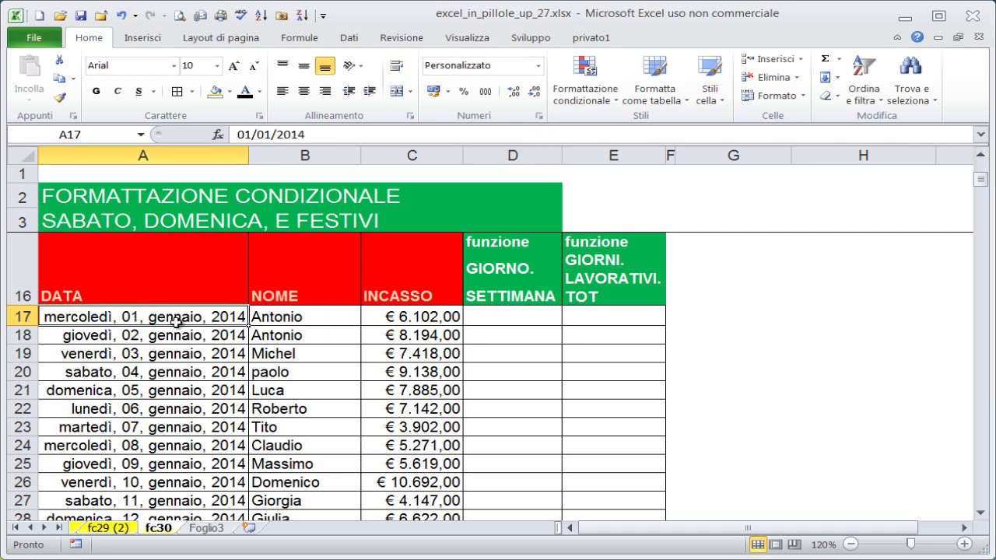
click(137, 338)
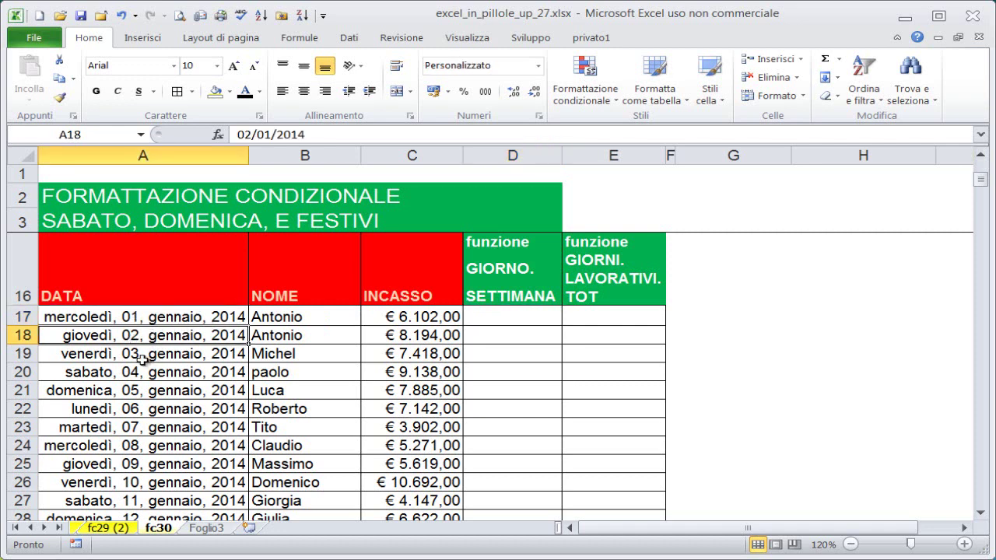
click(130, 354)
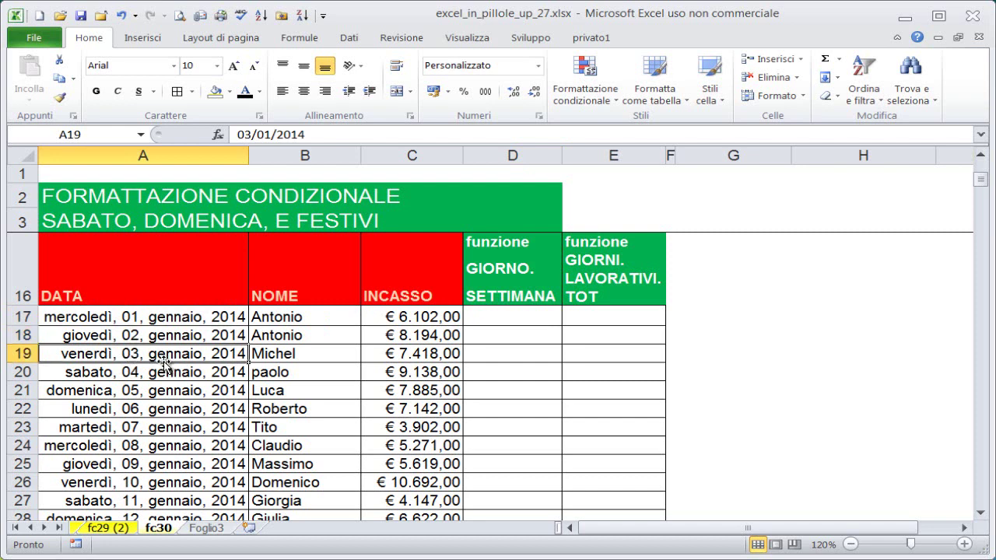
click(122, 372)
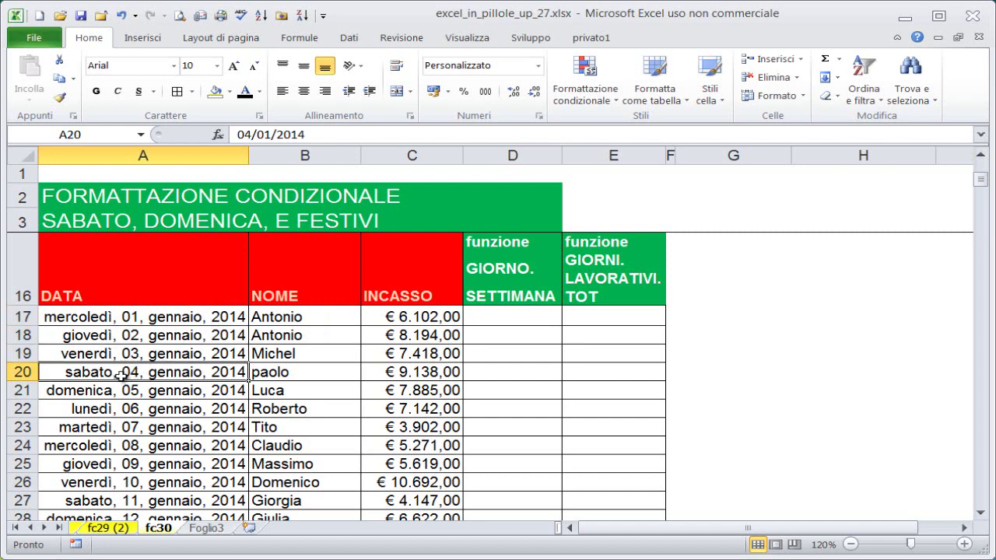
click(114, 395)
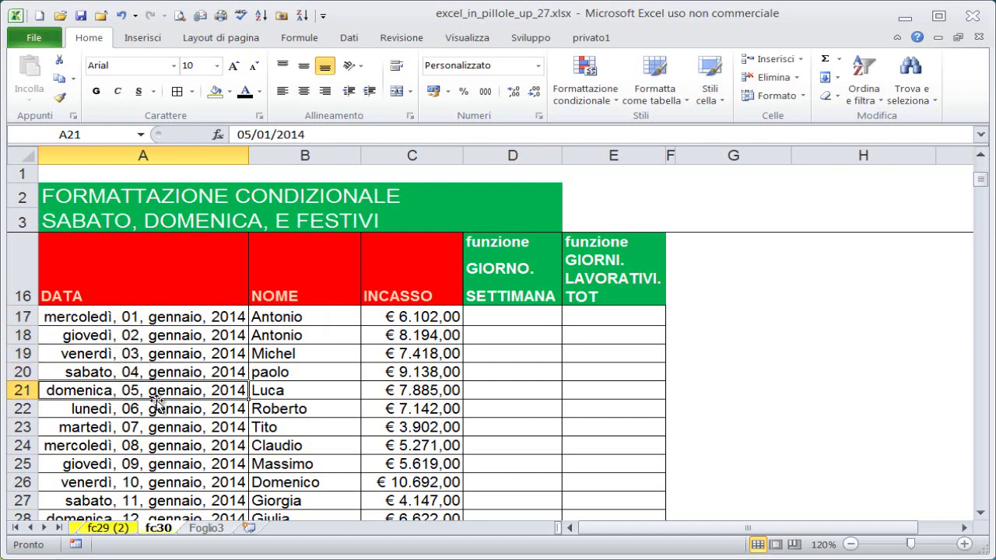
click(105, 408)
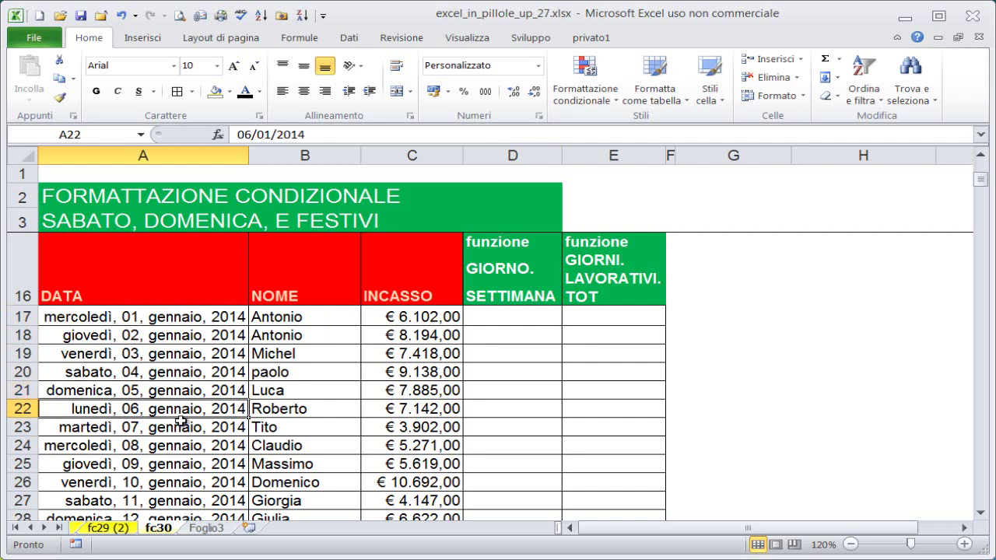
click(134, 427)
click(155, 445)
click(154, 465)
click(152, 484)
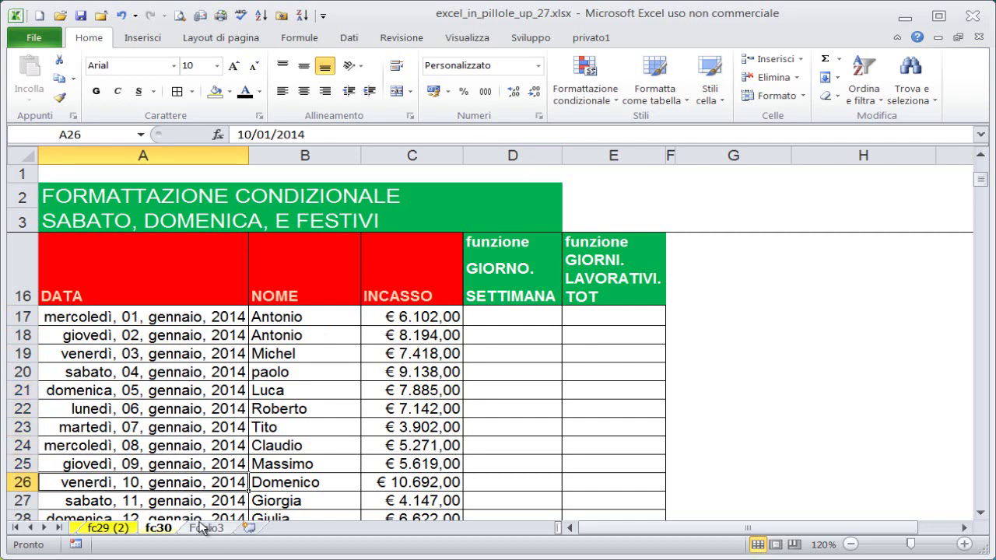
click(167, 504)
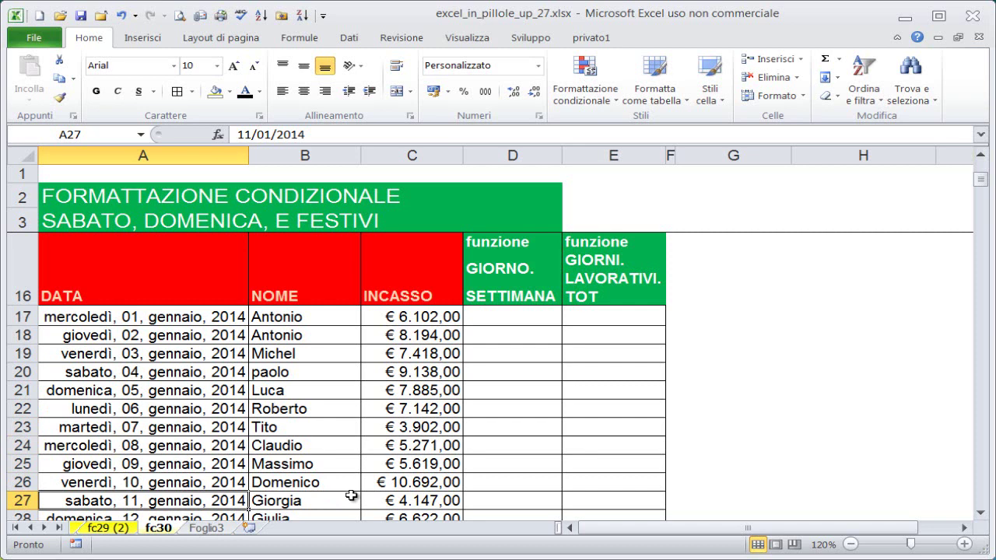
click(576, 82)
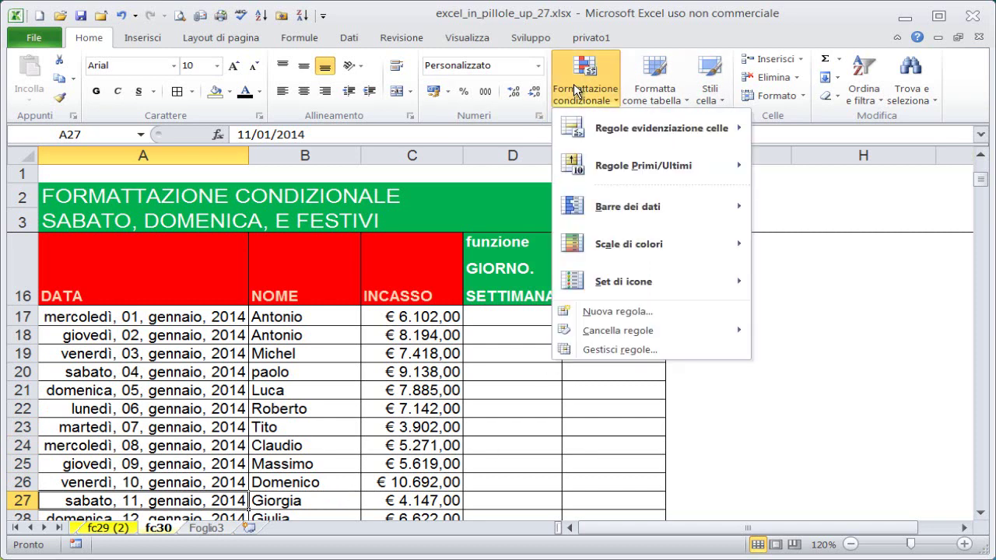
click(151, 410)
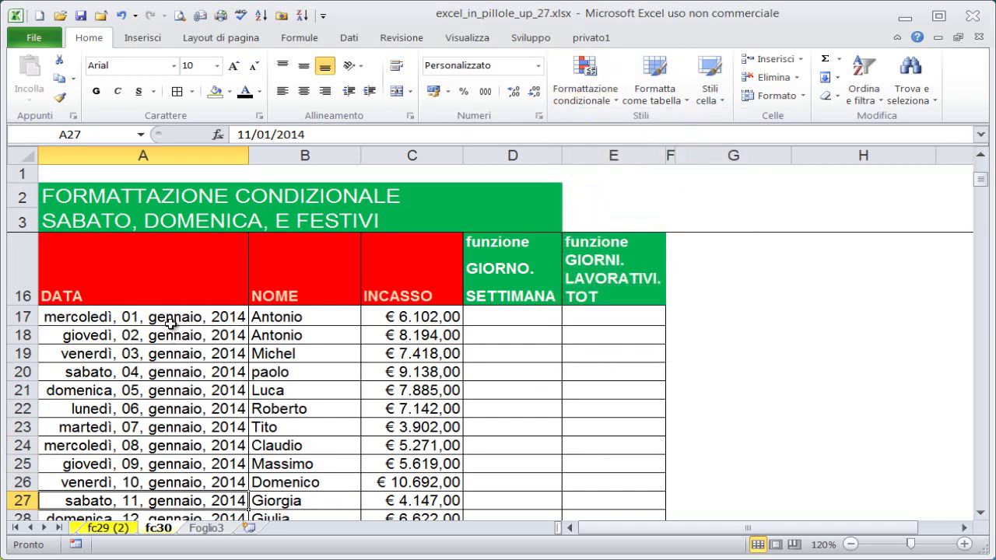
click(520, 318)
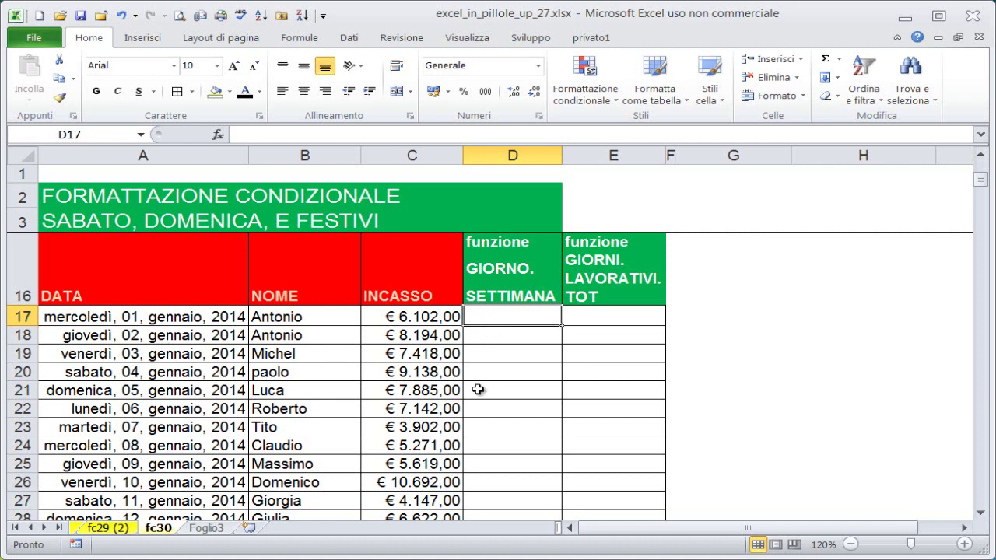
Step: Select the empty cell A14 above the table
scroll(478, 390, up, 2)
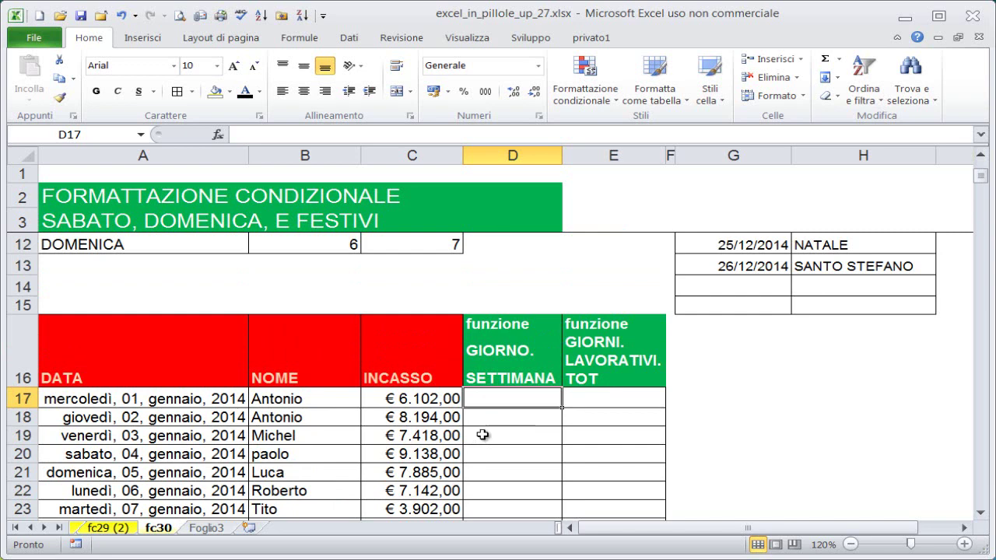
click(491, 362)
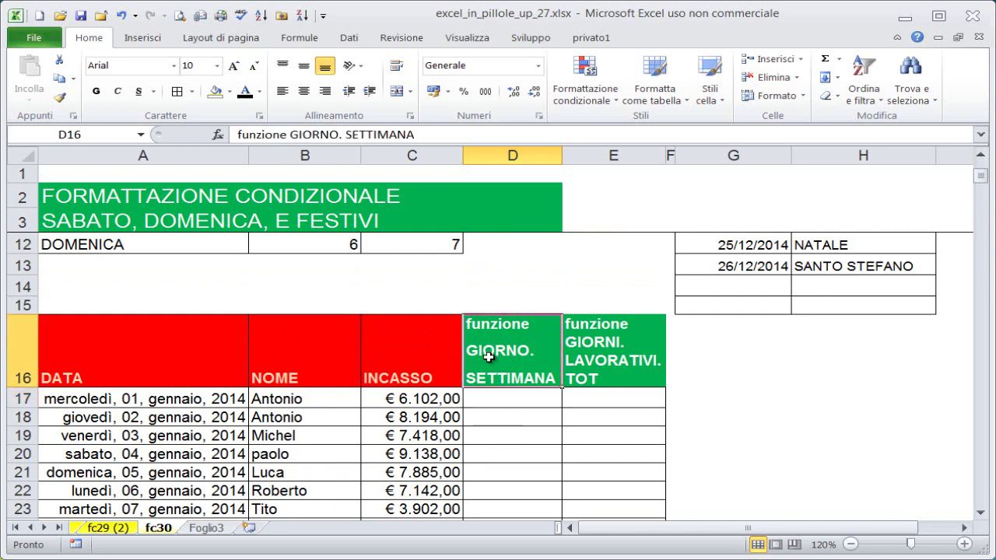
scroll(451, 413, up, 2)
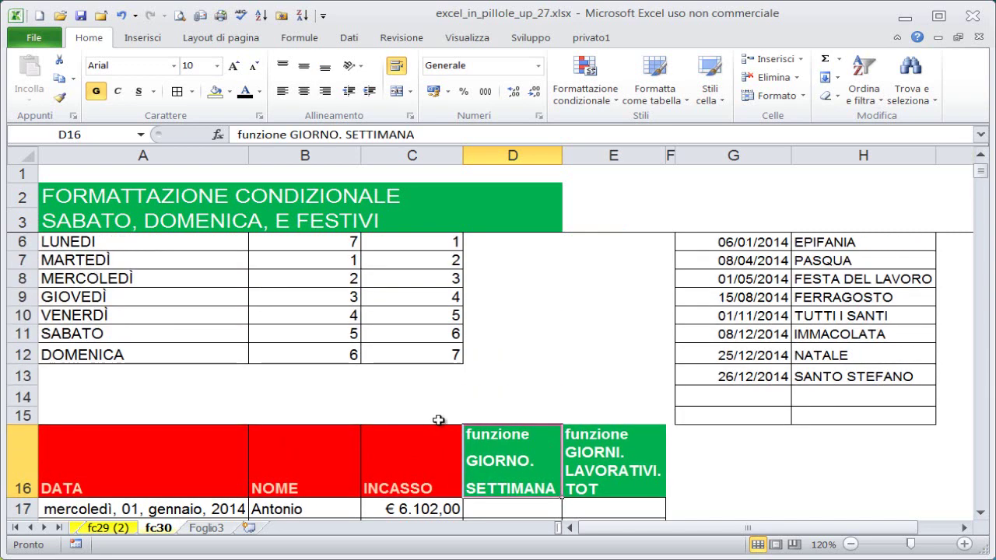
scroll(438, 413, up, 1)
click(308, 428)
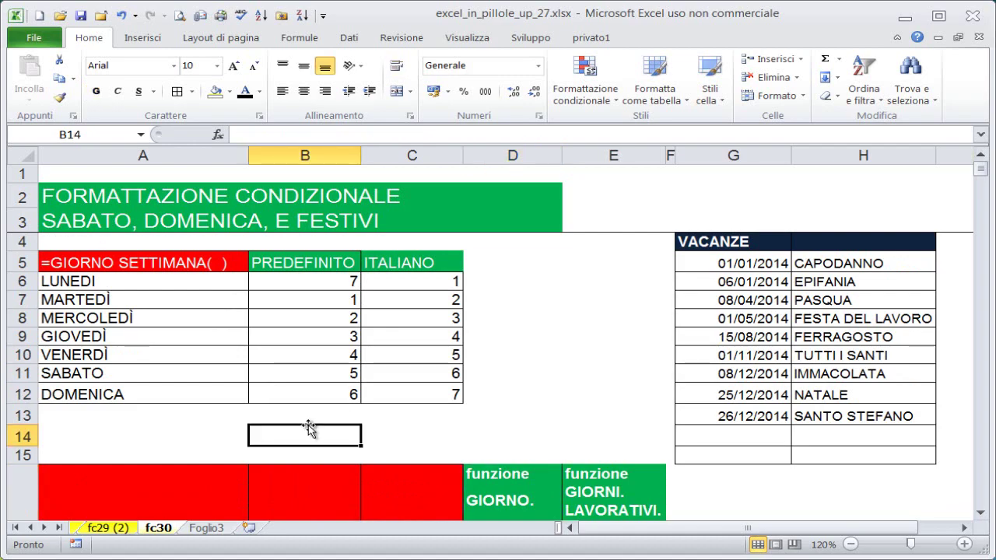
click(197, 428)
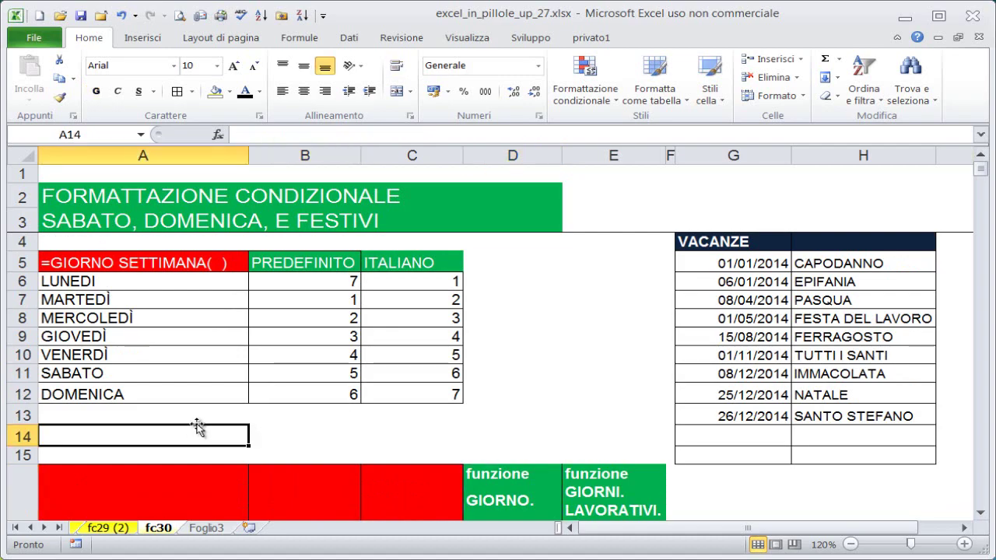
Step: Type =giorno in A14 and insert GIORNO.SETTIMANA from the autocomplete list
text(=)
text(giorn)
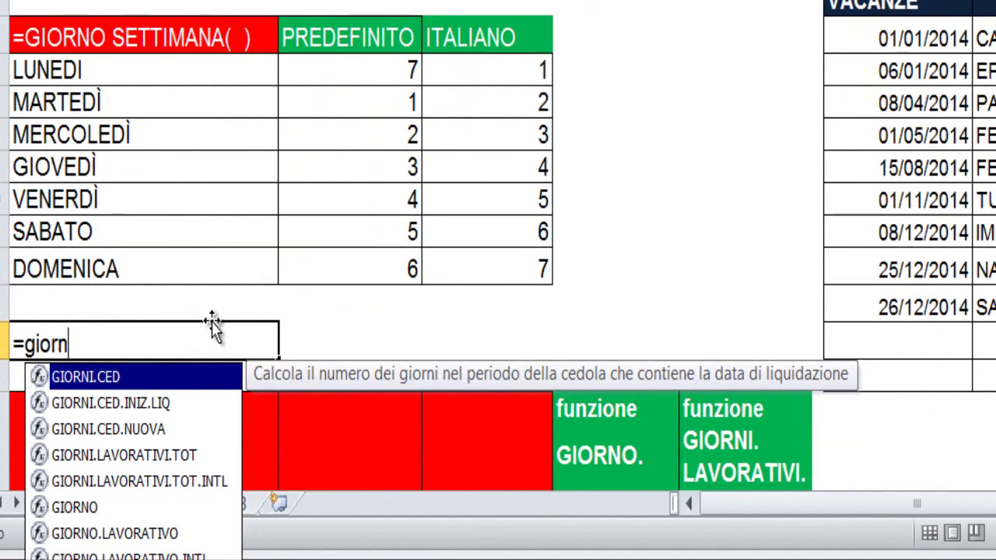
text(o)
key(Down)
key(Down)
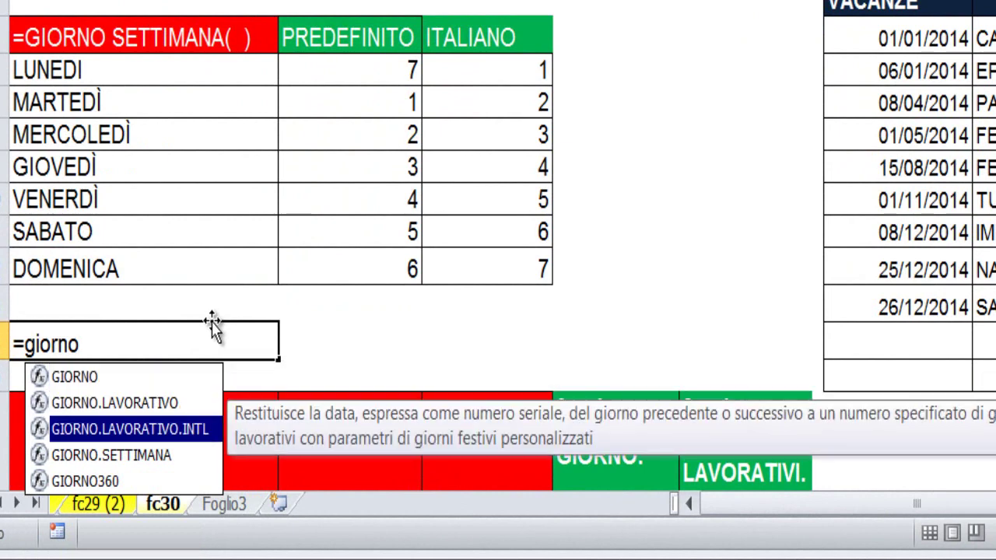
key(Down)
key(Tab)
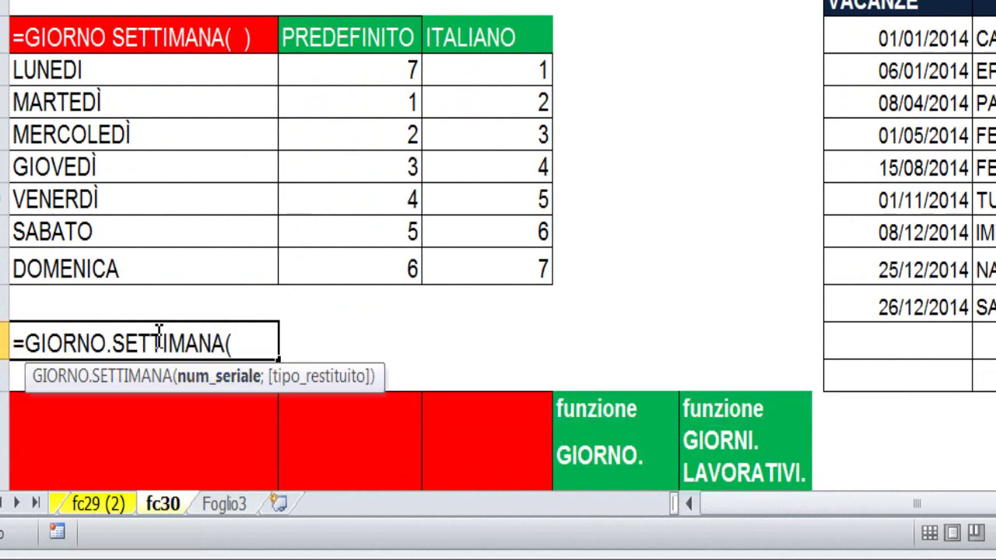
mouse_move(31, 376)
mouse_down()
mouse_move(328, 302)
mouse_move(362, 318)
mouse_up()
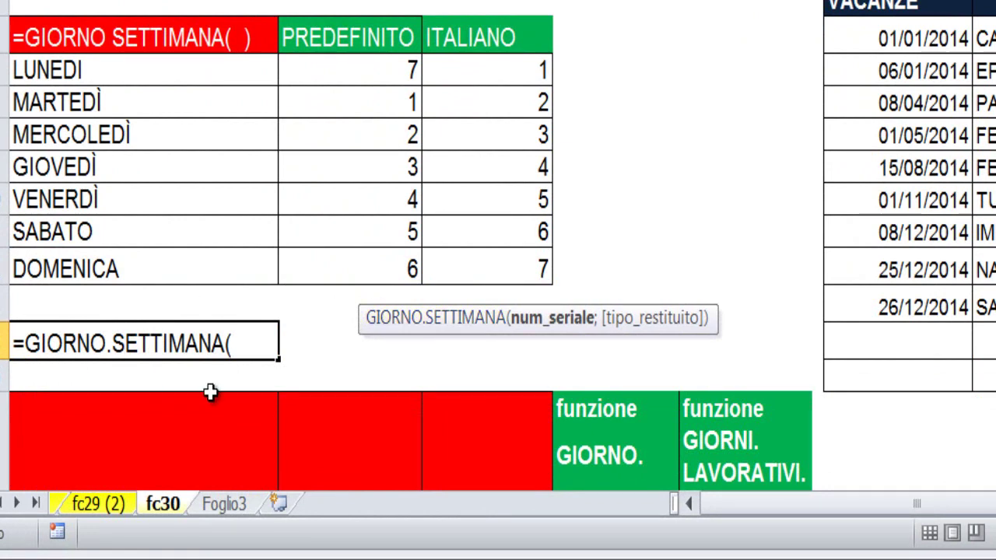
scroll(211, 394, down, 1)
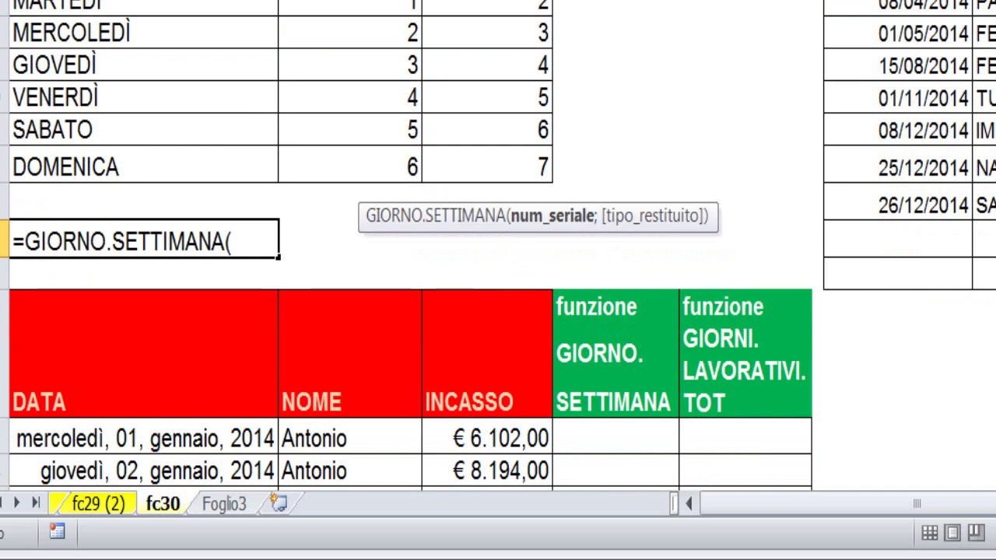
scroll(496, 67, up, 1)
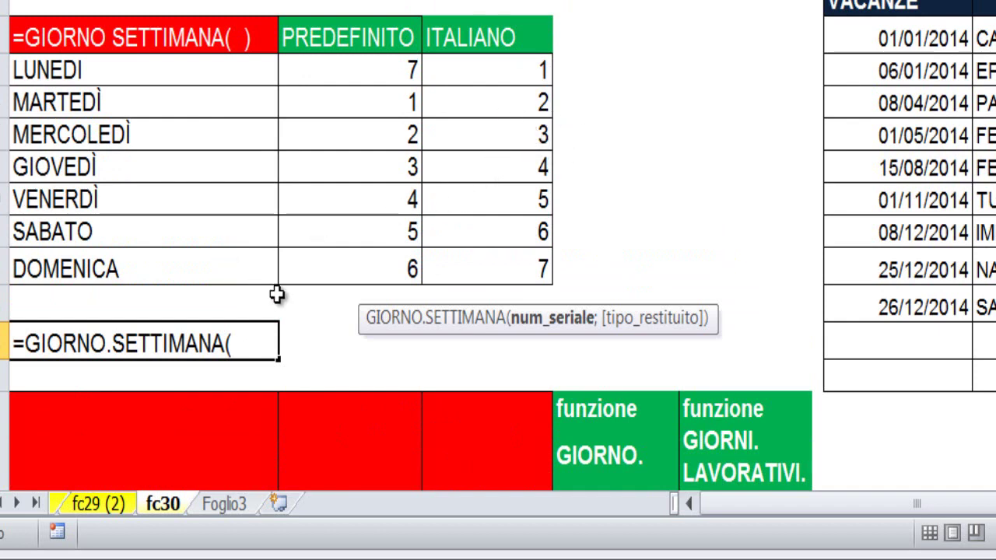
scroll(338, 324, down, 1)
Step: Complete A14 as =GIORNO.SETTIMANA(A17;2), so the Wednesday first date returns 3
click(235, 405)
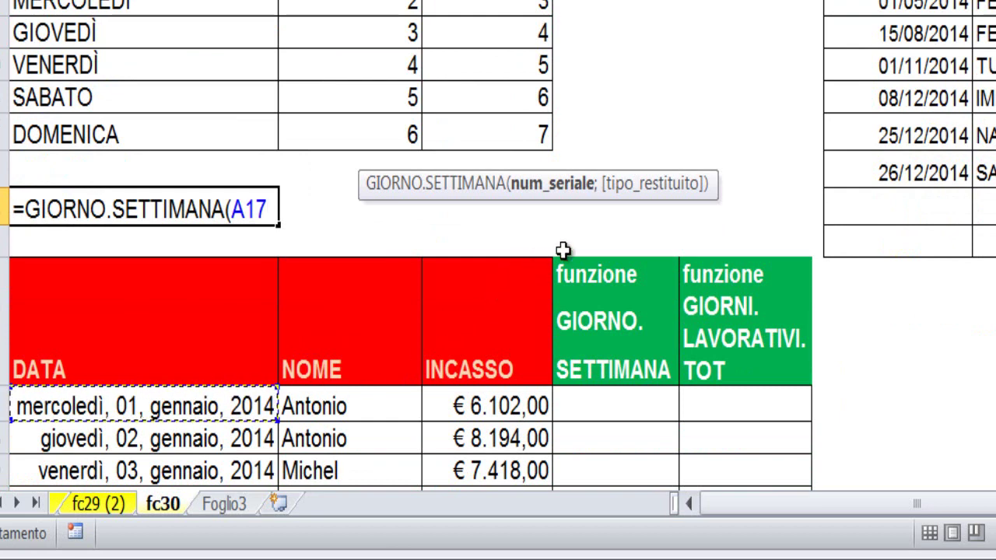
scroll(576, 301, up, 1)
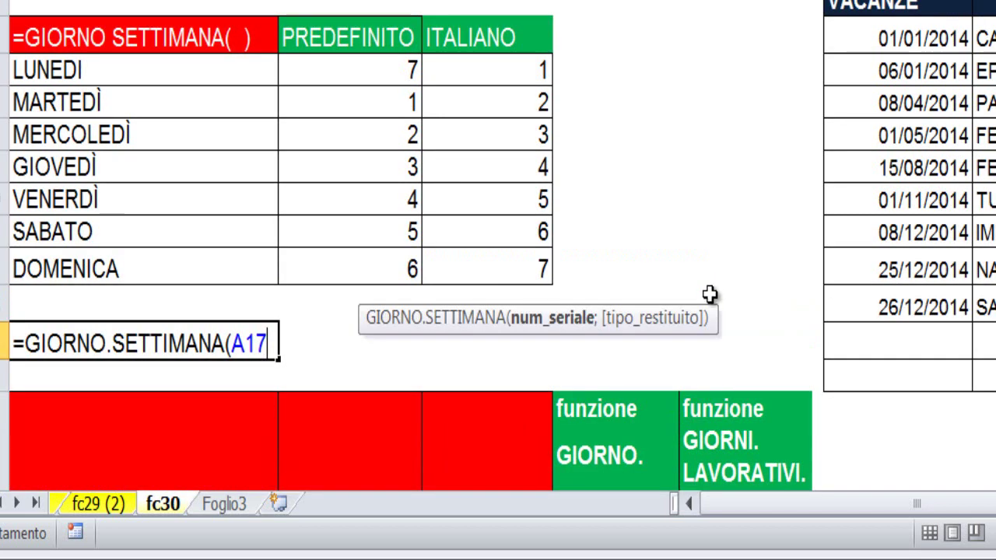
scroll(707, 294, up, 1)
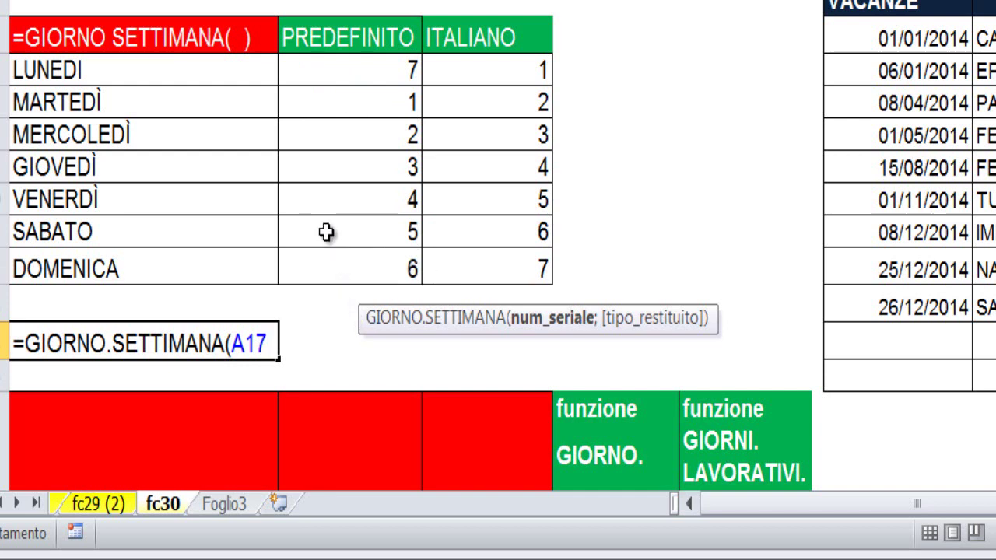
text(;)
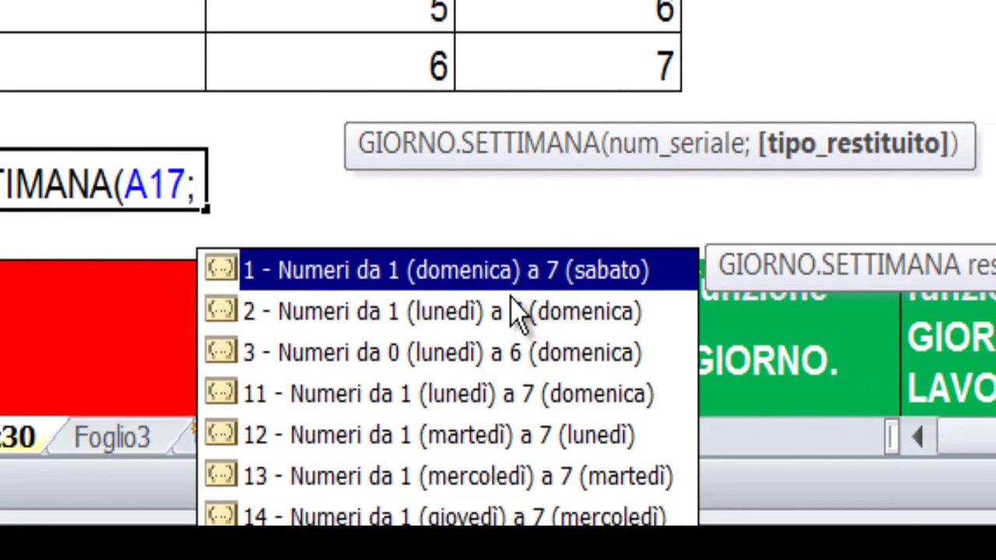
text(2)
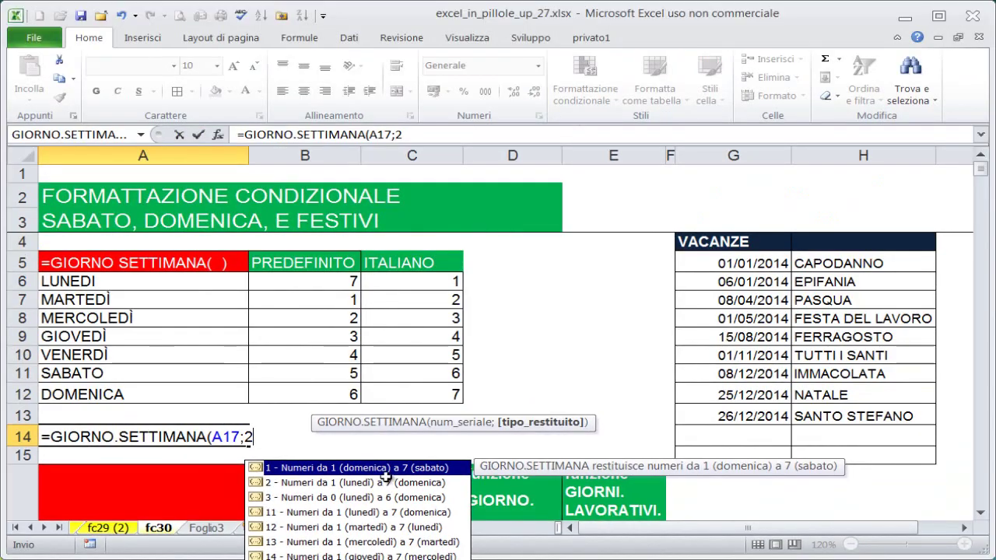
text())
key(Return)
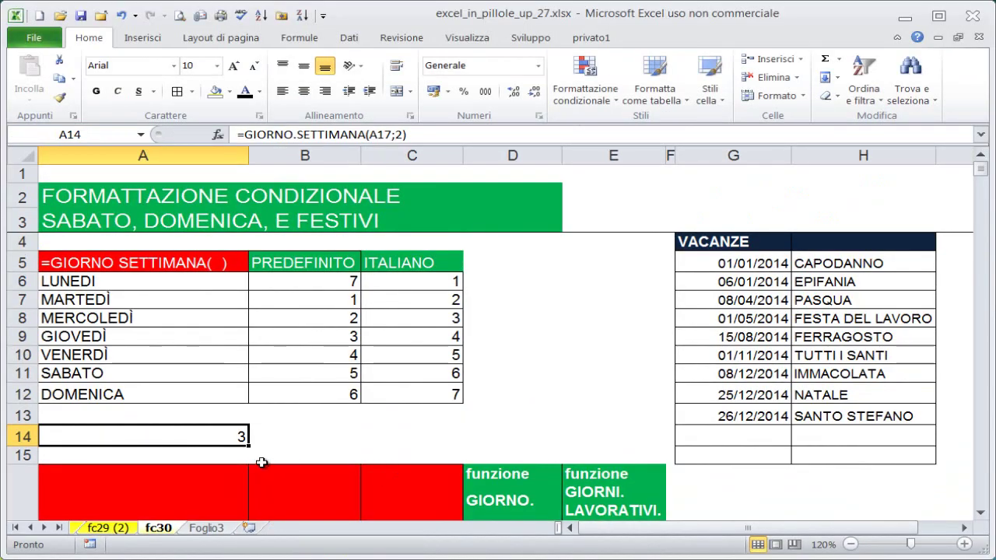
scroll(284, 429, down, 2)
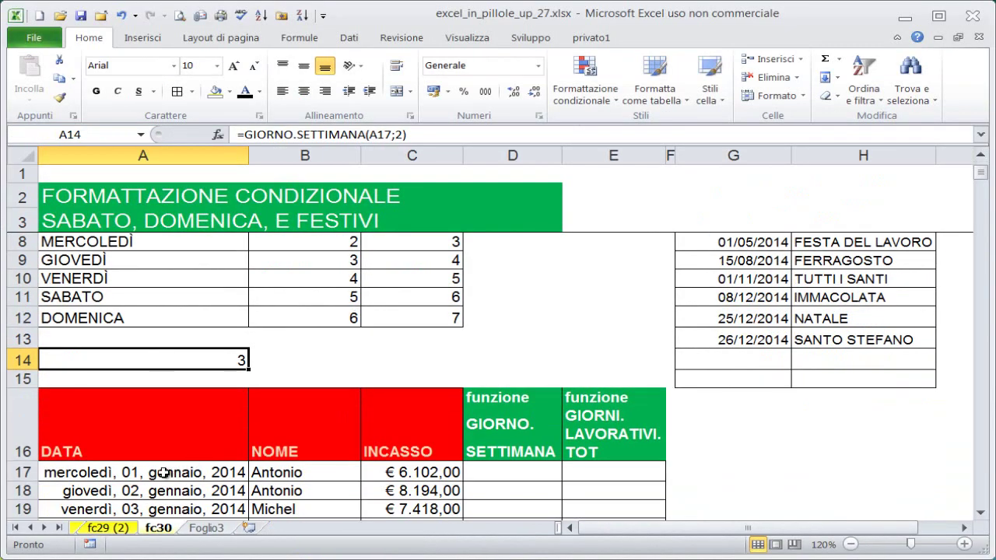
click(163, 471)
click(231, 357)
scroll(344, 351, up, 1)
scroll(450, 287, up, 1)
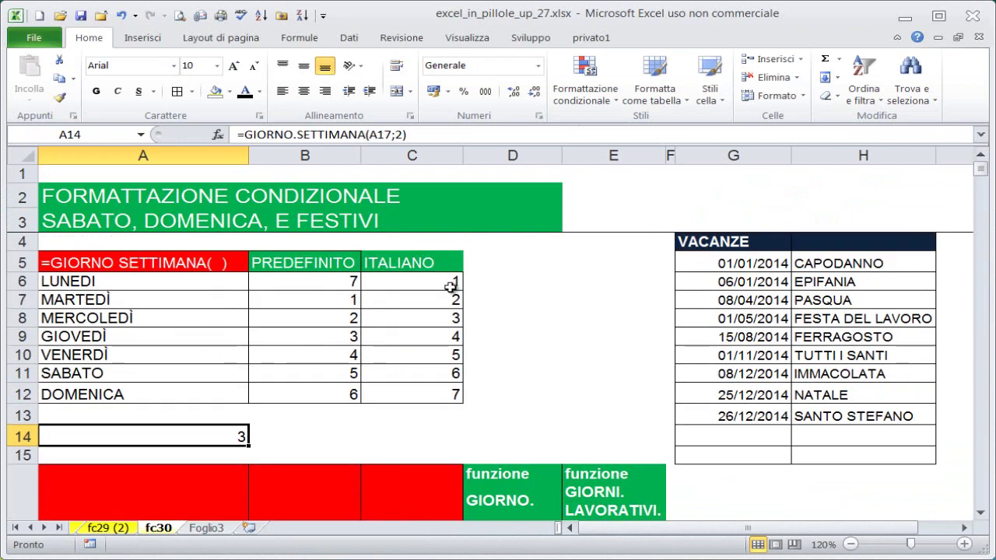
click(451, 318)
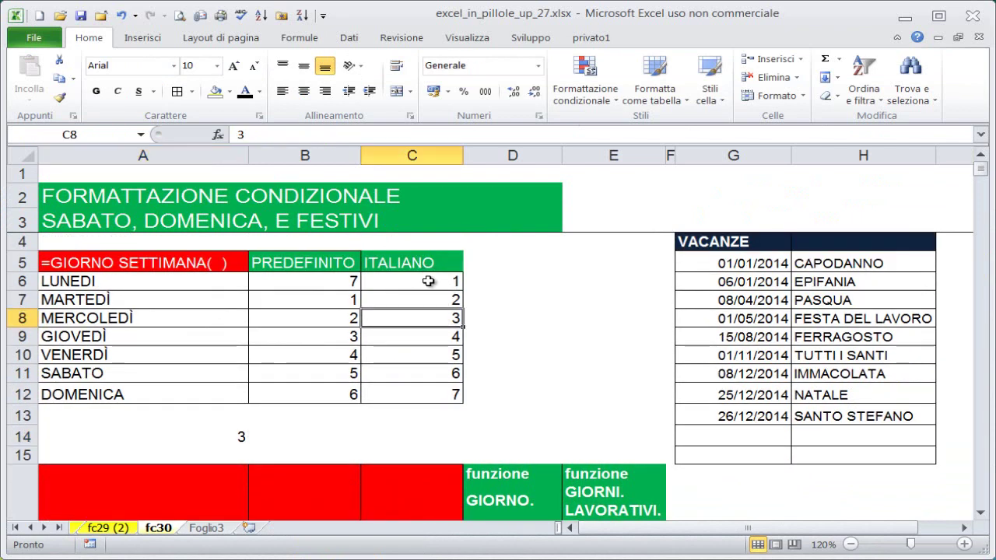
drag(429, 280, 422, 391)
drag(428, 271, 431, 395)
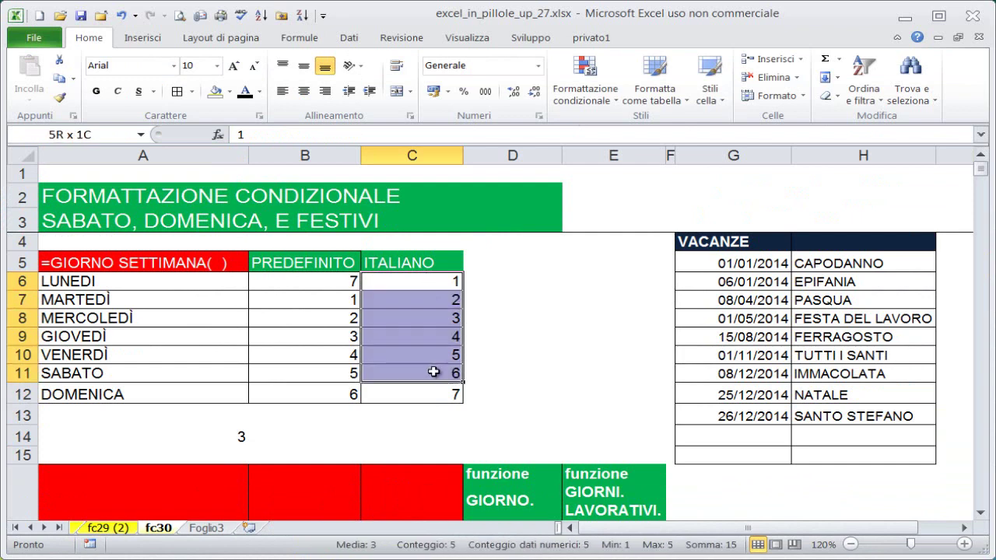
drag(329, 282, 319, 391)
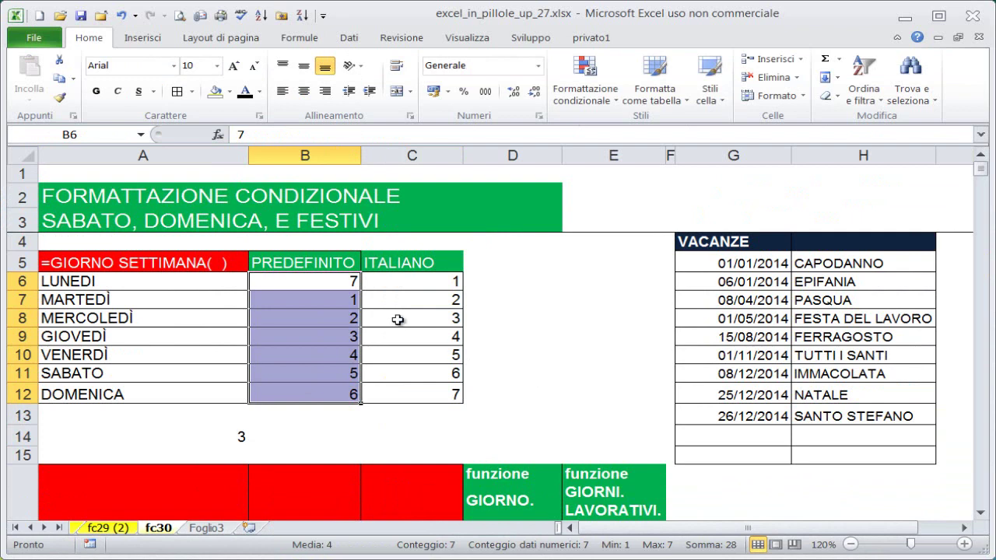
drag(398, 281, 401, 381)
drag(397, 390, 397, 390)
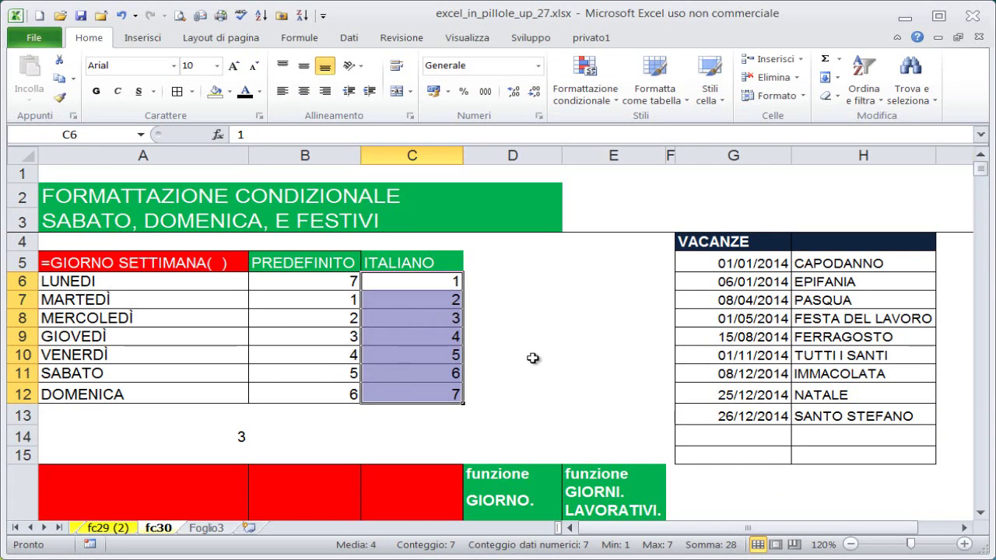
scroll(532, 355, down, 1)
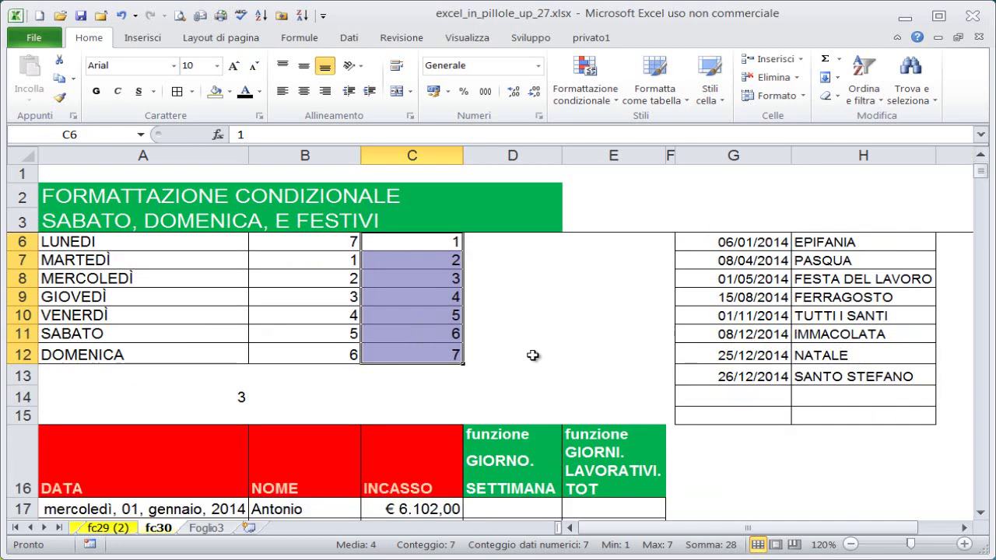
scroll(532, 356, down, 1)
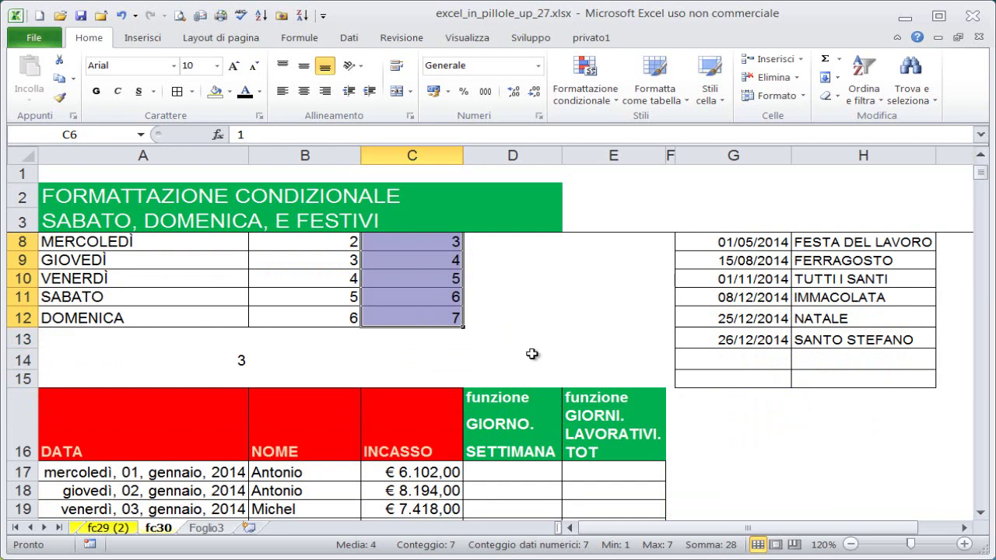
scroll(532, 354, down, 2)
click(512, 350)
scroll(508, 355, down, 1)
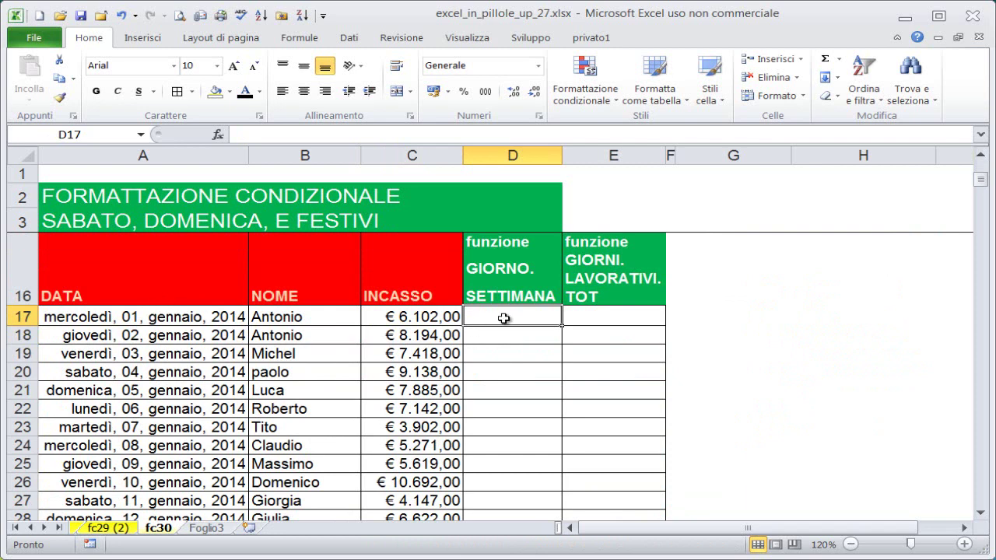
Step: Begin D17's formula with =O(GIORNO.SETTIMANA(, replacing a mistaken =0 entry
text(=)
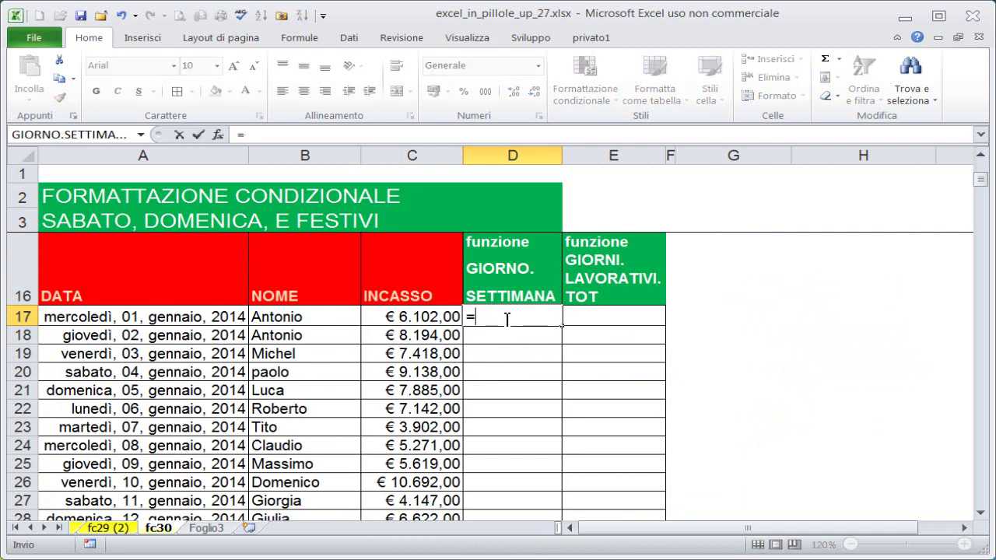
text(0)
key(Tab)
click(504, 317)
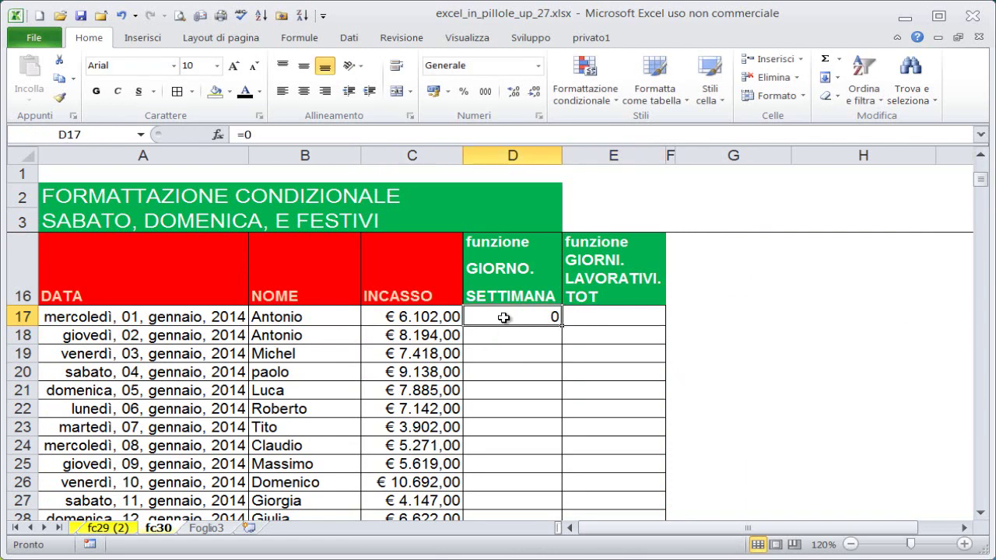
text(=o)
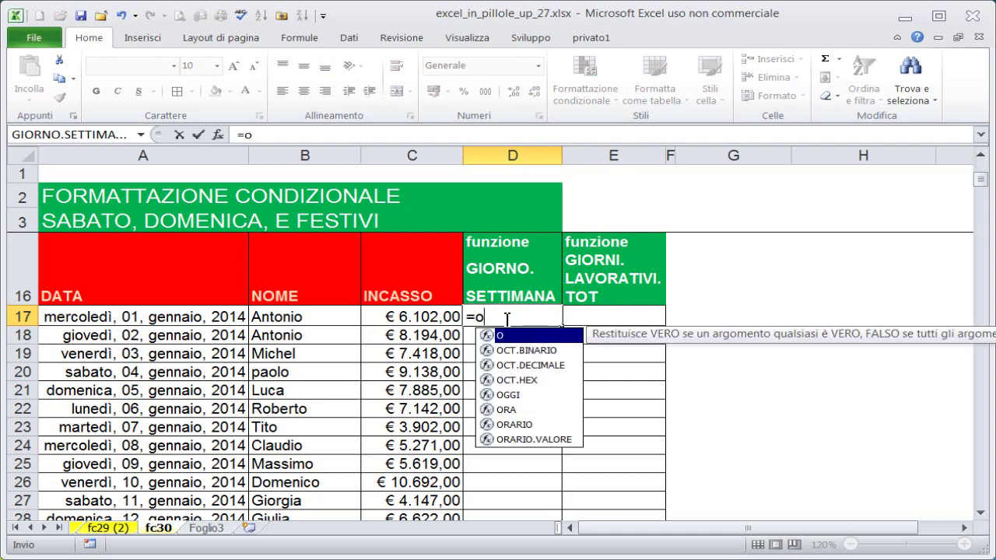
key(Tab)
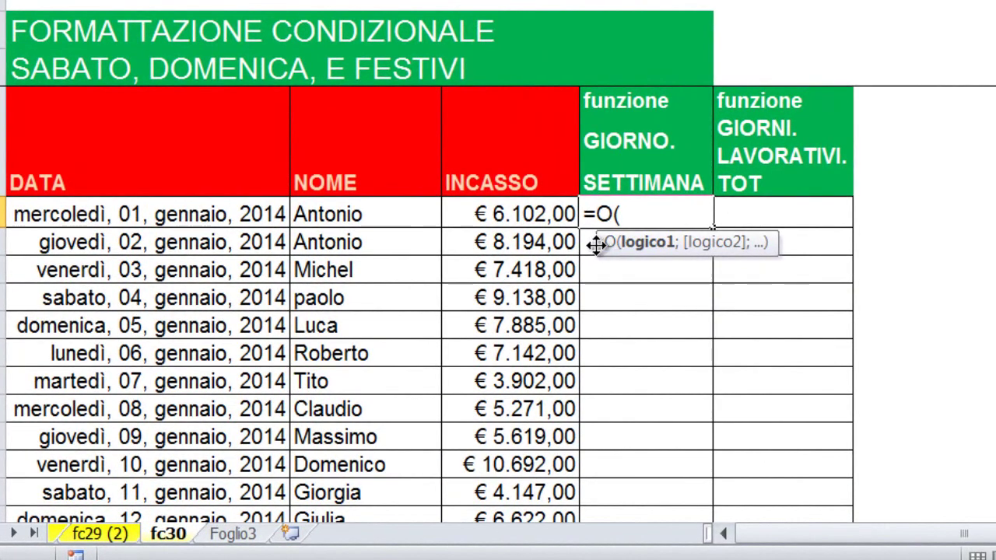
drag(611, 261, 657, 266)
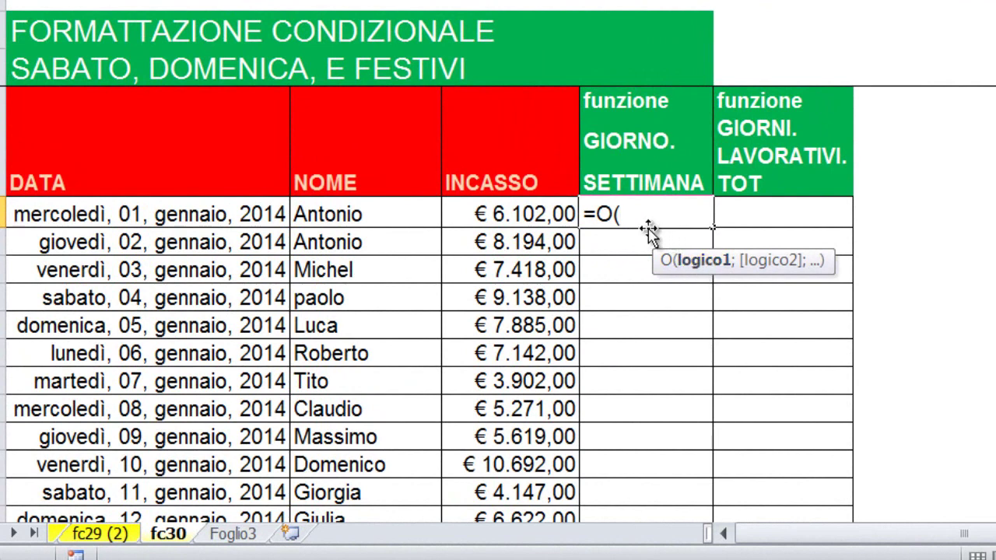
text(giorn)
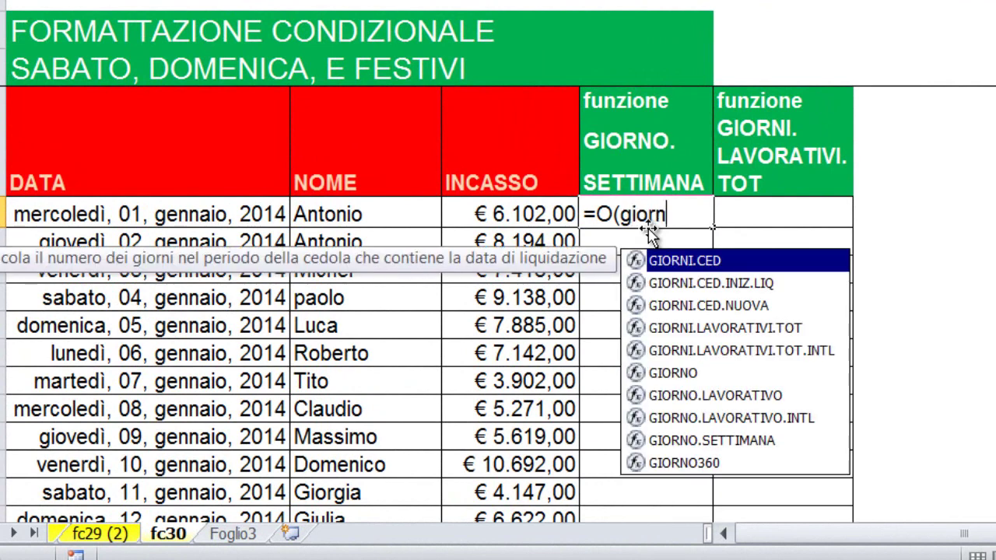
text(o)
key(Down)
key(Down)
key(Down)
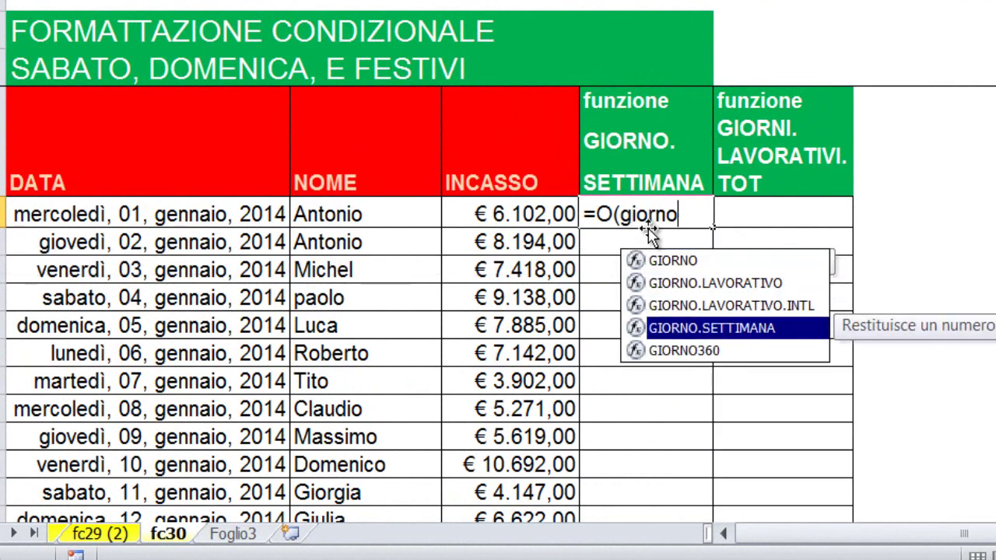
key(Tab)
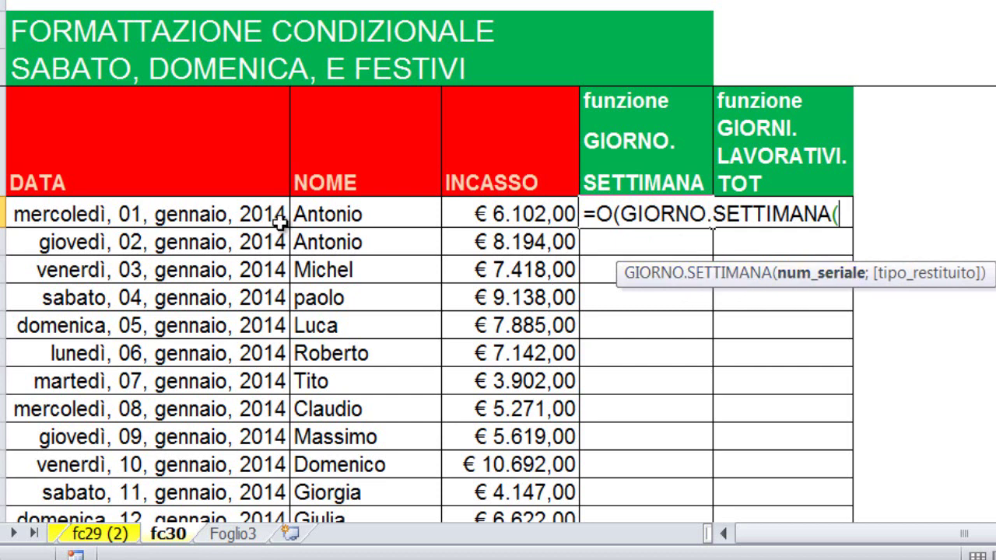
Step: Add the date reference $A17, locked to column A, as GIORNO.SETTIMANA's argument
click(208, 219)
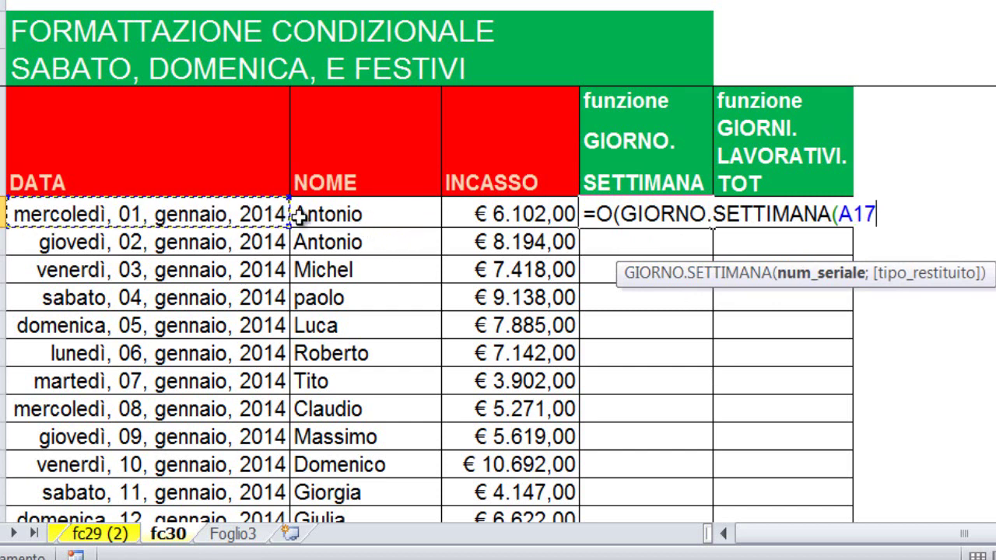
drag(840, 215, 884, 216)
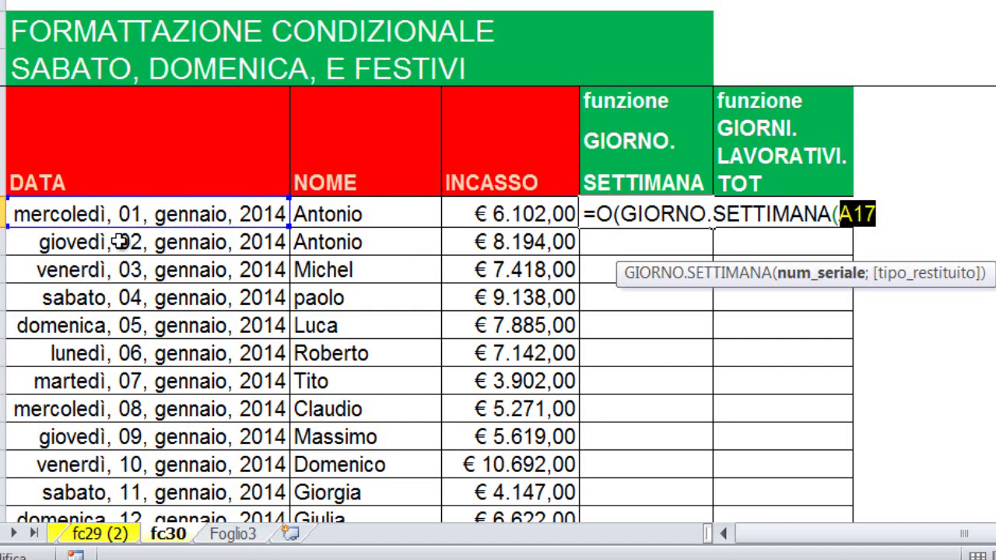
click(854, 214)
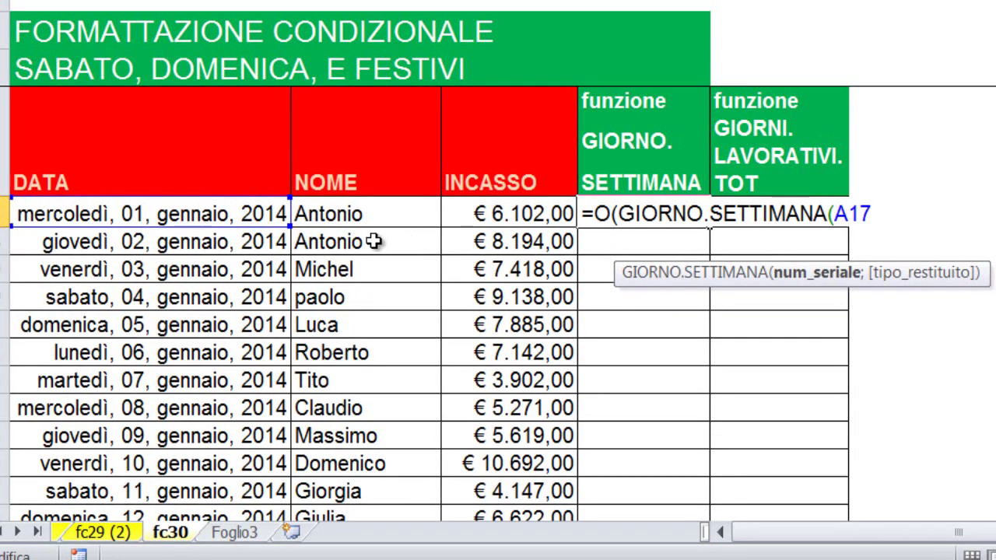
drag(289, 210, 291, 212)
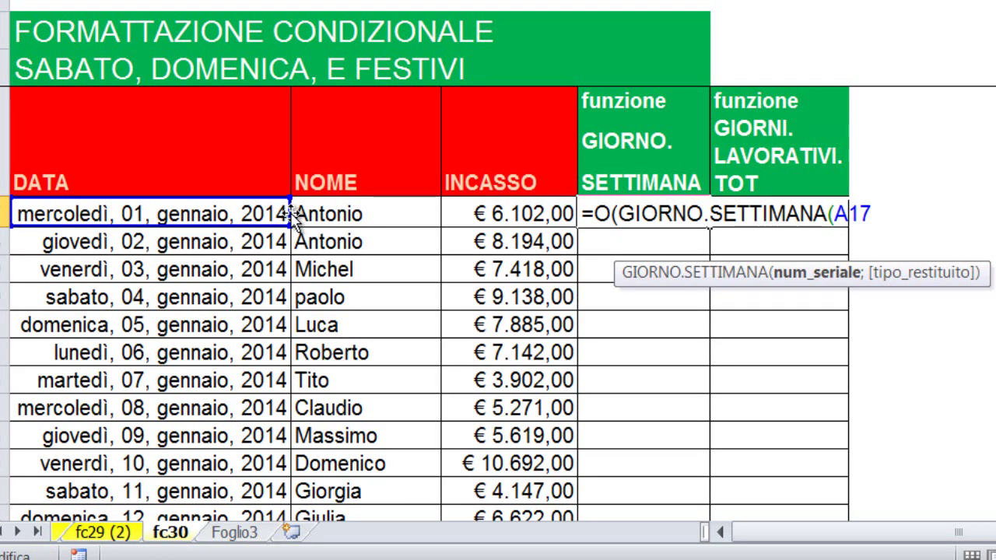
drag(291, 210, 288, 217)
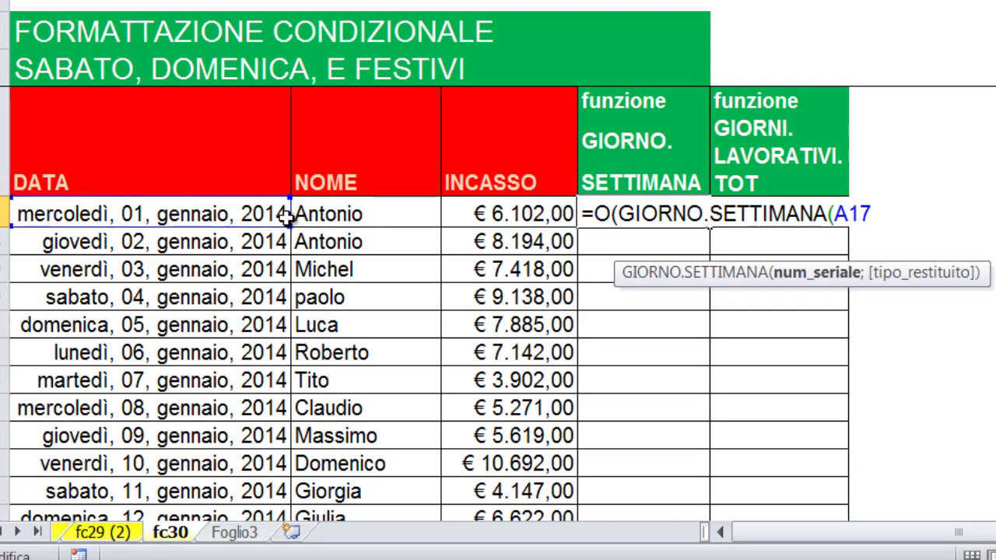
key(F4)
key(F4)
key(F4)
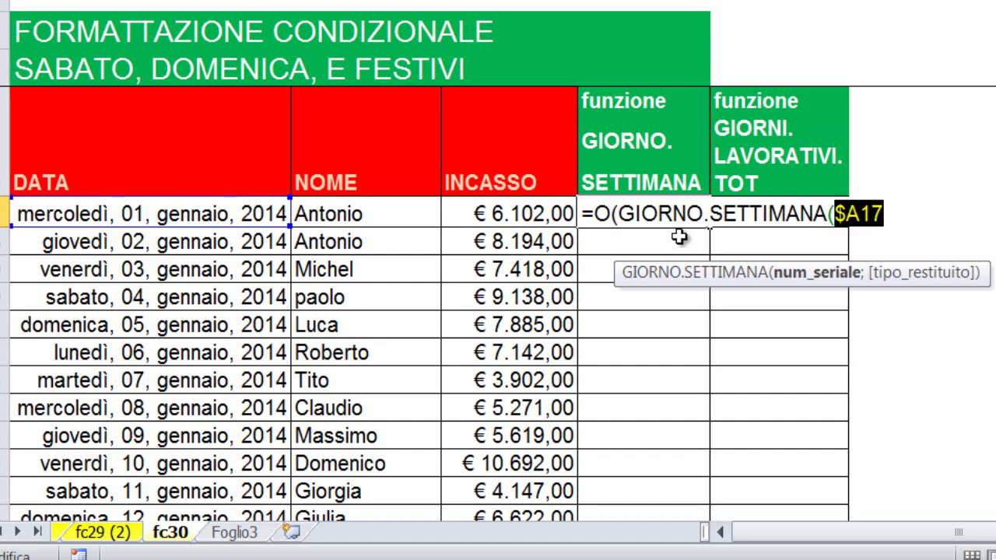
click(852, 214)
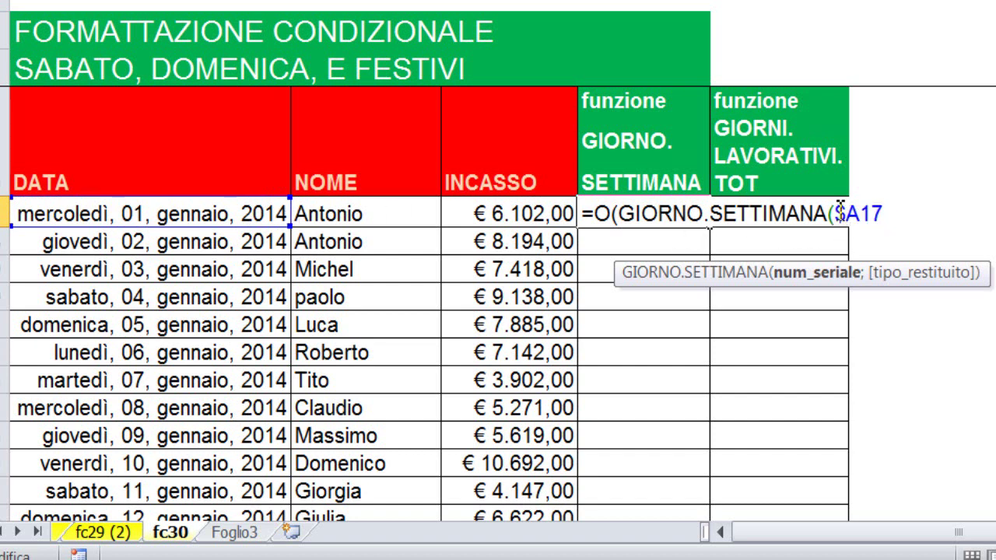
drag(835, 213, 860, 213)
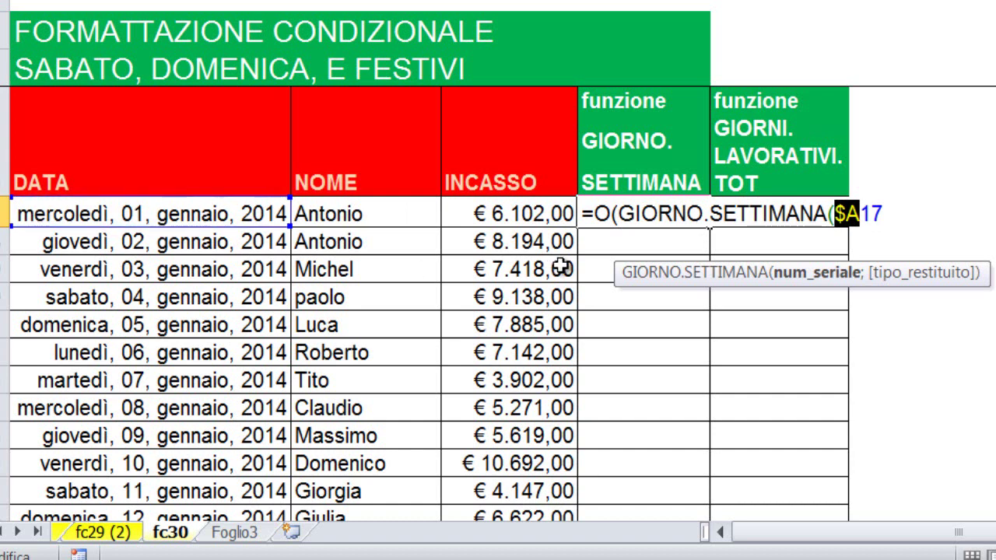
click(892, 210)
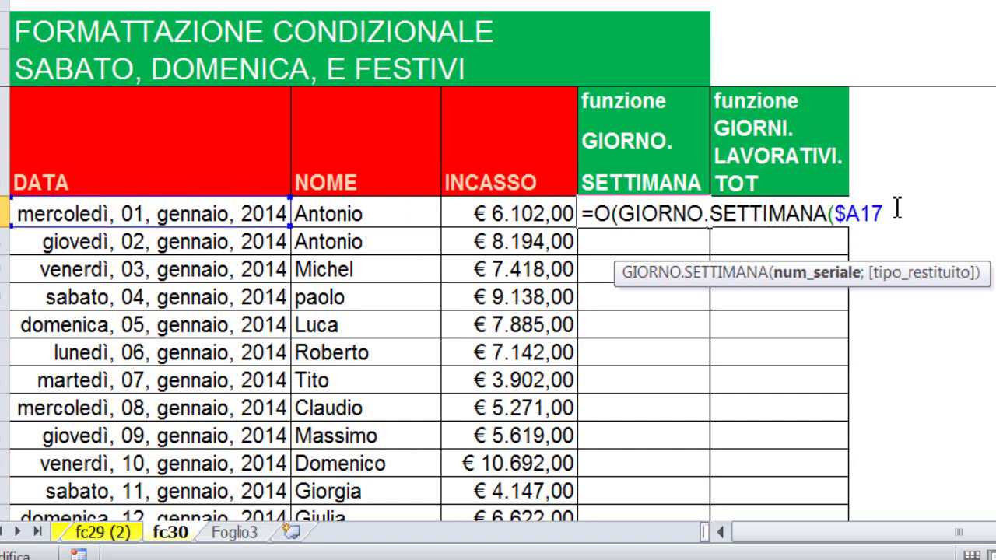
Step: Build the Saturday condition GIORNO.SETTIMANA($A17;2)=6 and preview its result with F9
text(;)
key(Down)
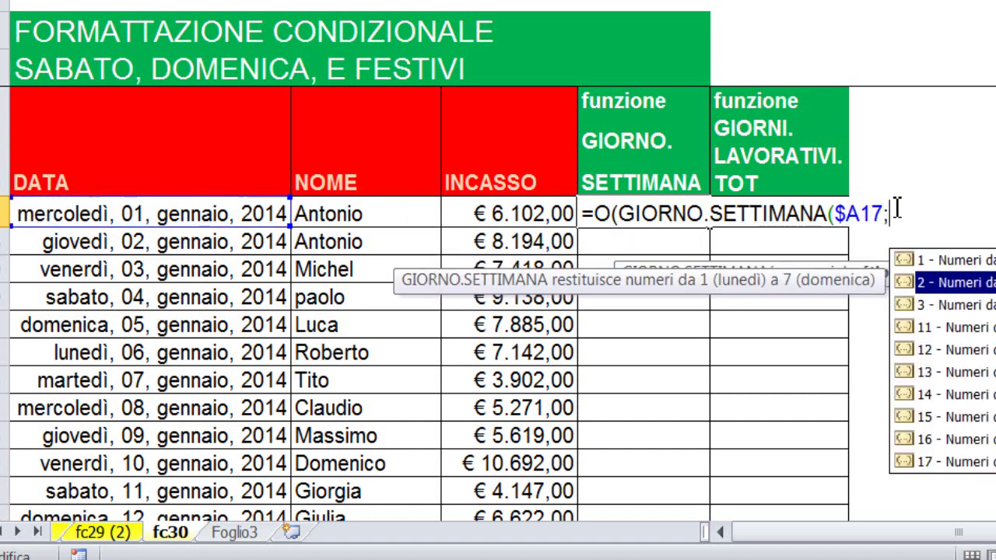
text(2)
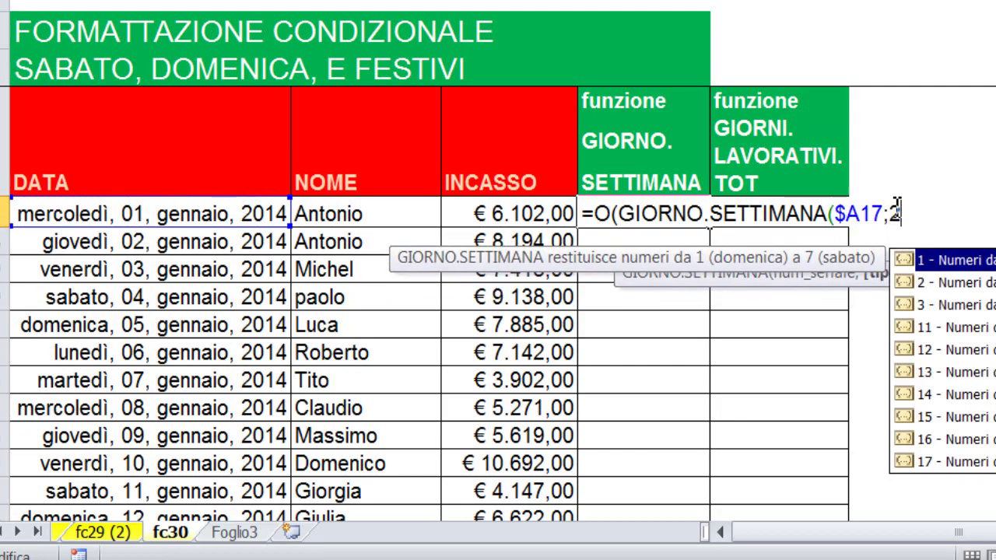
text())
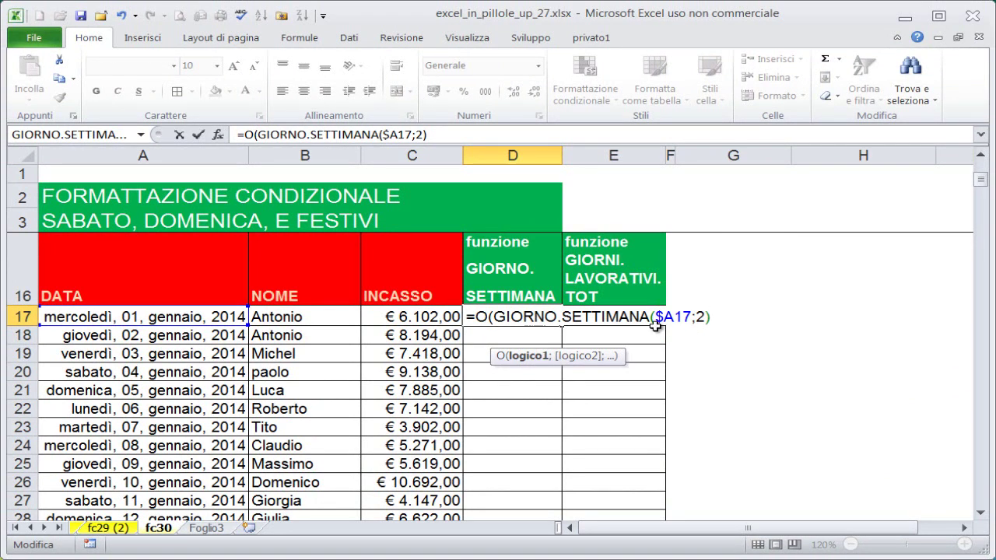
drag(497, 317, 700, 313)
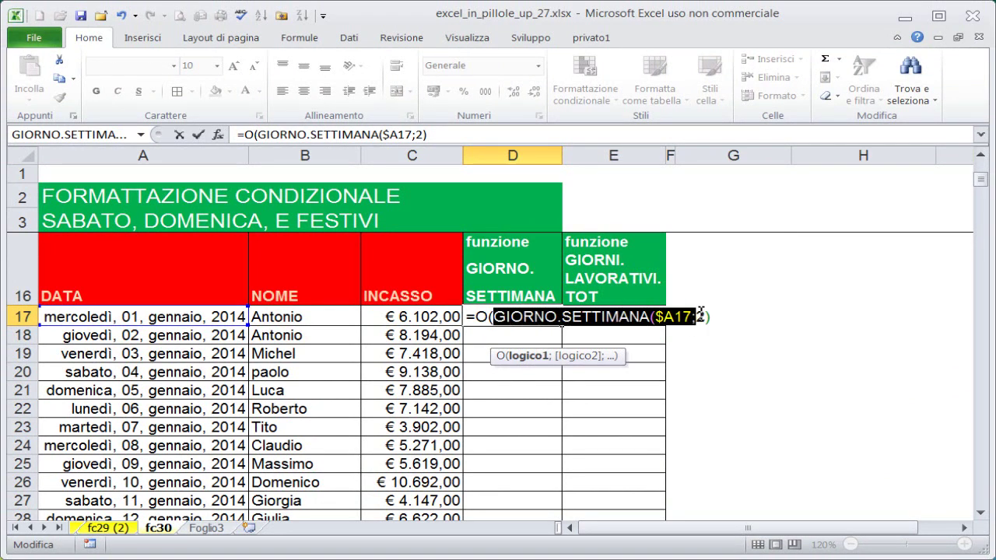
text(3)
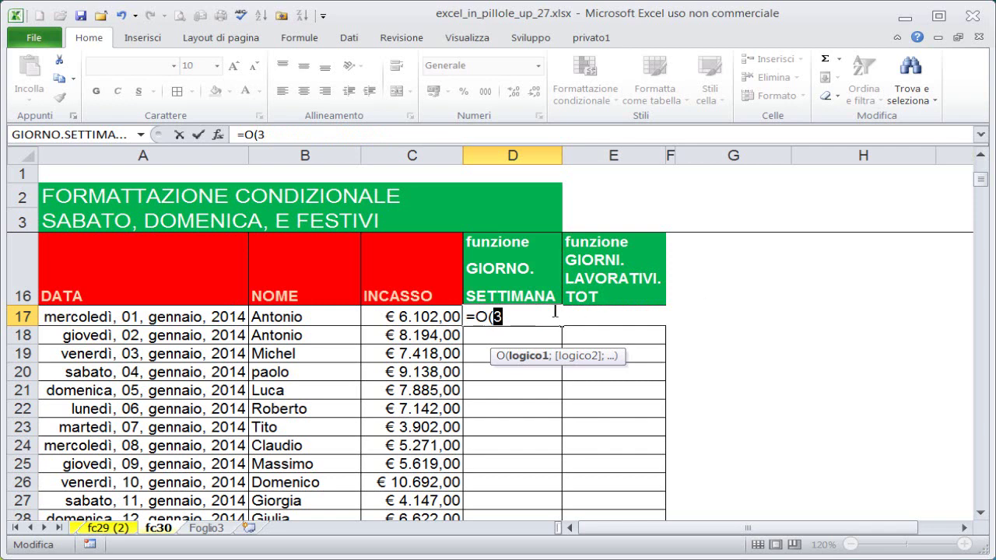
key(ctrl+z)
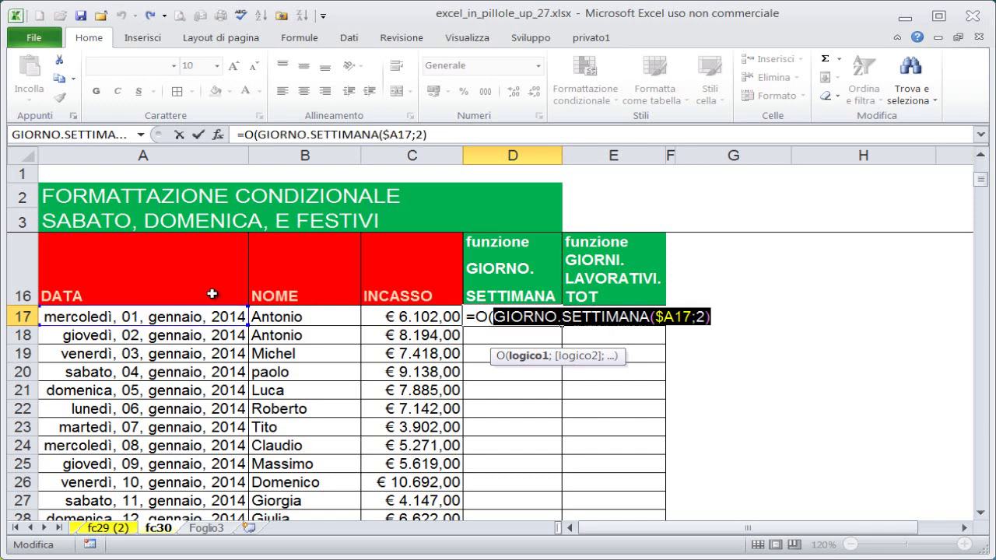
click(716, 314)
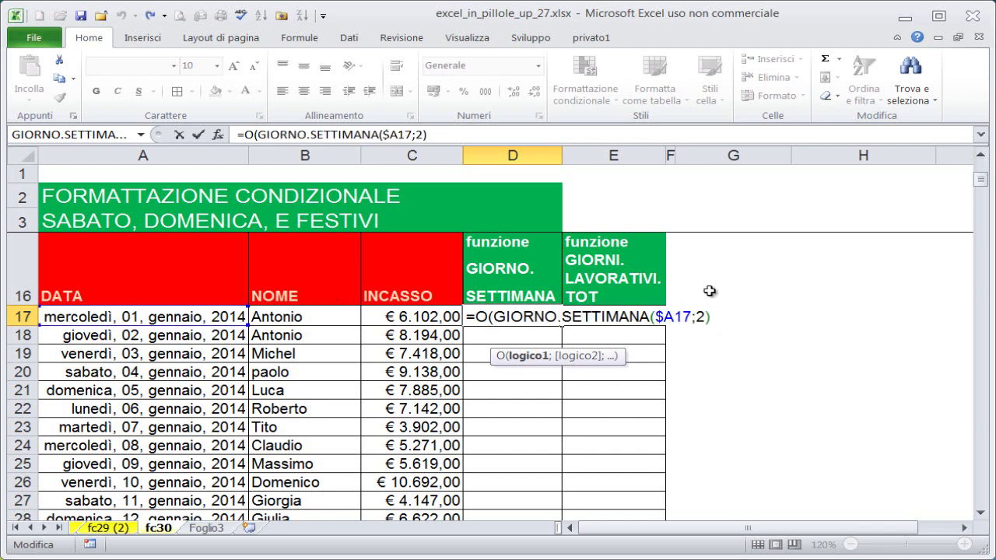
text(=)
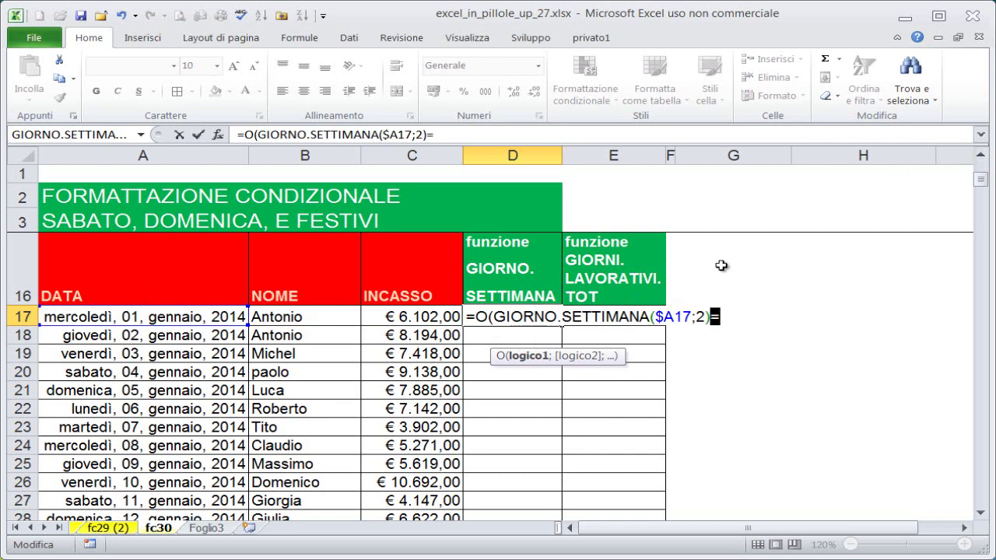
click(724, 317)
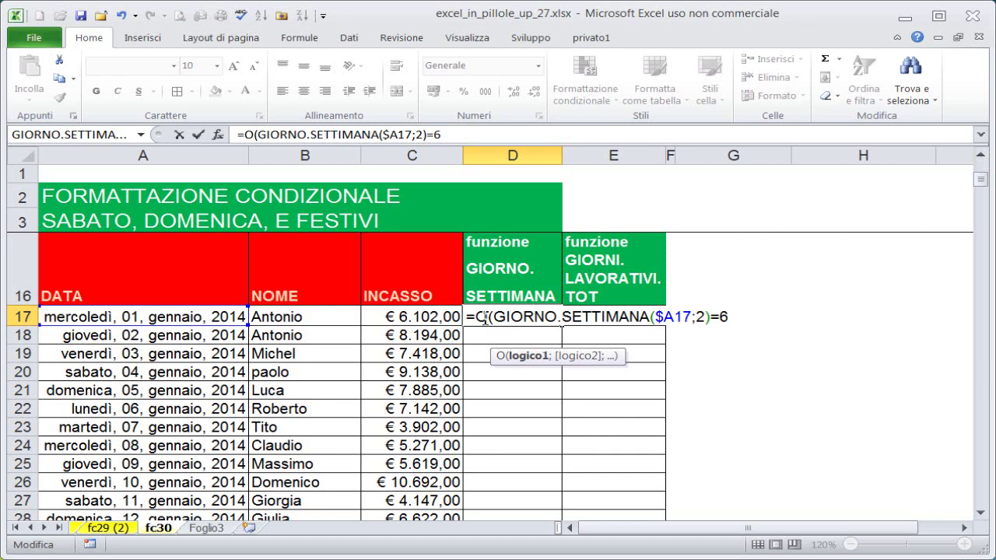
drag(489, 317, 731, 315)
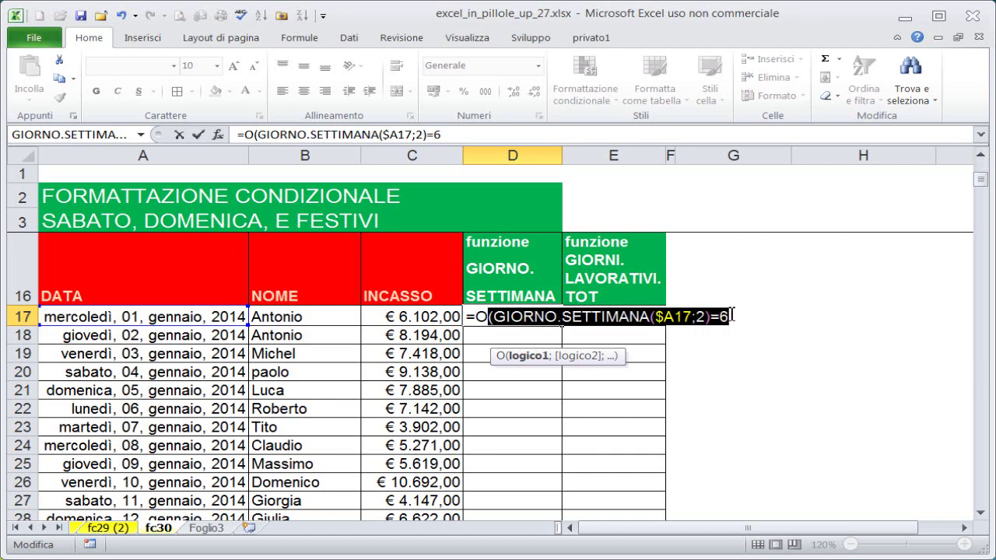
key(Return)
click(498, 399)
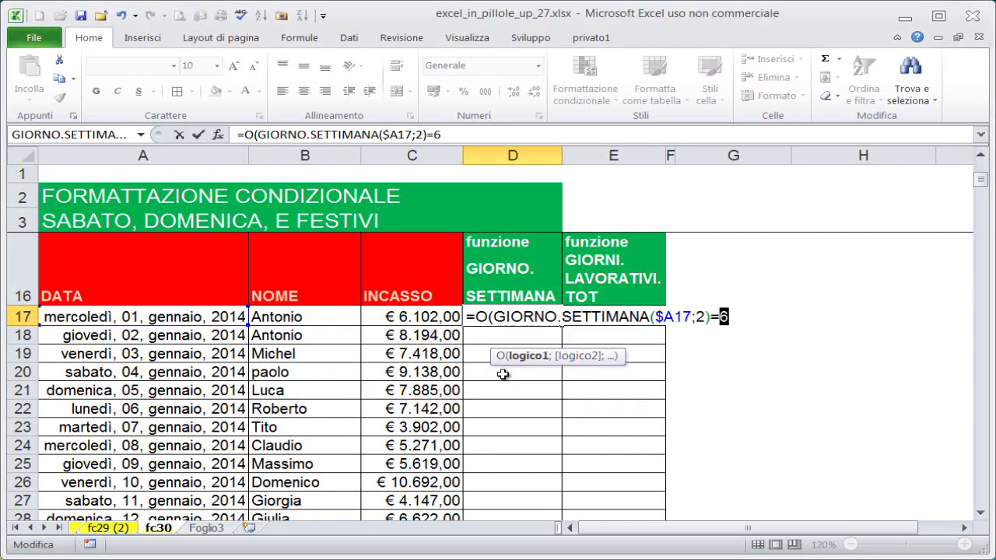
drag(493, 317, 776, 317)
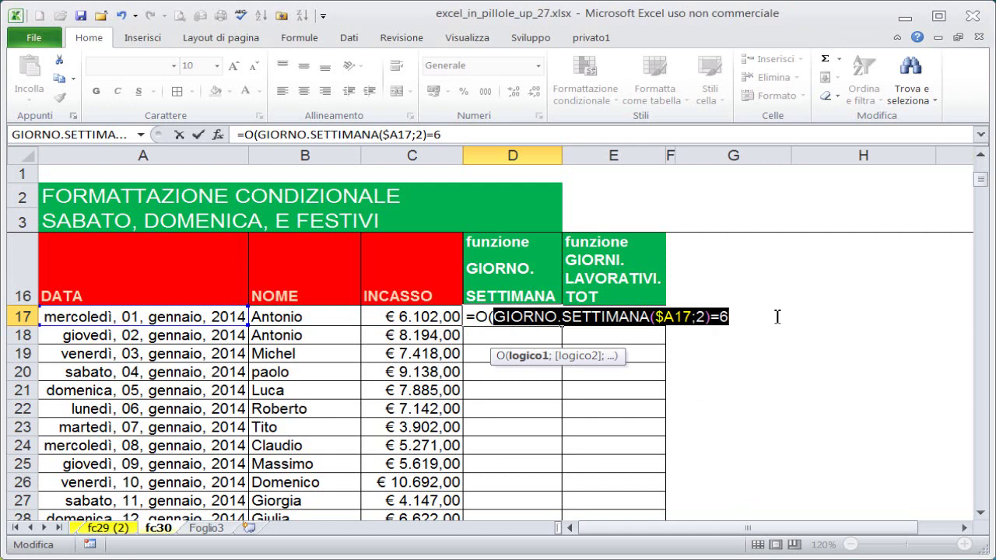
key(F9)
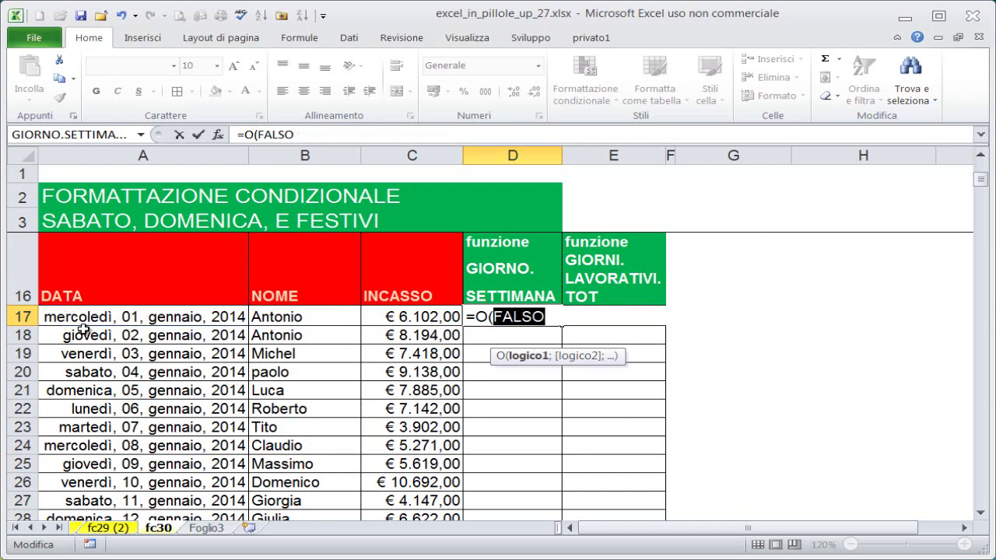
key(ctrl+z)
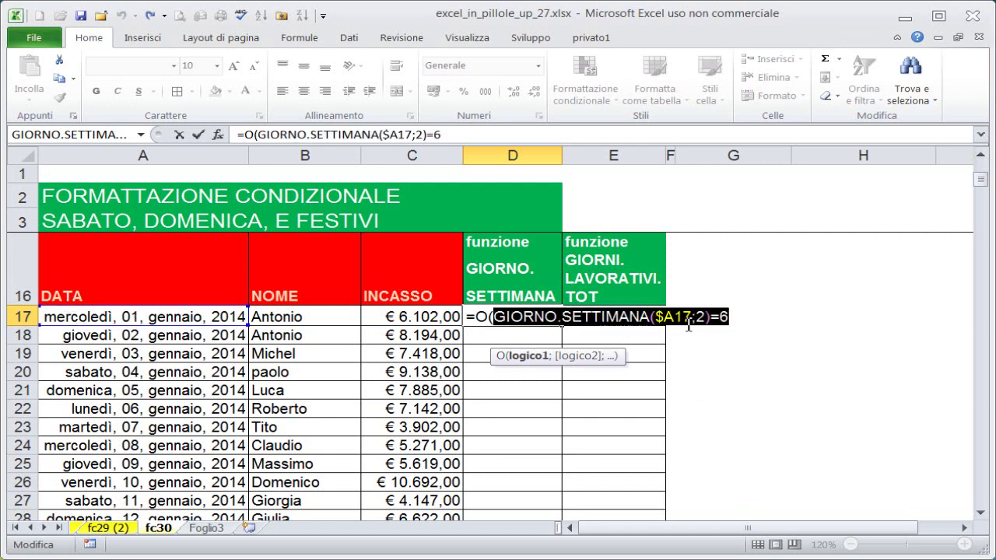
click(737, 319)
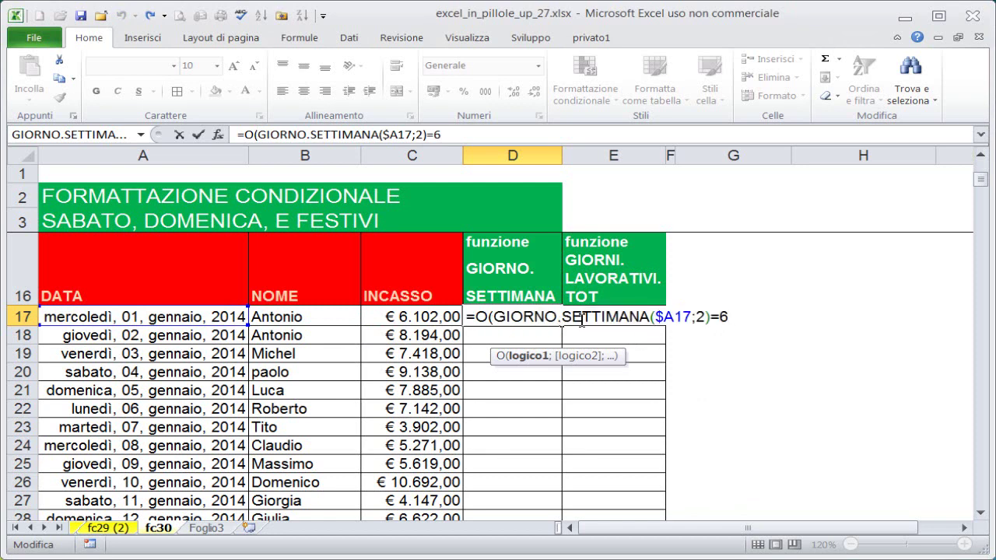
Step: Duplicate the comparison as the Sunday (=7) second condition and commit D17, showing FALSO
drag(490, 318, 728, 321)
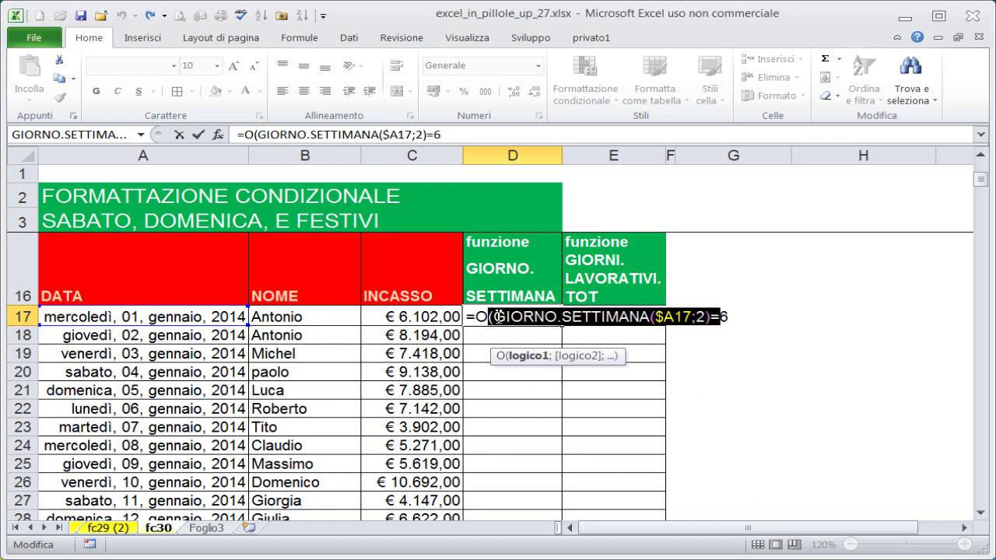
drag(493, 317, 730, 320)
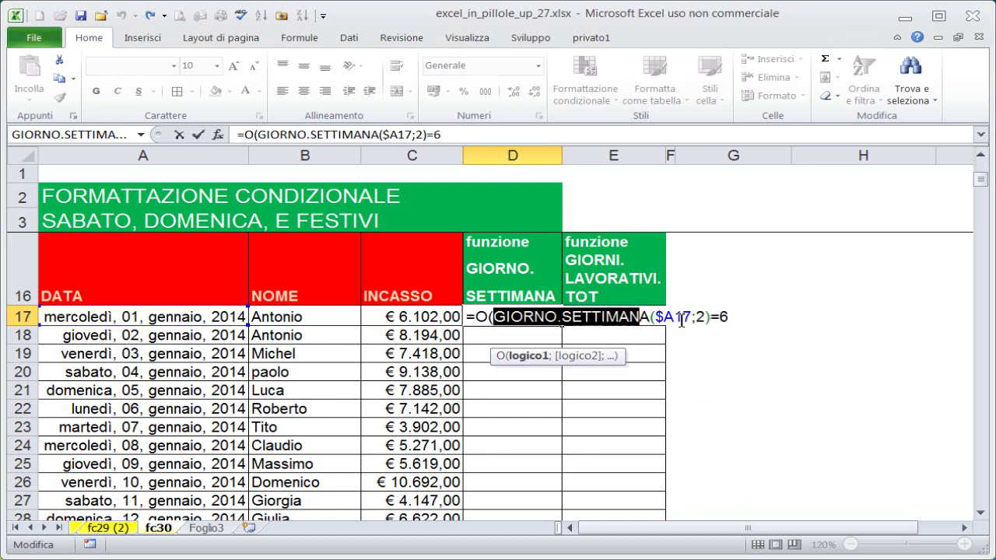
key(ctrl+c)
click(733, 319)
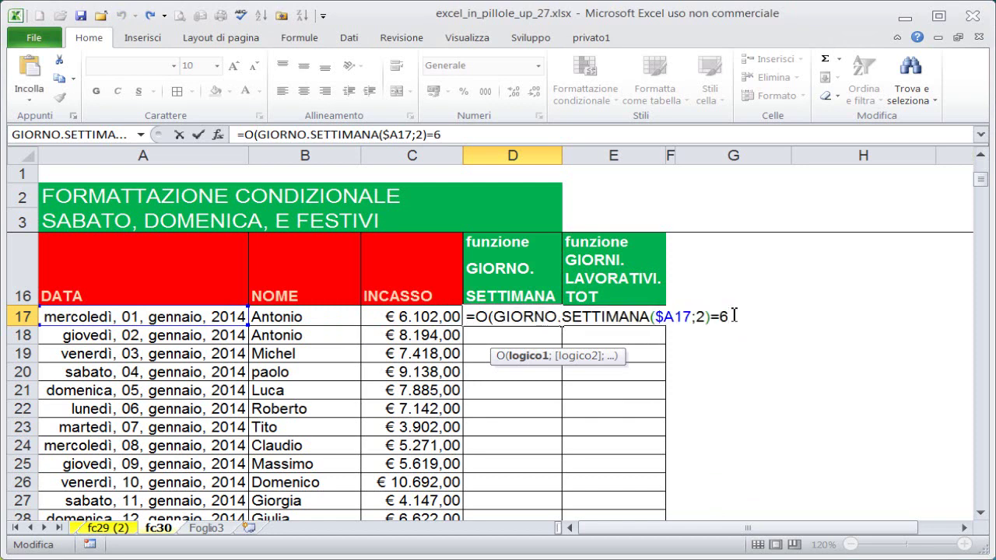
text(;)
key(ctrl+v)
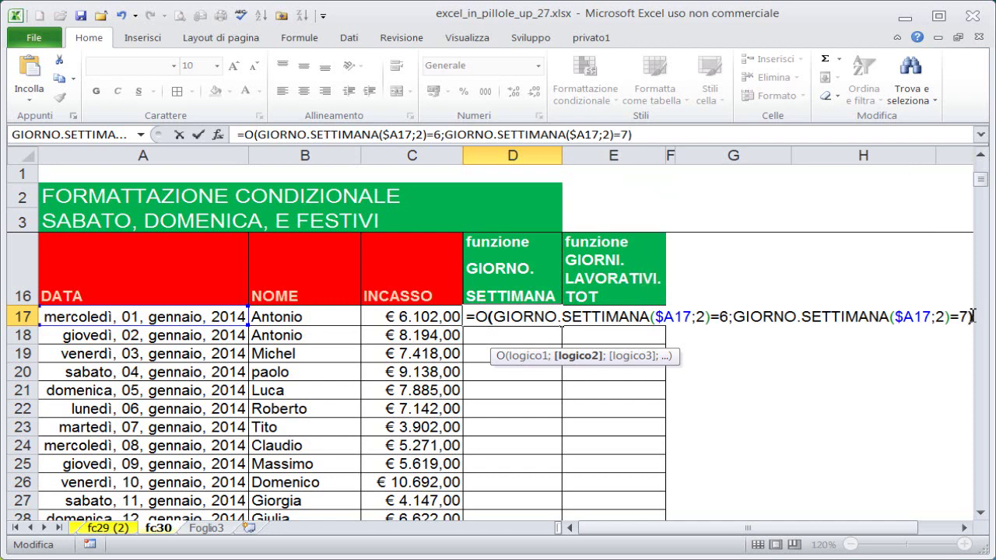
key(ctrl+Return)
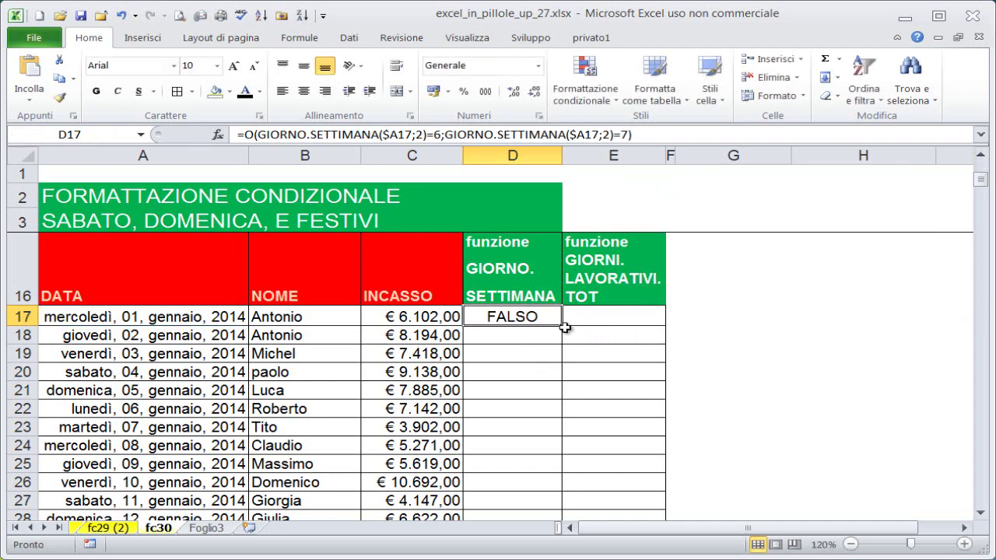
Step: Fill the weekend formula down to D26 and verify the Saturday and Sunday results
drag(562, 326, 551, 482)
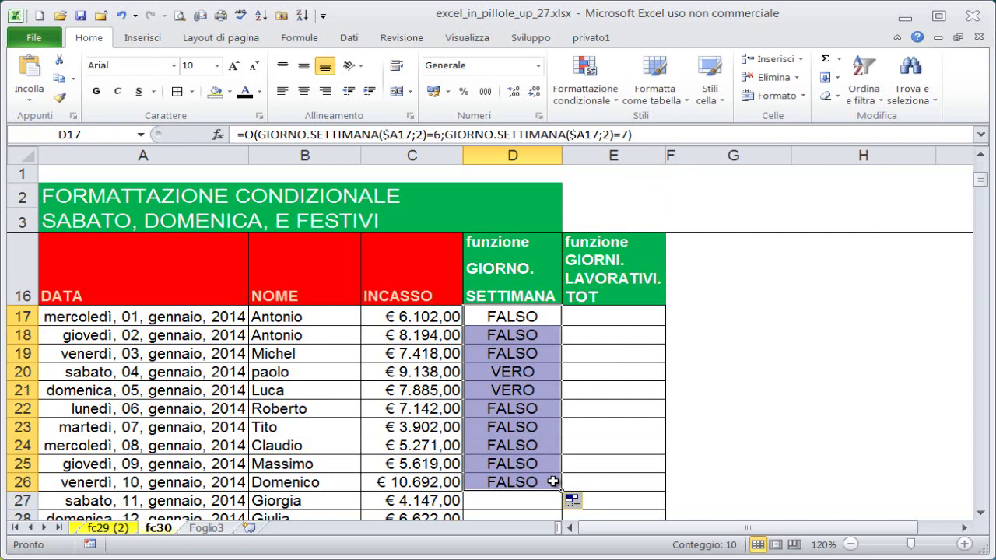
click(516, 374)
click(507, 389)
click(166, 373)
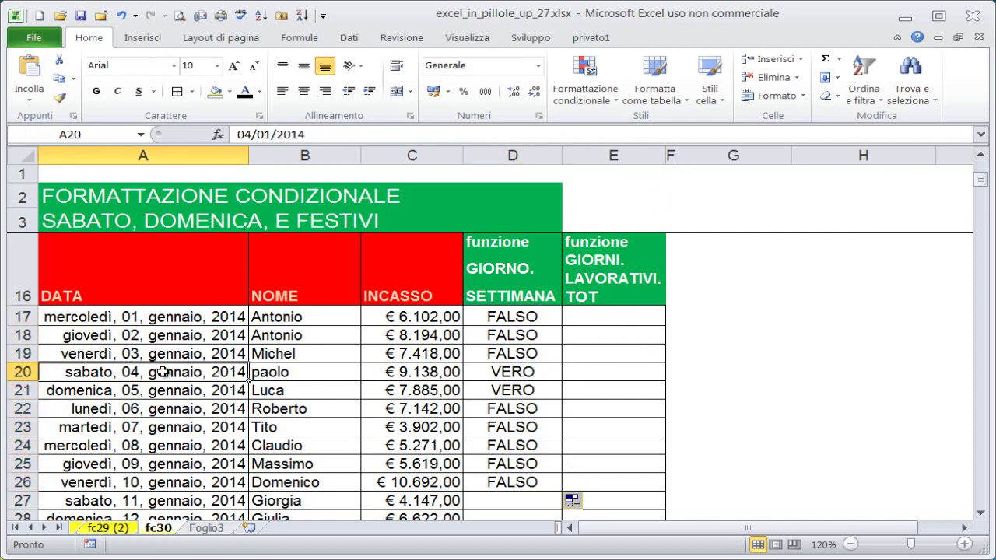
click(170, 390)
Step: Fill the formula down the rest of column D and review the weekend and 6 January rows
click(552, 481)
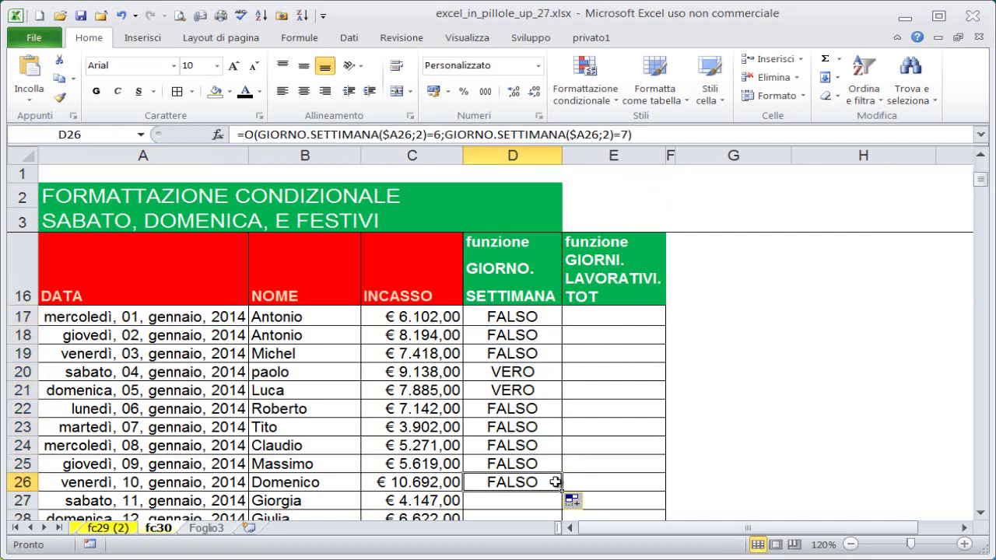
double_click(561, 490)
scroll(636, 468, down, 2)
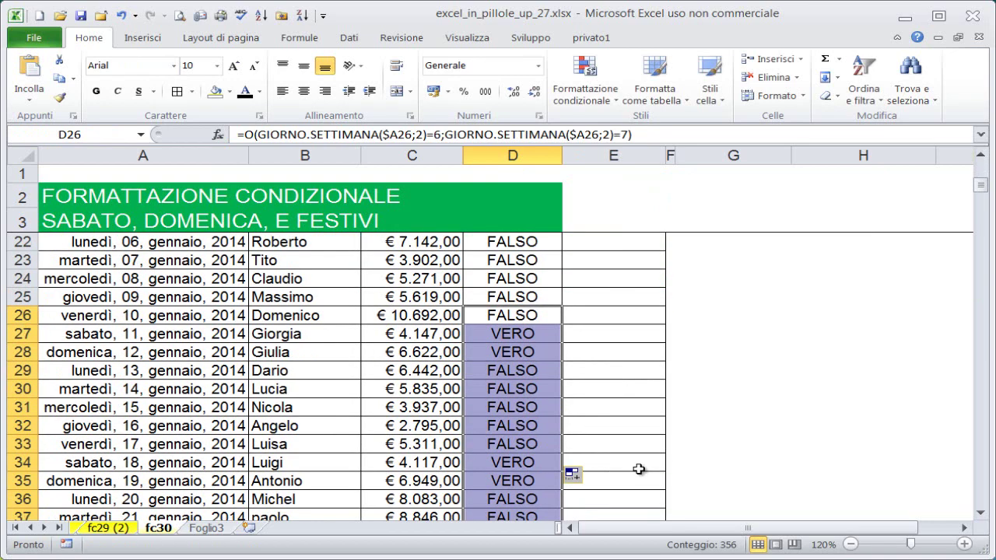
drag(528, 342, 513, 349)
drag(206, 335, 211, 350)
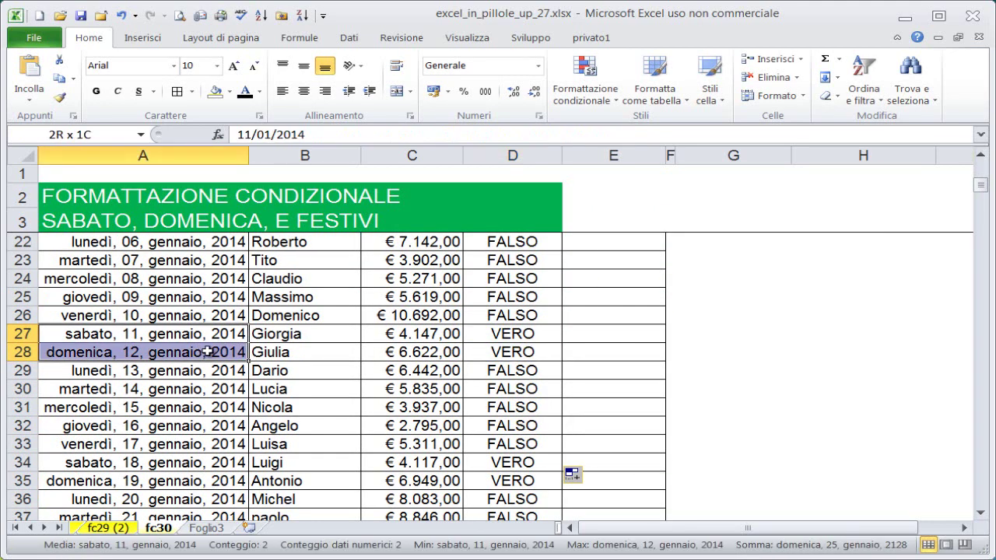
scroll(640, 460, up, 2)
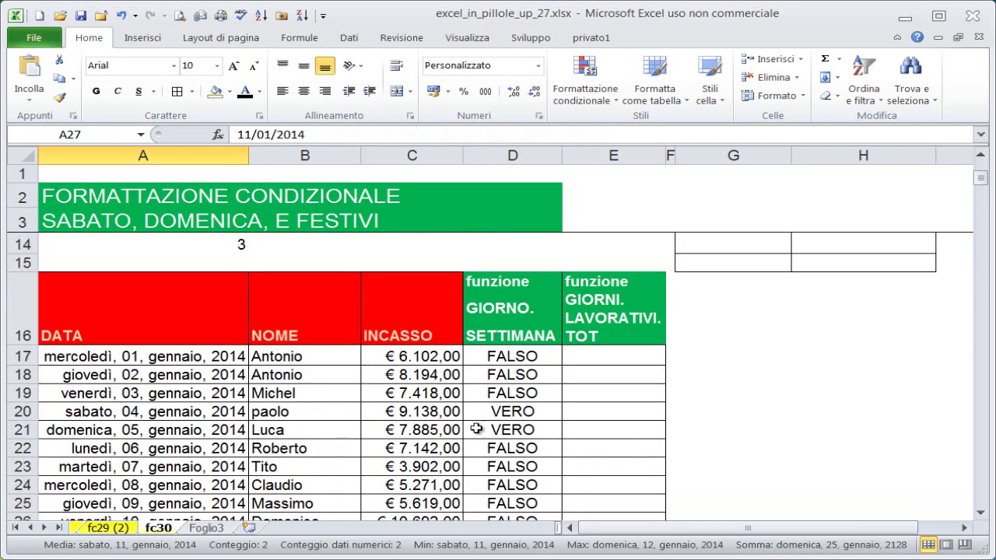
scroll(641, 458, up, 1)
click(115, 355)
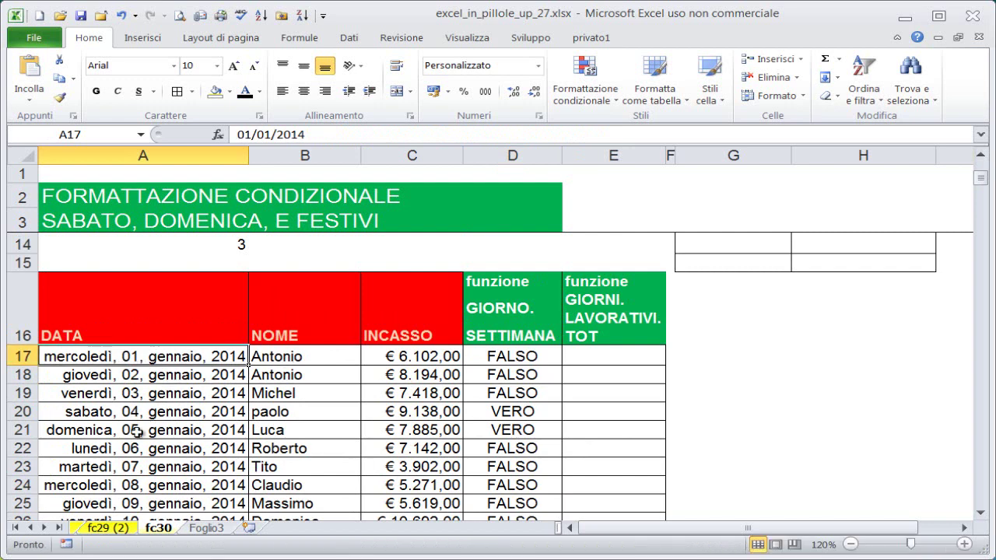
click(109, 449)
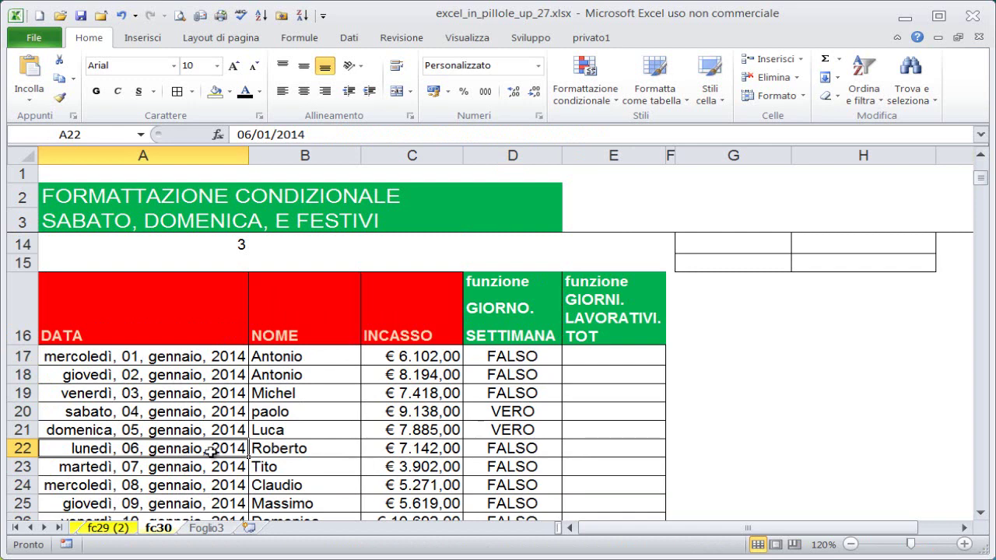
drag(212, 451, 514, 448)
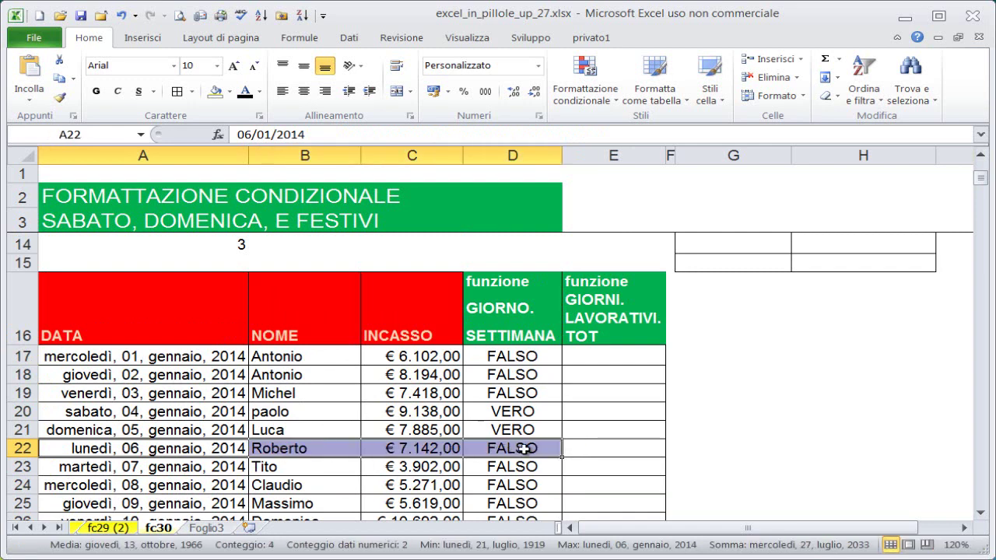
Step: Collapse the ribbon and put D17's O(GIORNO.SETTIMANA…) weekend formula into edit mode
scroll(752, 417, up, 3)
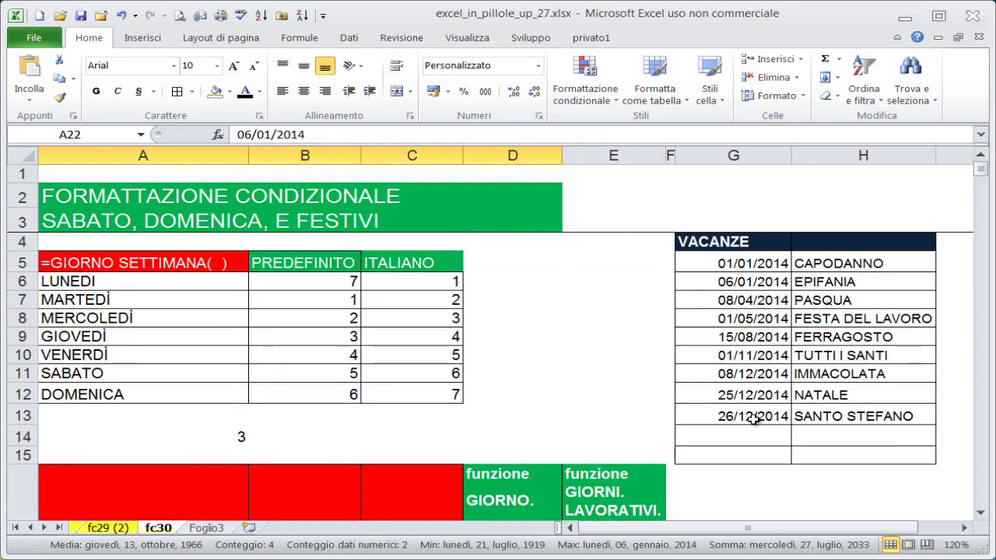
scroll(753, 418, down, 1)
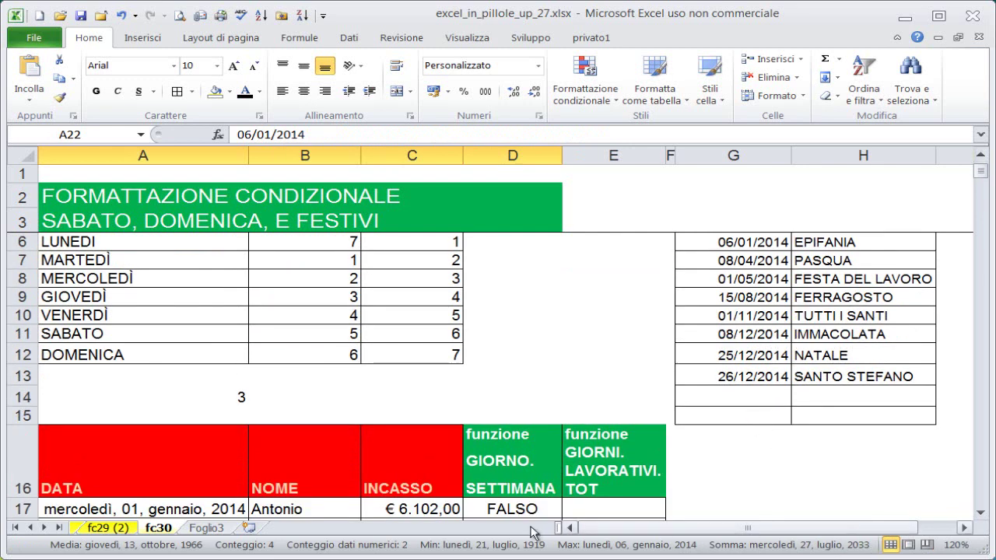
click(807, 473)
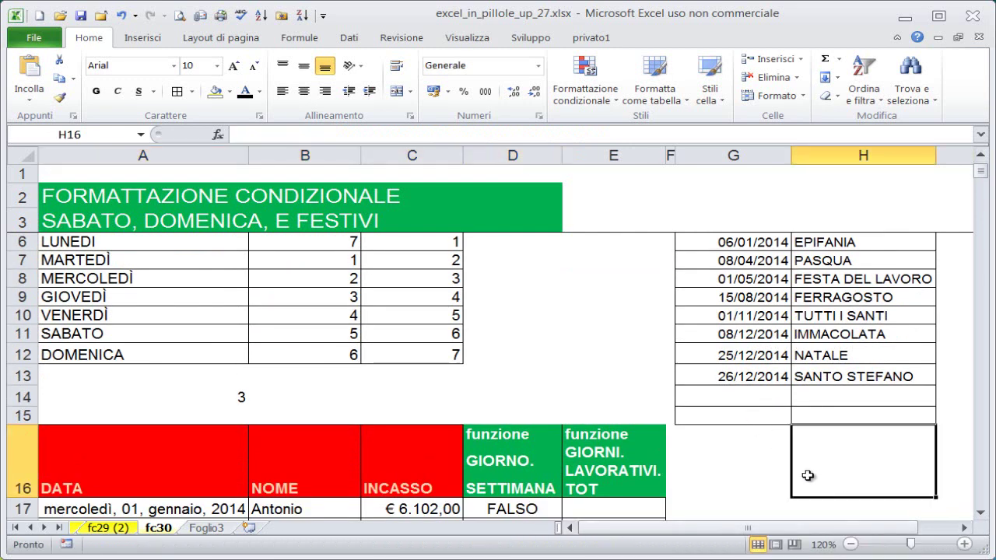
double_click(99, 37)
scroll(801, 385, up, 1)
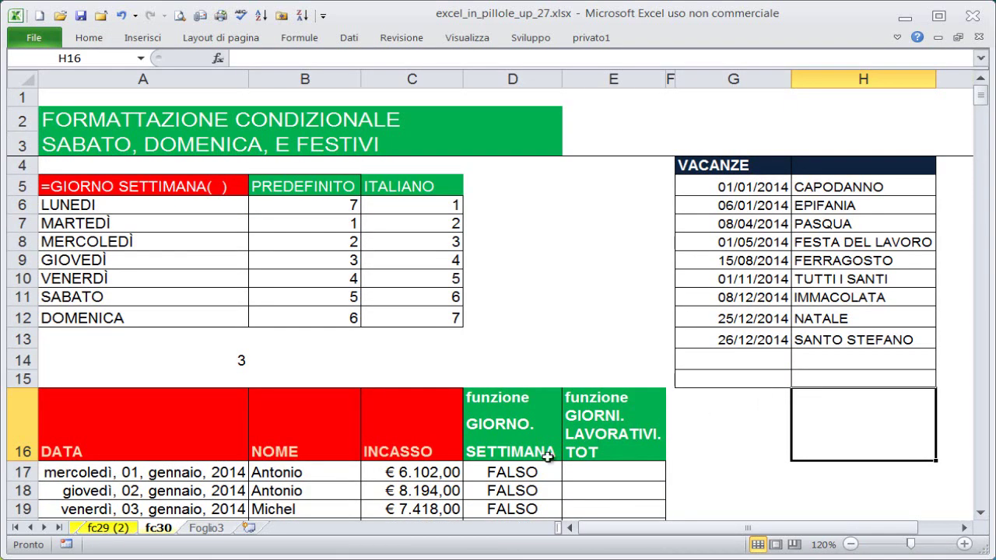
click(518, 470)
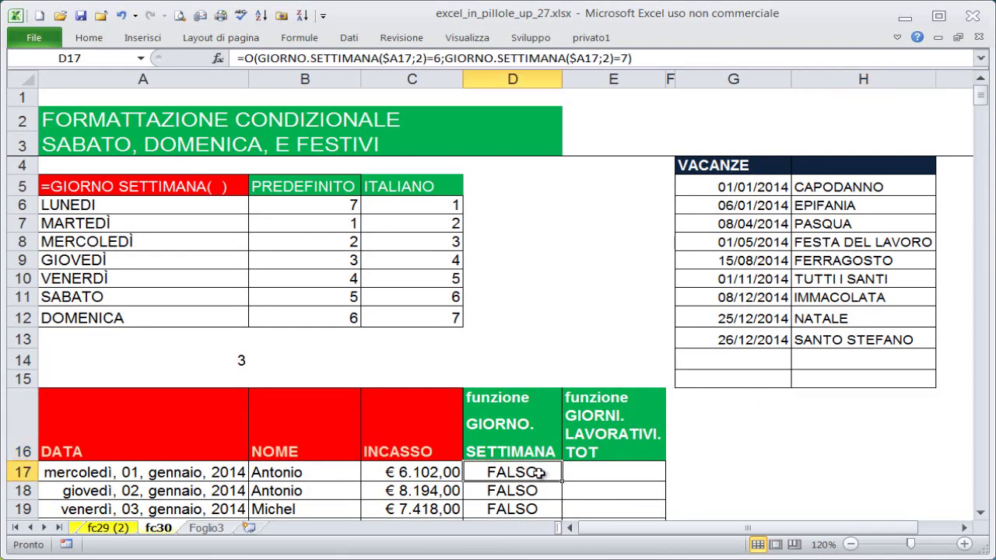
double_click(544, 472)
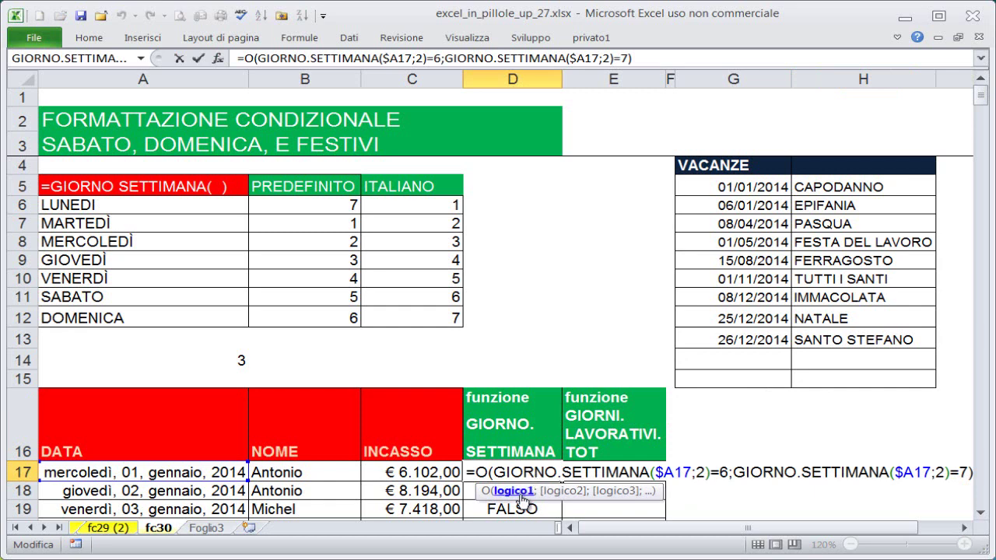
Step: Append a third condition to D17 starting with the column-anchored date reference $A17
click(520, 492)
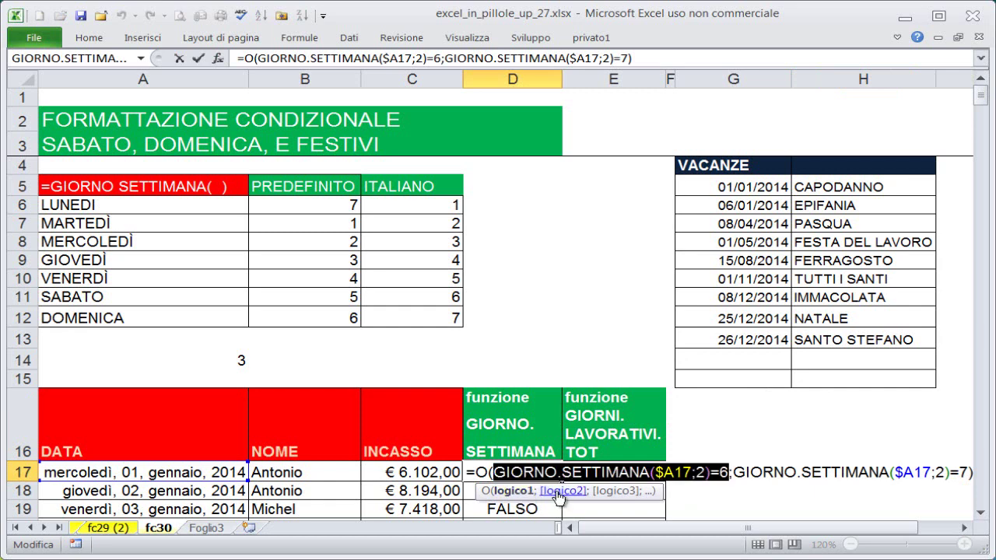
click(558, 492)
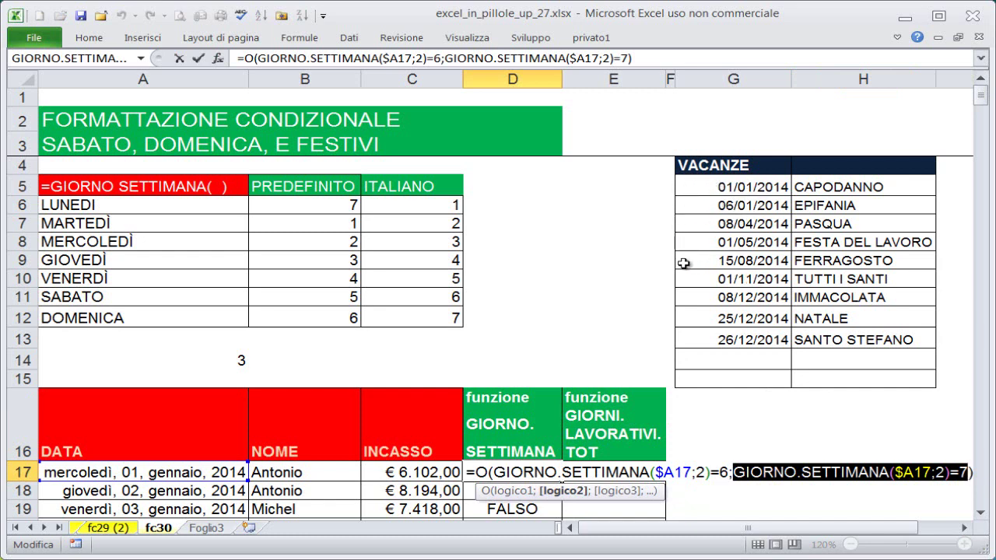
click(970, 472)
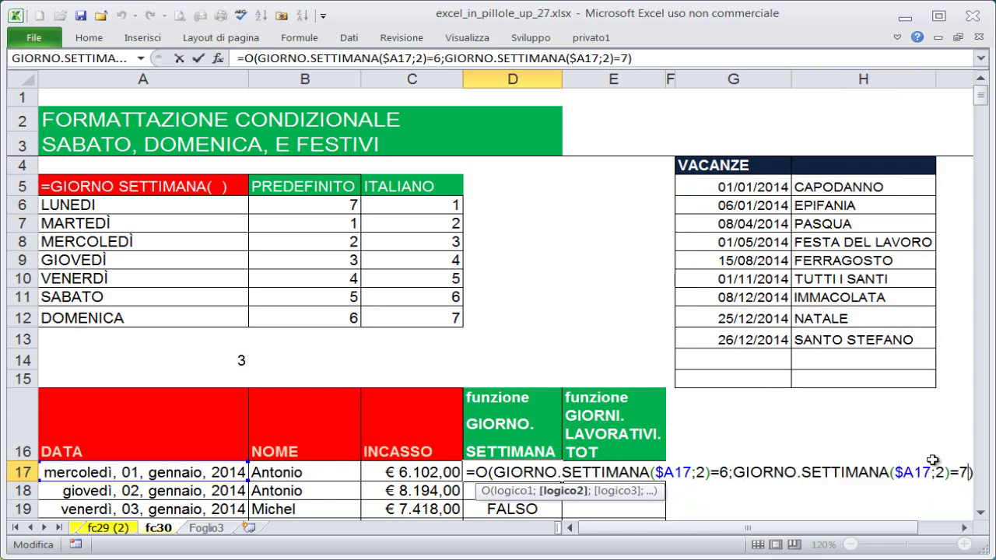
text(;)
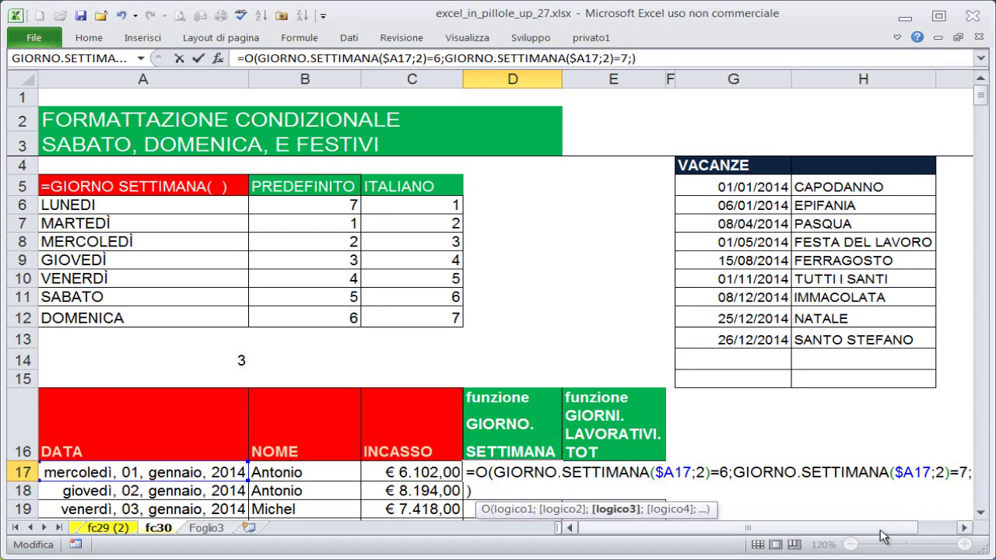
scroll(874, 487, down, 1)
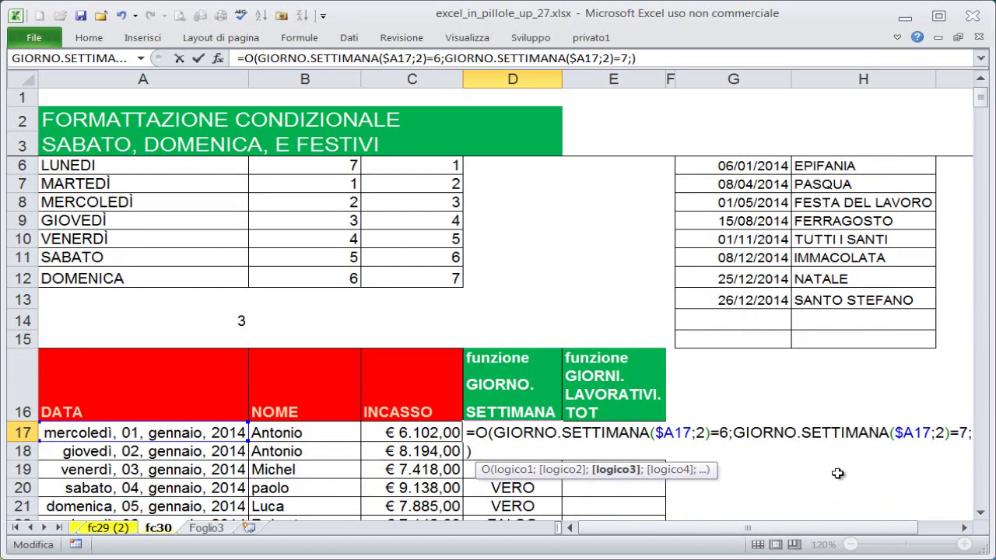
scroll(837, 473, up, 1)
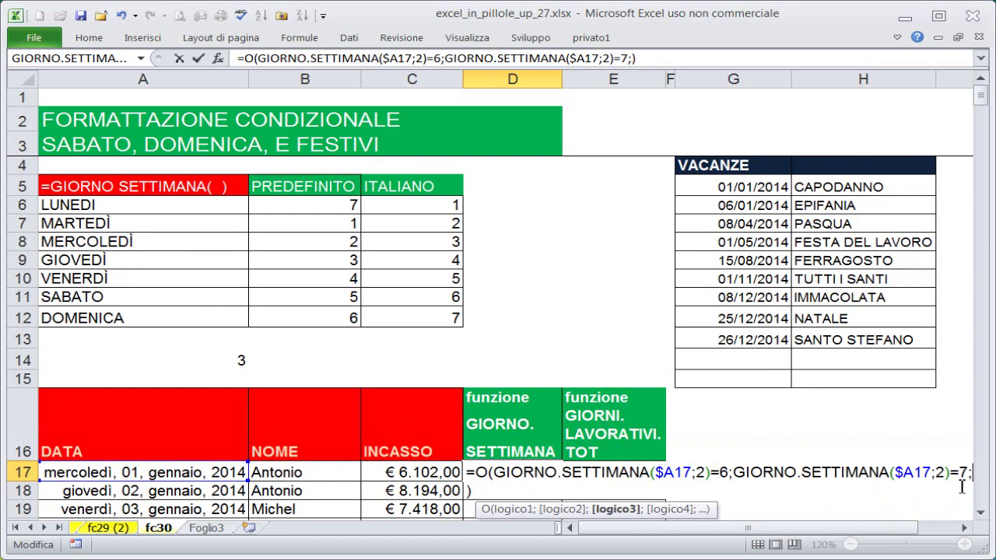
click(157, 470)
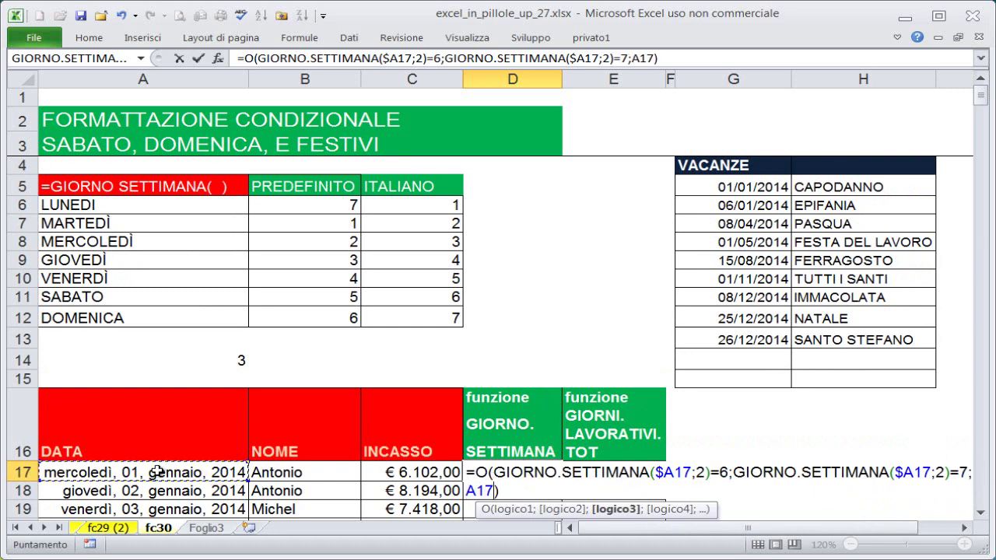
key(F4)
key(F4)
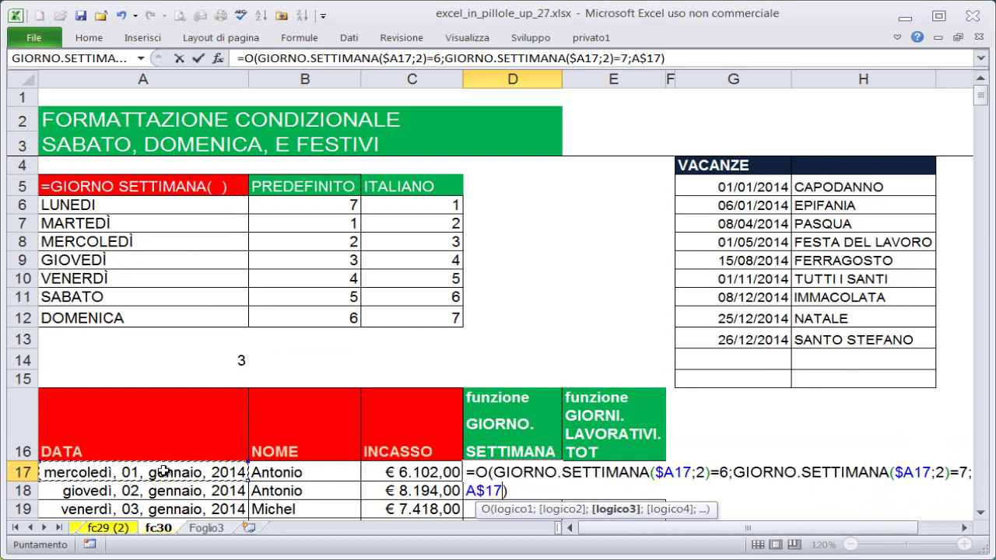
key(F4)
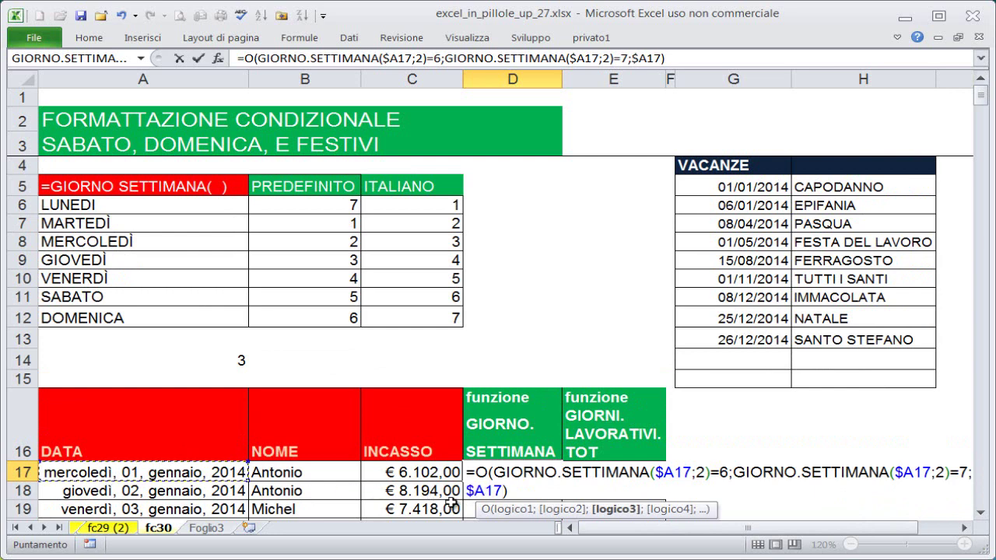
Step: Complete the condition as $A17=$G$5, checking the 01/01/2014 holiday, and close the parenthesis
click(542, 491)
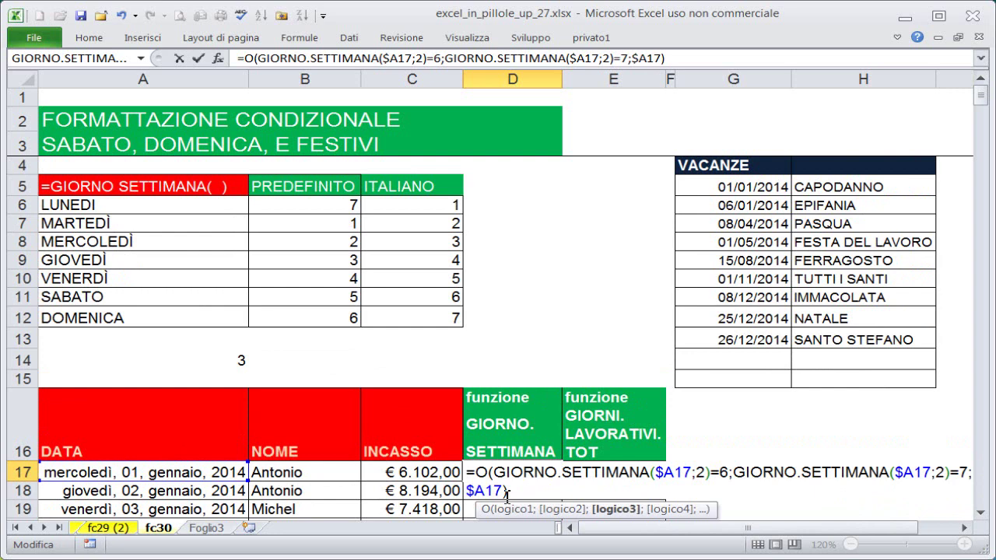
text(=)
click(747, 187)
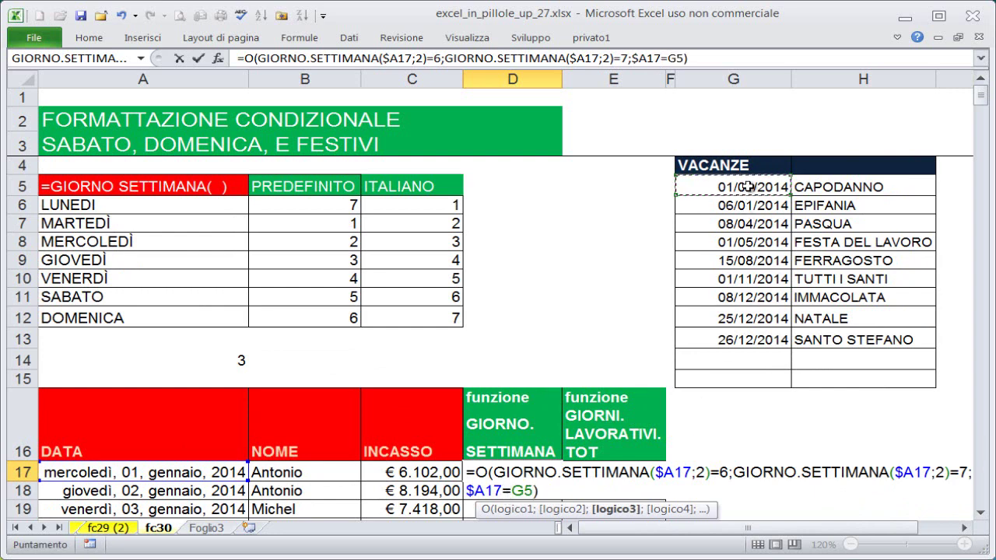
key(F4)
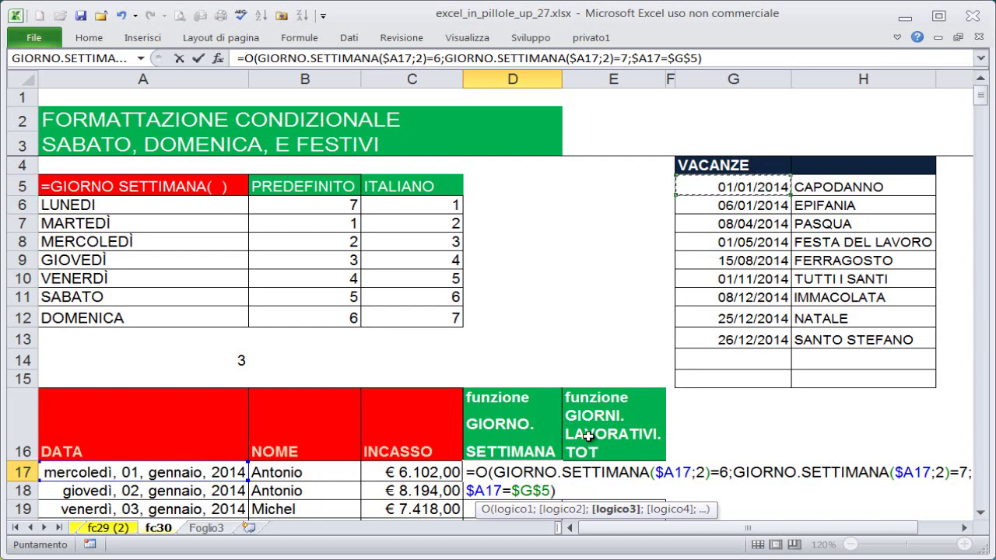
drag(467, 490, 553, 490)
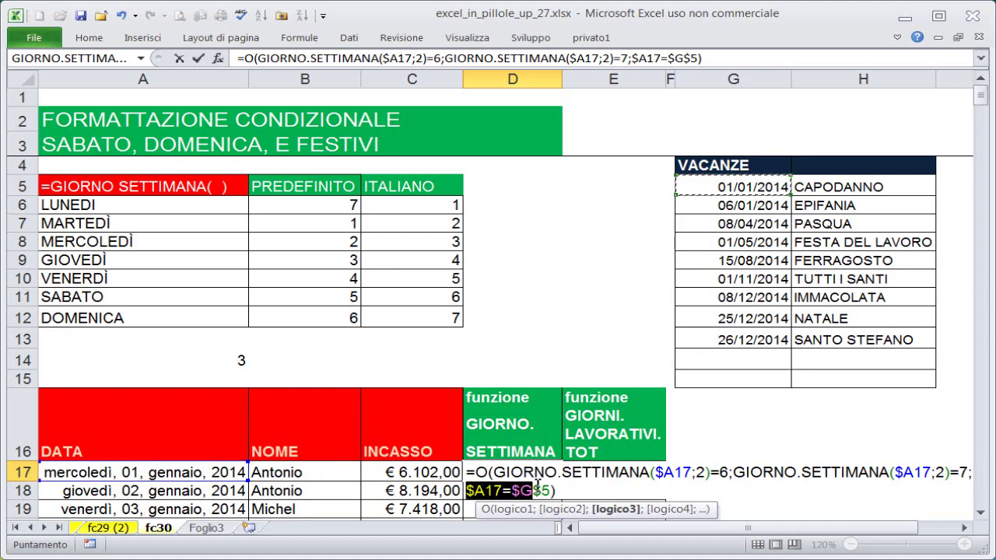
text())
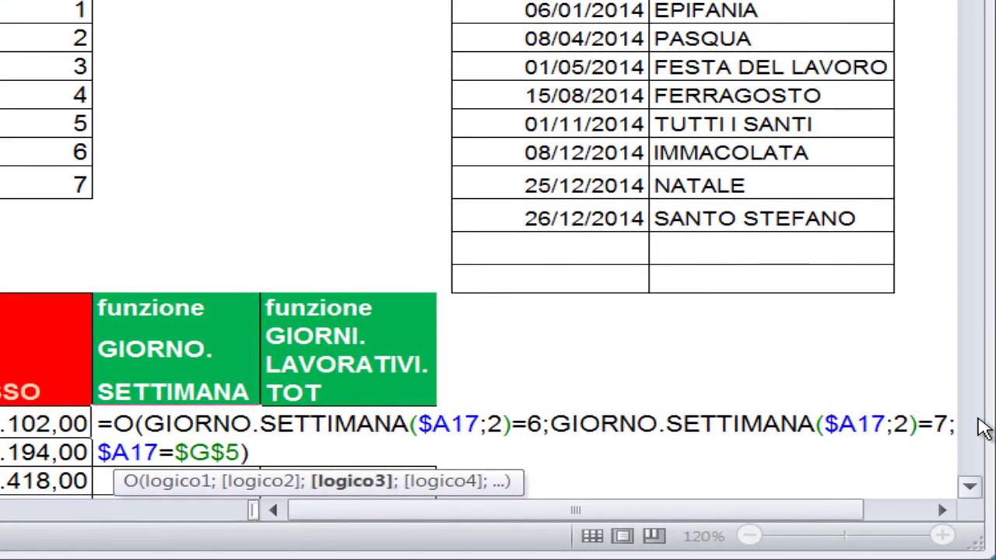
Step: Add holiday conditions for $G$6, $G$7 and $G$8 by pasting copies of $A17=$G$5
drag(953, 426, 242, 452)
key(ctrl+c)
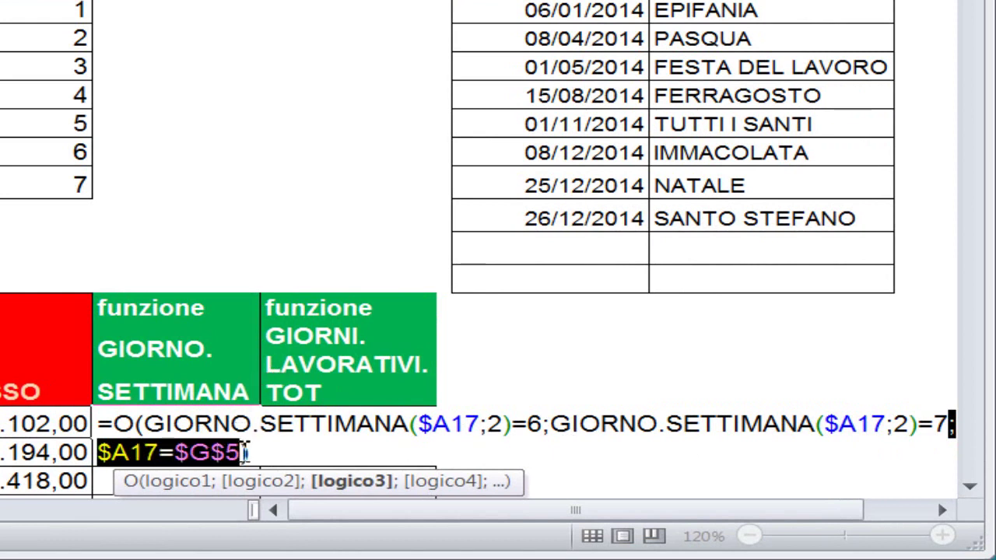
click(247, 451)
key(ctrl+v)
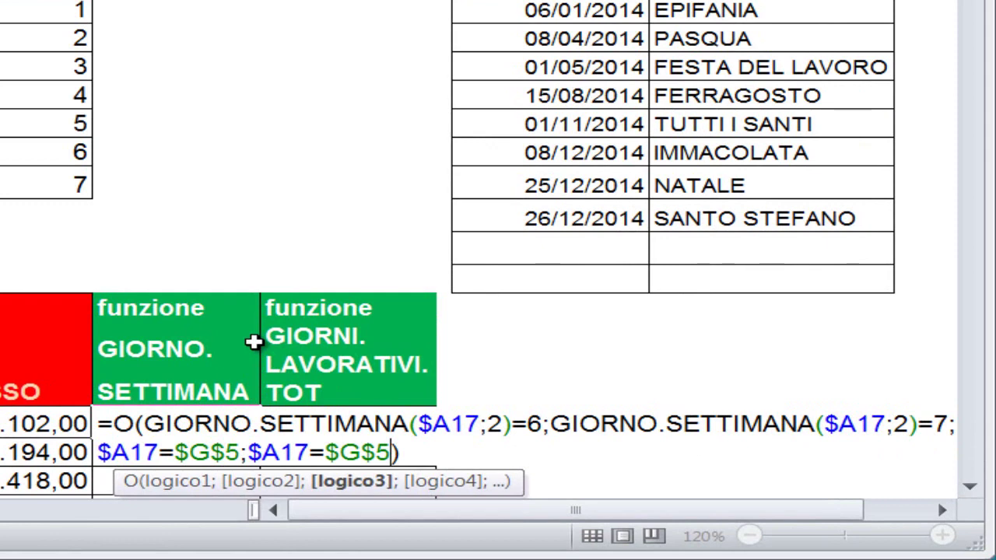
key(shift+Left)
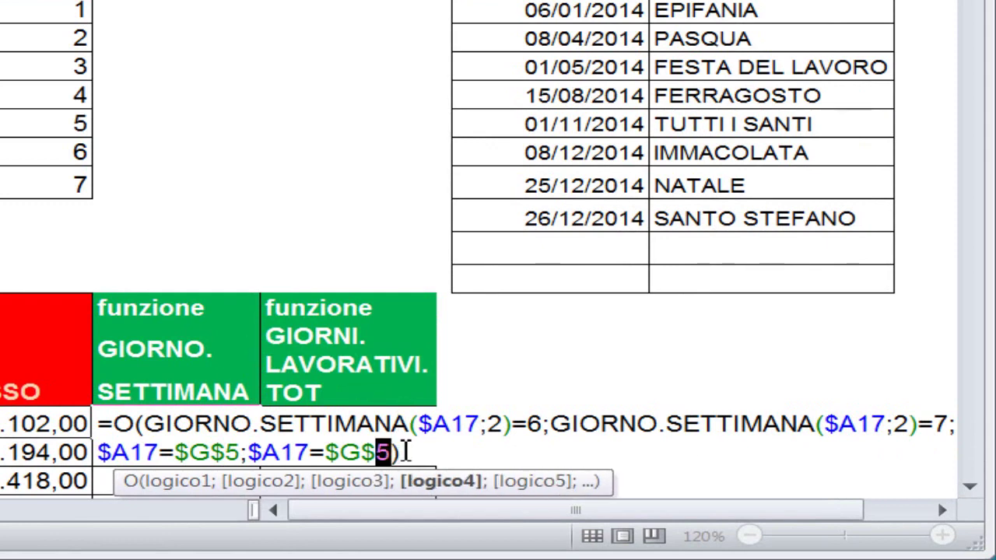
text(6)
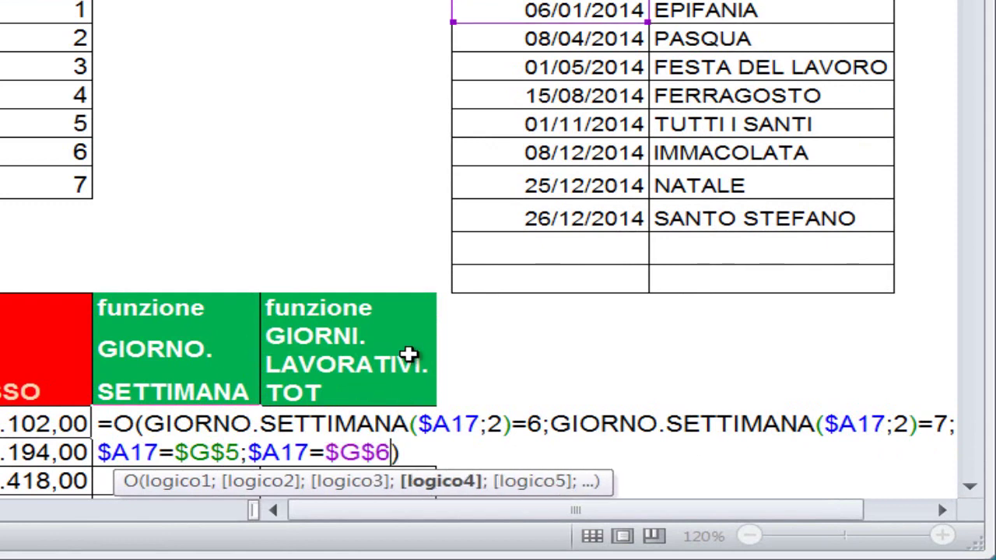
key(ctrl+v)
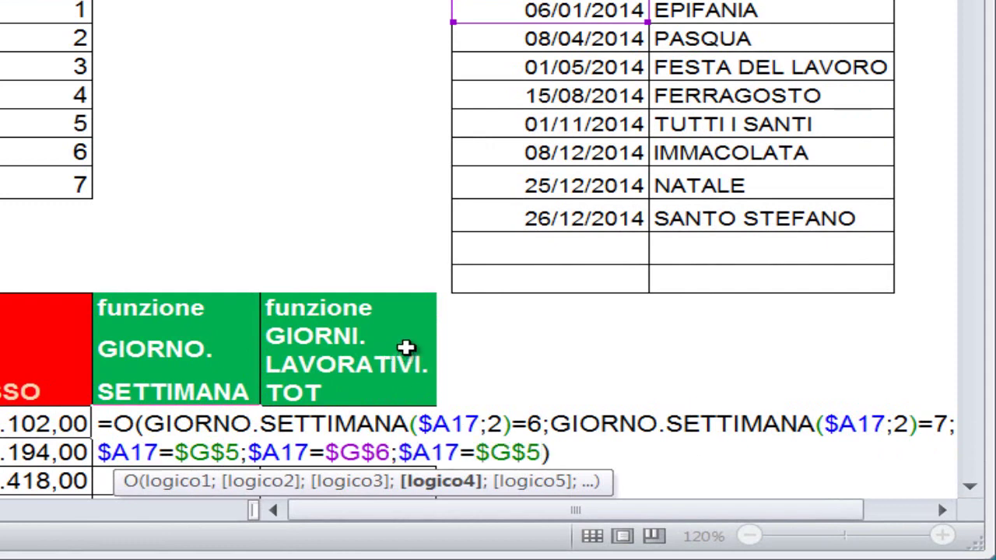
key(BackSpace)
text(7)
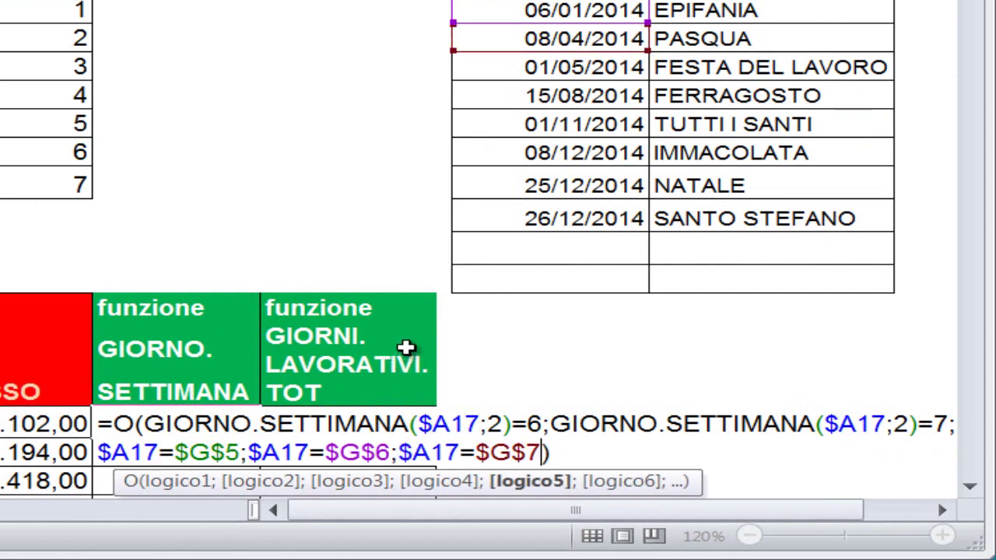
key(ctrl+v)
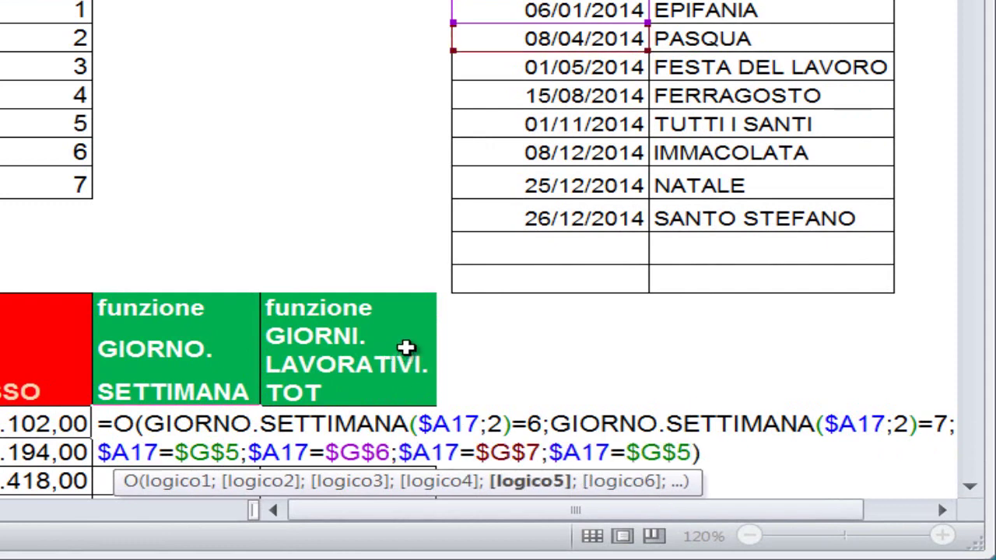
key(BackSpace)
text(8)
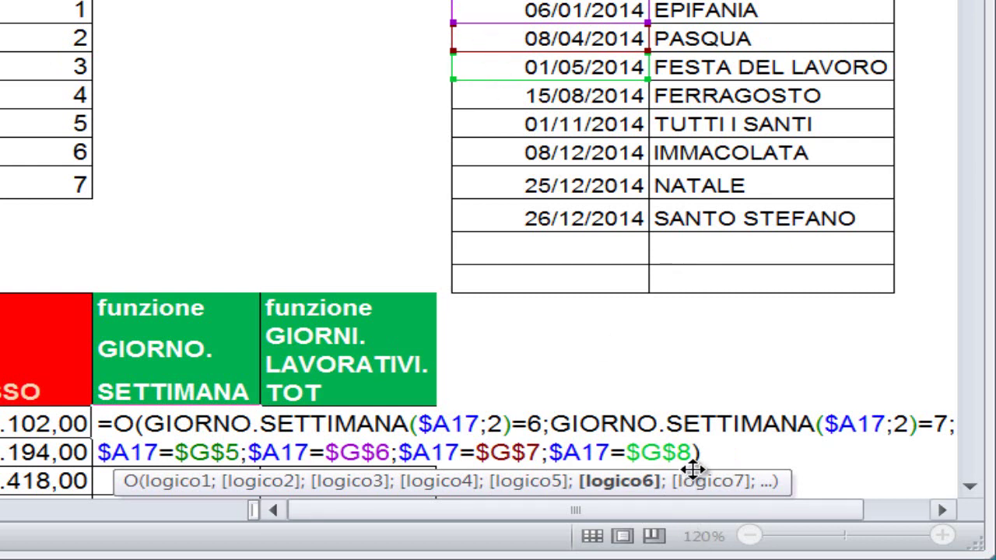
Step: Add the remaining holiday conditions for $G$9 through $G$13 to finish the formula
text(;$A17=$G$5)
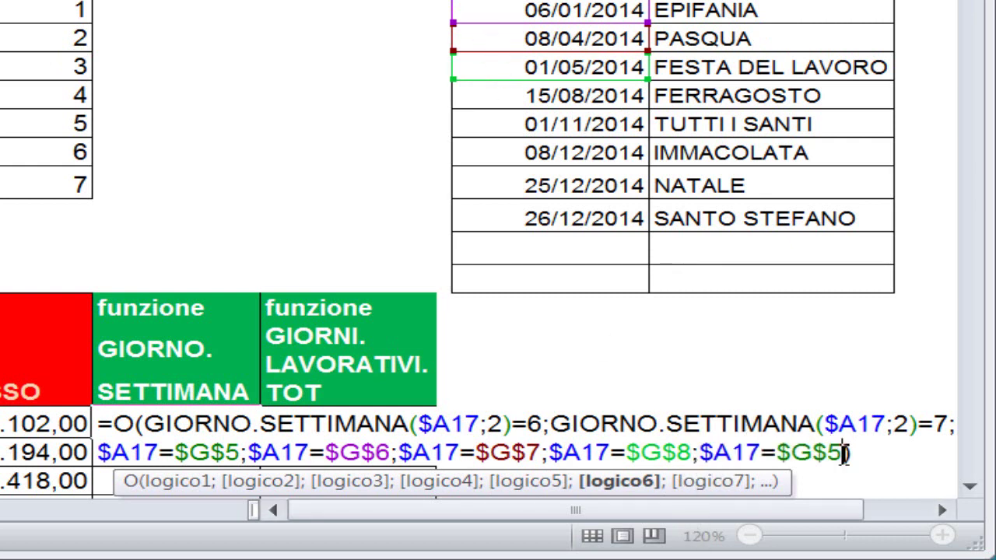
text(;)
key(BackSpace)
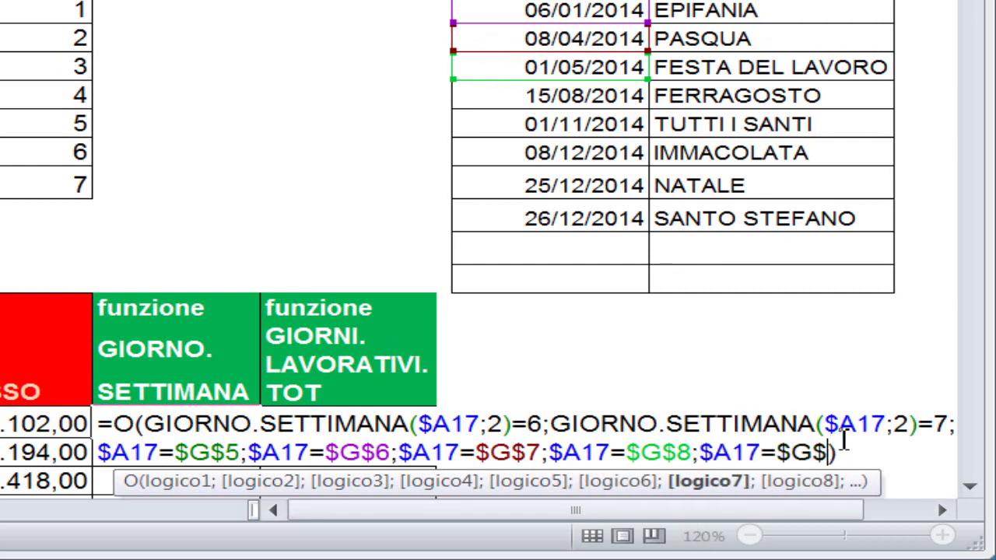
text(9)
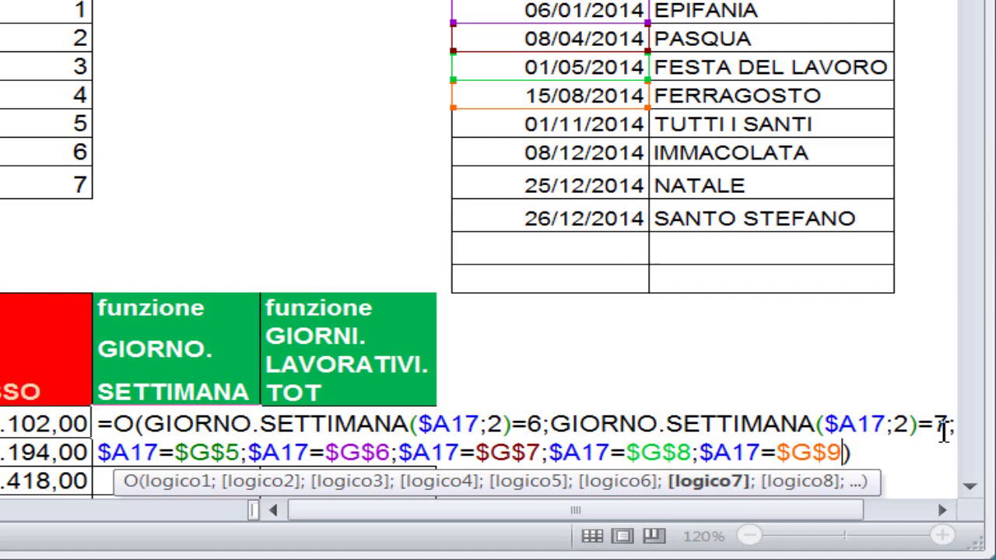
text(;$A17=$G$5)
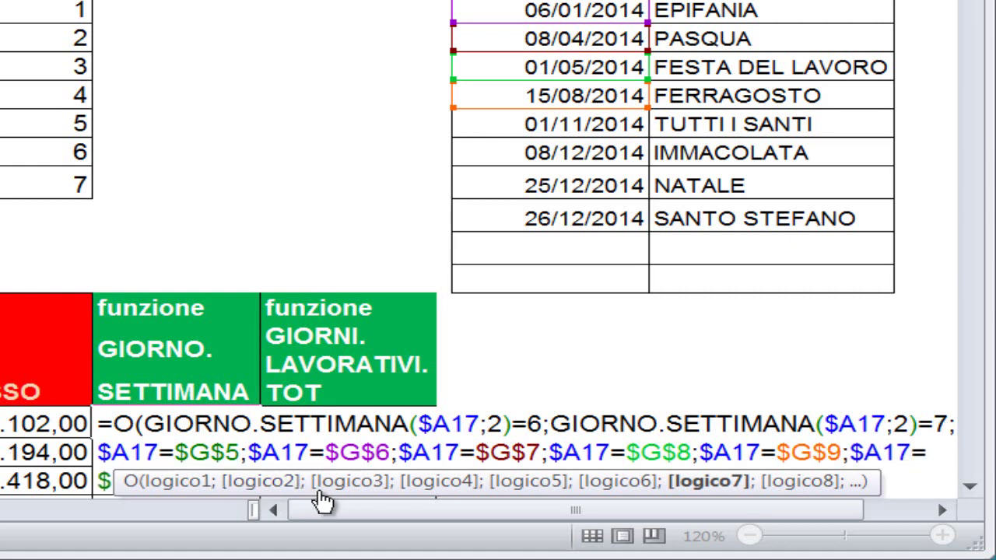
text())
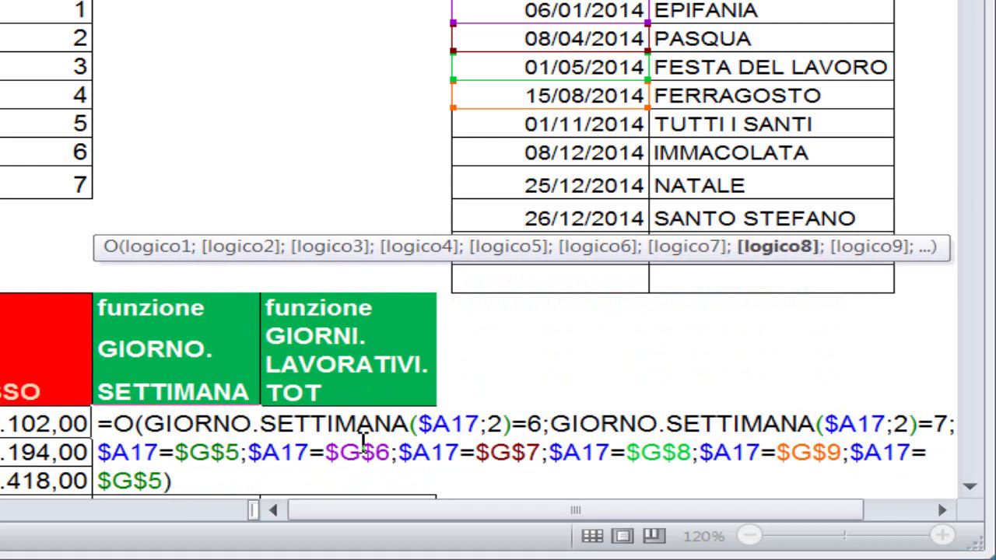
key(BackSpace)
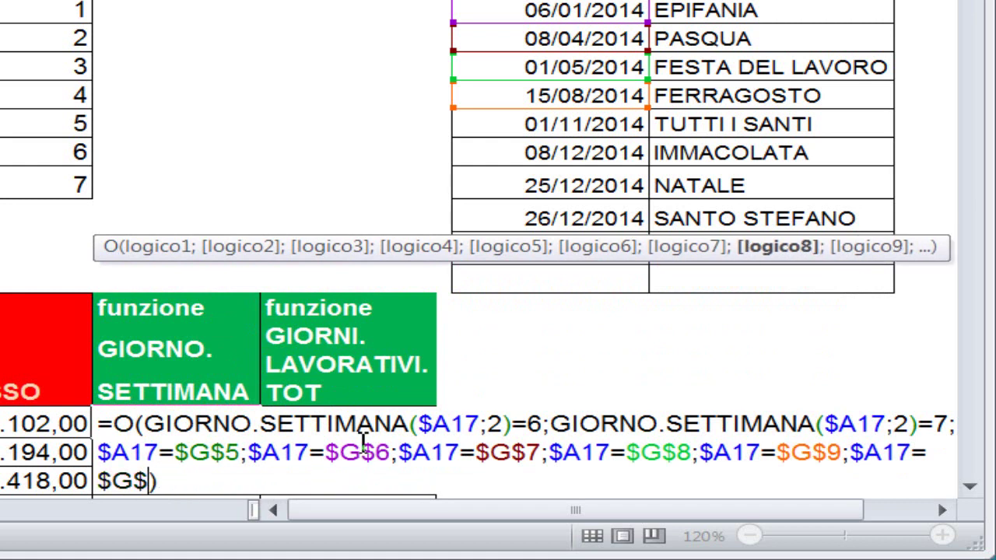
text(10;$A17=$G$5)
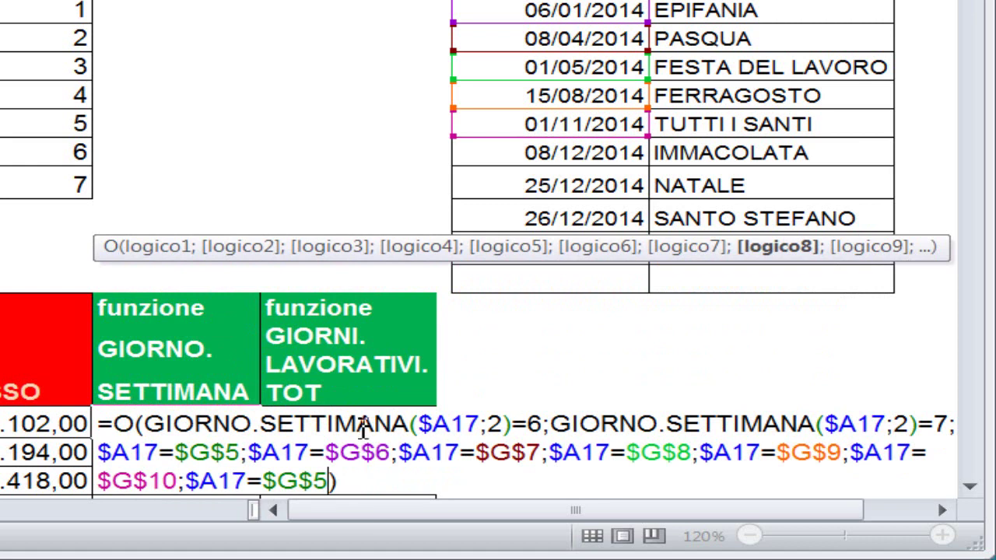
key(BackSpace)
text(11)
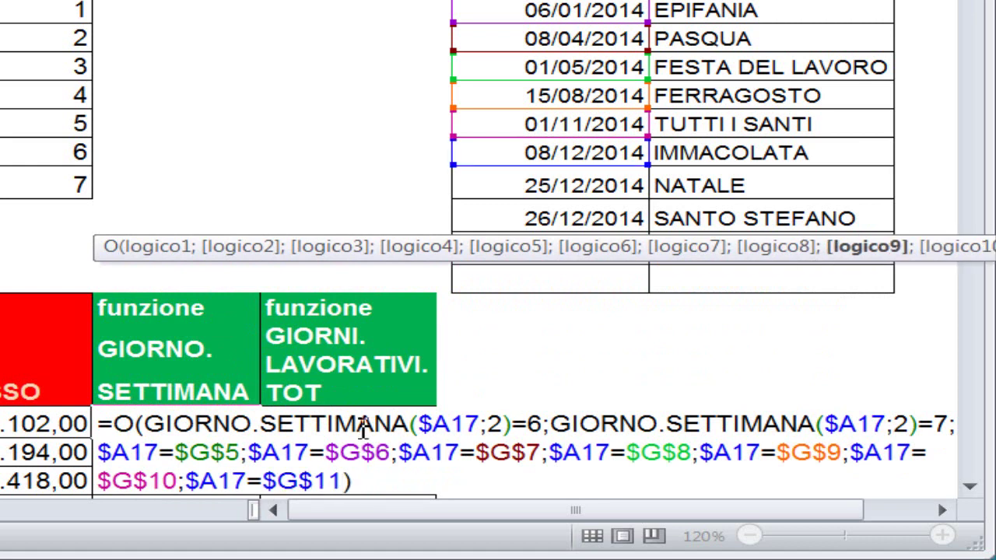
key(ctrl+v)
key(BackSpace)
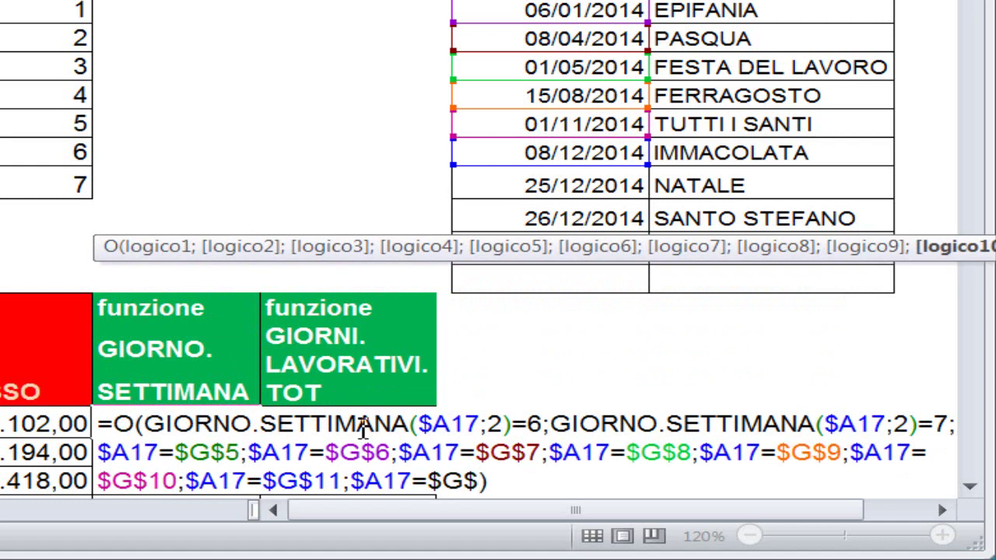
text(12)
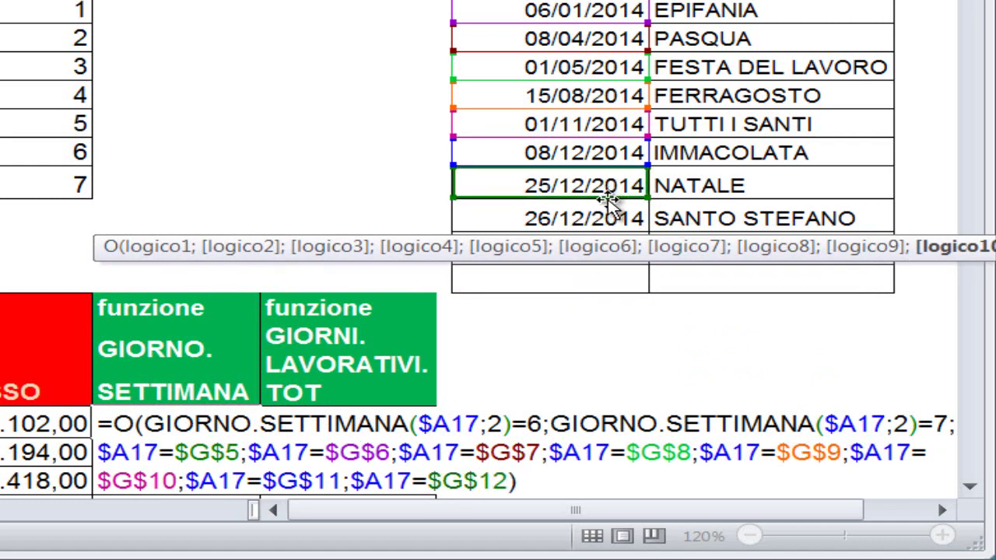
text(;$A17=$G$5)
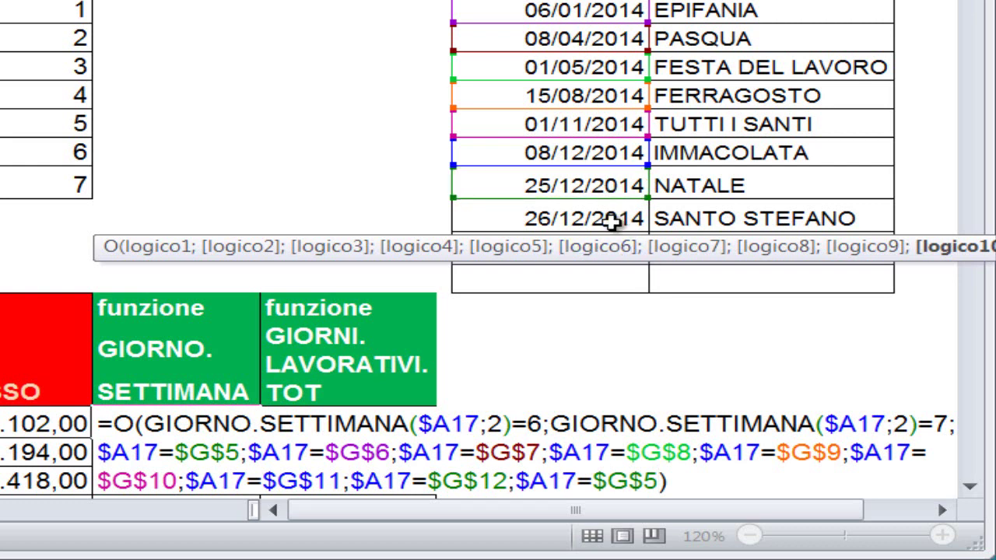
key(BackSpace)
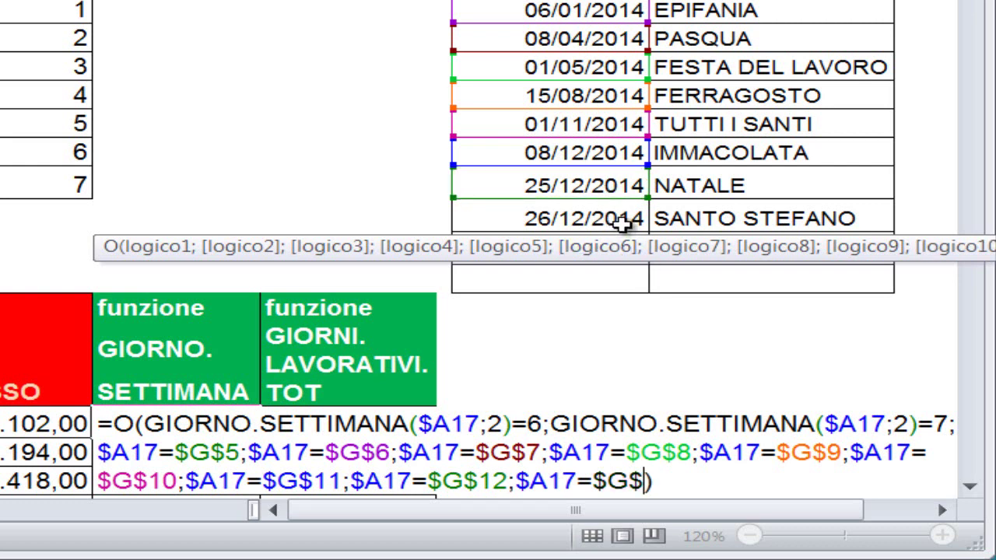
text(13)
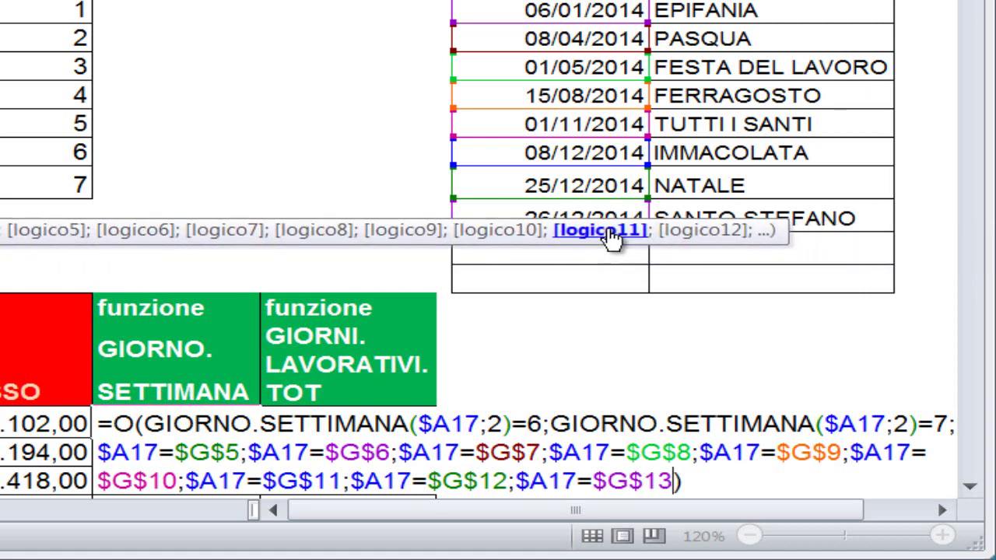
drag(347, 231, 269, 154)
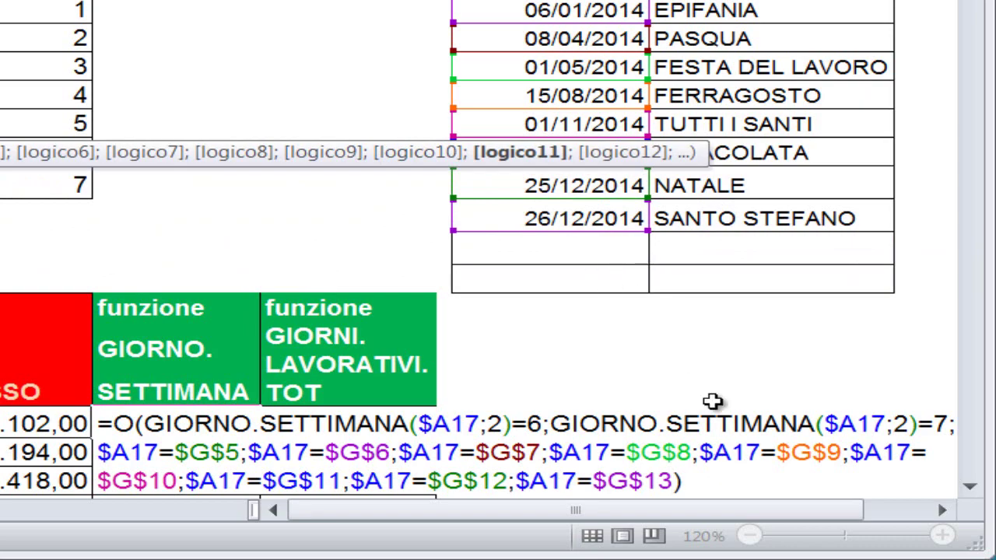
Step: Commit D17 and fill it down column D, checking the Saturday, Sunday and 6 January results
key(ctrl+Return)
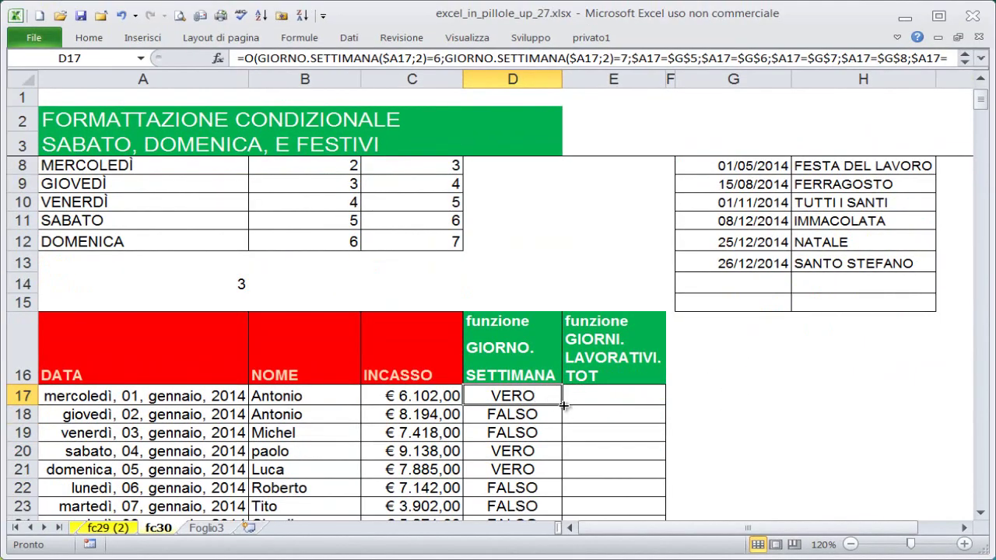
double_click(562, 404)
scroll(583, 412, down, 1)
click(544, 380)
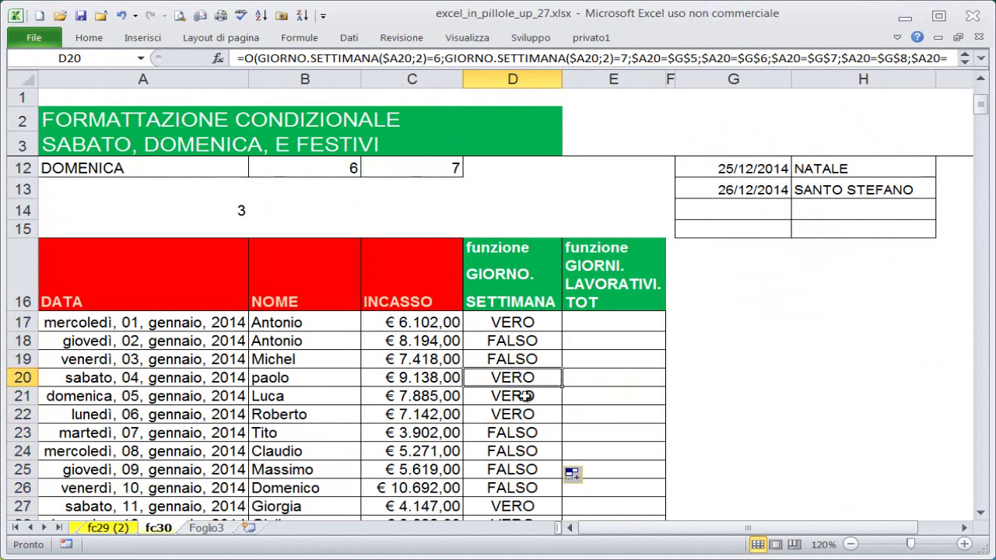
click(525, 395)
click(525, 412)
scroll(669, 380, up, 1)
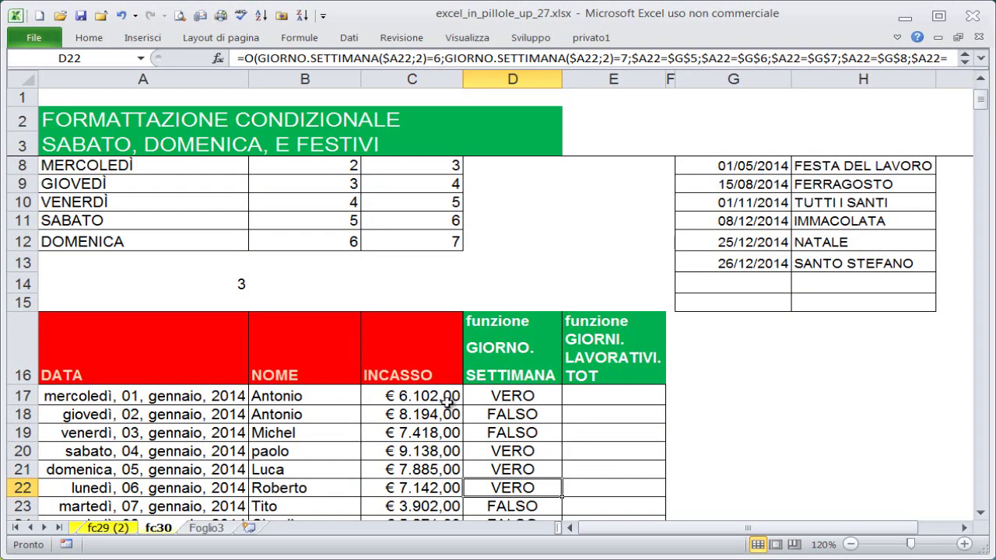
Step: Select and copy D17's full formula text, then exit editing with Esc
click(500, 395)
double_click(478, 397)
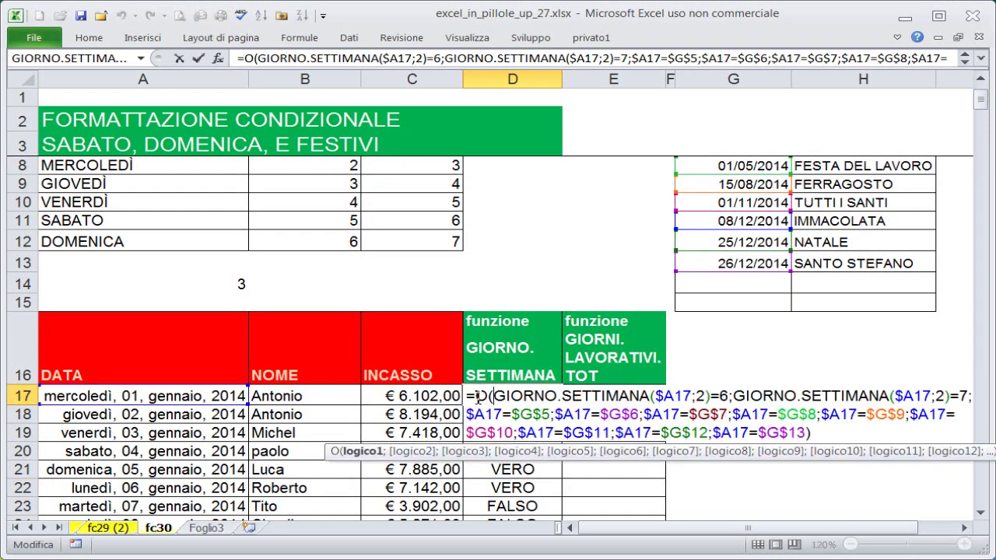
mouse_move(469, 396)
mouse_down()
mouse_move(826, 451)
mouse_move(838, 439)
mouse_up()
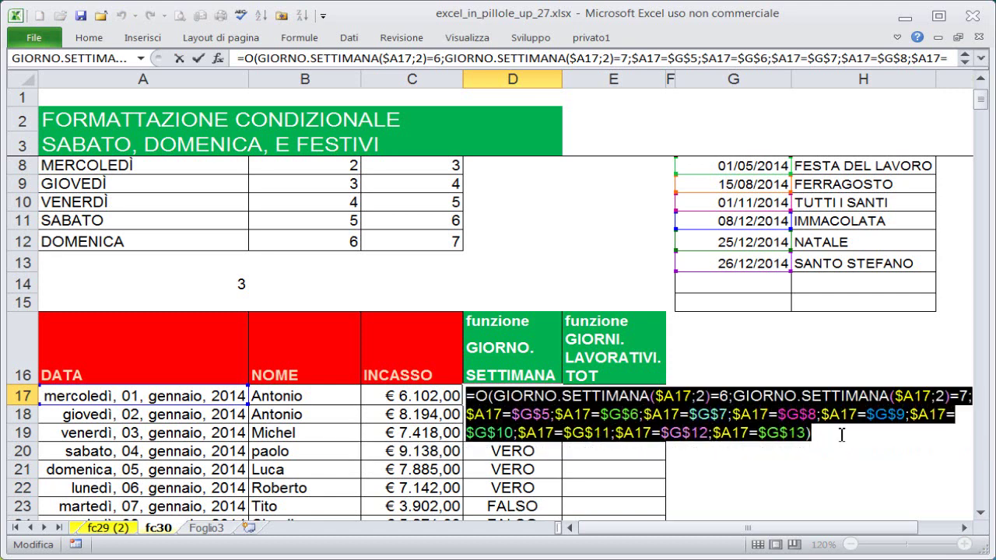
key(Escape)
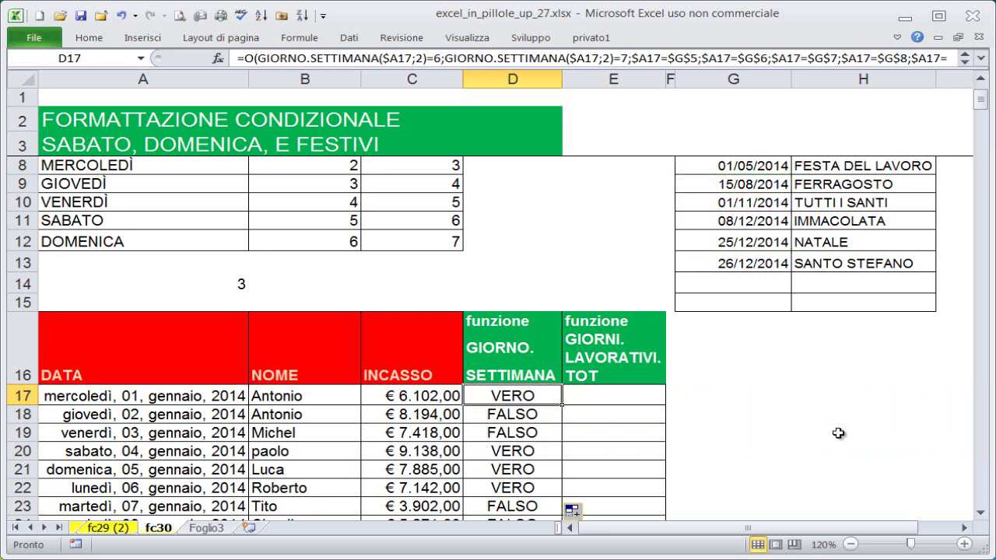
Step: Select A17:C381 across DATA, NOME and INCASSO, widening column A slightly
click(122, 395)
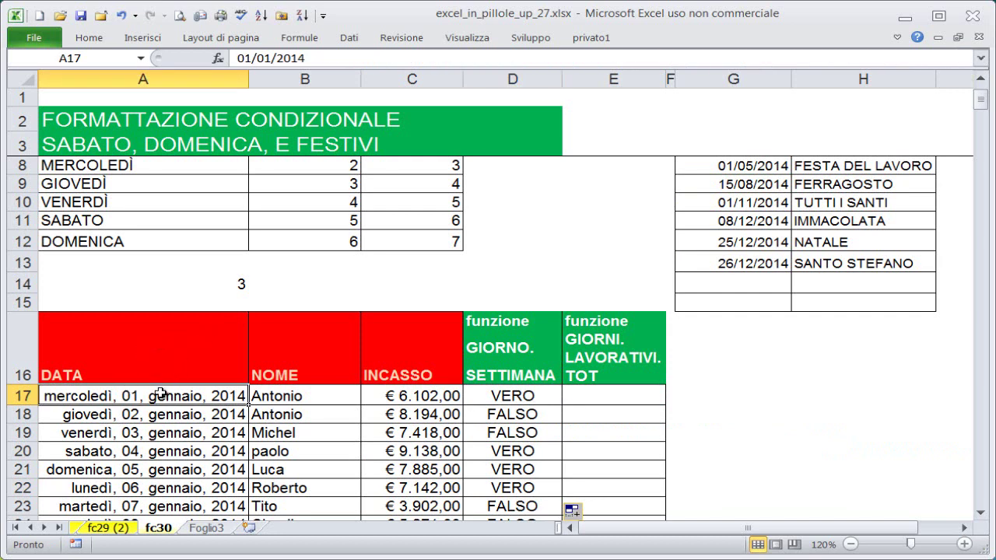
drag(159, 395, 378, 401)
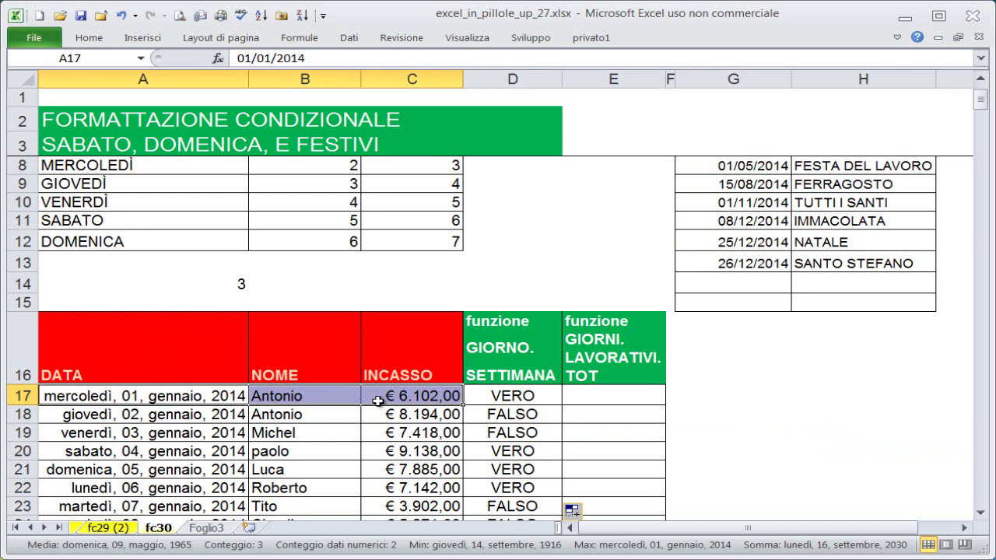
key(ctrl+shift+Down)
drag(248, 78, 258, 79)
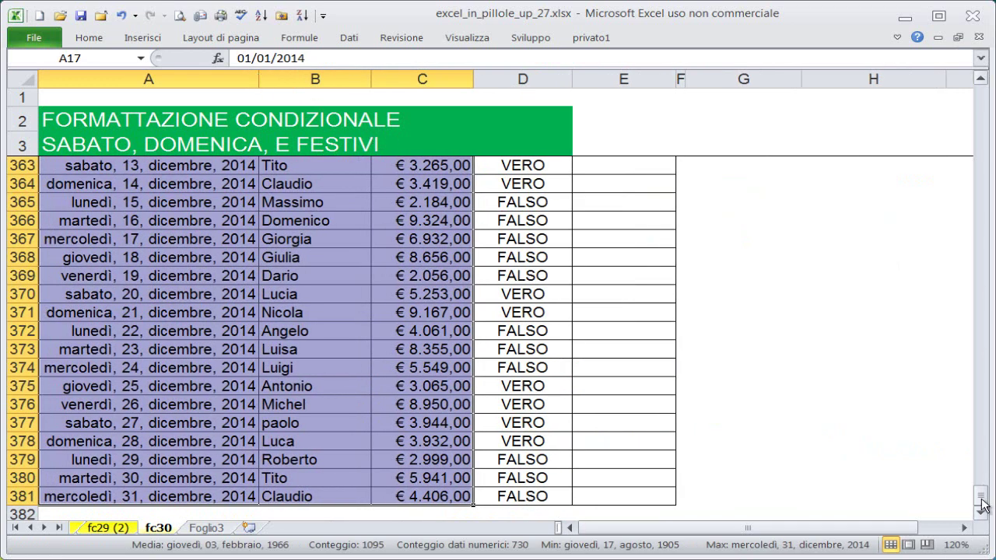
drag(981, 495, 981, 97)
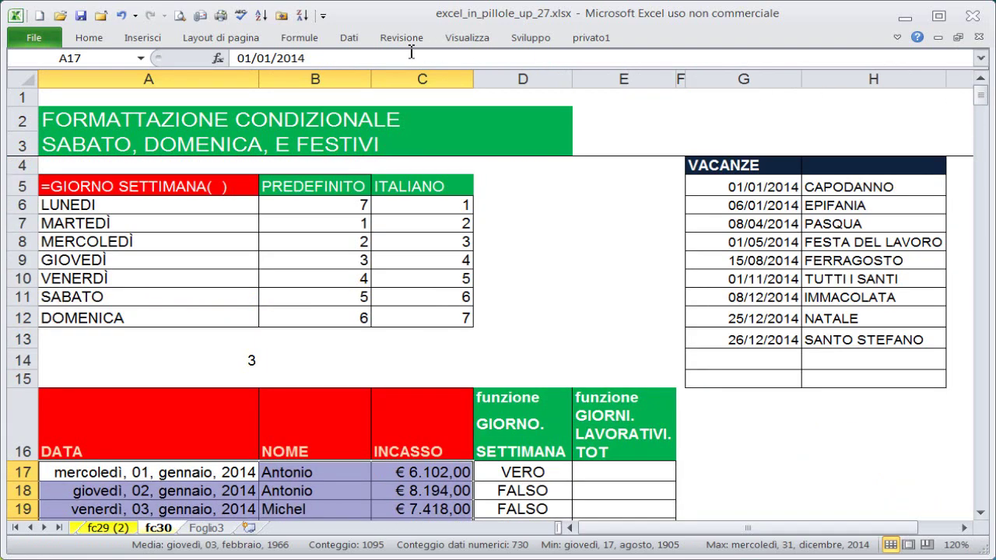
Step: From Gestisci regole, add a Nuova regola of type 'Utilizza una formula per determinare le celle da formattare'
click(88, 39)
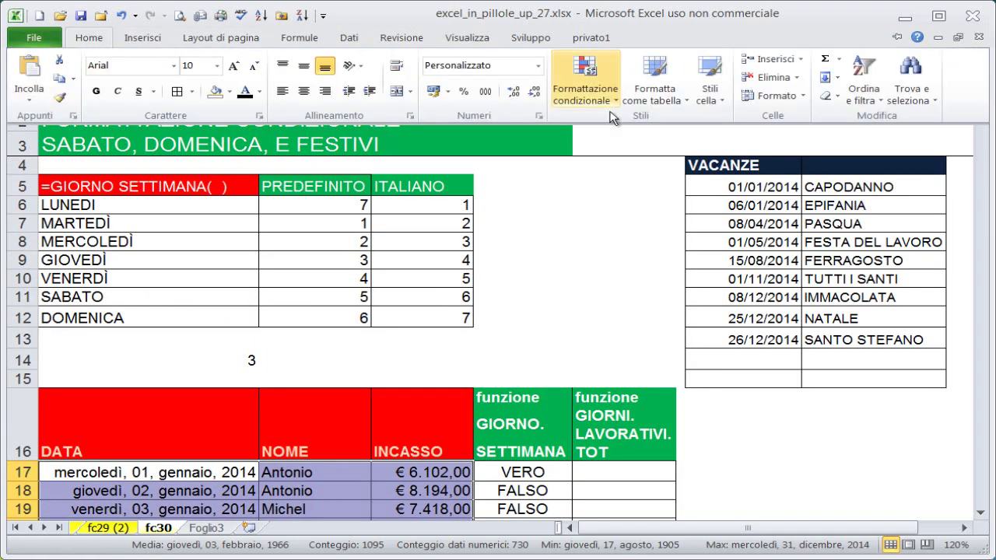
click(585, 78)
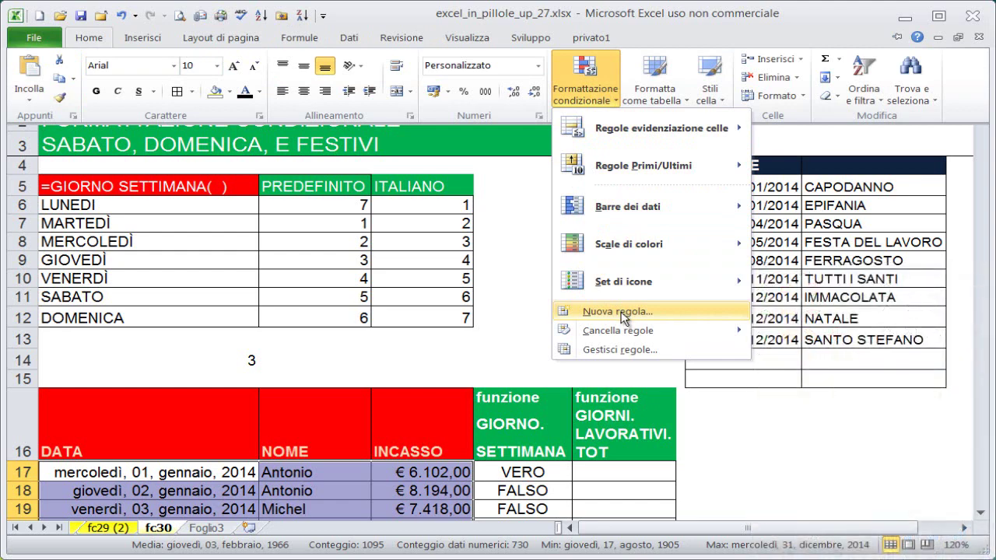
click(614, 312)
click(289, 270)
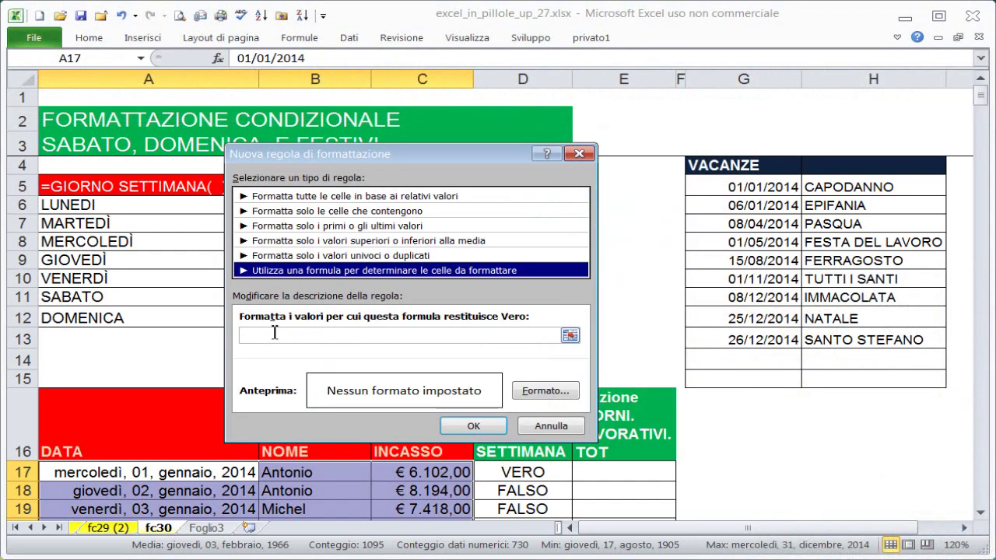
drag(365, 159, 630, 159)
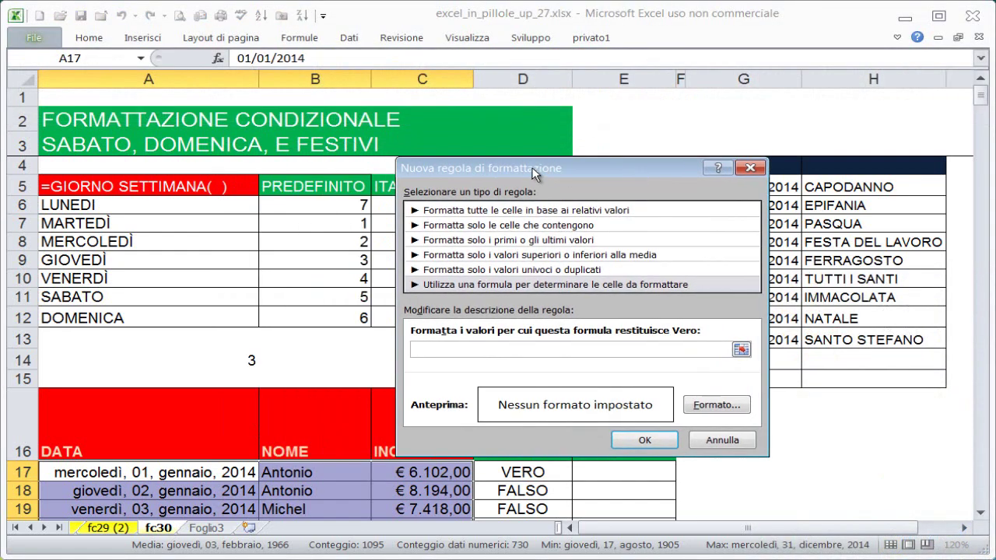
click(743, 173)
scroll(447, 317, down, 1)
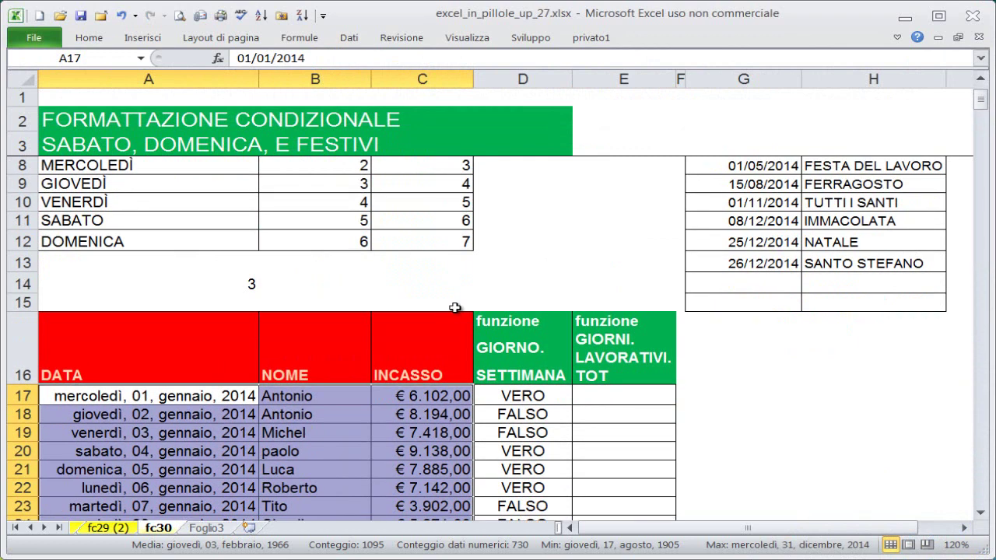
key(alt+o)
key(d)
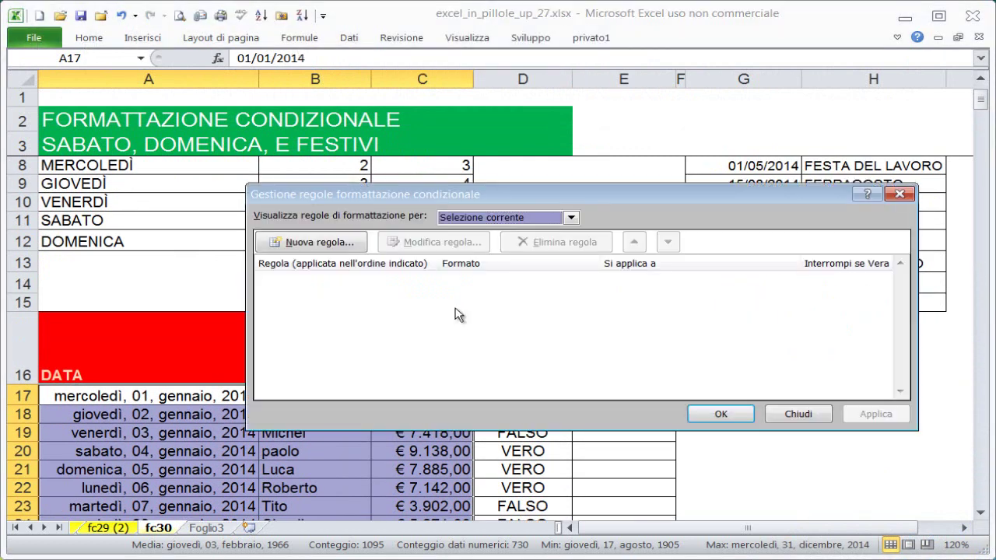
drag(524, 195, 520, 184)
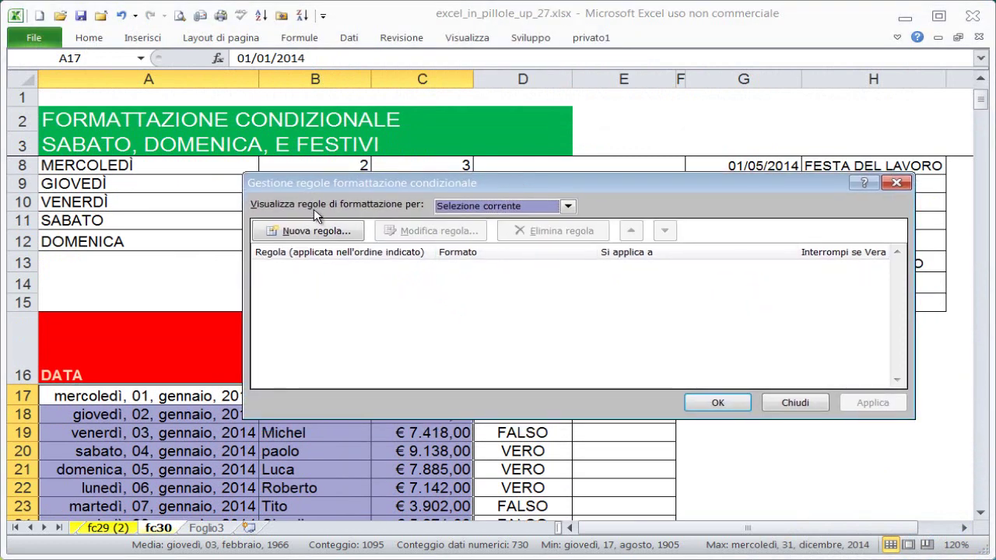
click(315, 231)
click(403, 256)
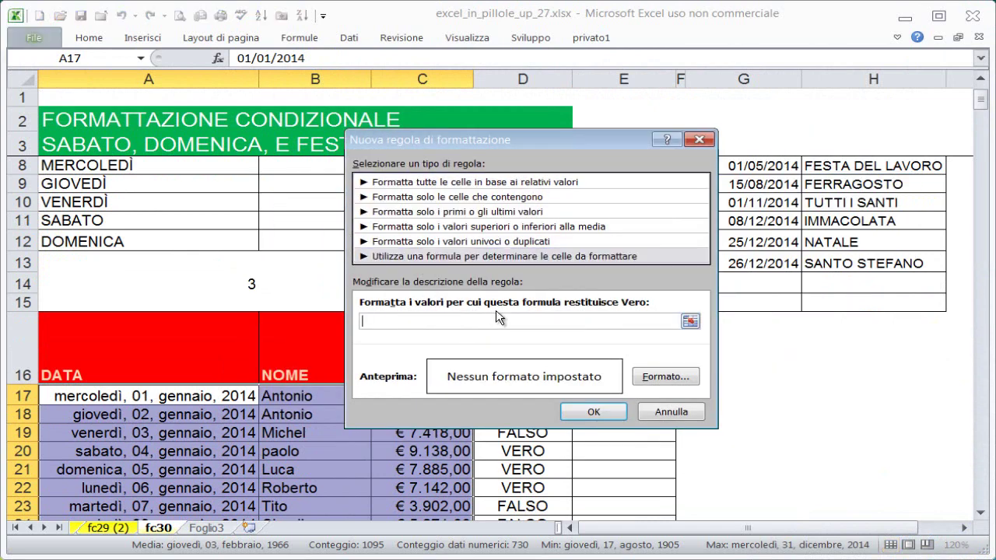
Step: Paste the O(GIORNO.SETTIMANA...) weekend-or-holiday formula into the new conditional formatting rule
key(ctrl+v)
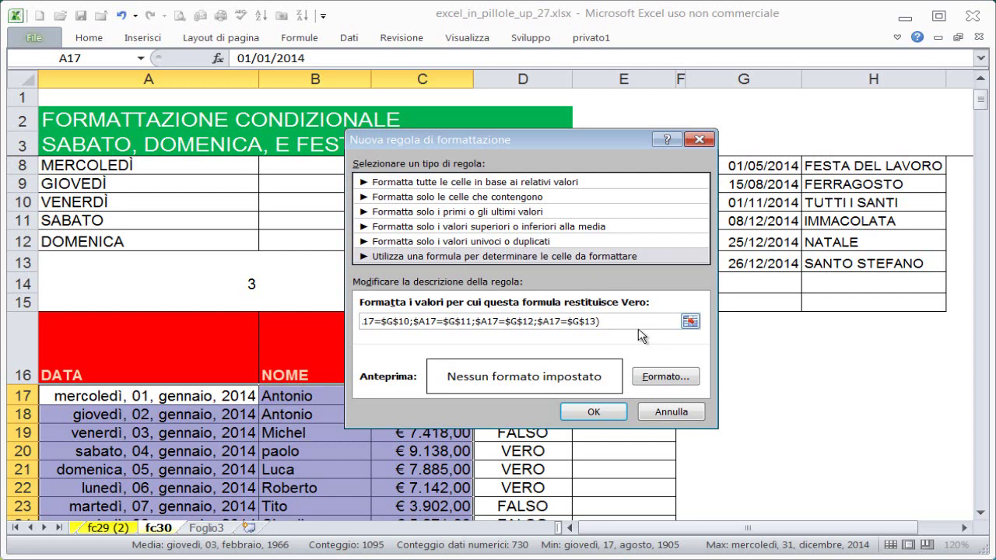
drag(633, 326, 251, 326)
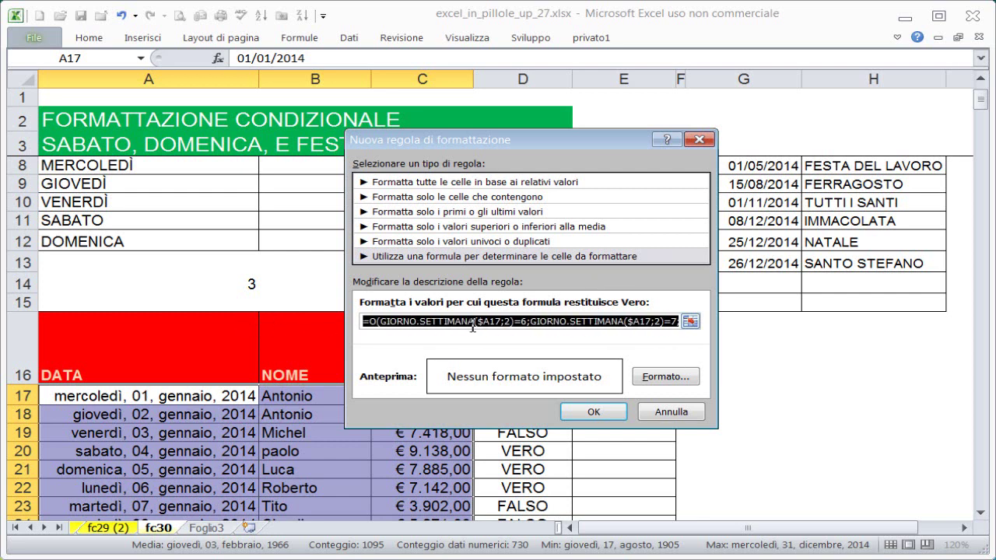
drag(373, 325, 674, 343)
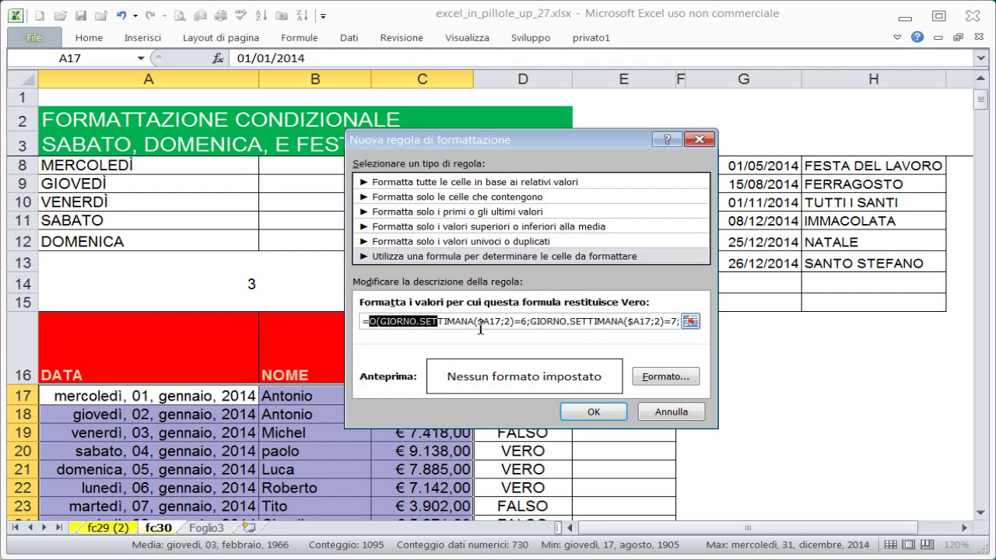
Step: Give matching rows a light blue fill and apply the rule to A17:C381
click(666, 377)
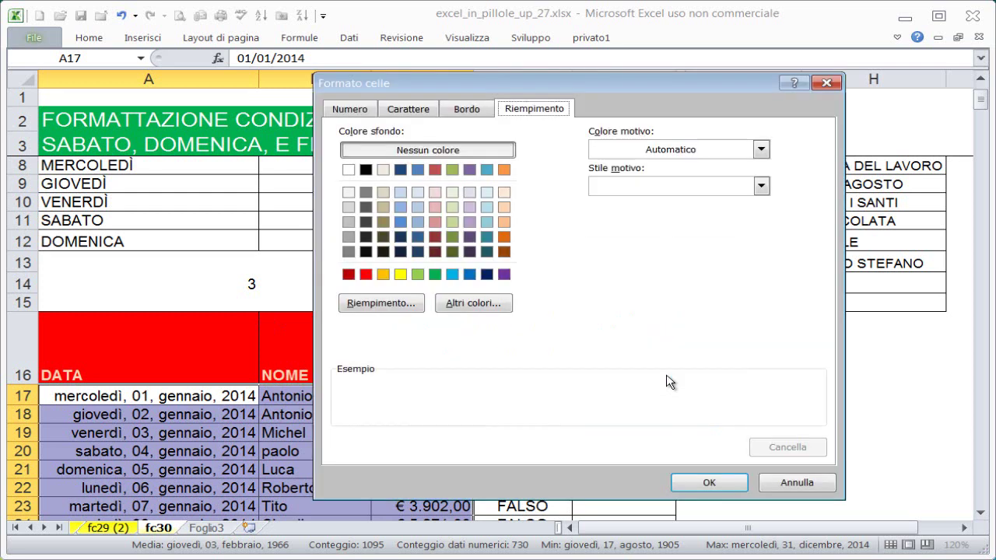
click(452, 274)
click(709, 482)
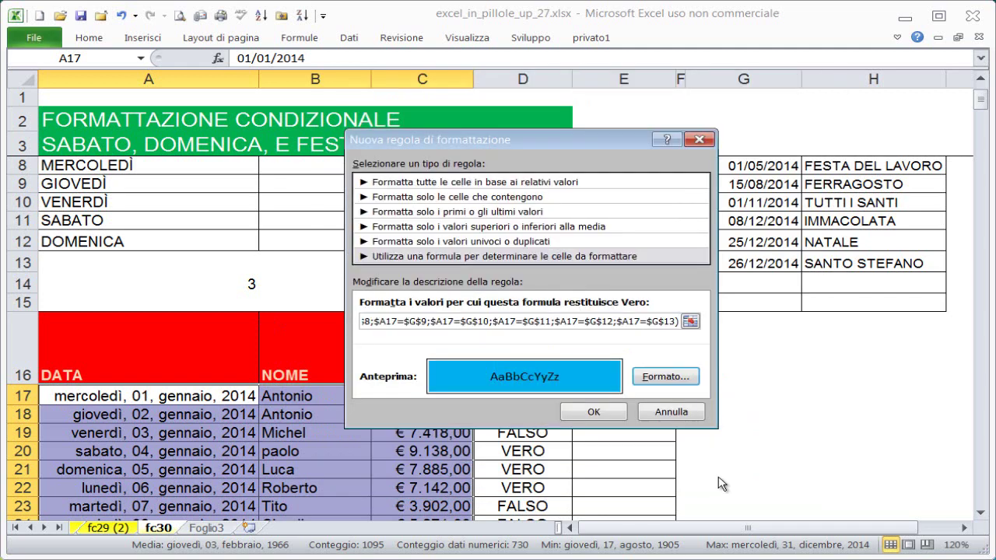
click(597, 418)
click(872, 402)
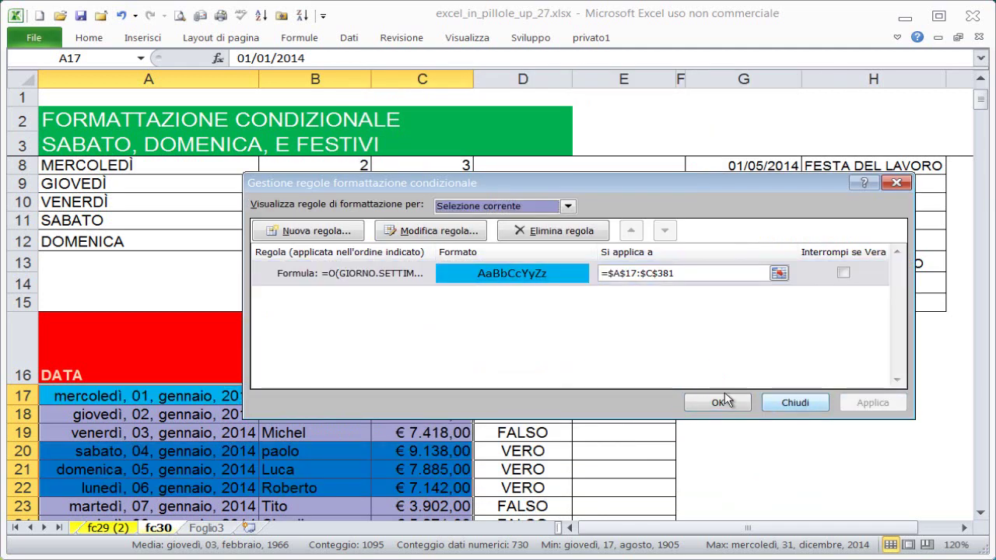
click(717, 402)
click(612, 440)
click(554, 398)
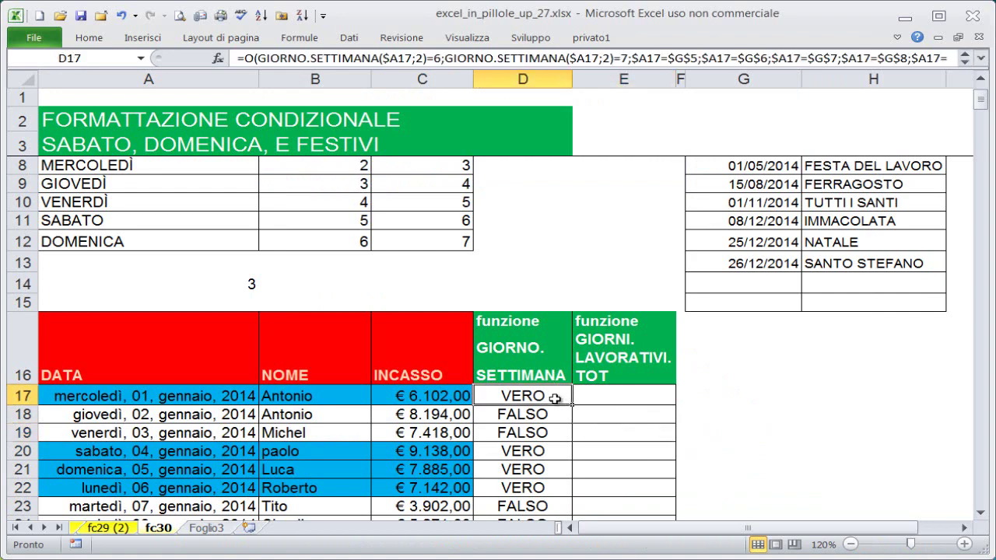
scroll(545, 395, down, 1)
scroll(436, 404, down, 3)
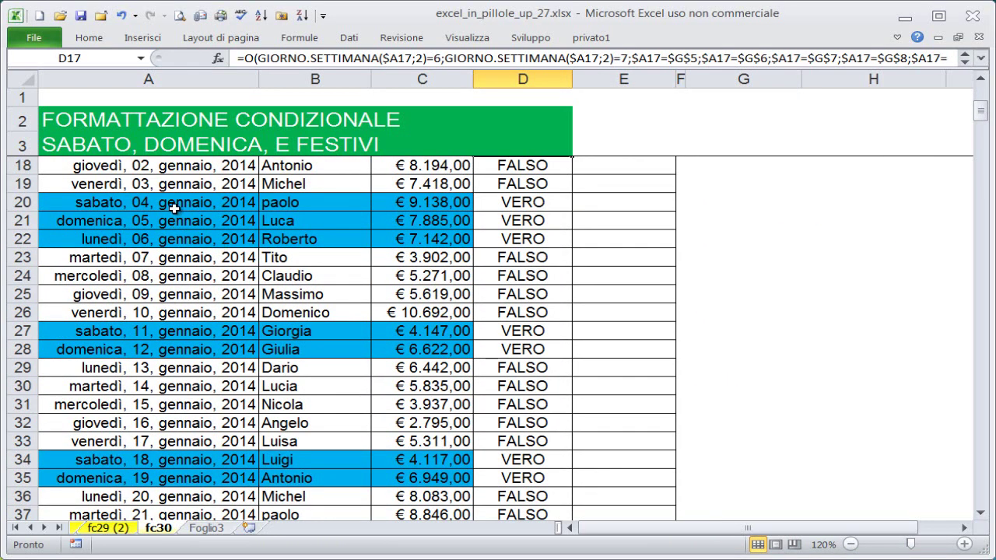
drag(176, 209, 327, 190)
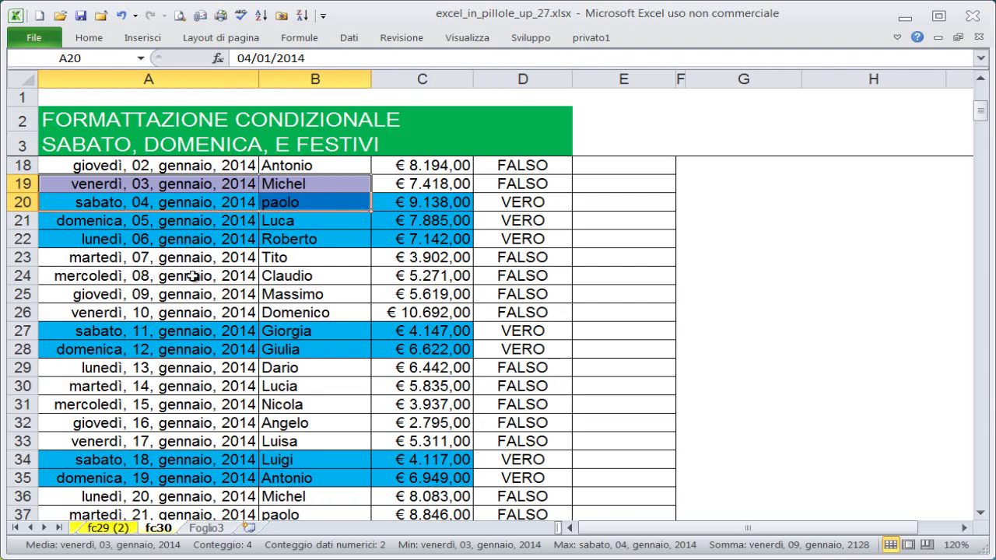
scroll(190, 276, down, 3)
scroll(193, 281, down, 3)
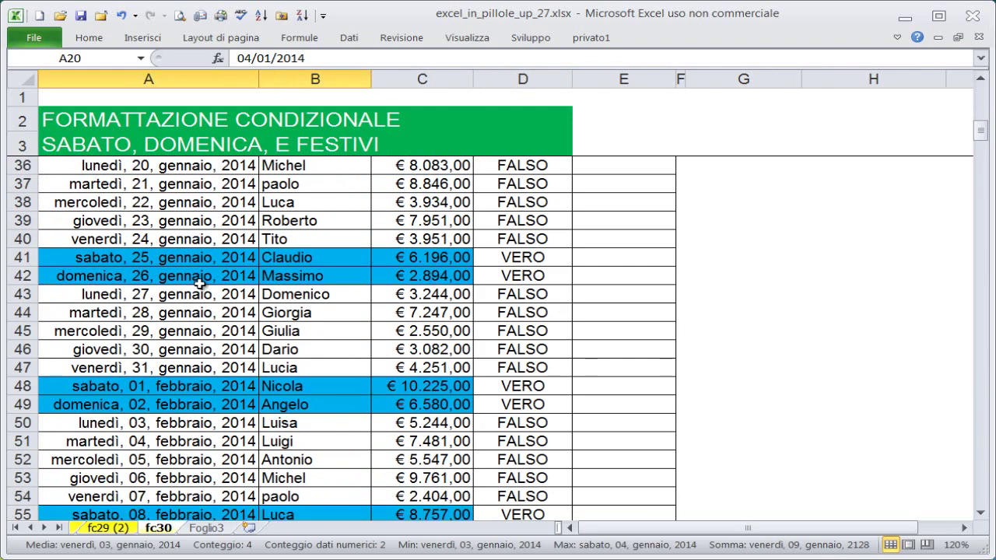
scroll(194, 284, down, 3)
scroll(202, 285, down, 6)
scroll(205, 283, up, 2)
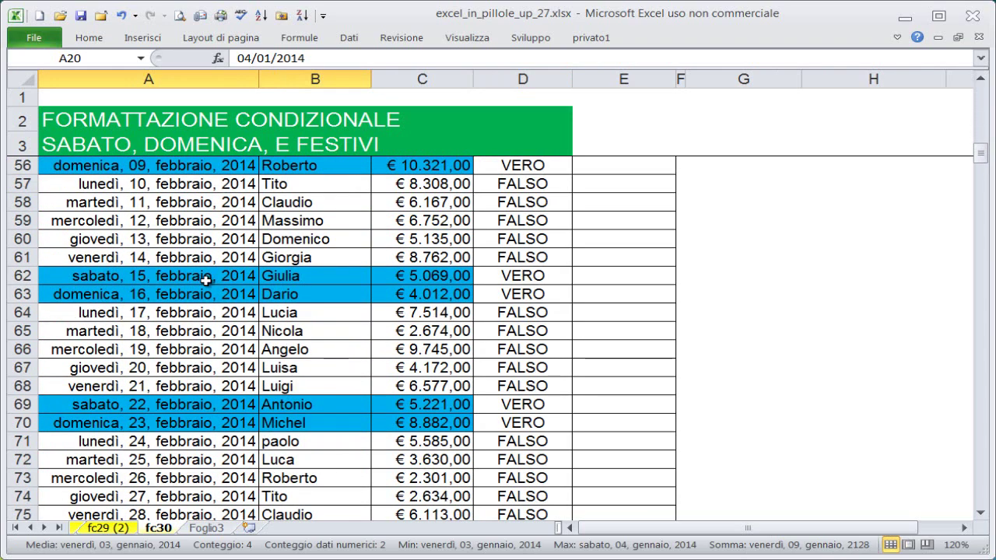
scroll(201, 284, up, 2)
scroll(197, 284, down, 3)
scroll(195, 286, down, 3)
scroll(194, 284, down, 4)
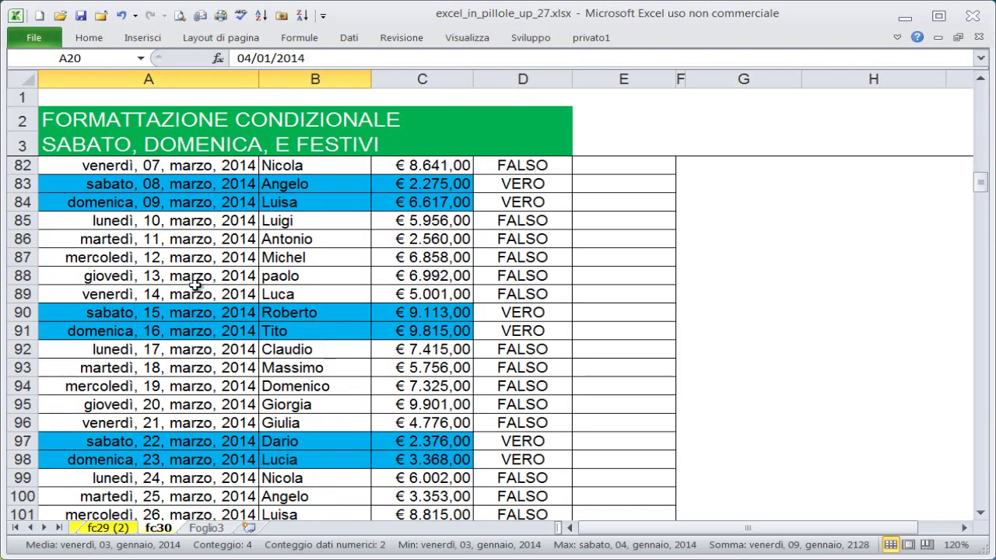
scroll(195, 288, down, 3)
scroll(195, 285, down, 3)
scroll(179, 294, down, 1)
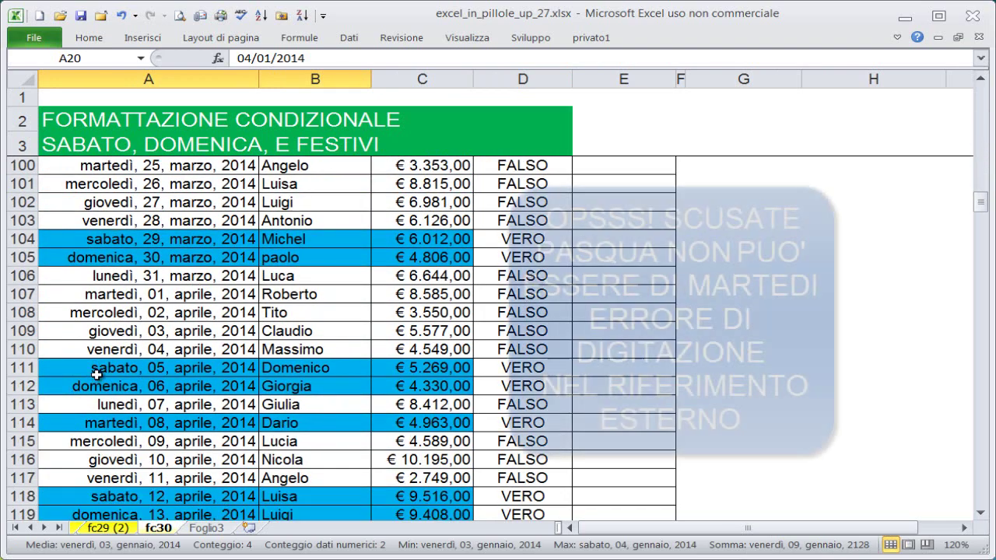
click(100, 422)
drag(265, 422, 179, 424)
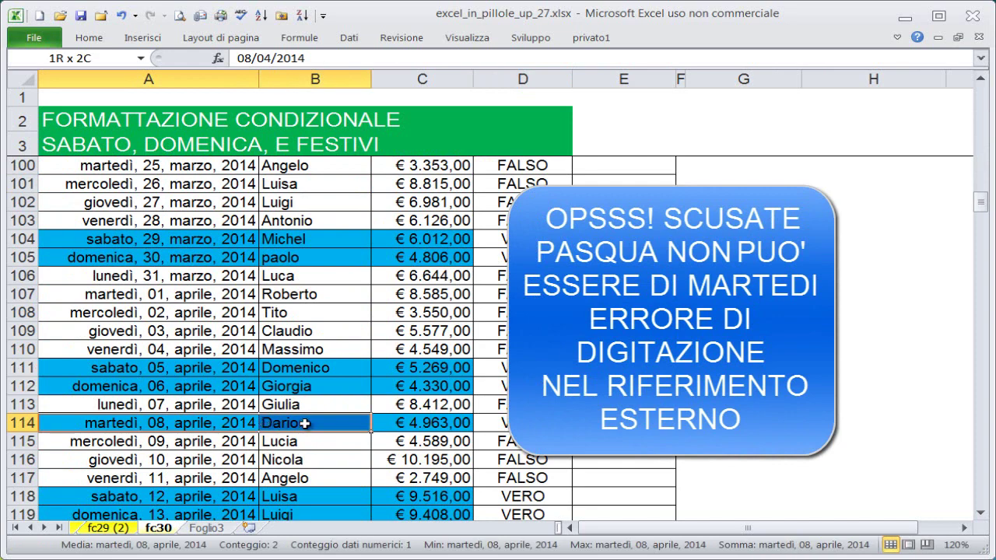
scroll(215, 427, down, 2)
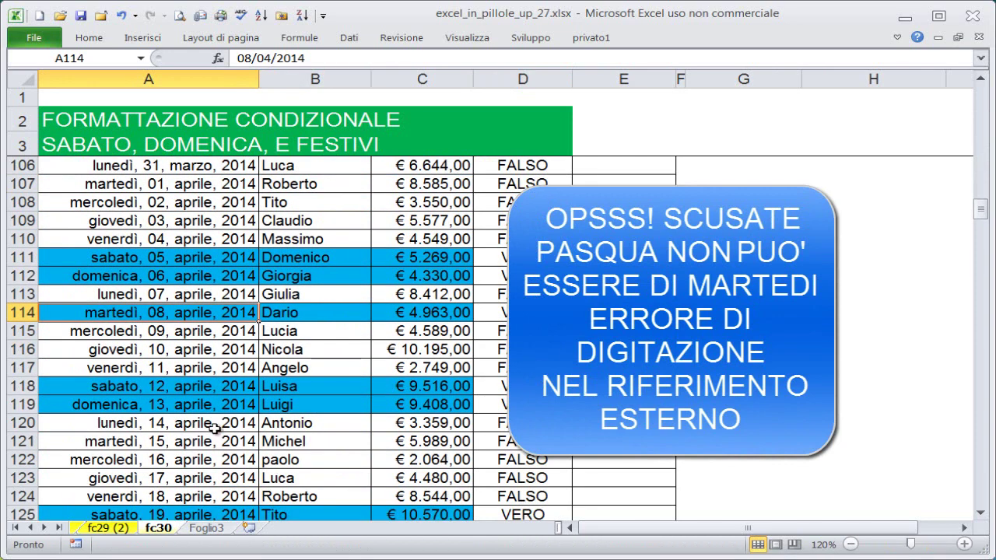
scroll(215, 429, down, 2)
scroll(210, 427, down, 3)
scroll(210, 424, down, 1)
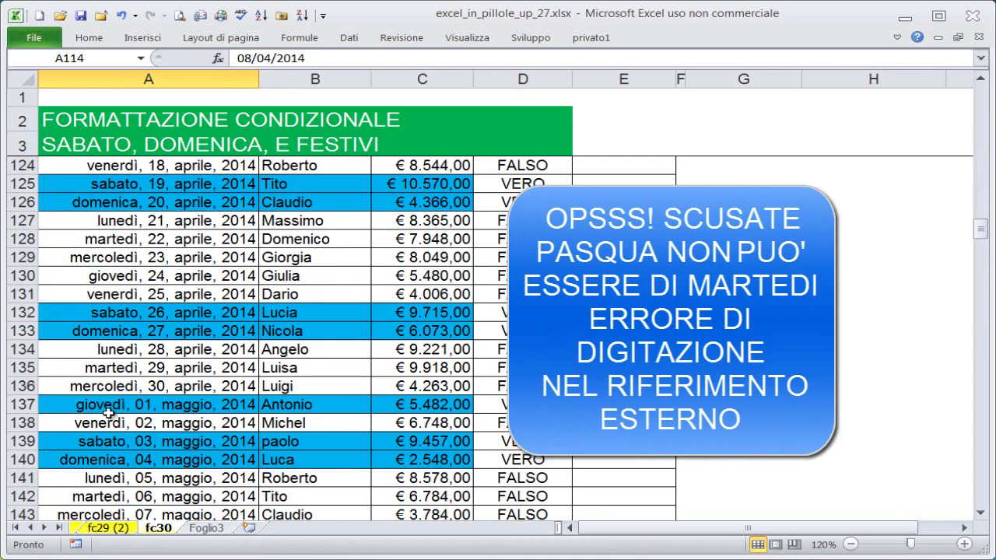
click(188, 407)
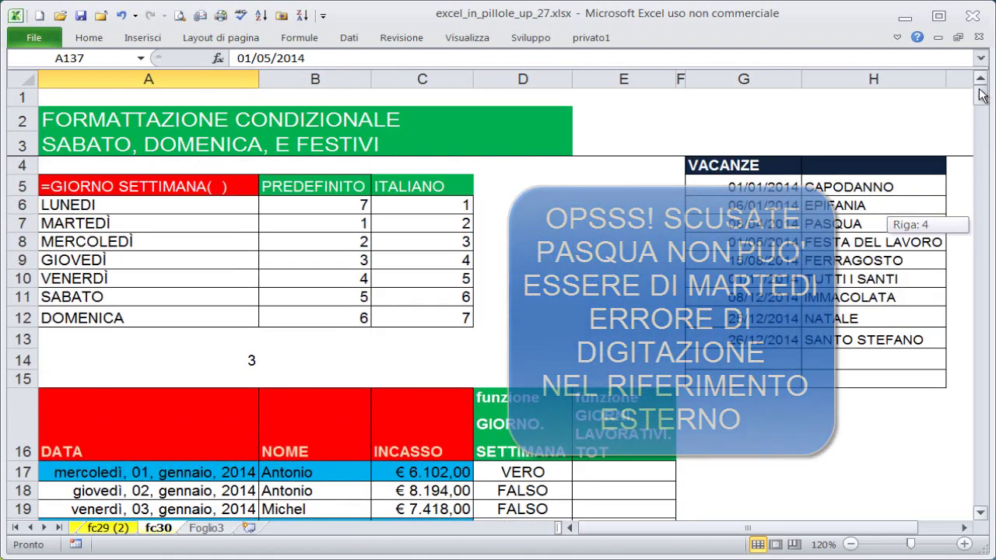
drag(984, 132, 982, 108)
click(549, 263)
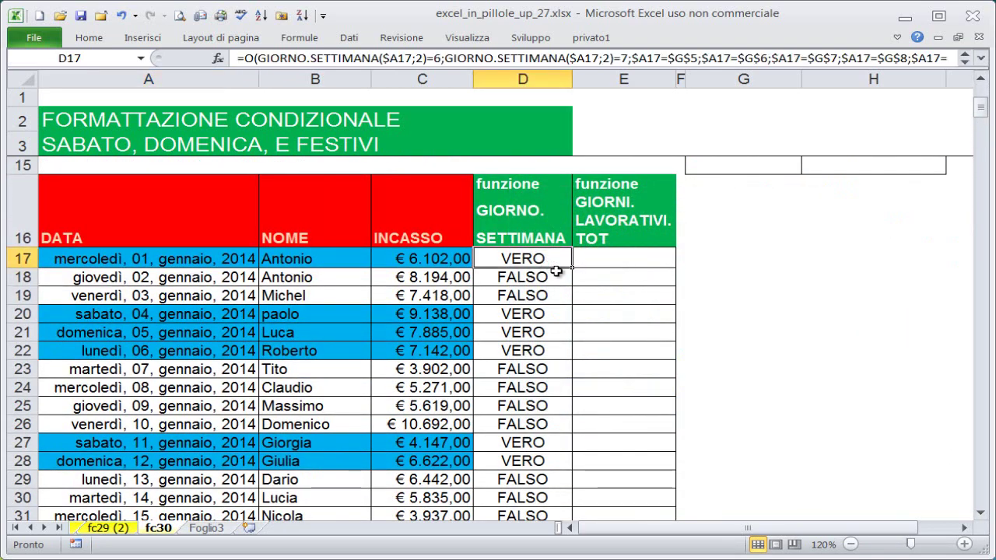
Step: Clear the VERO/FALSO results in column D from D17 down to the last row
key(ctrl+shift+Down)
scroll(895, 224, up, 5)
scroll(895, 224, up, 4)
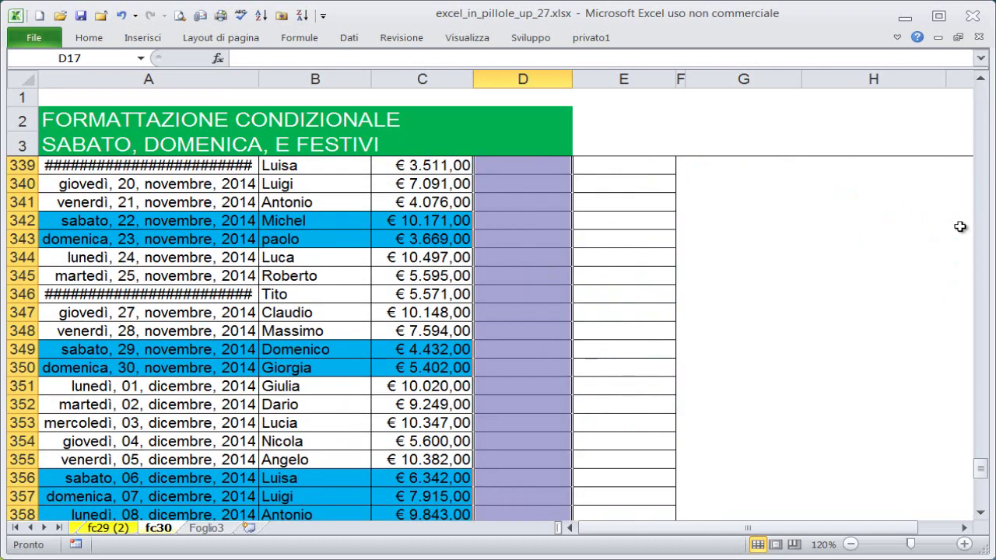
drag(980, 460, 978, 447)
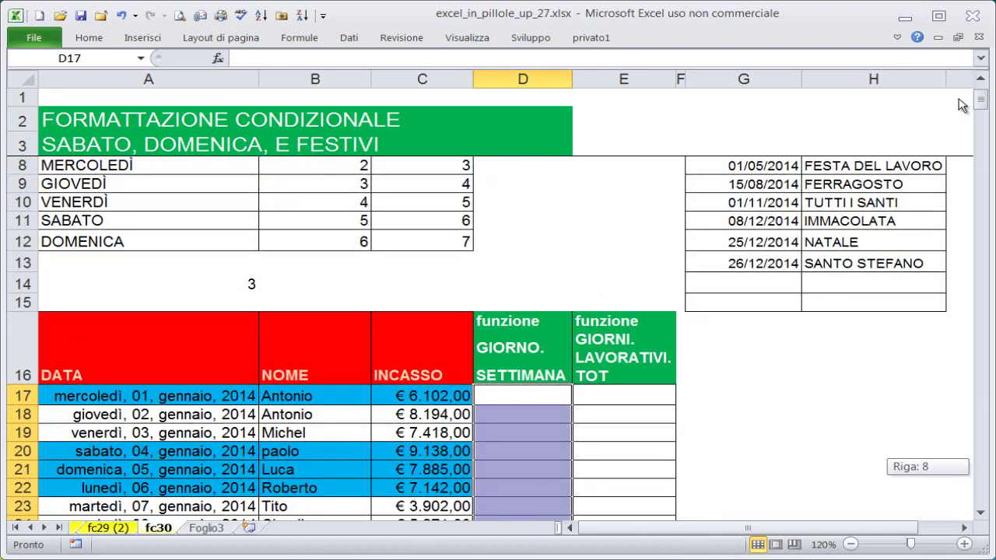
click(638, 397)
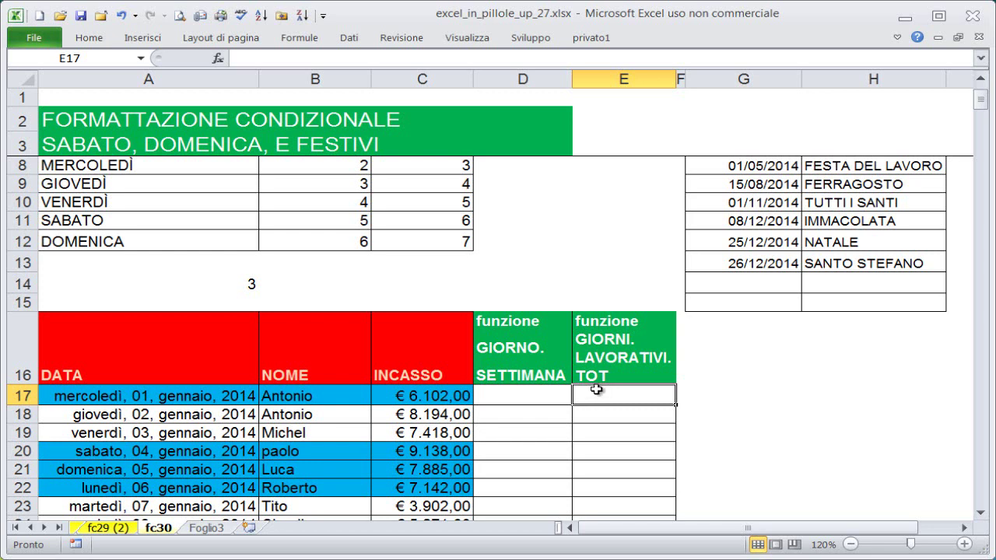
Step: Enter =GIORNI.LAVORATIVI.TOT(A17;A381;G5:G15) in E17, giving 253 working days excluding VACANZE holidays
text(=)
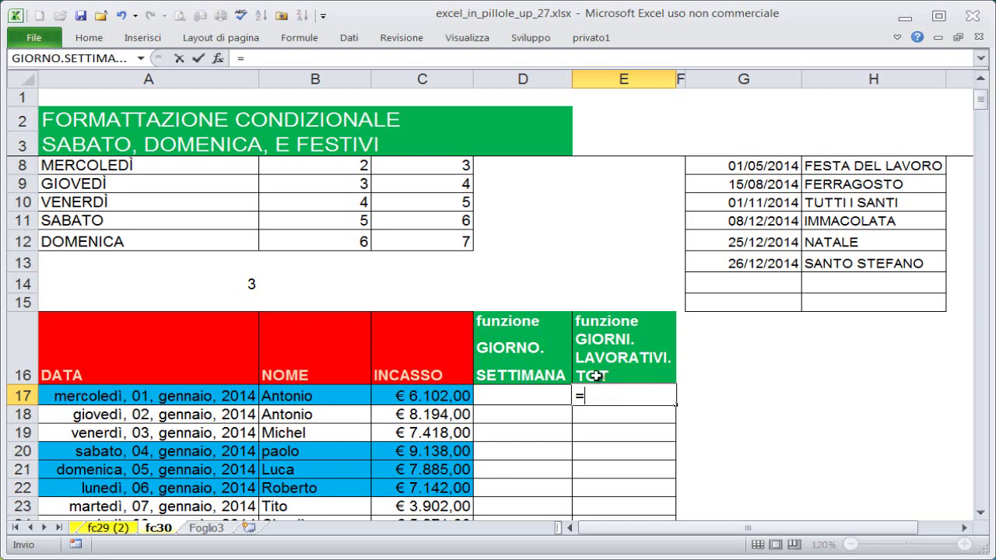
text(giorni)
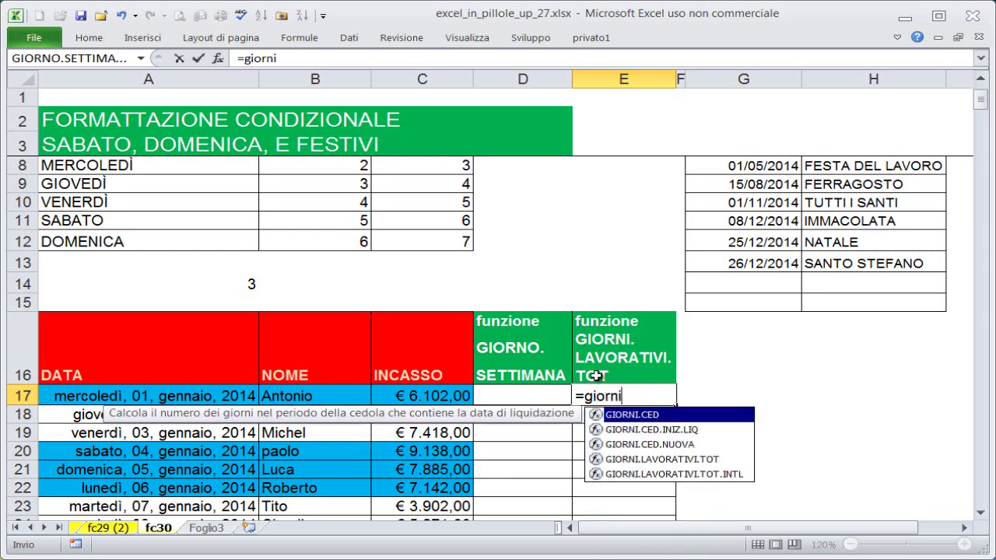
key(Down)
key(Down)
key(Down)
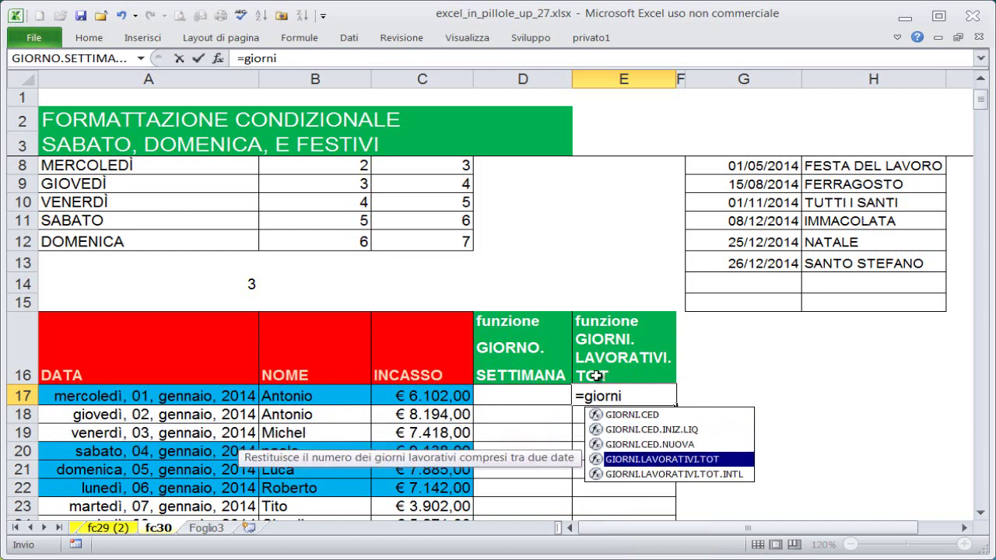
key(Tab)
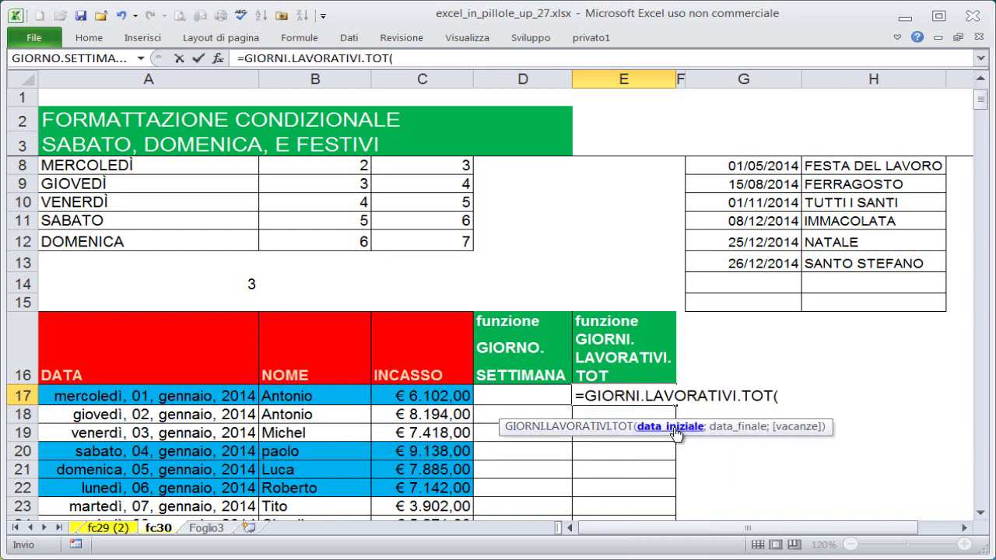
click(191, 395)
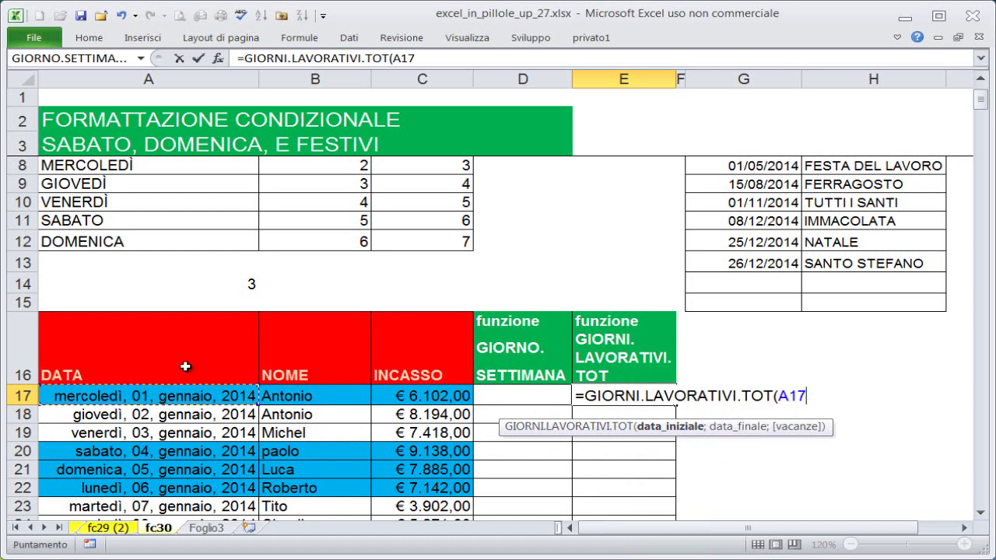
text(;)
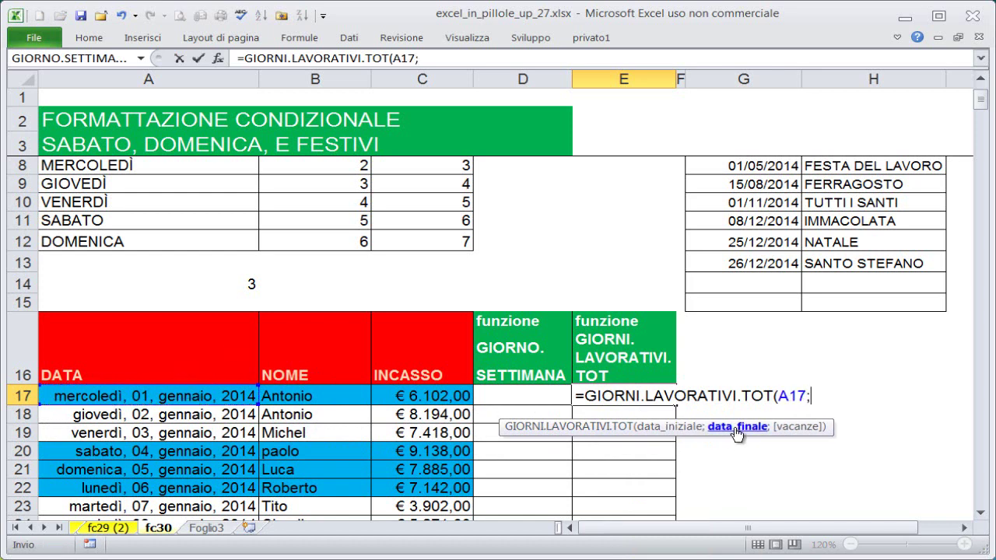
click(229, 396)
key(ctrl+Down)
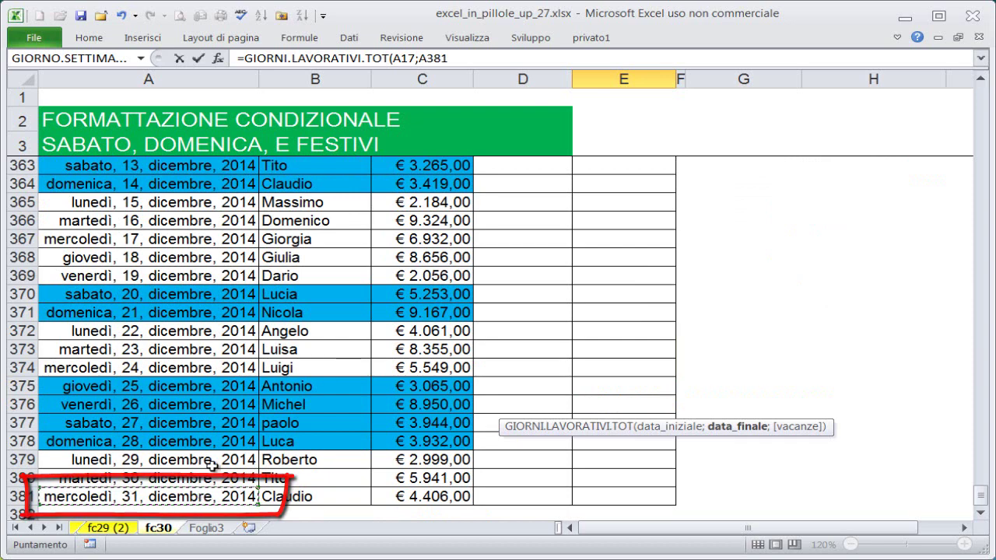
text(;)
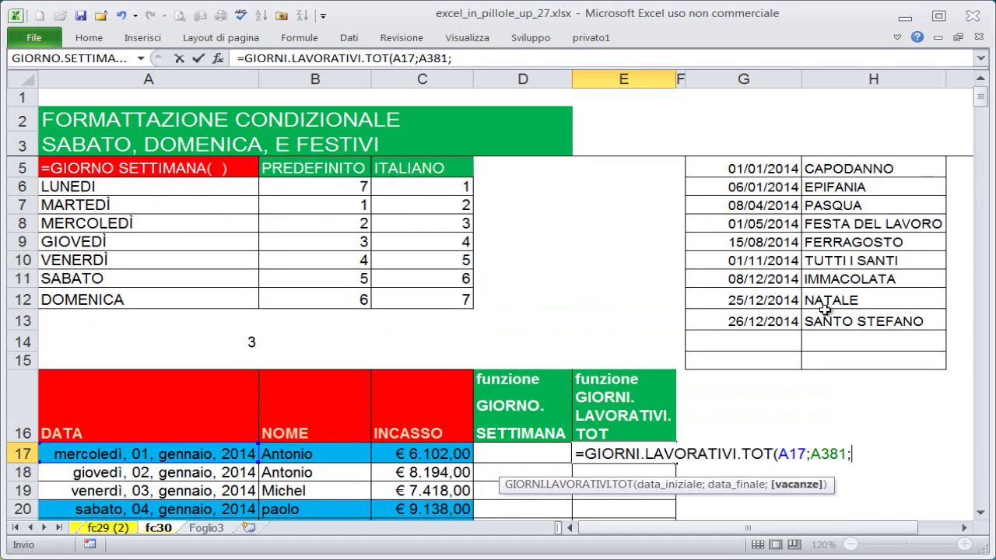
scroll(824, 299, up, 2)
scroll(787, 246, up, 1)
drag(766, 186, 710, 374)
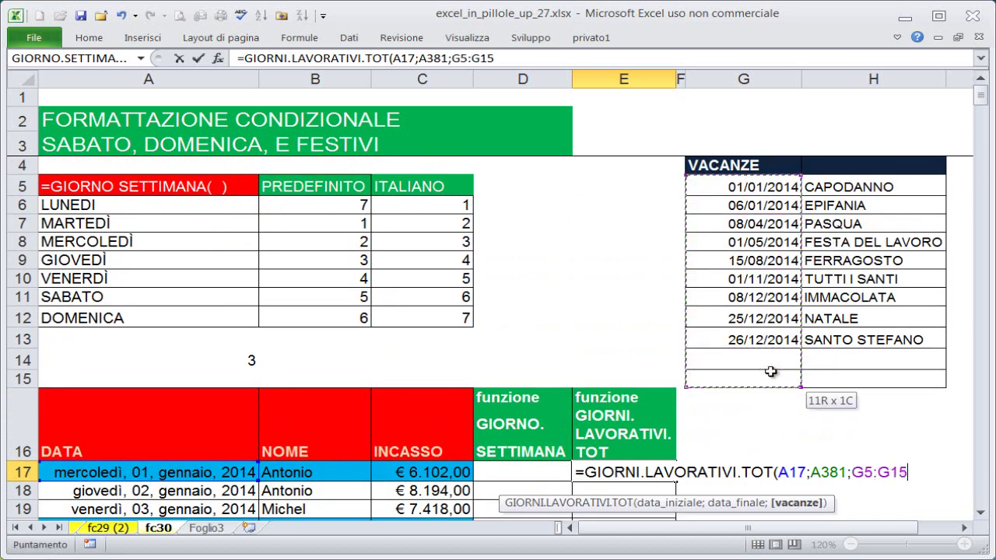
text())
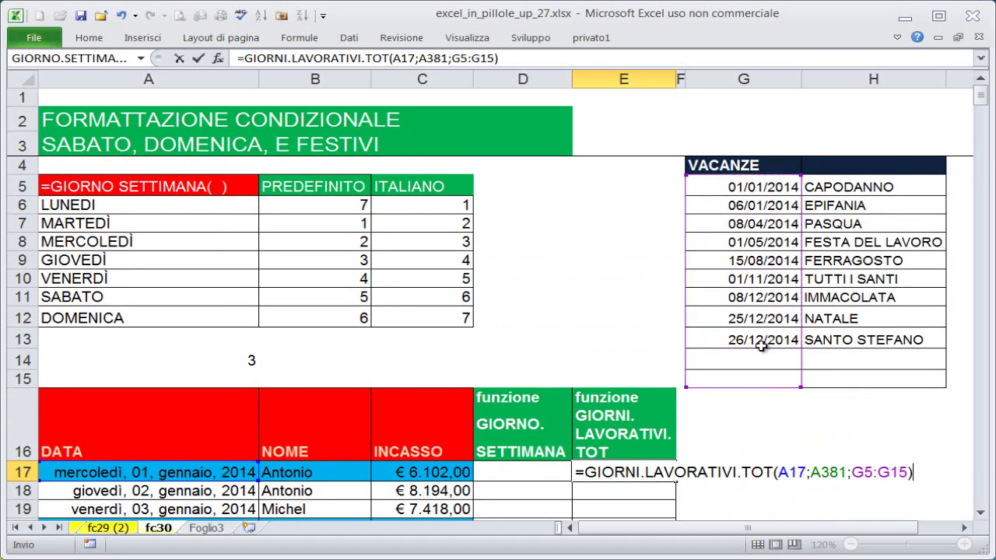
key(ctrl+Return)
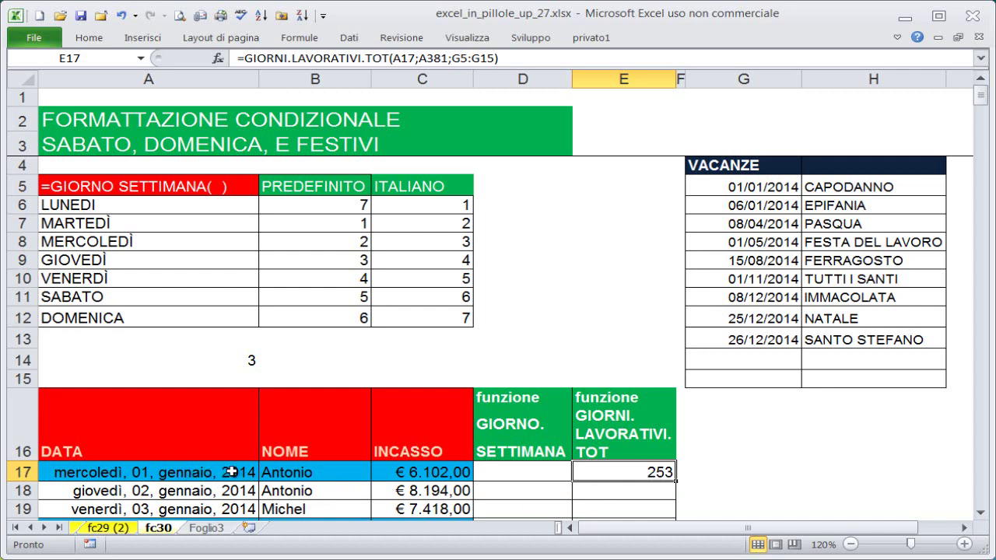
Step: Check the dates in A20, A18 and A17, then reopen E17's GIORNI.LAVORATIVI.TOT formula for editing
scroll(201, 472, down, 1)
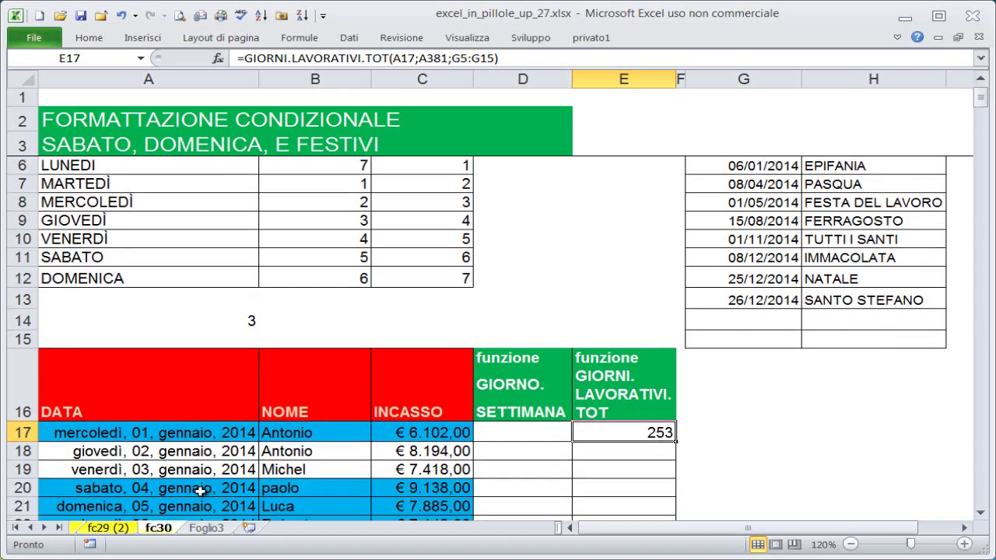
click(190, 490)
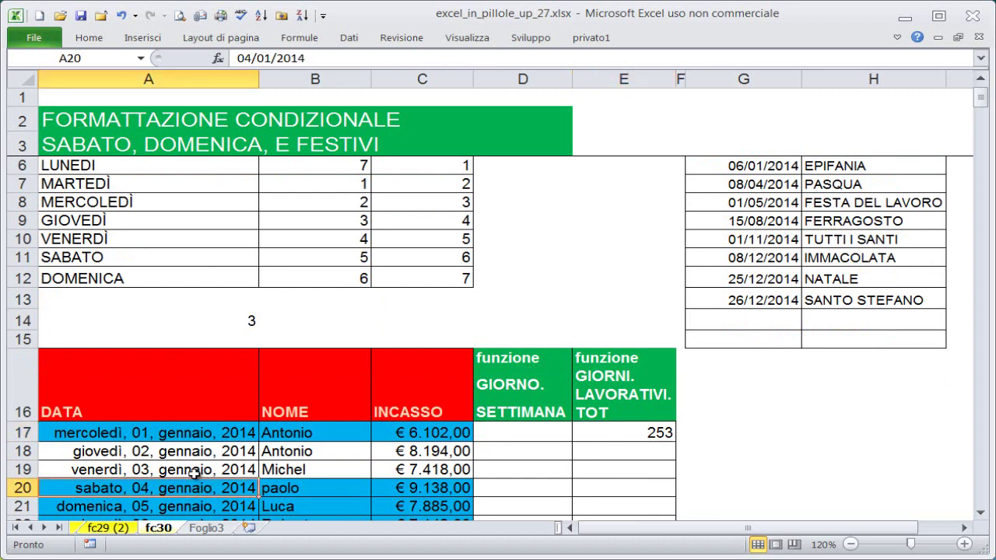
click(194, 456)
click(223, 434)
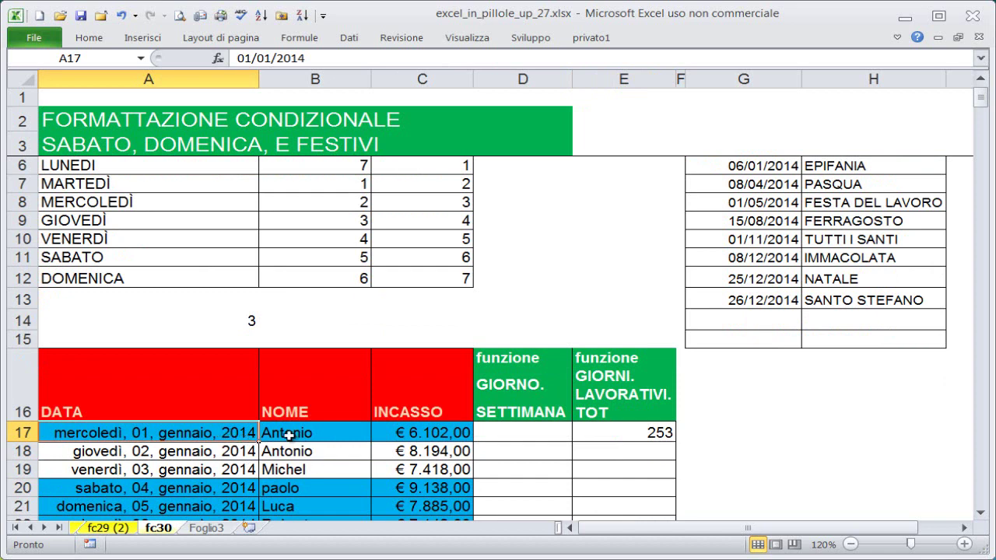
double_click(636, 435)
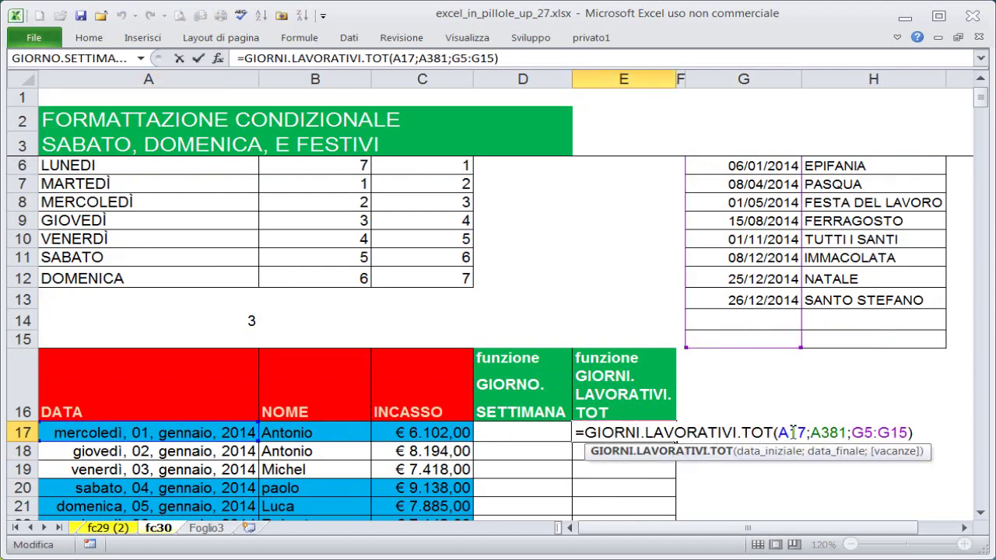
Step: Rewrite E17 as =GIORNI.LAVORATIVI.TOT($A17;$A17) so it tests its own row's date
drag(782, 434, 928, 434)
key(Delete)
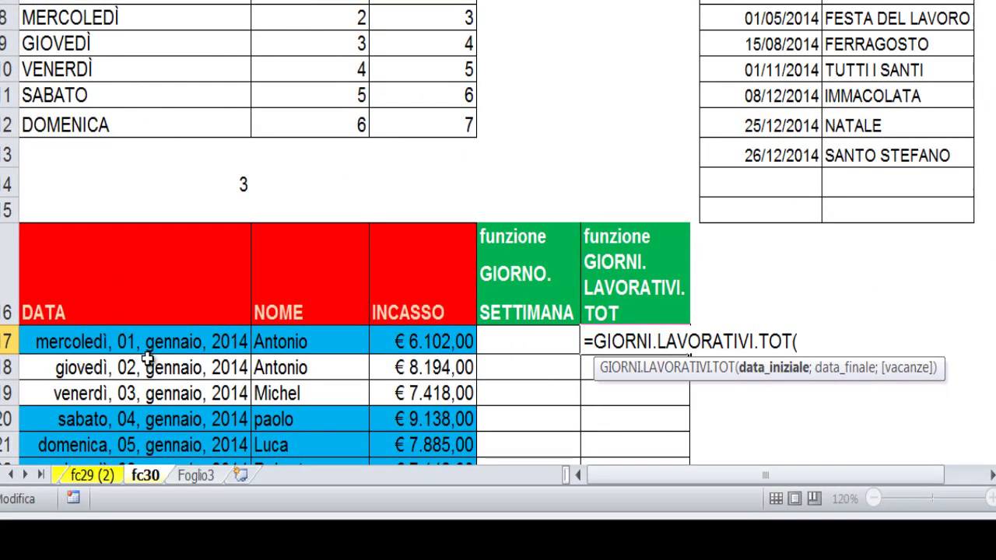
click(148, 336)
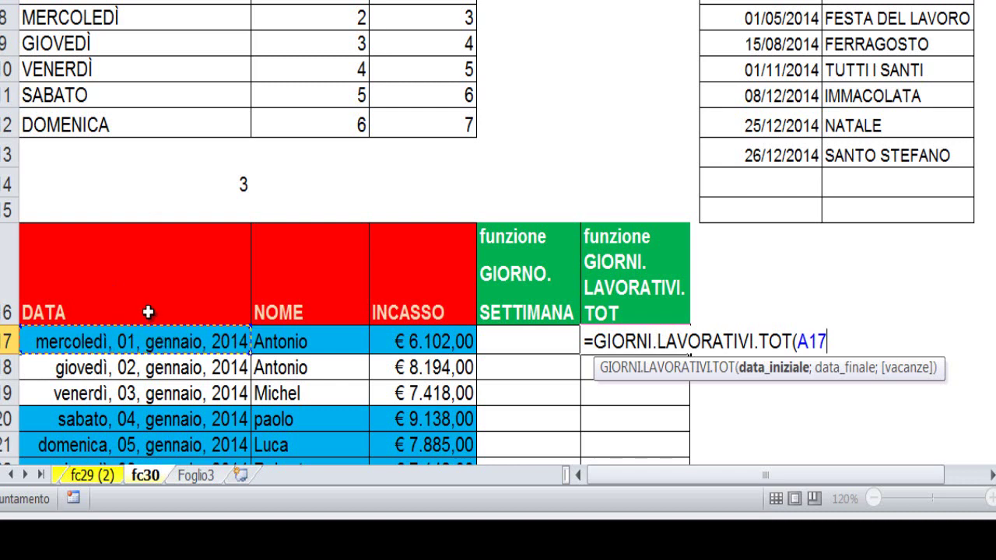
key(F4)
key(F4)
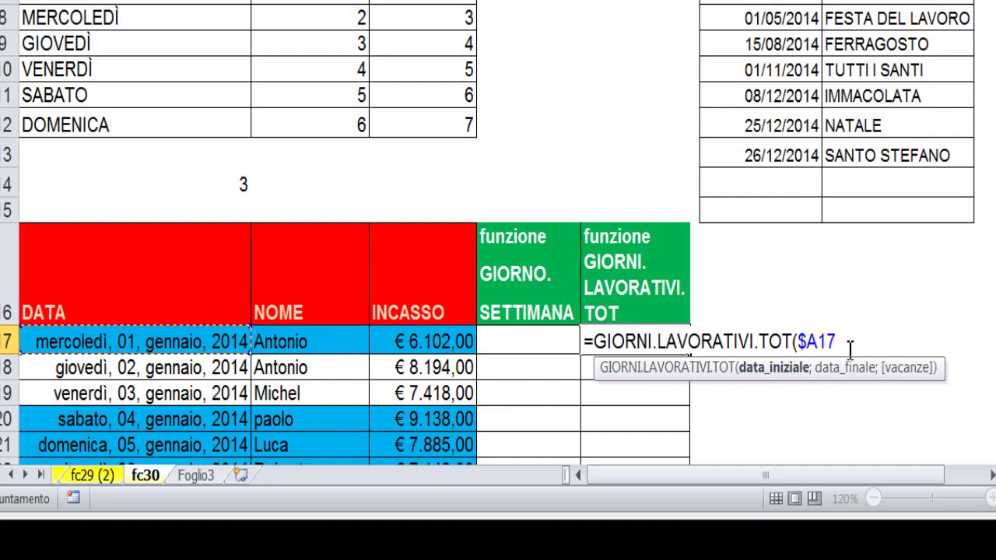
text(;)
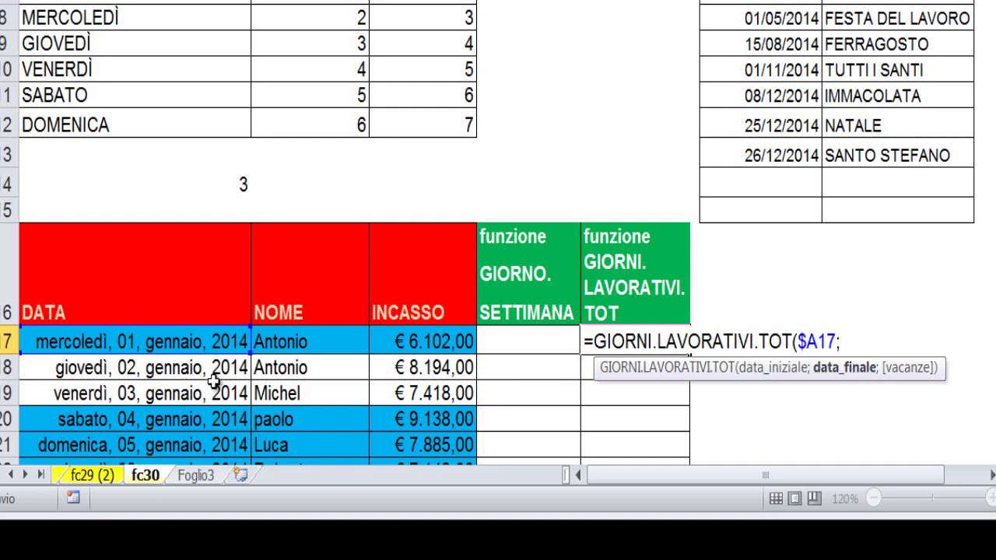
click(200, 343)
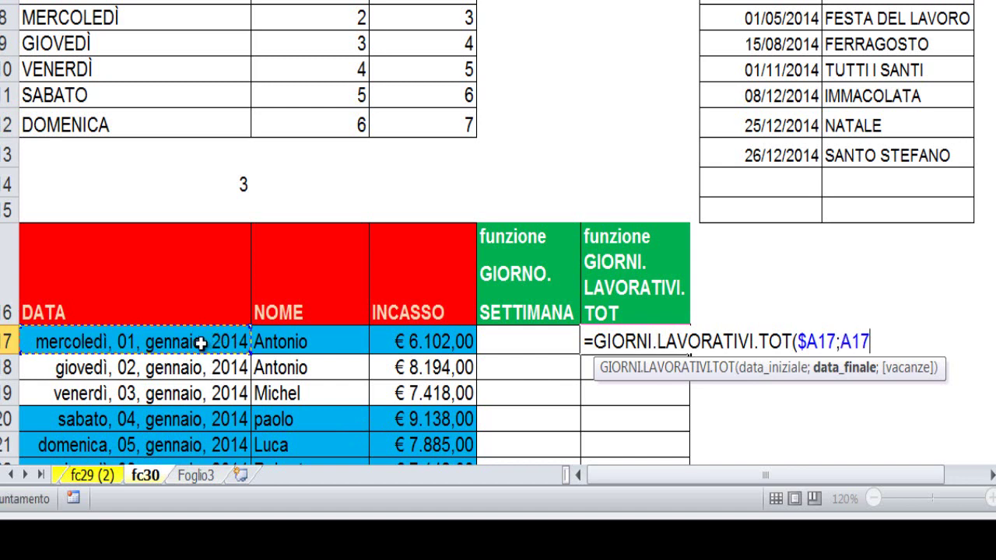
key(F4)
key(F4)
key(F4)
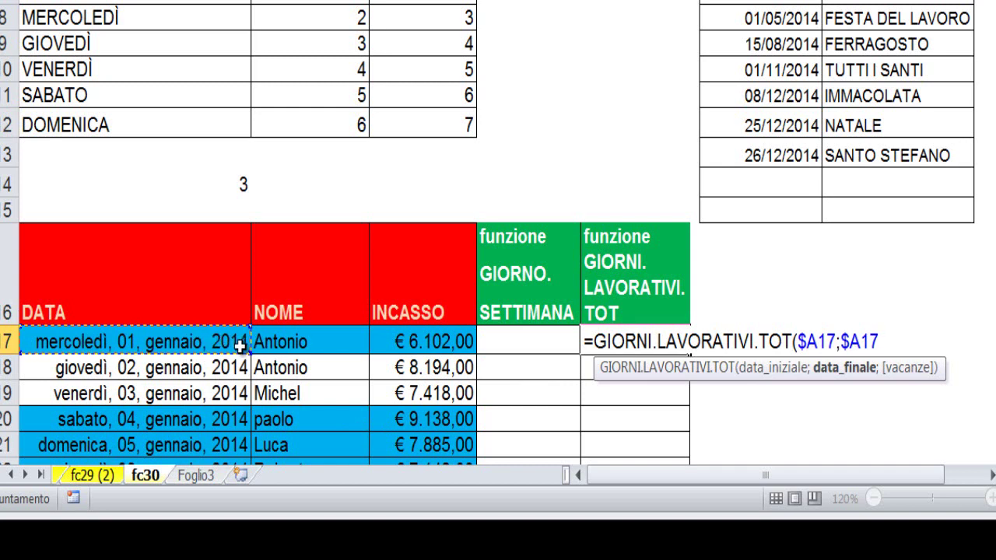
text())
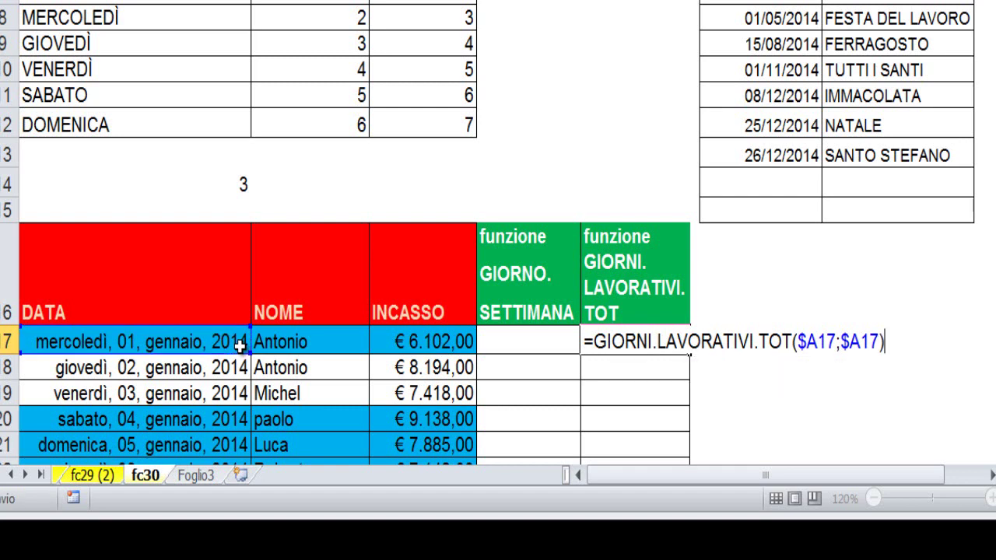
key(Return)
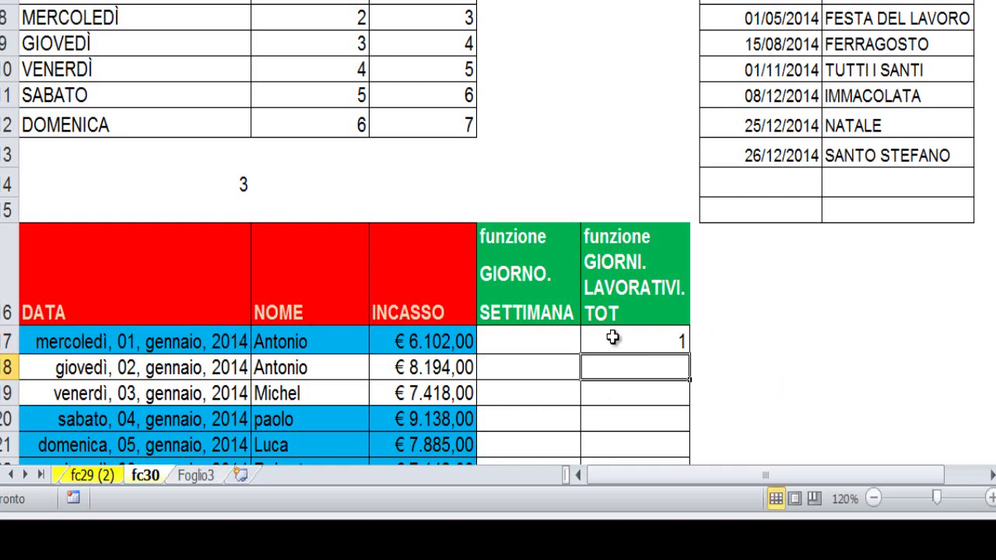
Step: Fill the E17 formula down to E21, giving 1,1,1,0,0
click(612, 340)
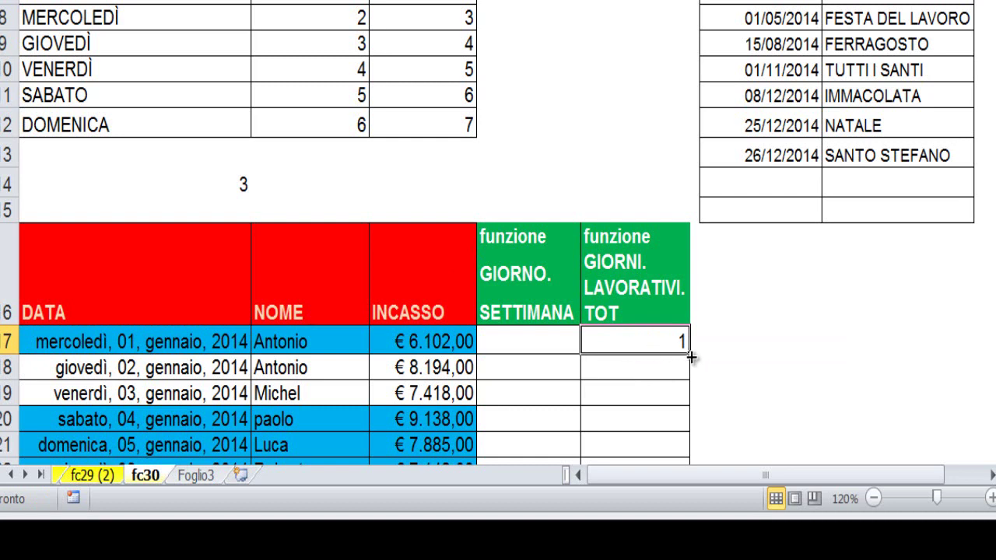
drag(687, 354, 682, 460)
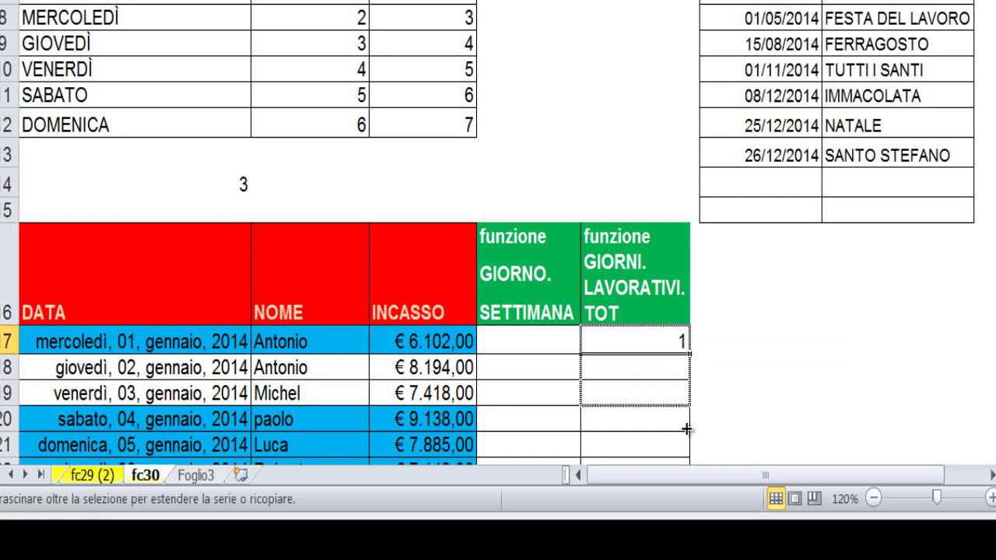
click(671, 345)
Step: Add $G$5:$G$15 as E17's holidays argument, so 1 January 2014 returns 0
double_click(674, 347)
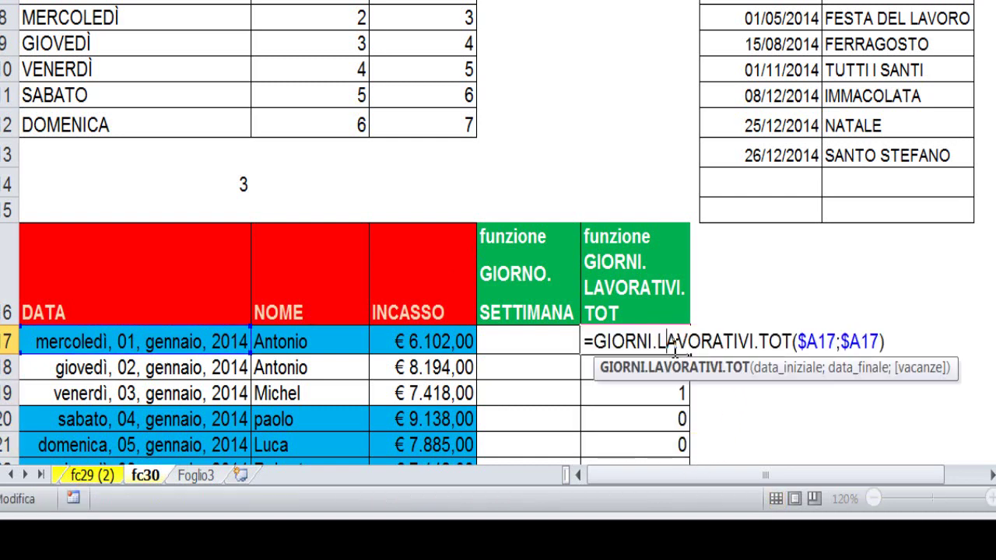
click(882, 341)
text(;)
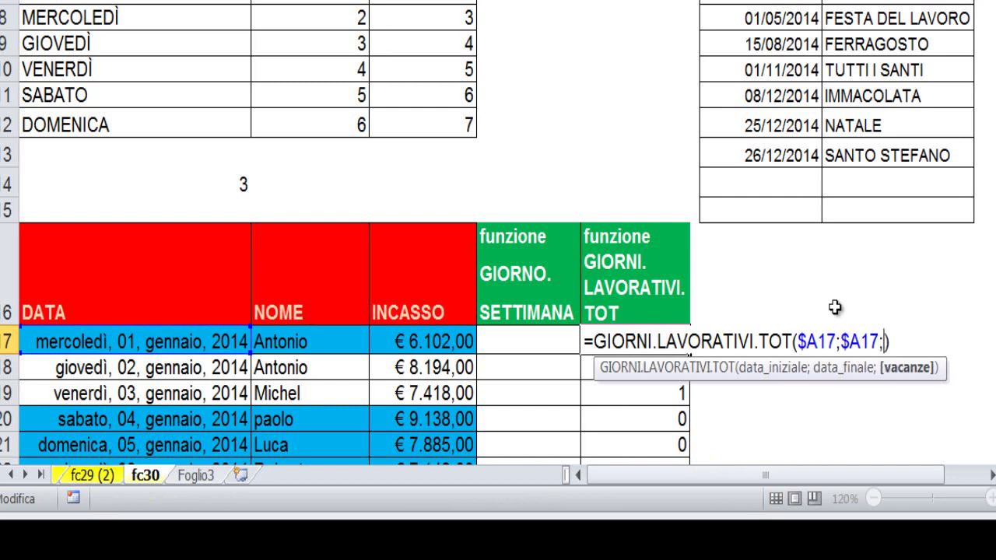
scroll(916, 222, up, 1)
drag(791, 4, 800, 250)
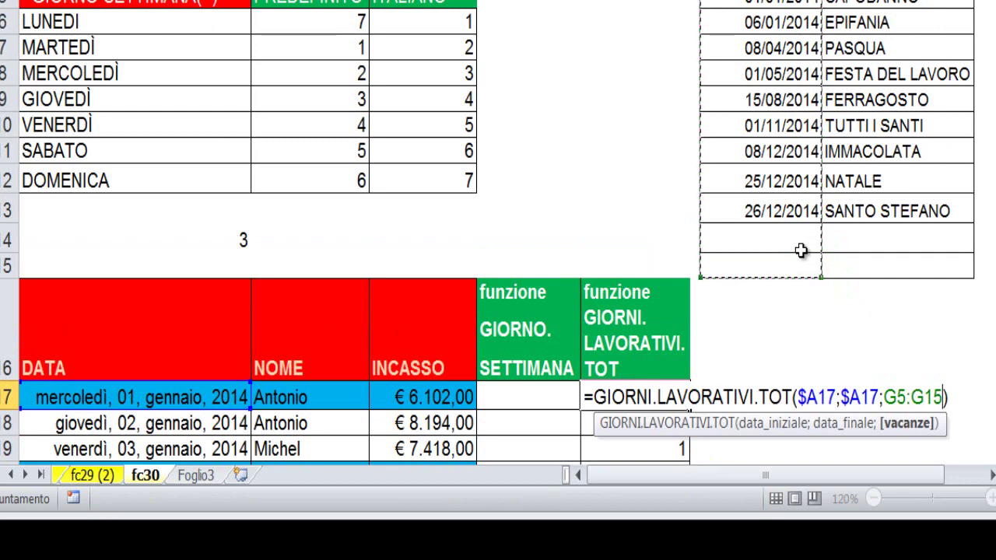
key(F4)
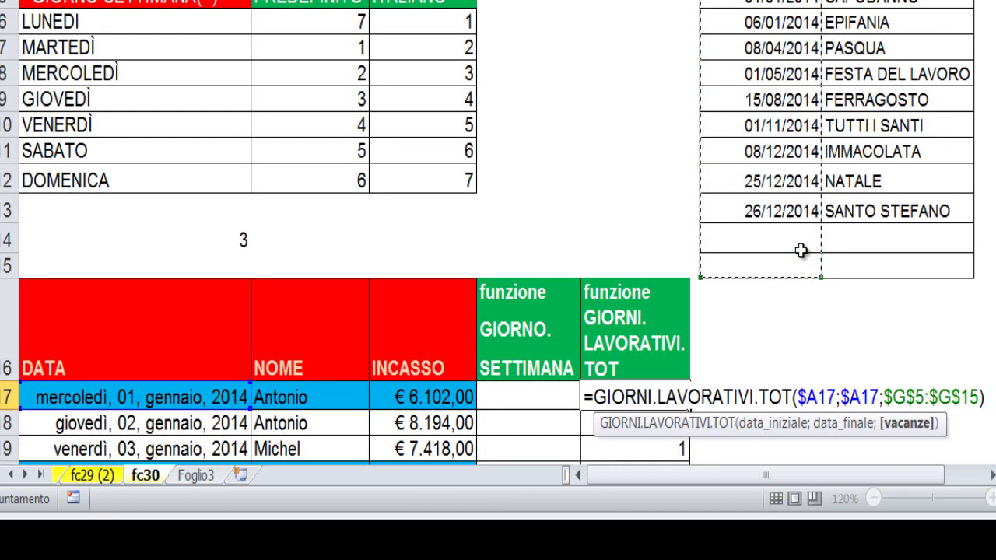
key(ctrl+Return)
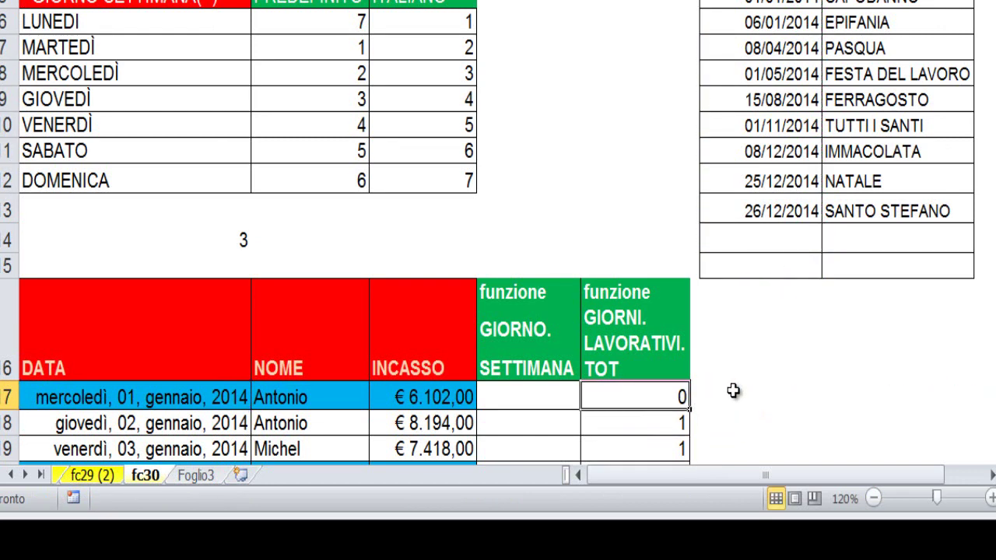
scroll(732, 392, down, 1)
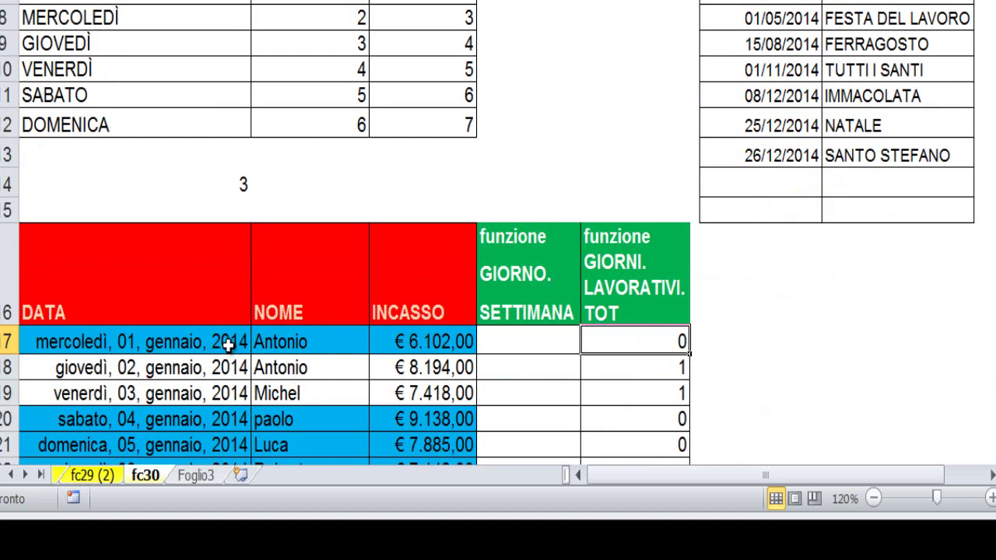
click(176, 371)
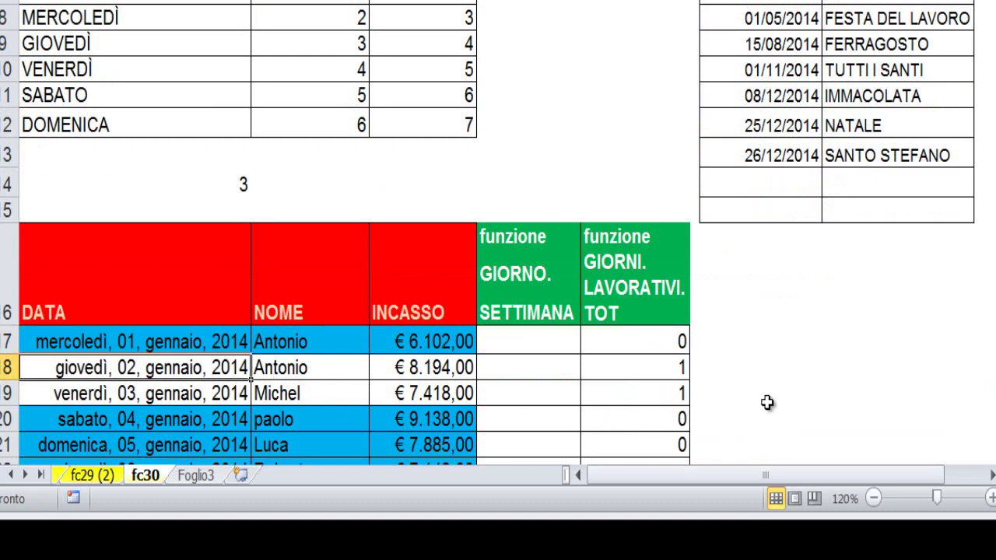
click(677, 372)
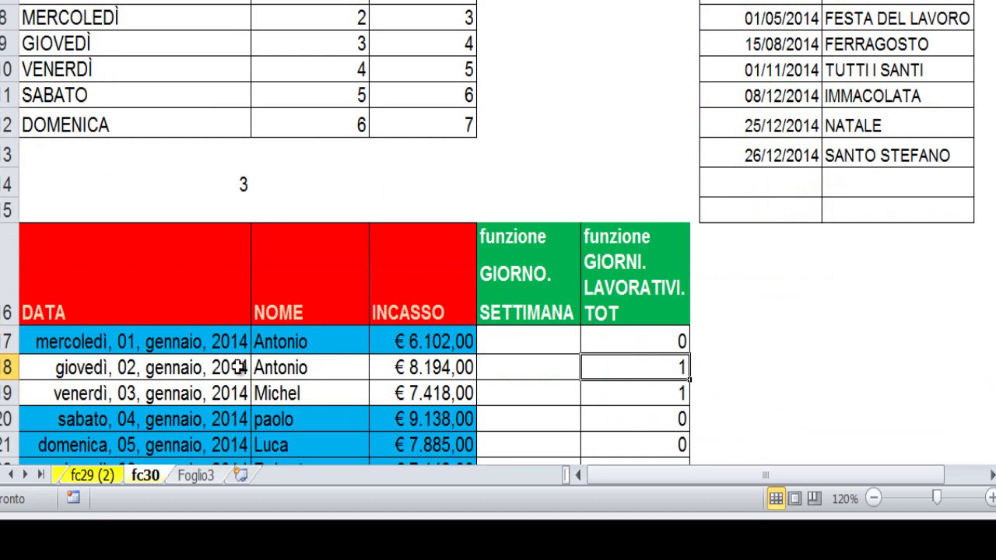
click(227, 394)
click(674, 394)
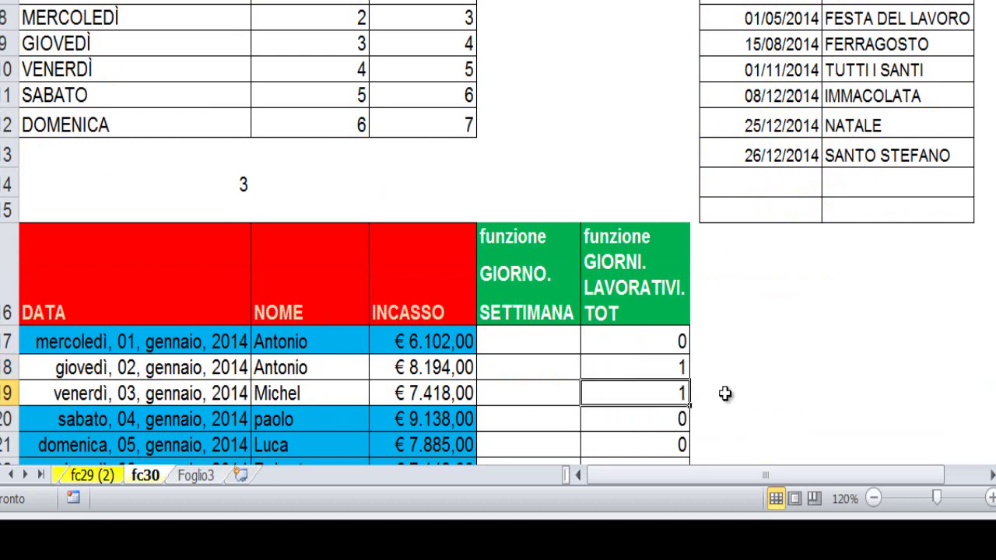
scroll(739, 390, down, 2)
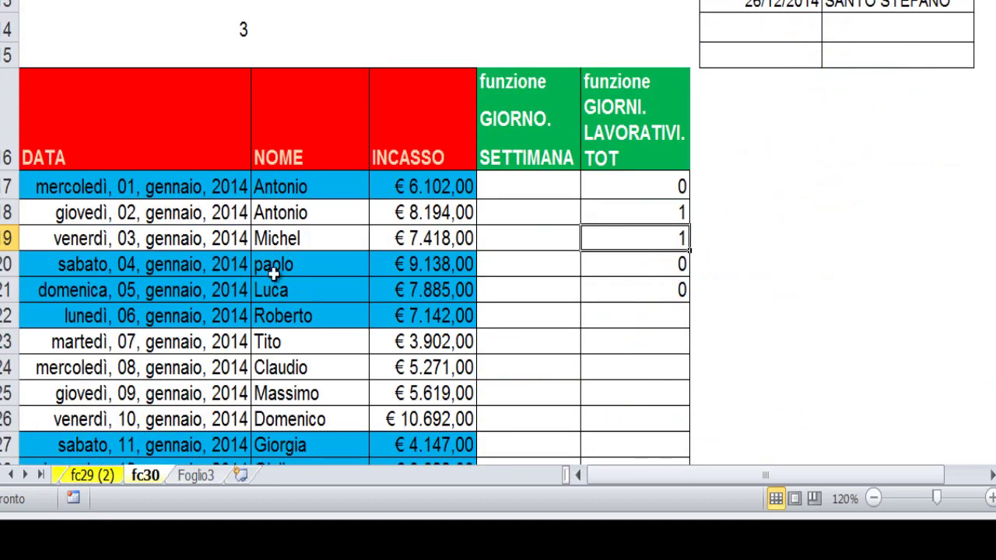
click(667, 273)
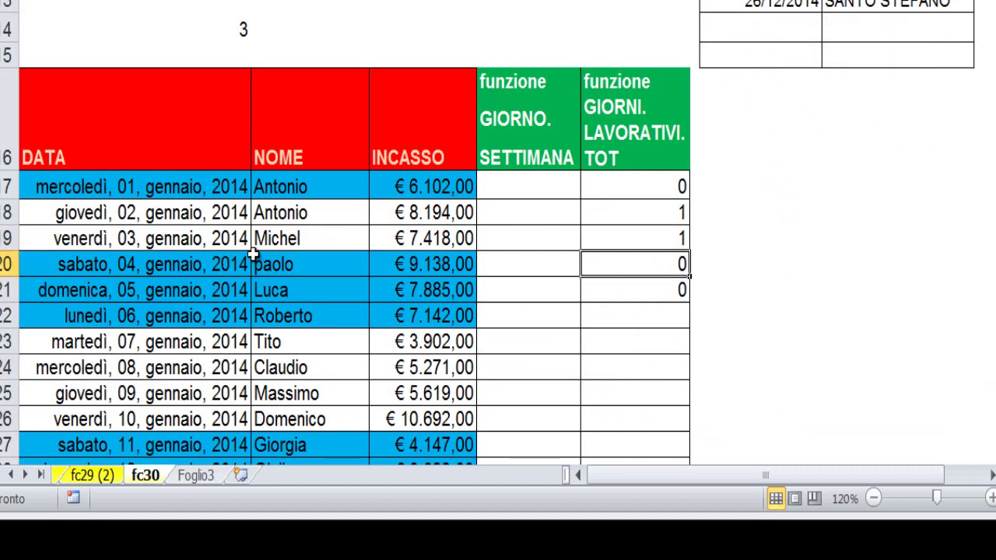
click(193, 270)
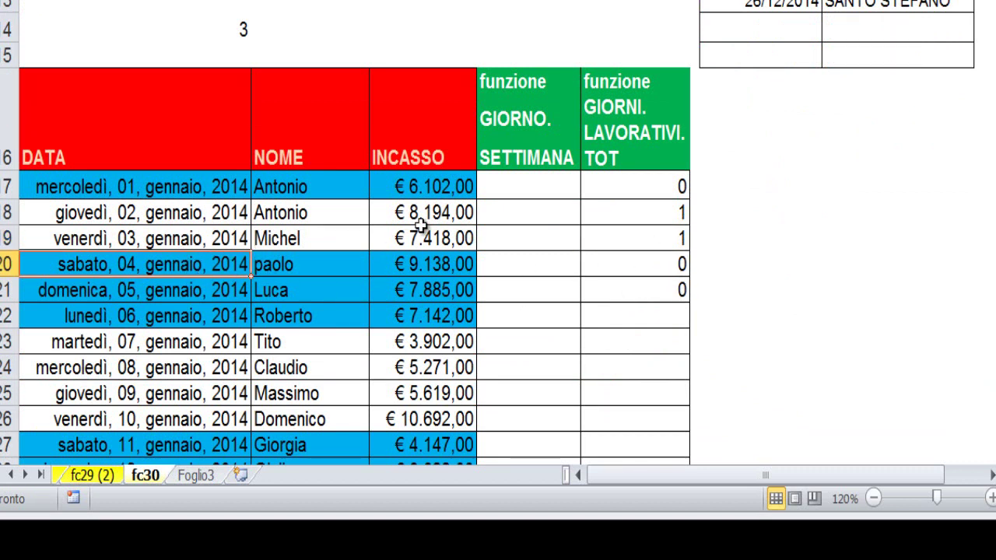
click(674, 264)
click(678, 193)
drag(679, 222, 669, 311)
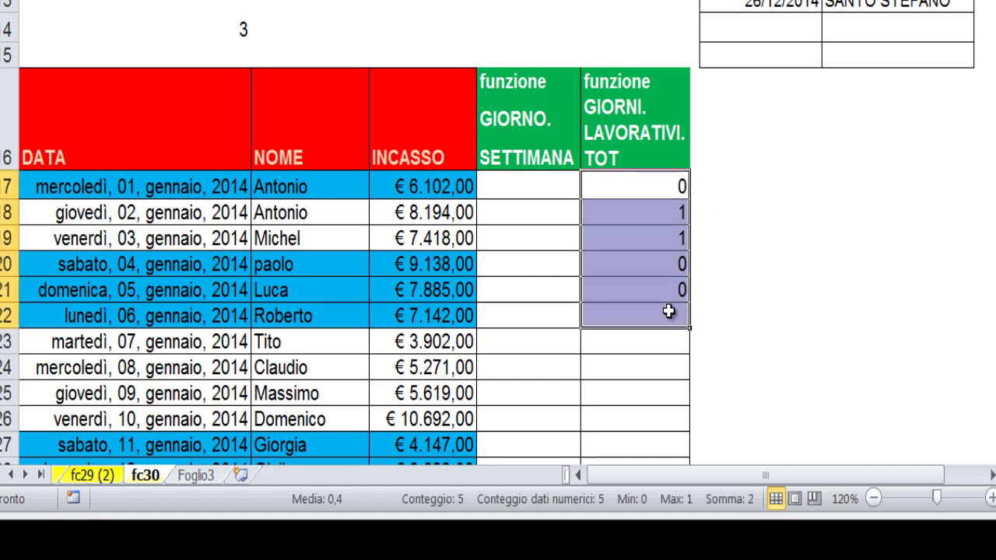
click(677, 185)
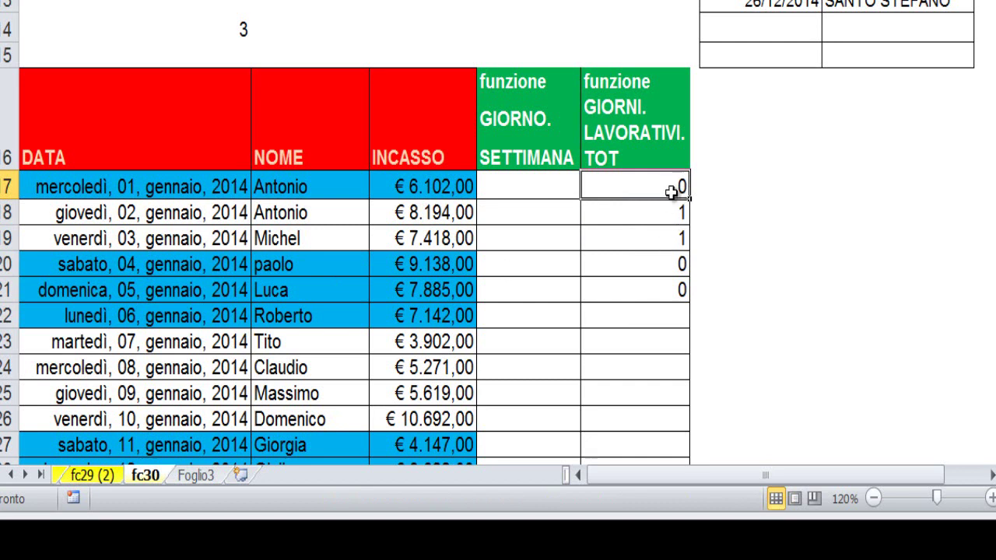
click(675, 215)
click(657, 268)
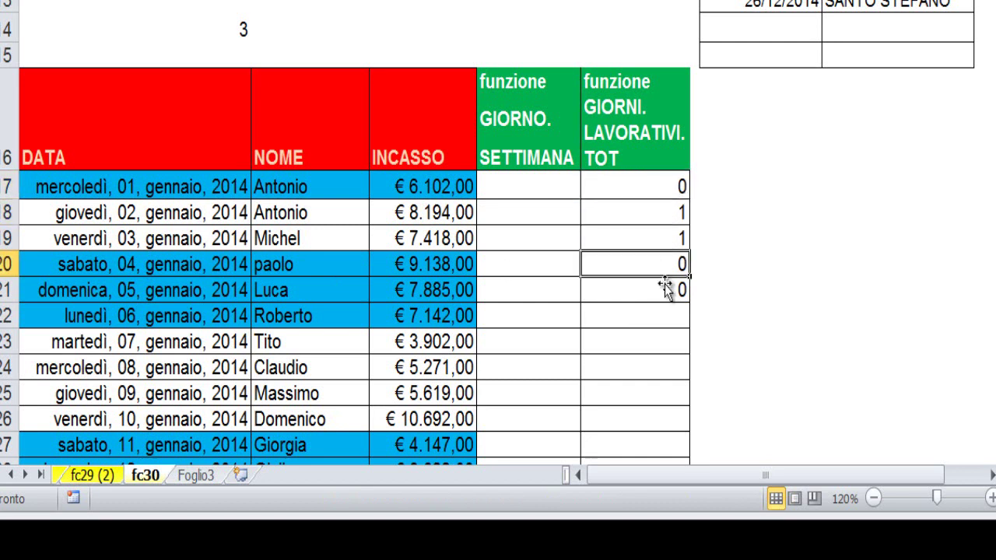
click(665, 287)
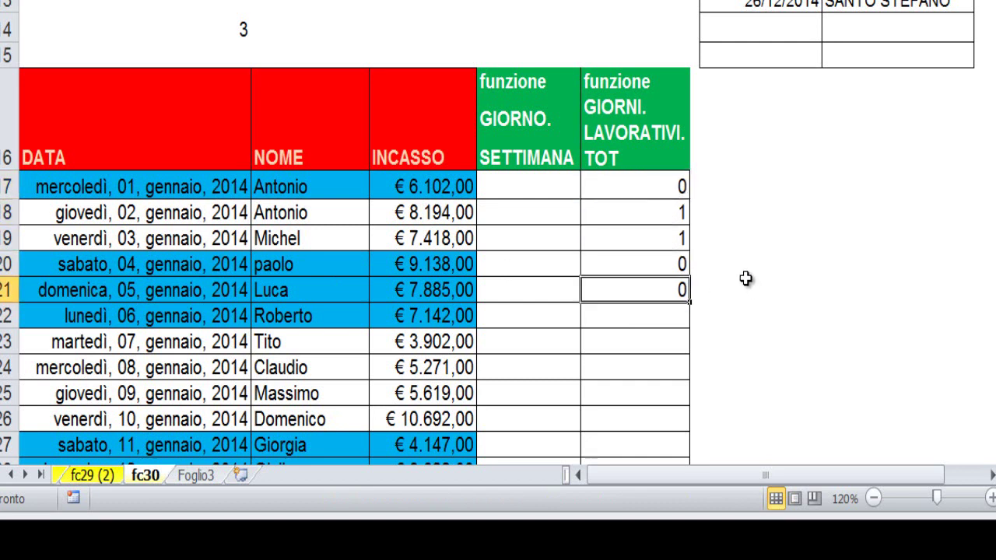
scroll(750, 284, up, 1)
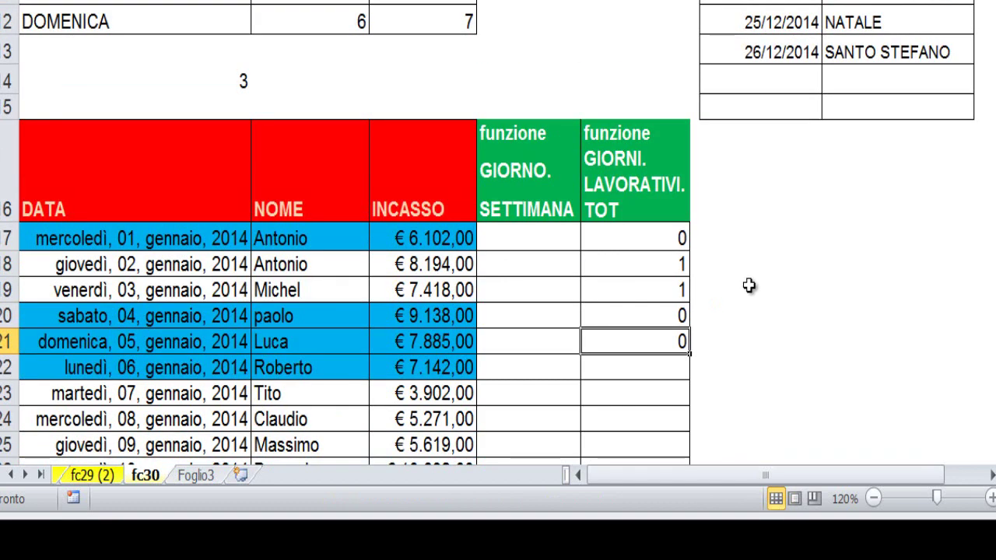
click(681, 242)
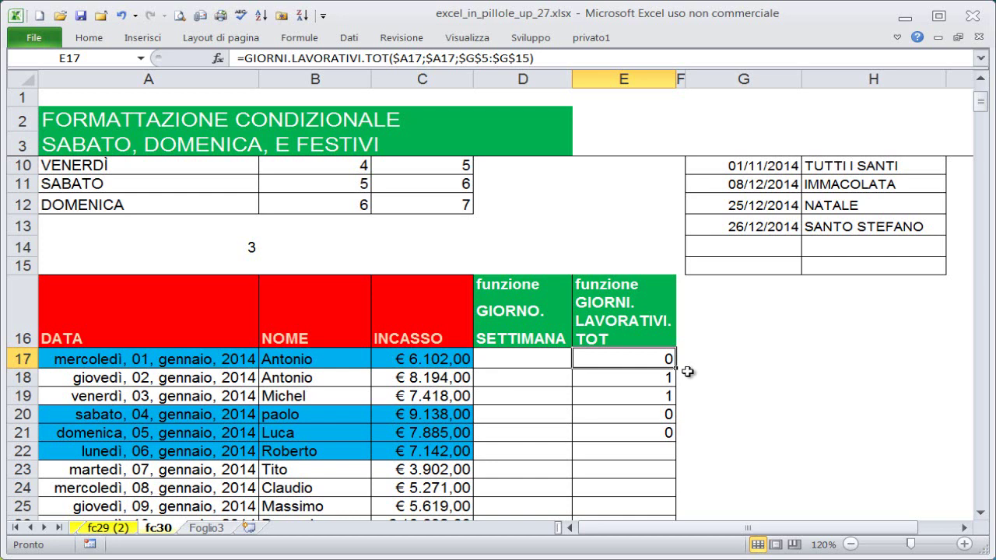
click(666, 378)
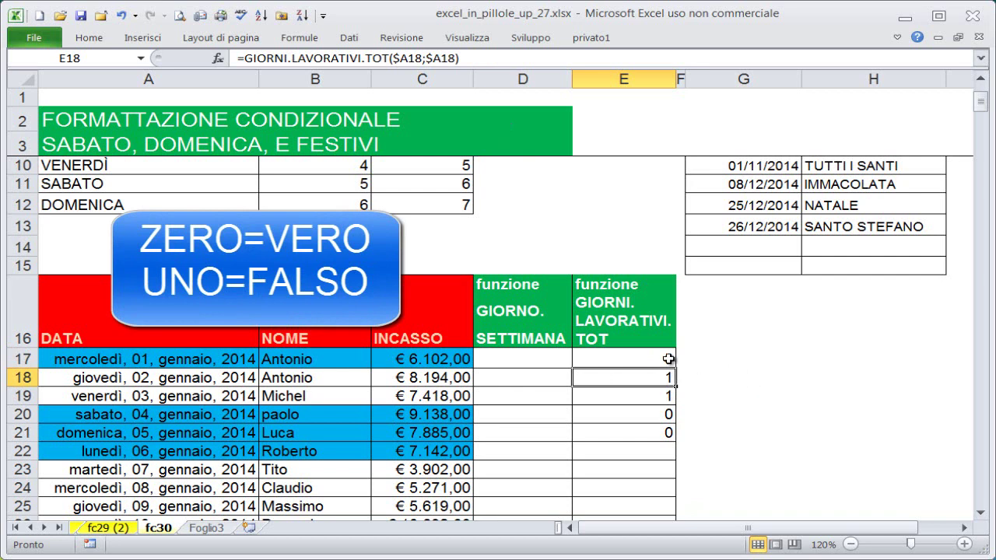
Step: Wrap E17 as =NON(GIORNI.LAVORATIVI.TOT($A17;$A17;$G$5:$G$15)), returning VERO for the holiday
click(668, 359)
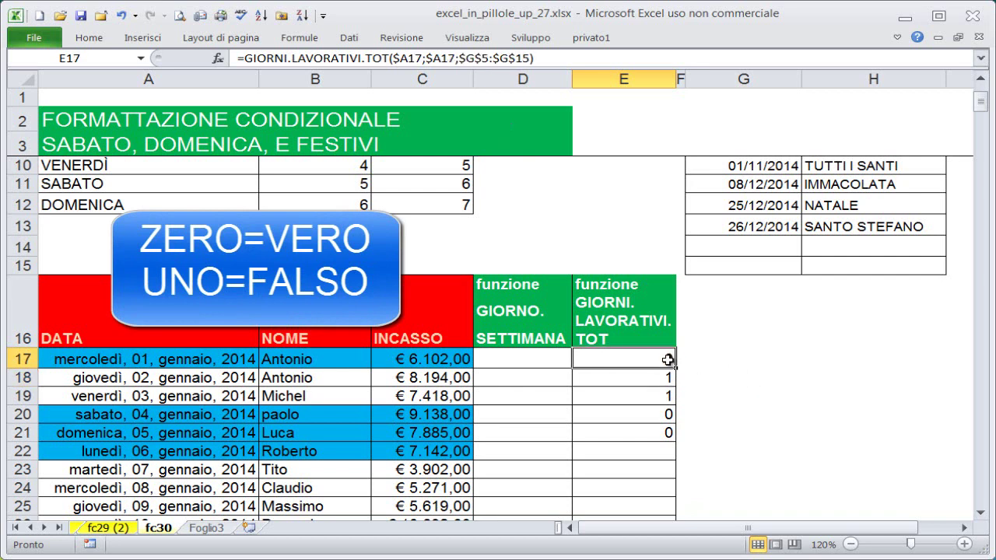
double_click(661, 360)
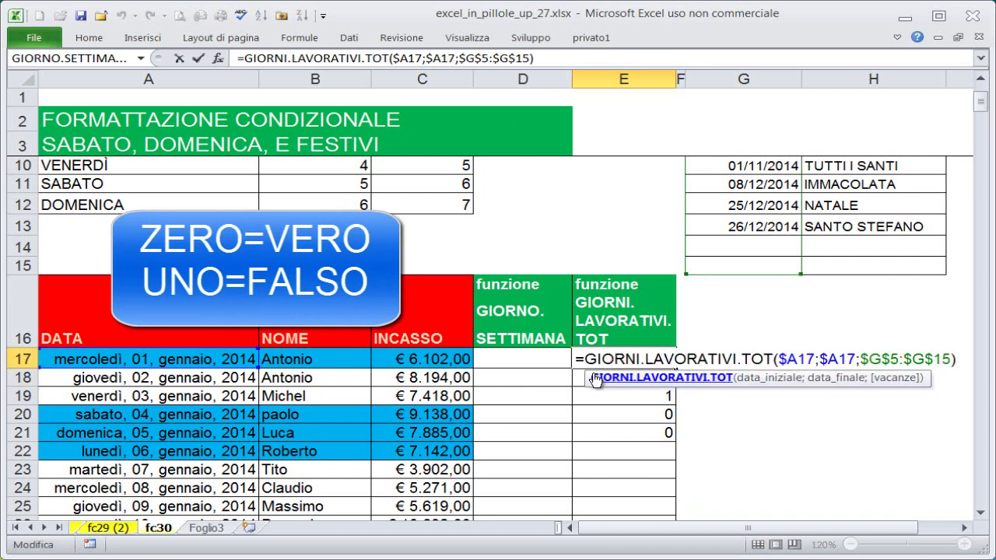
drag(589, 378, 572, 403)
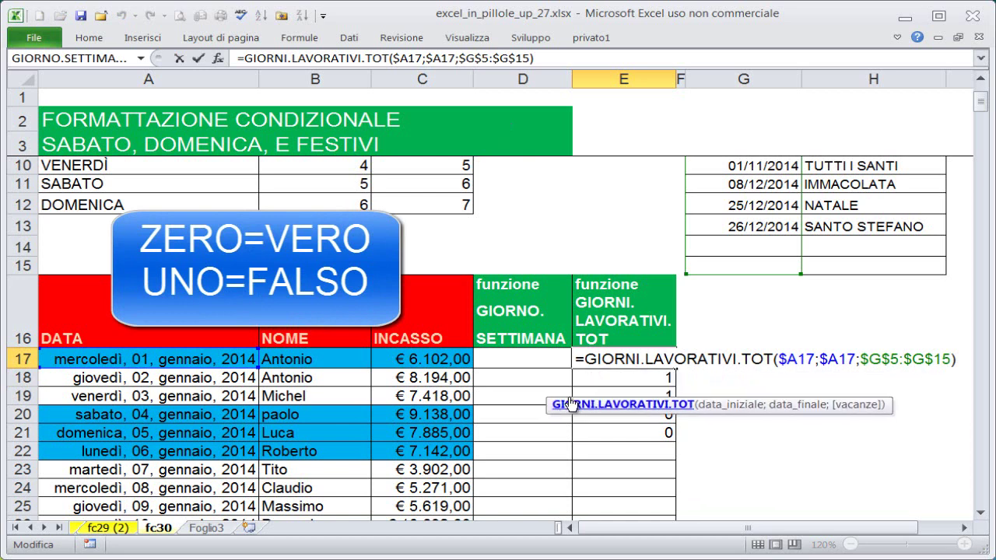
click(589, 360)
text(n)
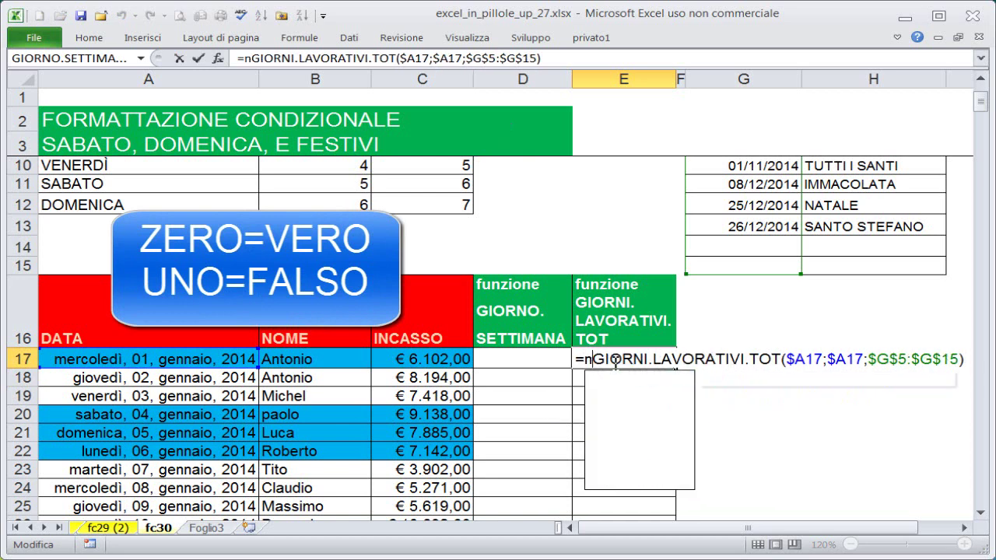
text(on)
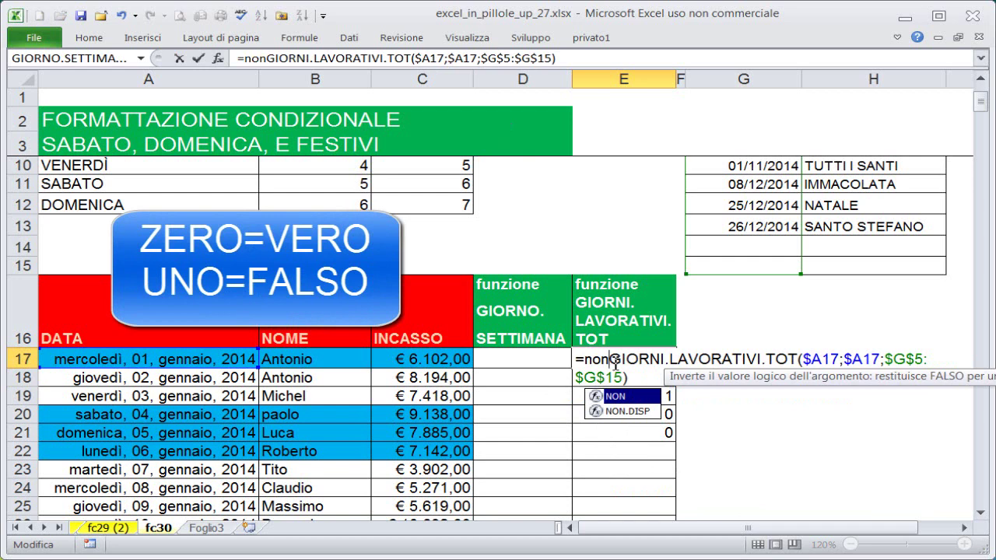
key(Tab)
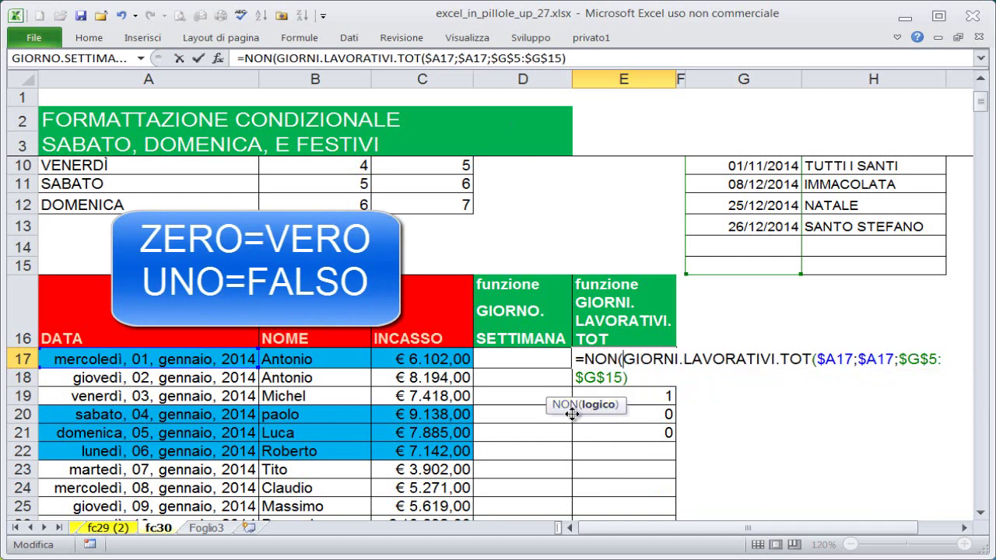
drag(571, 414, 755, 413)
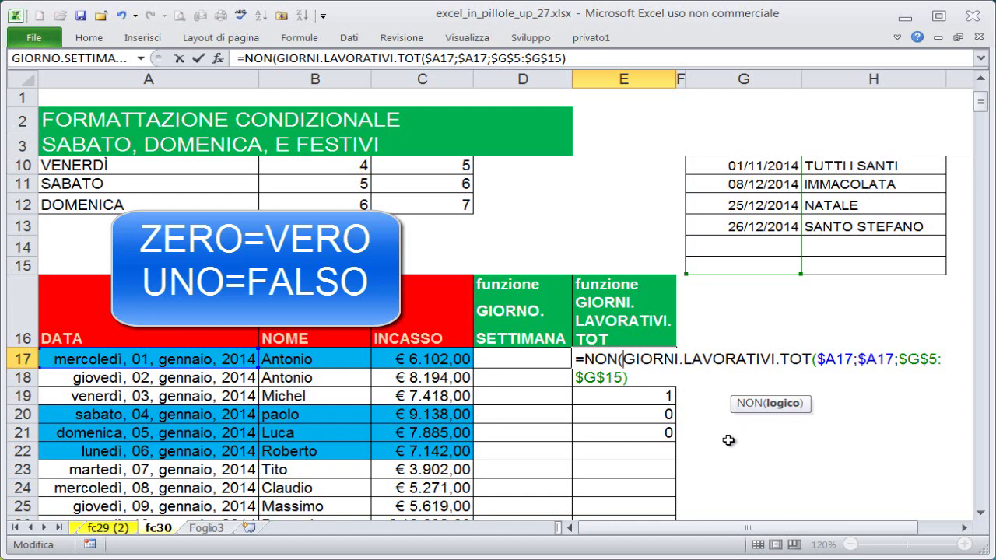
text())
click(665, 382)
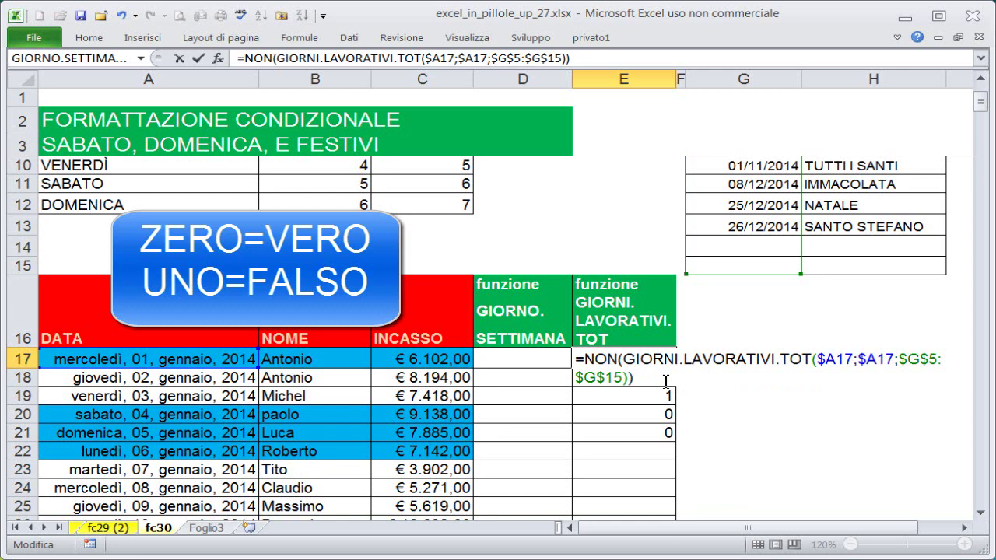
key(ctrl+Return)
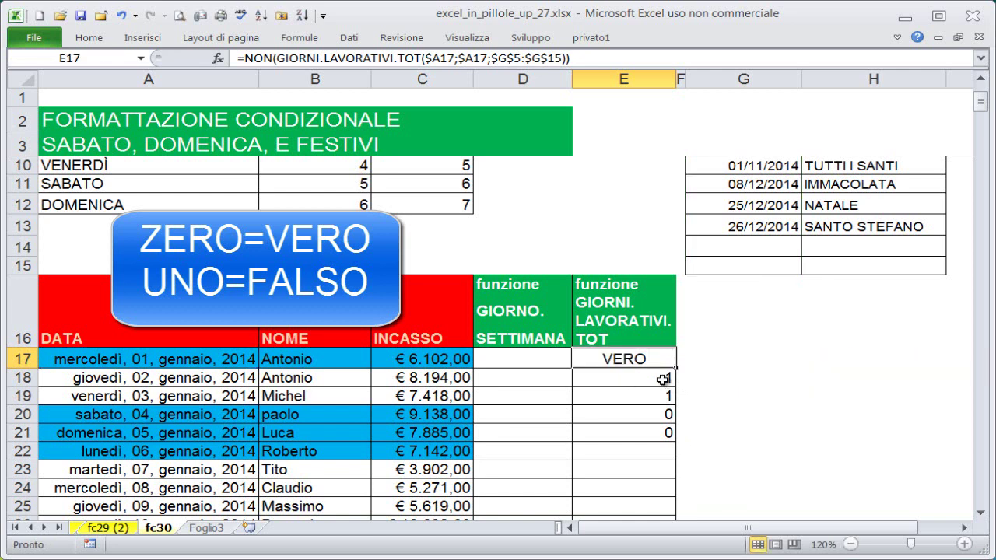
Step: Fill the NON formula down E17:E381, then select the table range A17:C381
drag(675, 367, 675, 440)
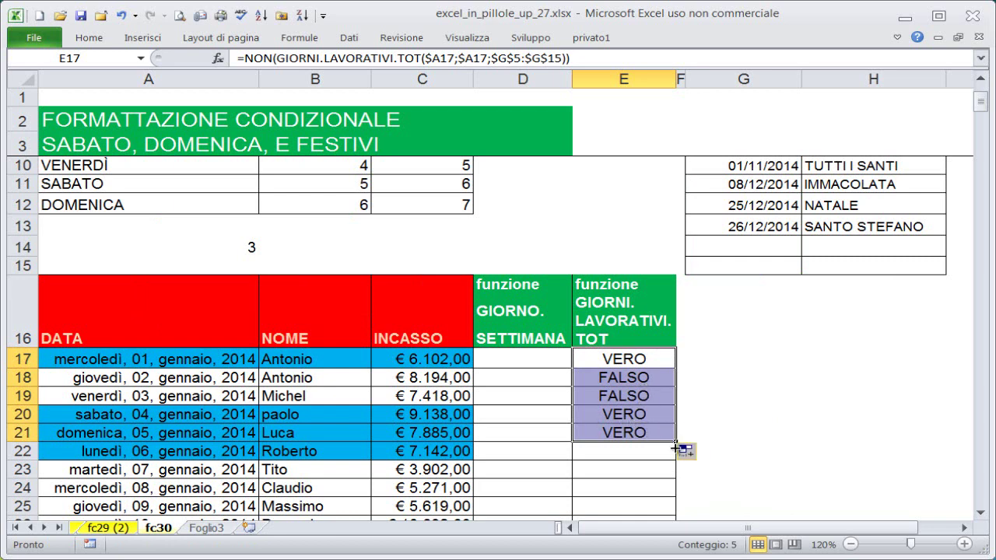
drag(674, 448, 668, 556)
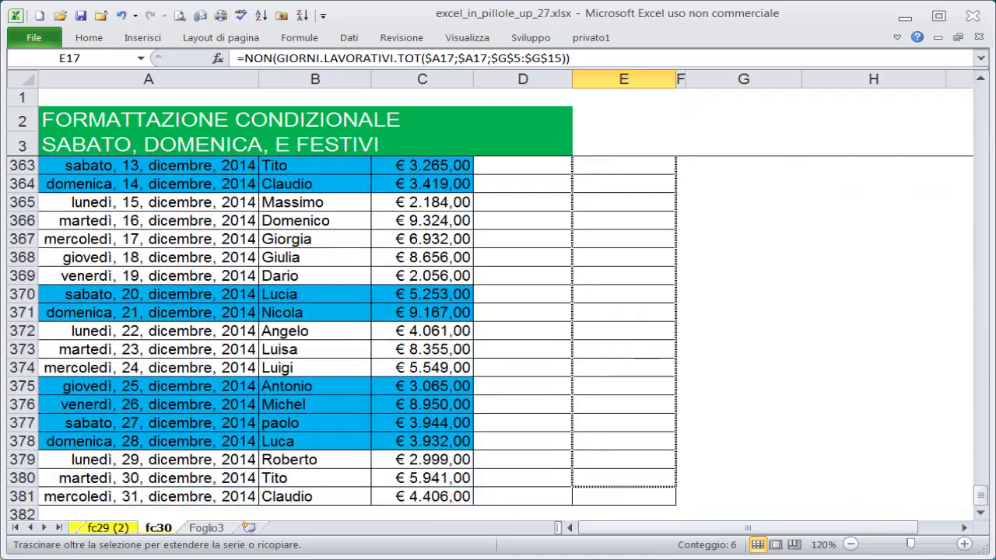
drag(669, 557, 647, 482)
key(F2)
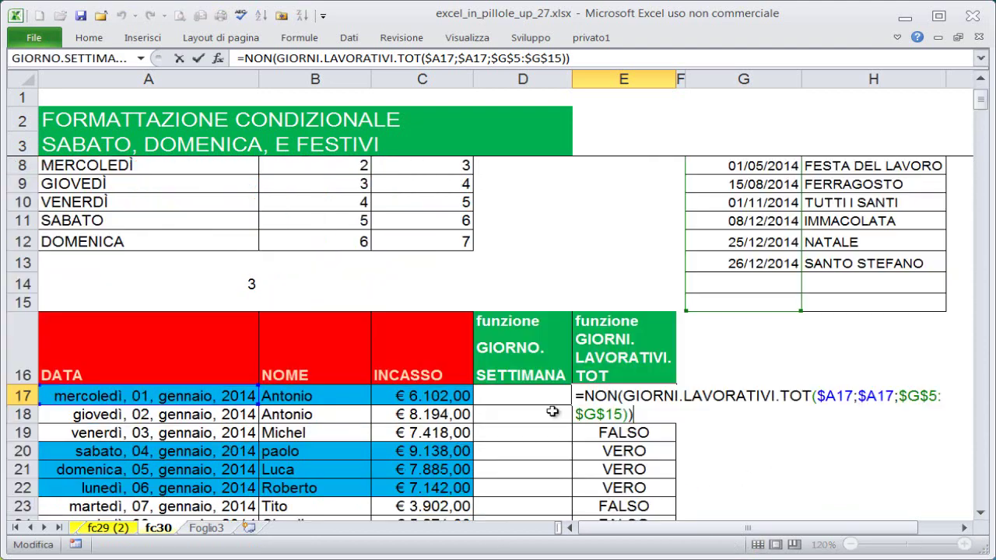
key(Escape)
drag(155, 395, 420, 395)
key(ctrl+shift+Down)
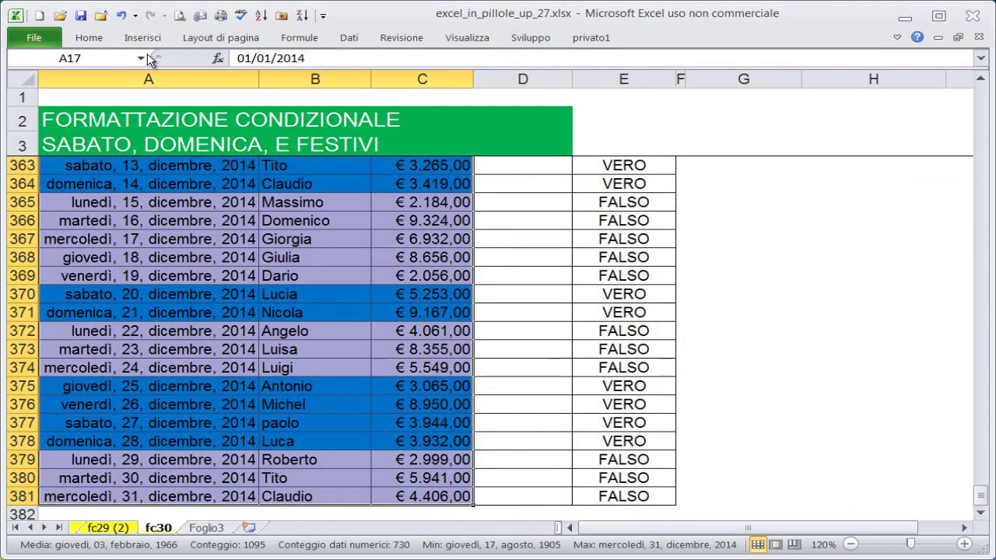
Step: Delete the old weekend-highlighting conditional formatting rule from A17:C381
key(alt)
key(h)
key(l)
key(r)
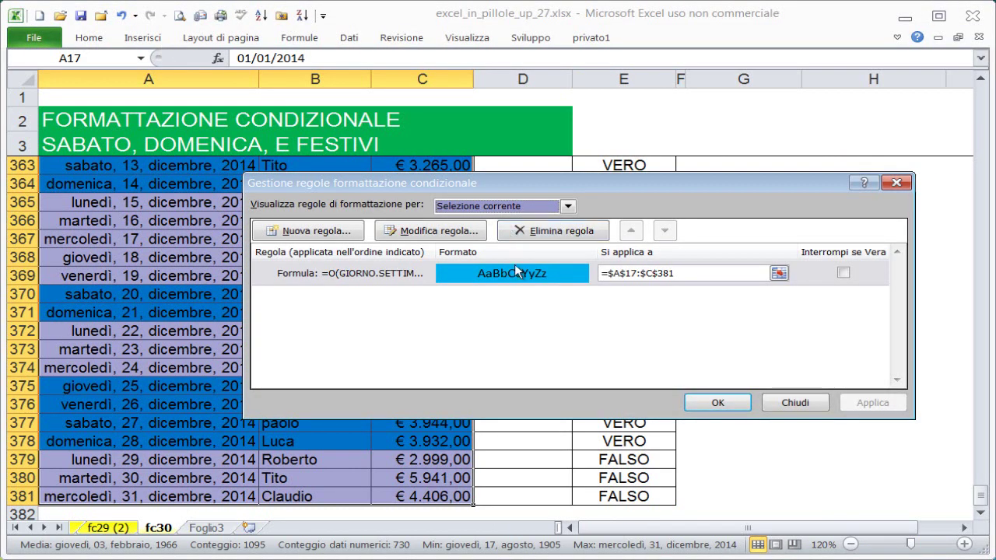
click(545, 269)
click(559, 232)
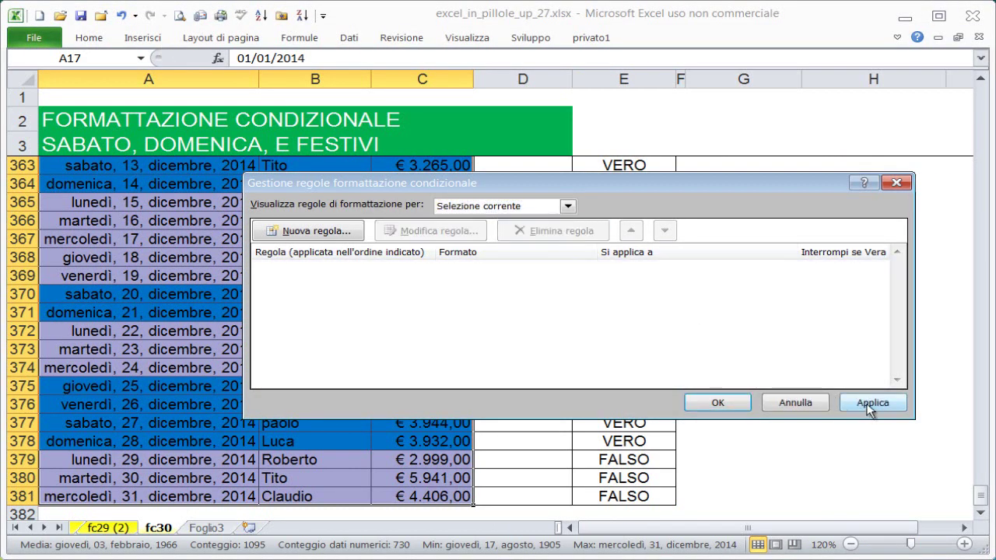
click(868, 406)
click(717, 402)
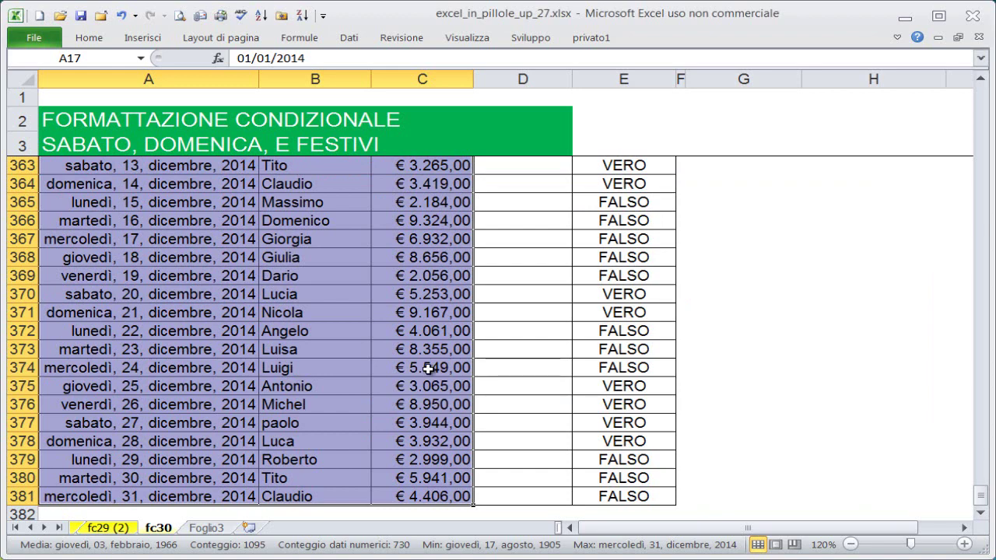
Step: Return to the top of the date table at A17
scroll(405, 350, up, 2)
scroll(404, 350, up, 2)
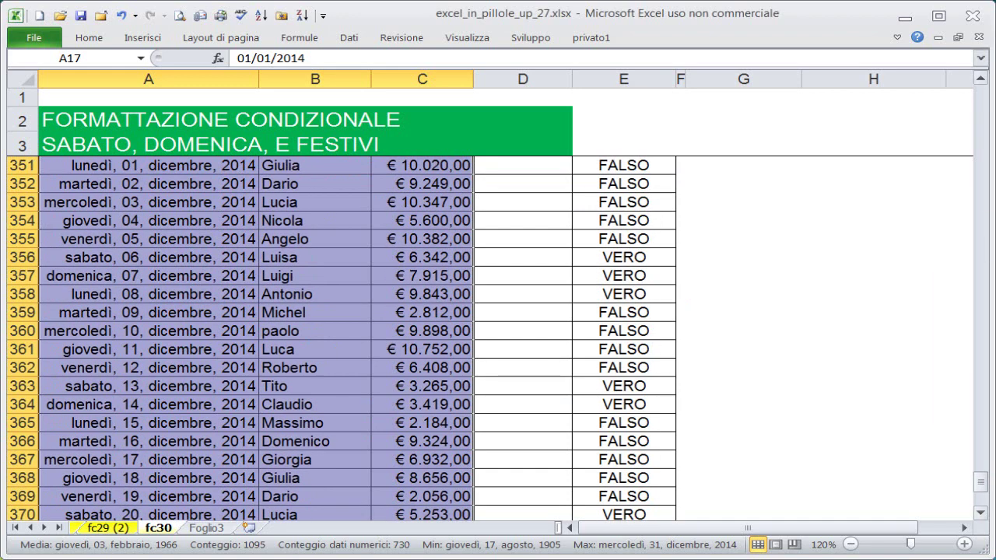
key(ctrl+BackSpace)
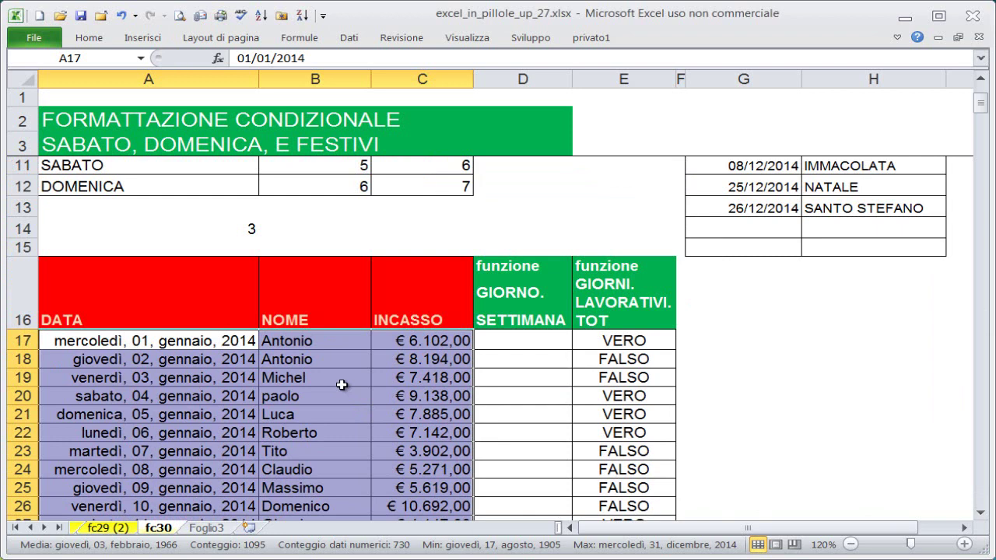
key(alt)
Step: Draft a formula-based rule with a pasted date-comparison formula, then discard it and close the manager
key(o)
key(d)
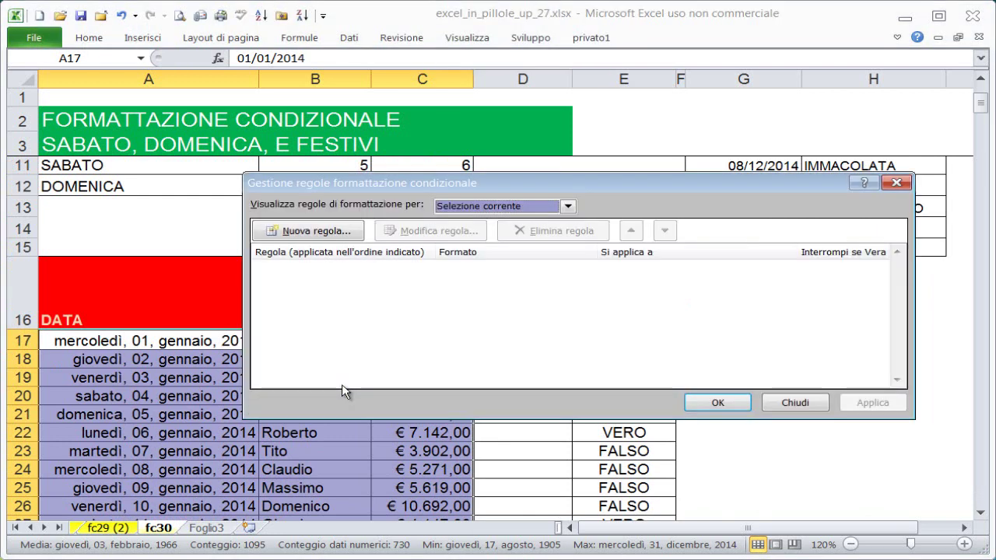
click(349, 232)
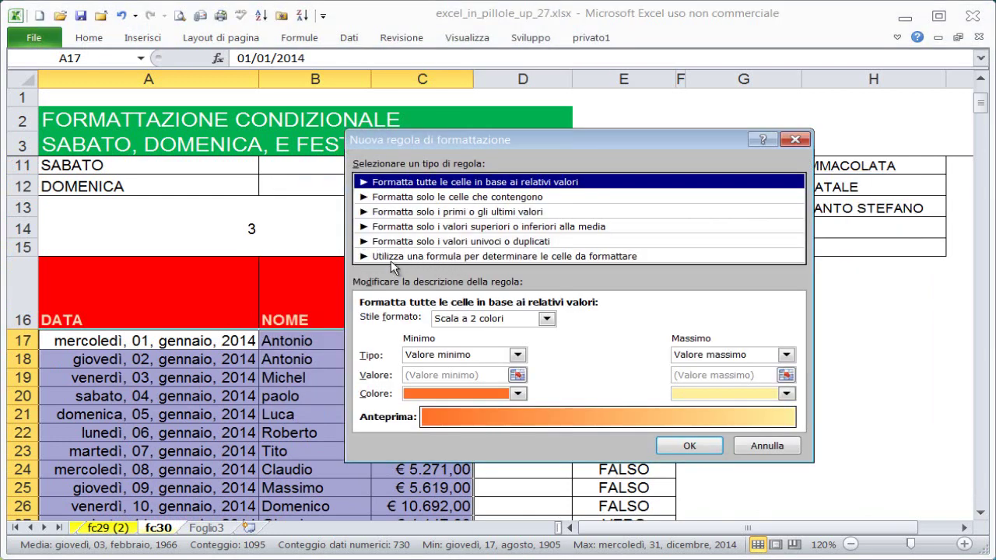
click(401, 257)
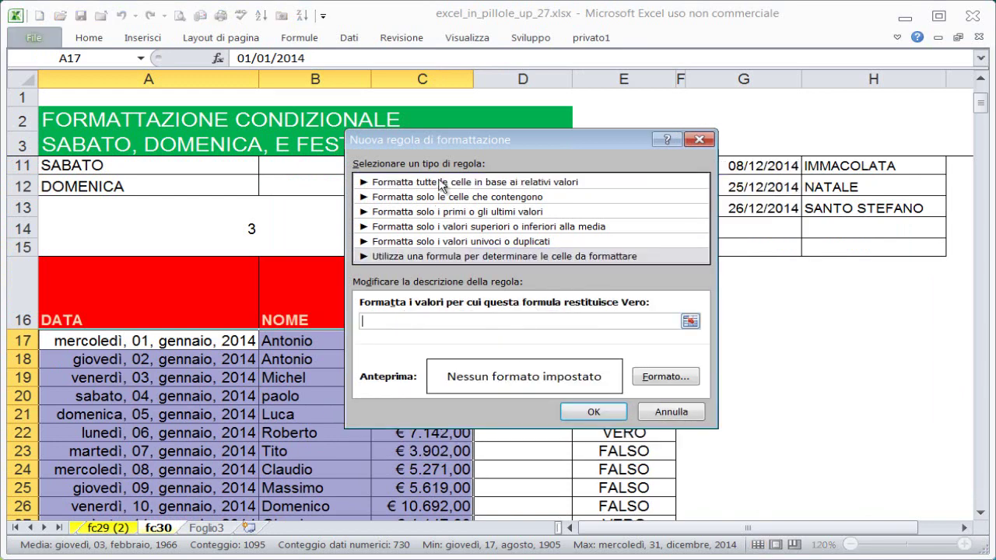
drag(451, 142, 486, 240)
click(413, 417)
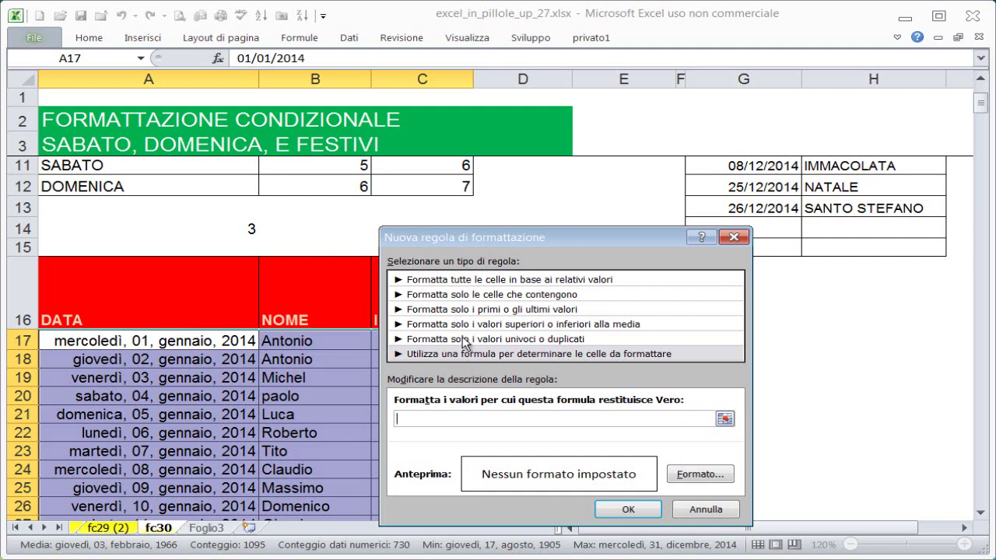
key(ctrl+v)
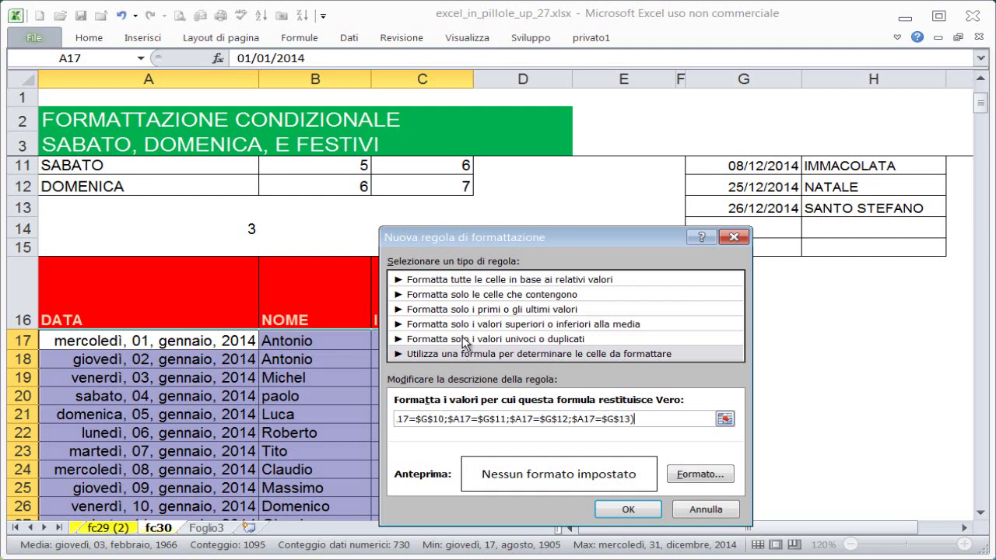
click(612, 421)
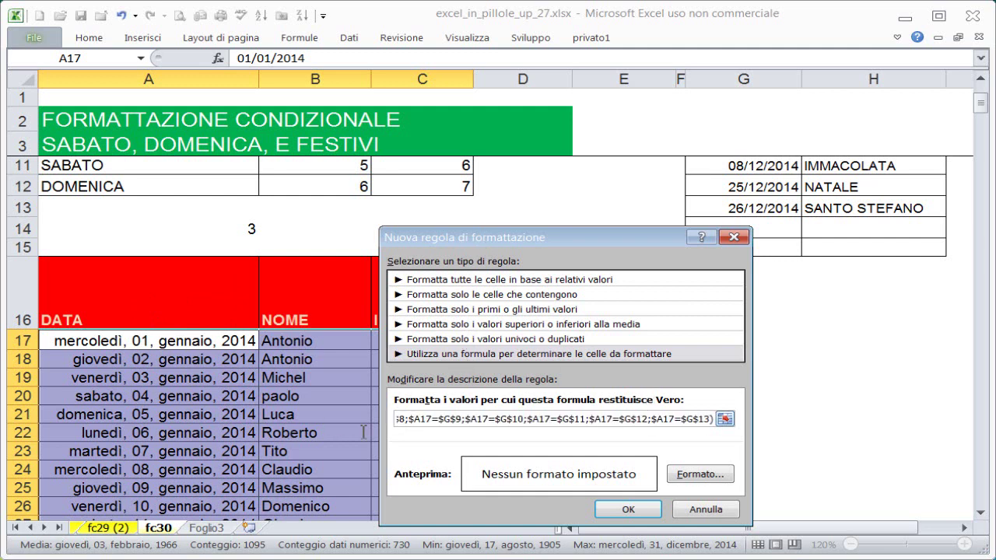
drag(713, 420, 557, 420)
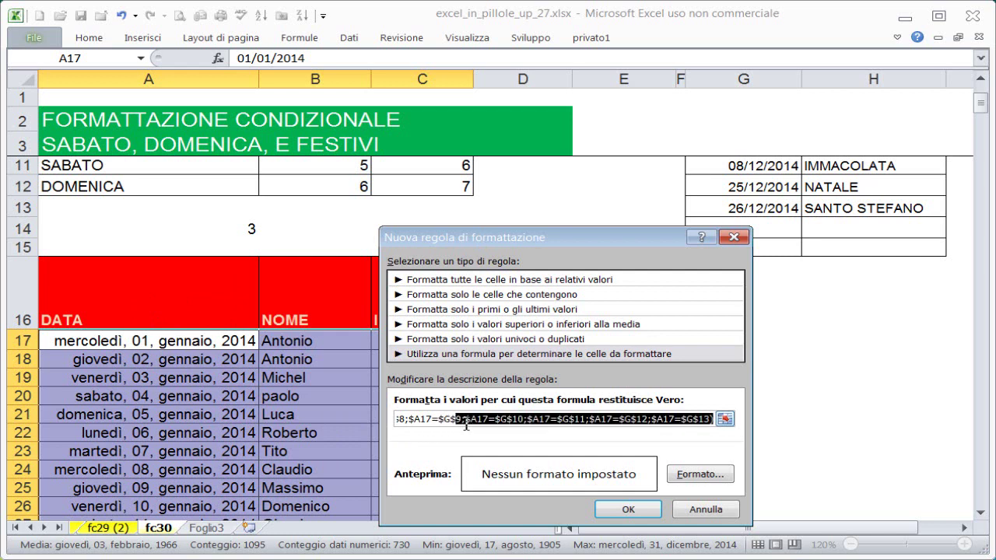
click(738, 237)
click(896, 182)
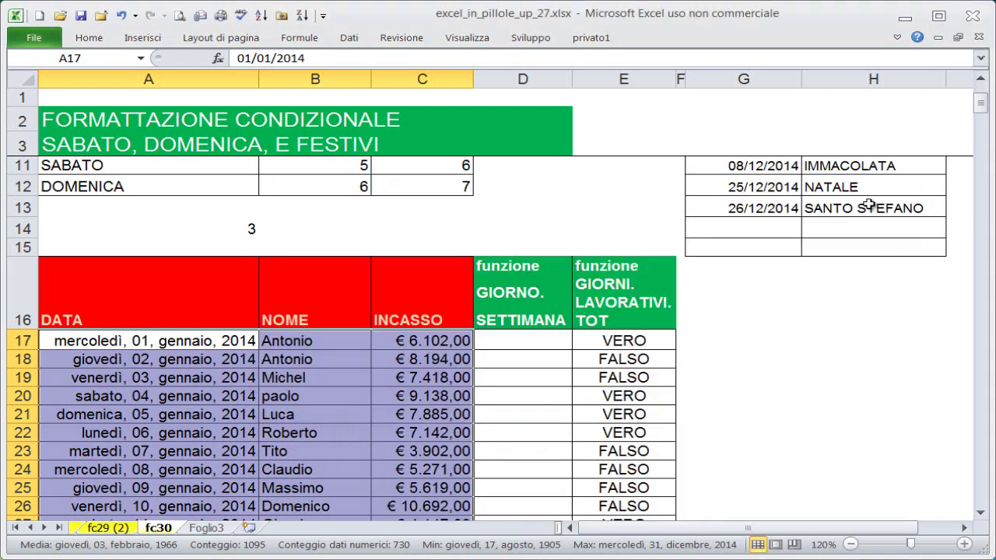
Step: Copy E17's NON formula and select the table range A17:C381
click(614, 343)
double_click(624, 342)
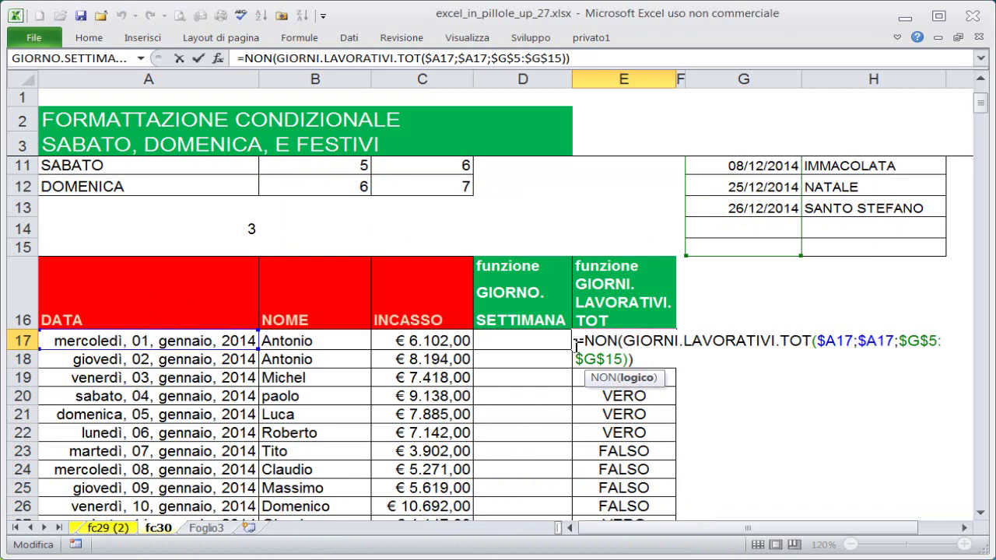
drag(577, 343, 634, 362)
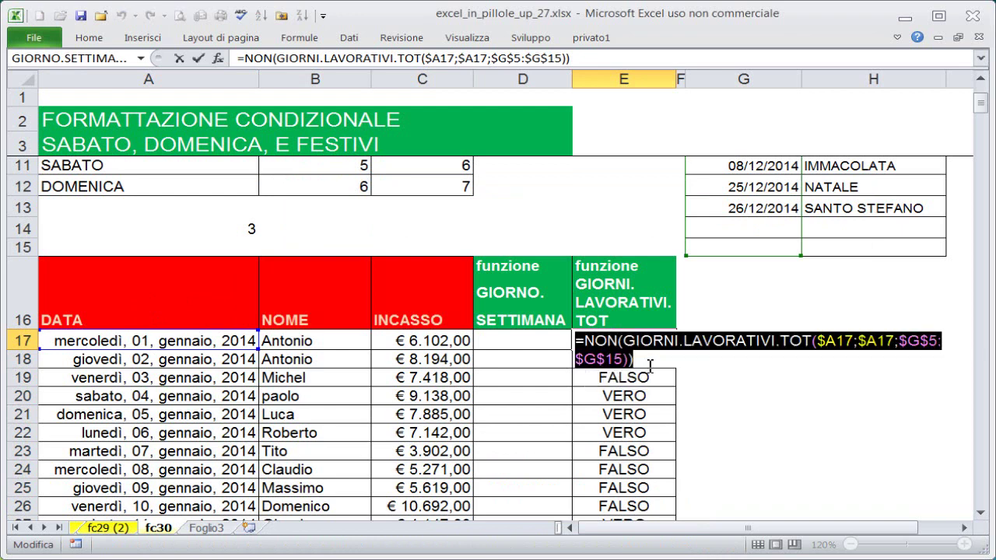
key(Escape)
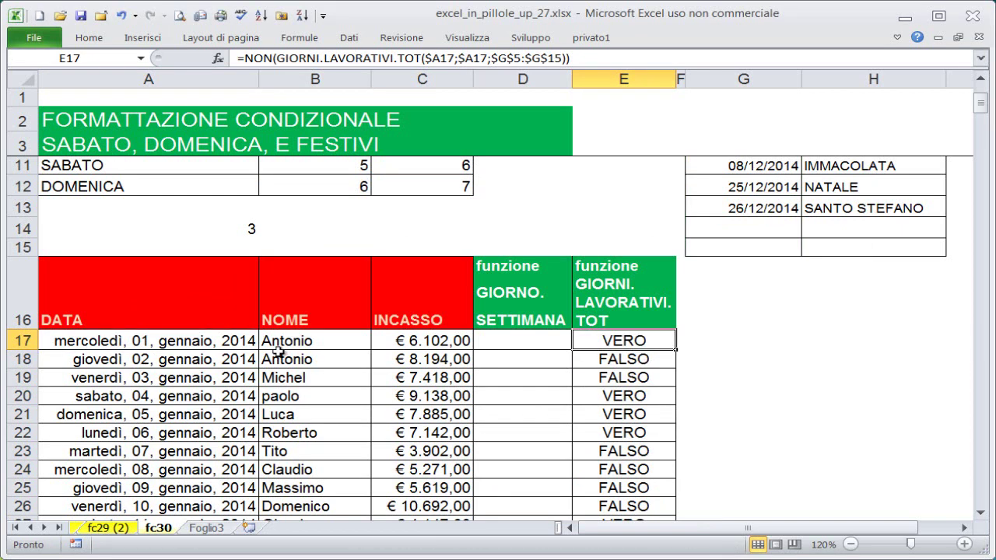
click(173, 342)
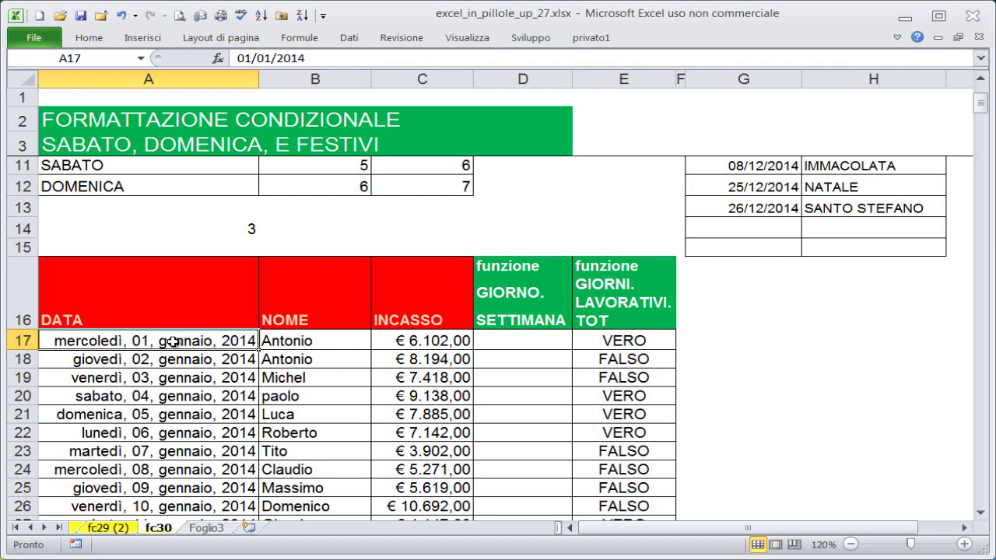
key(ctrl+shift+Right)
key(ctrl+shift+Down)
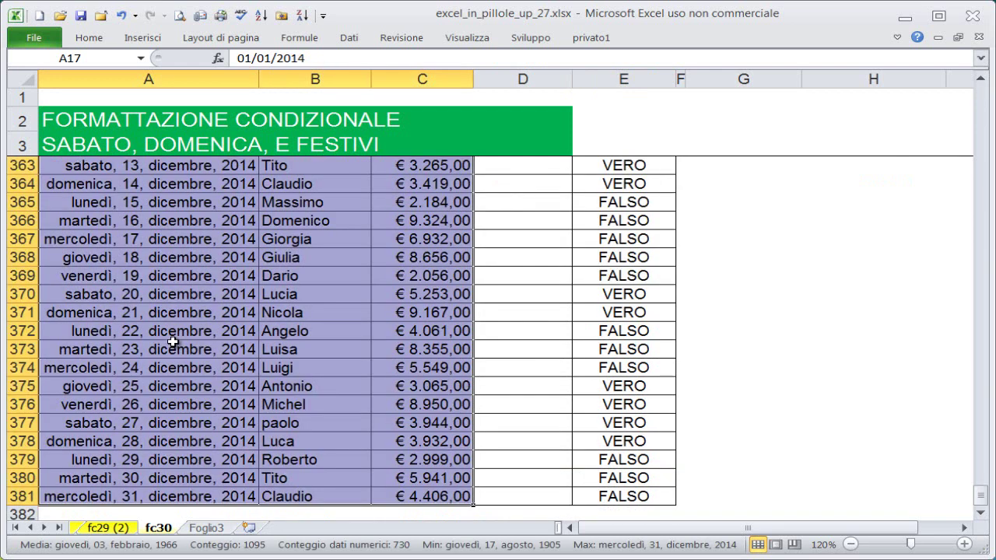
key(ctrl+BackSpace)
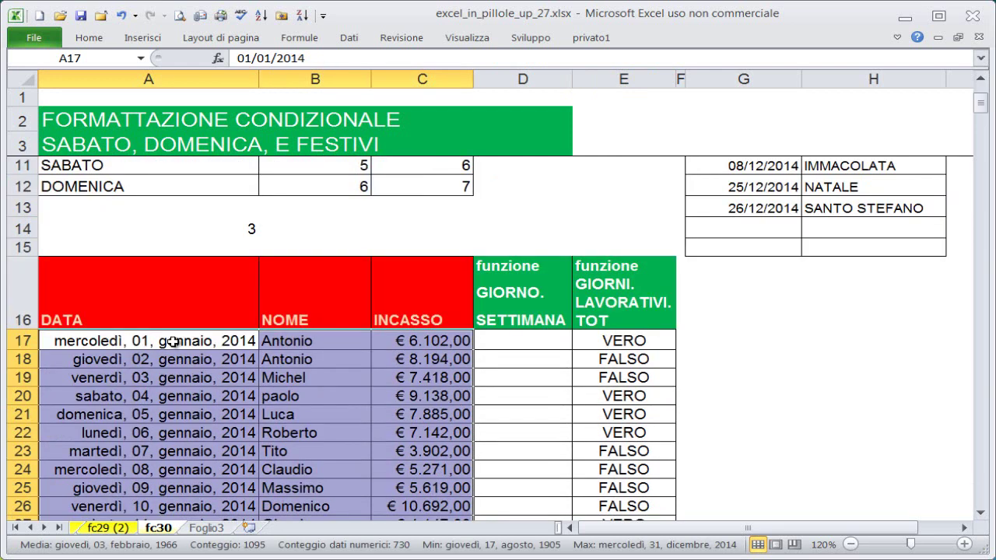
Step: Create a new formula-based rule using =NON(GIORNI.LAVORATIVI.TOT($A17;$A17;$G$5:$G$15))
key(alt)
key(h)
key(l)
key(r)
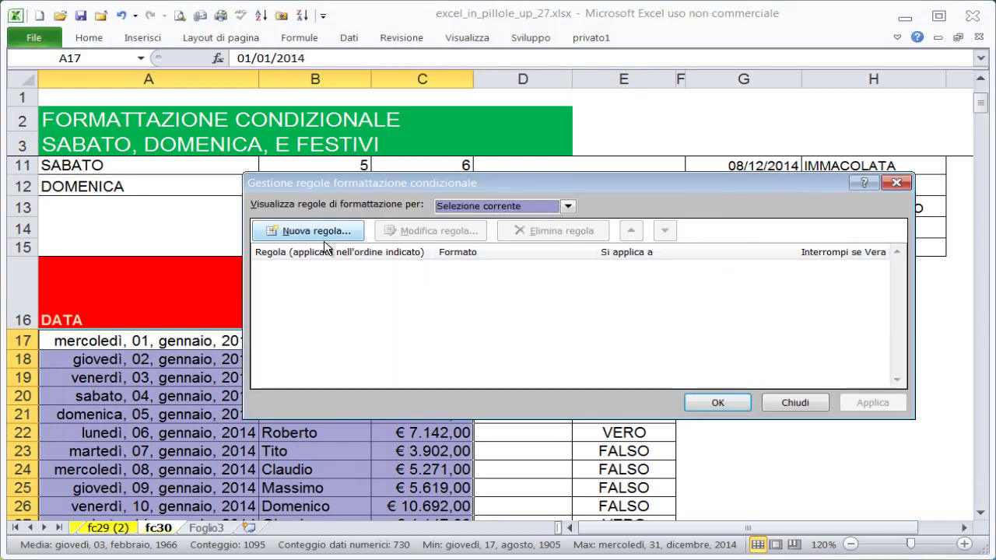
click(319, 231)
click(419, 256)
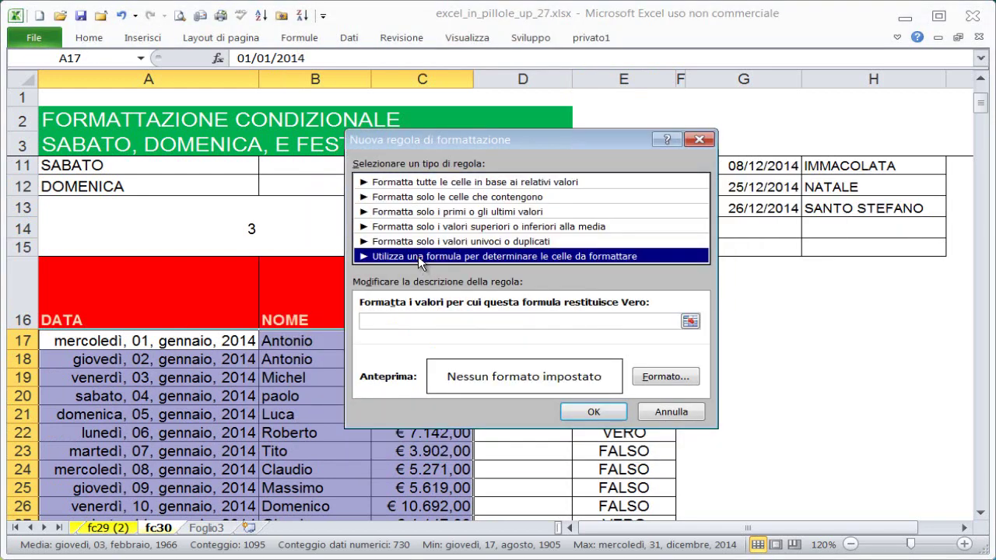
click(390, 322)
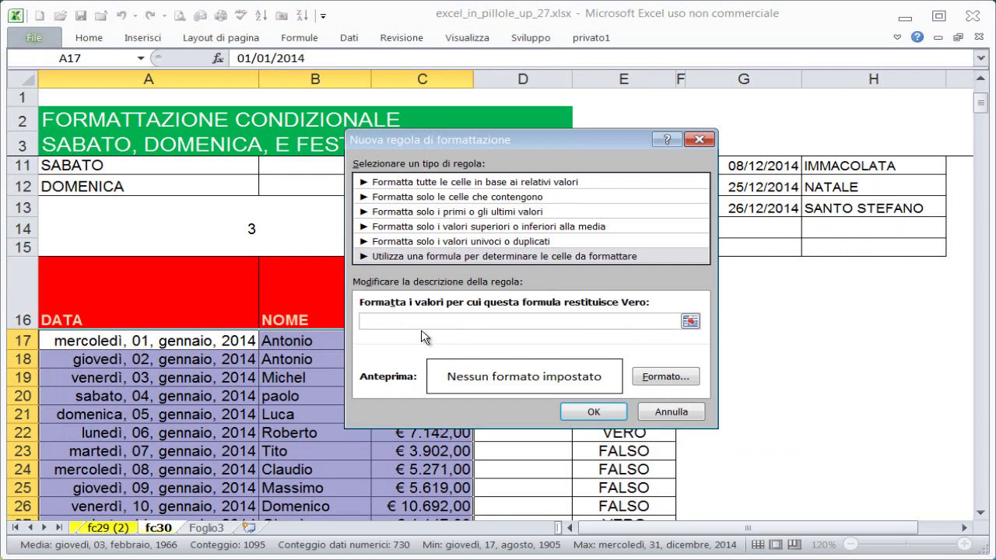
text(=NON(GIORNI.LAVORATIVI.TOT($A17;$A17;$G$5:$G$15)))
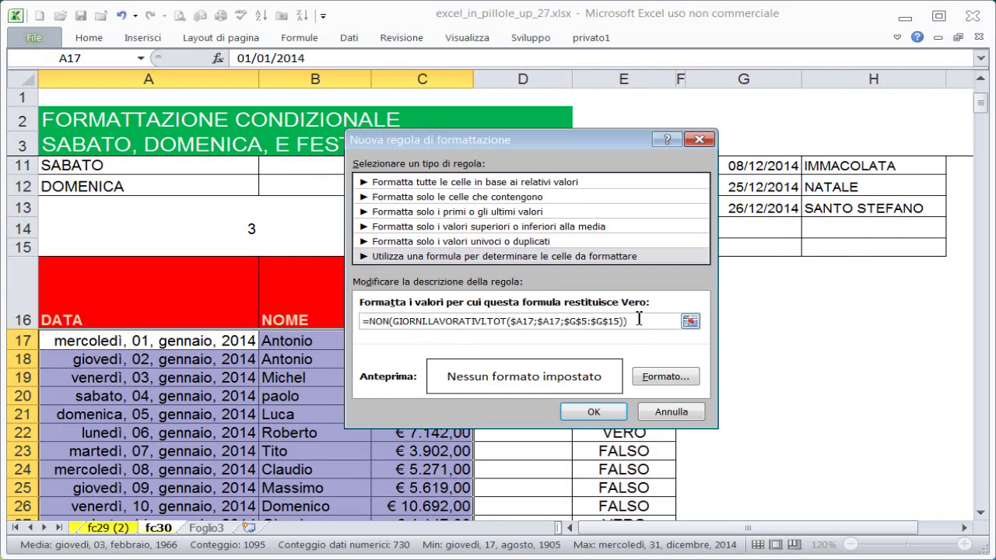
drag(630, 321, 352, 326)
click(643, 321)
Step: Give the rule a yellow fill and apply it to A17:C381
click(662, 374)
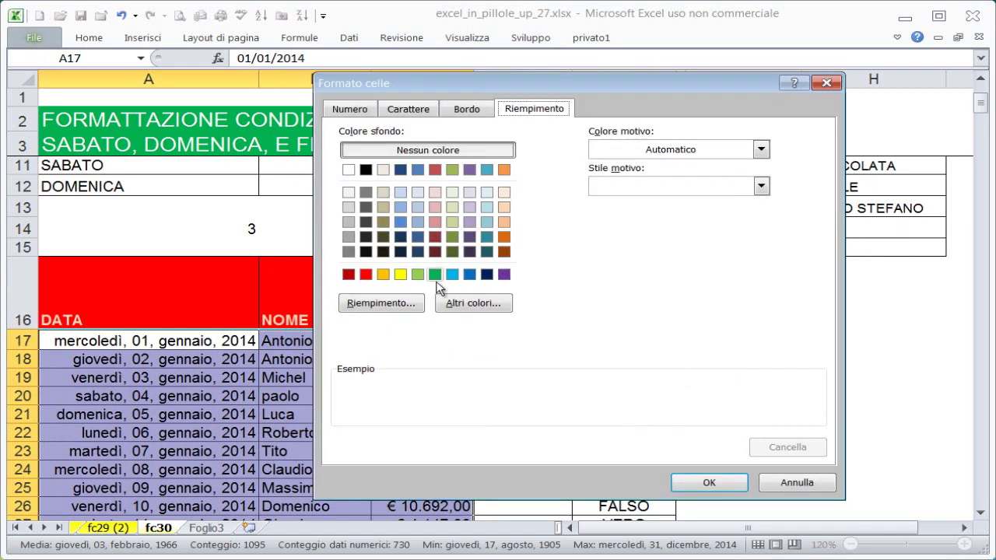
click(399, 276)
click(708, 482)
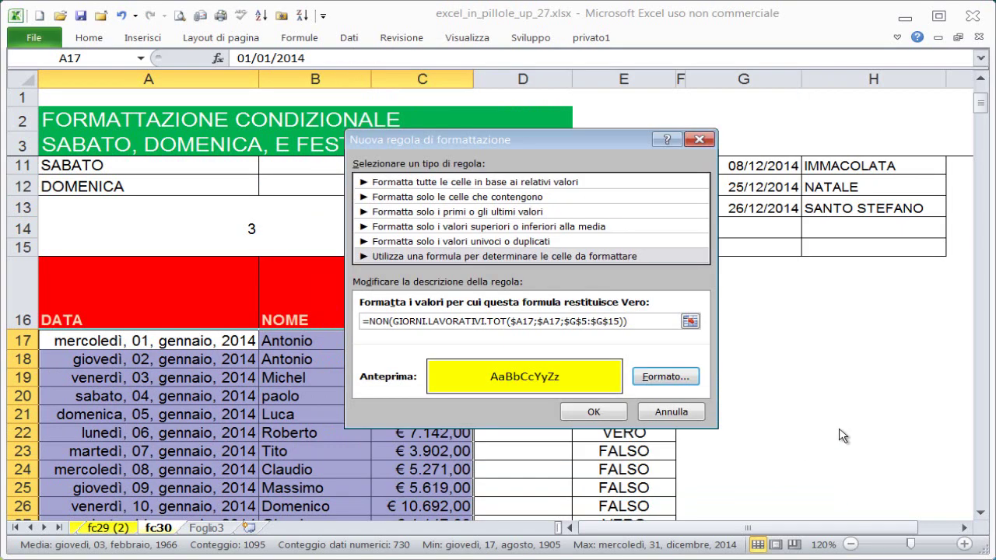
click(591, 412)
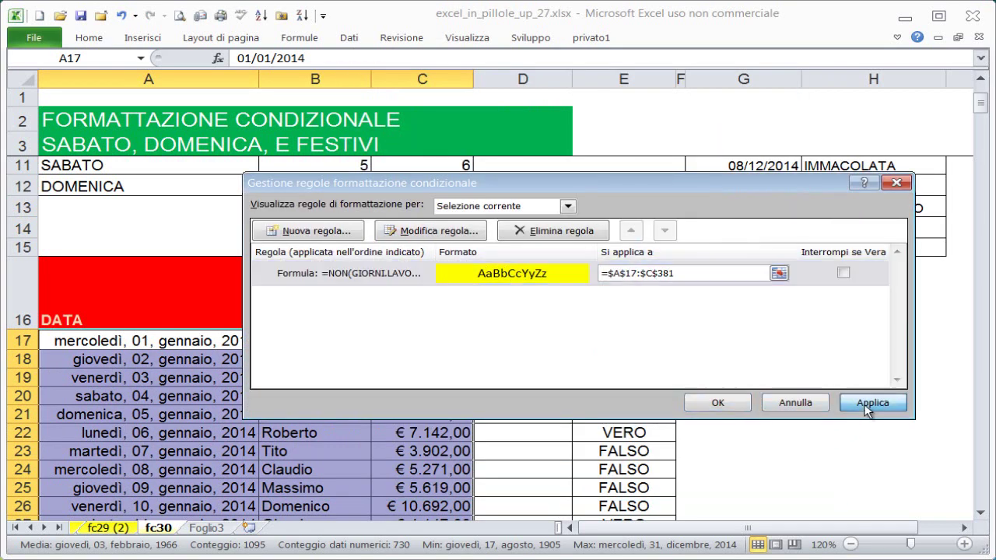
click(871, 404)
click(730, 406)
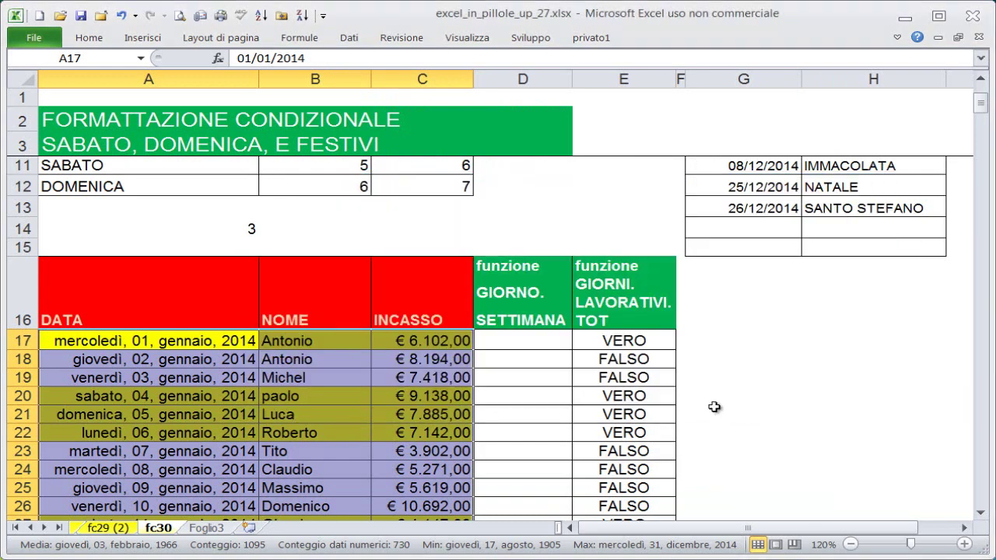
click(526, 445)
Step: Clear the VERO/FALSO results from E17:E381
scroll(550, 427, down, 2)
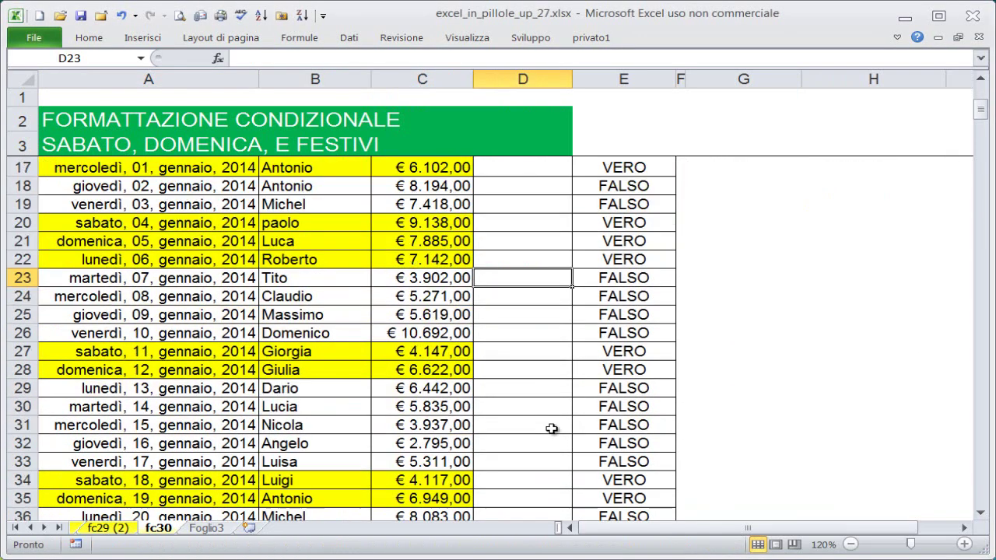
scroll(550, 427, down, 1)
scroll(550, 427, down, 2)
scroll(550, 428, down, 1)
scroll(550, 427, up, 3)
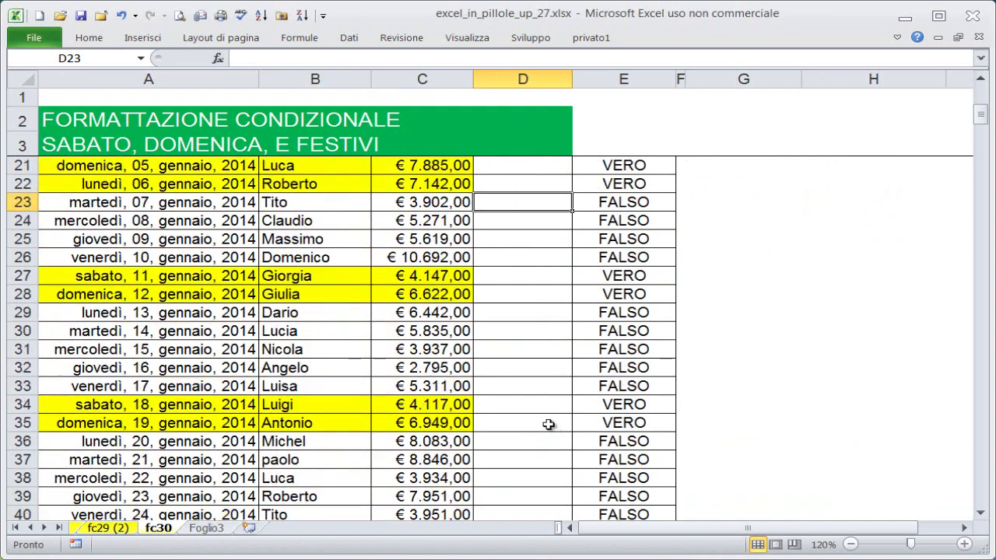
scroll(548, 424, up, 2)
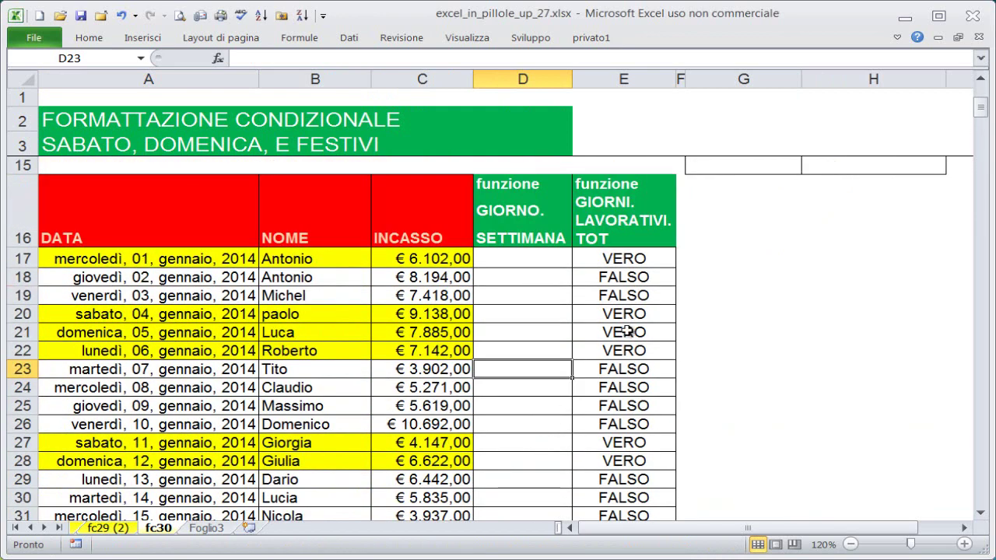
click(626, 260)
key(ctrl+shift+Down)
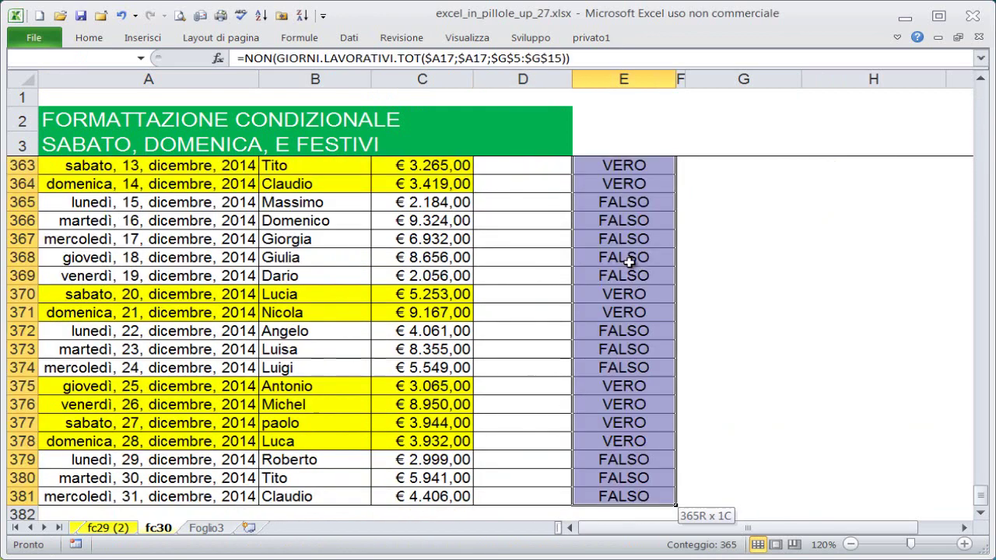
key(Delete)
Step: Return to the table top and select cells D17:D19 and E17:E19
scroll(619, 258, up, 16)
scroll(619, 258, up, 3)
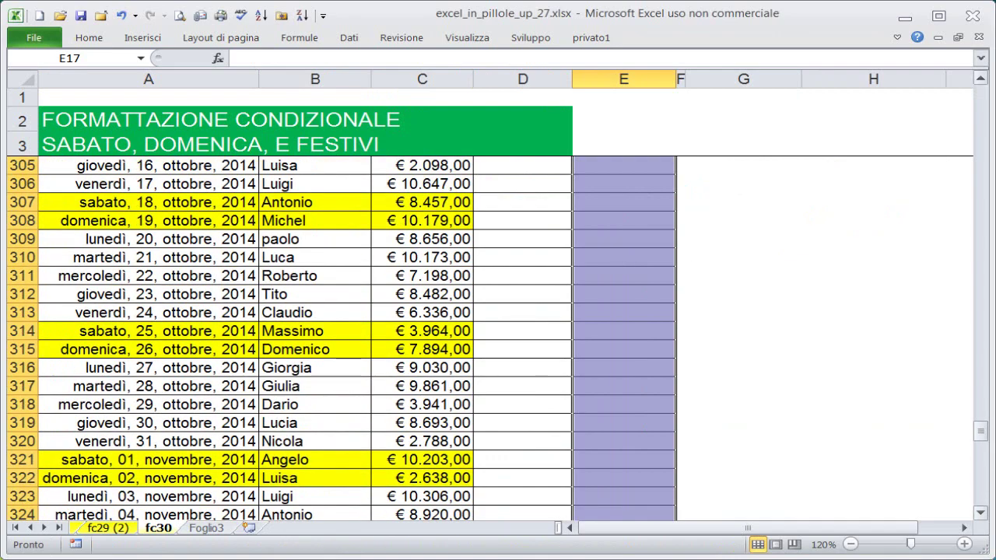
drag(980, 434, 961, 96)
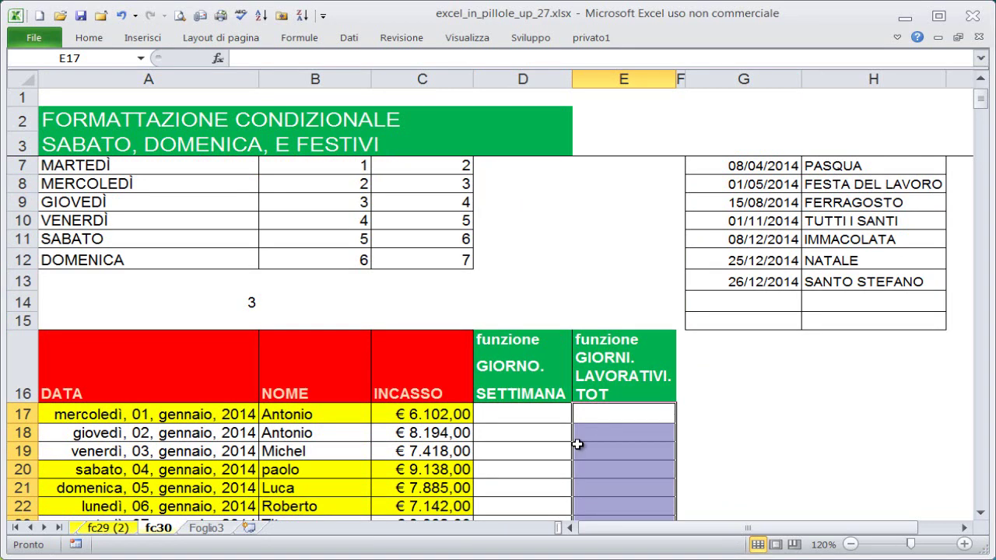
click(548, 420)
drag(548, 420, 550, 453)
drag(605, 412, 604, 449)
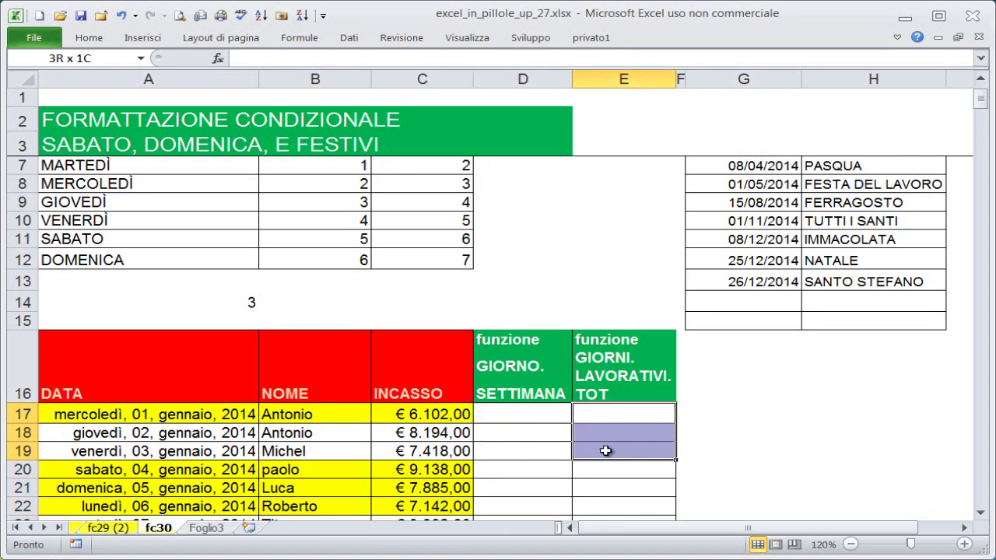
click(547, 416)
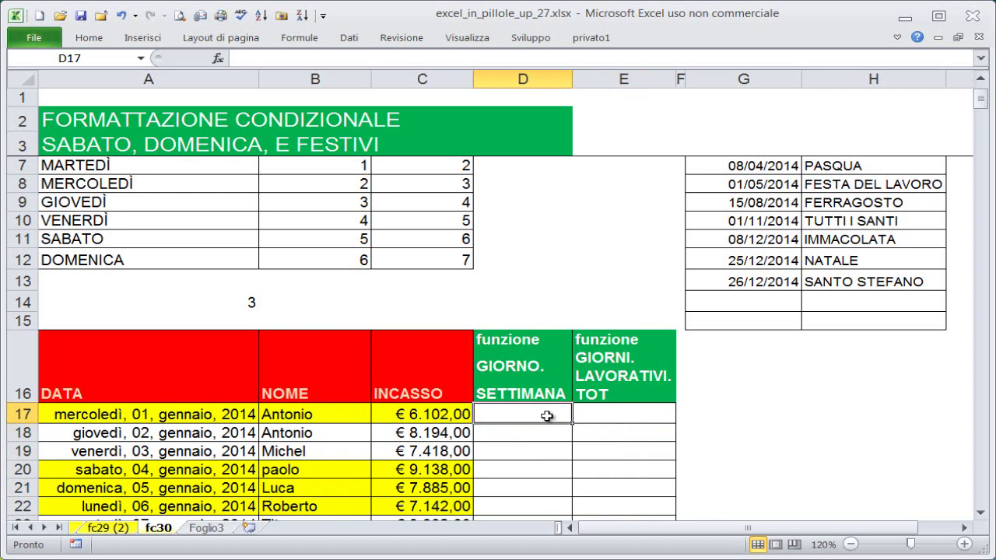
Step: Re-enter E17's =NON(GIORNI.LAVORATIVI.TOT($A17;$A17;$G$5:$G$15)) formula, then select B17:B19
click(595, 414)
double_click(595, 414)
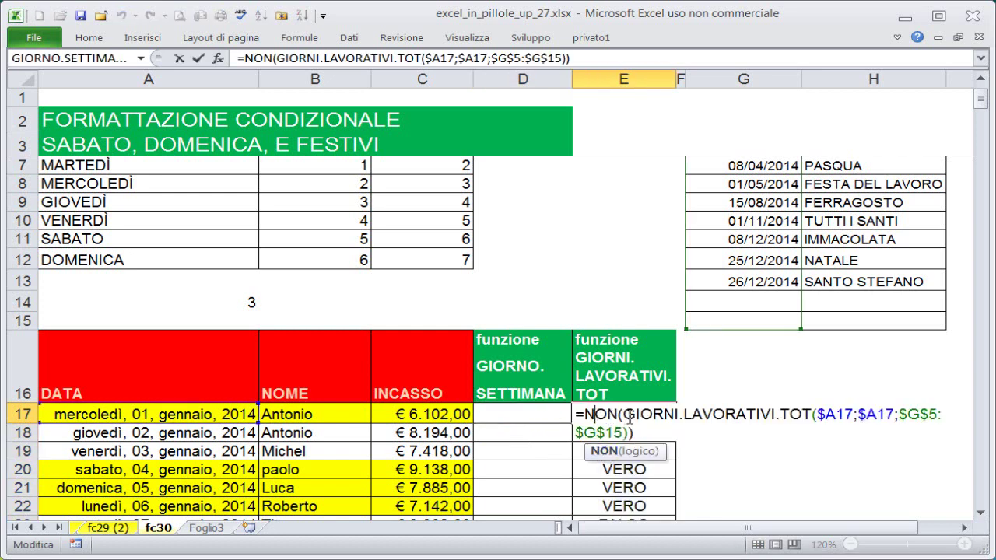
click(633, 415)
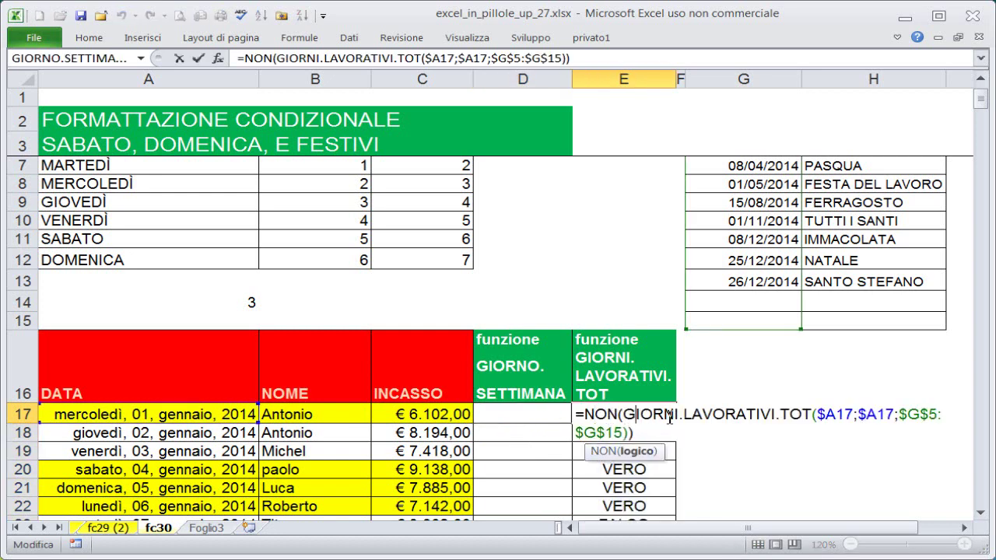
click(817, 415)
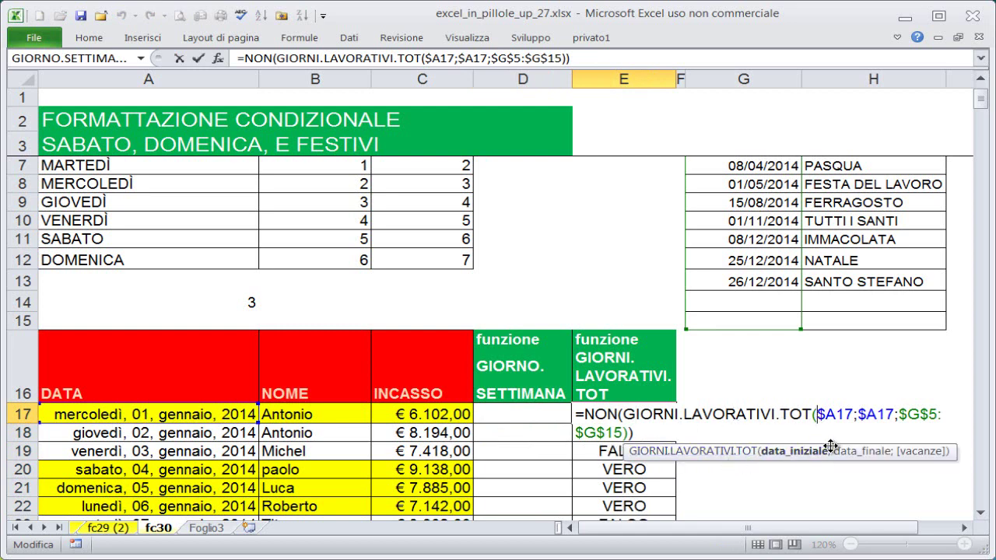
key(ctrl+Return)
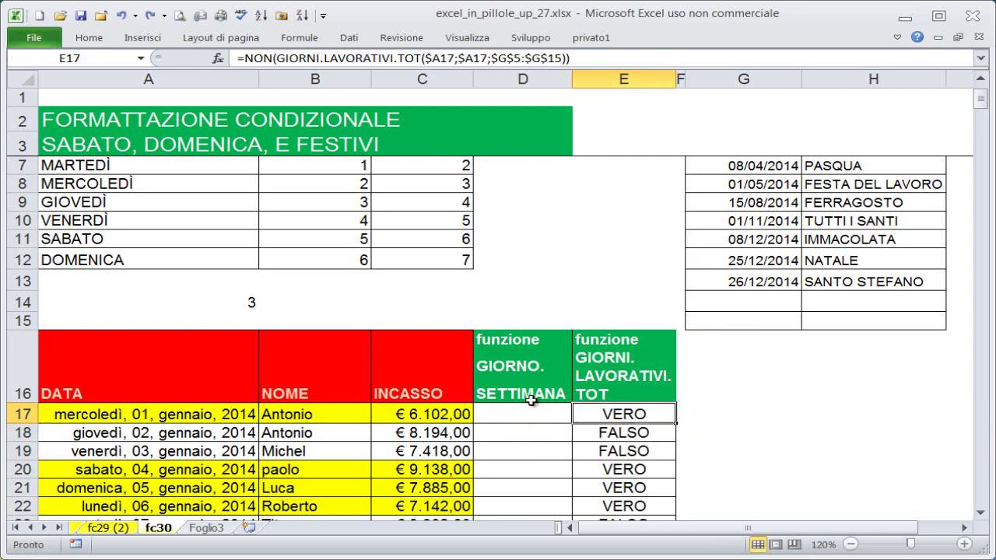
drag(284, 415, 348, 442)
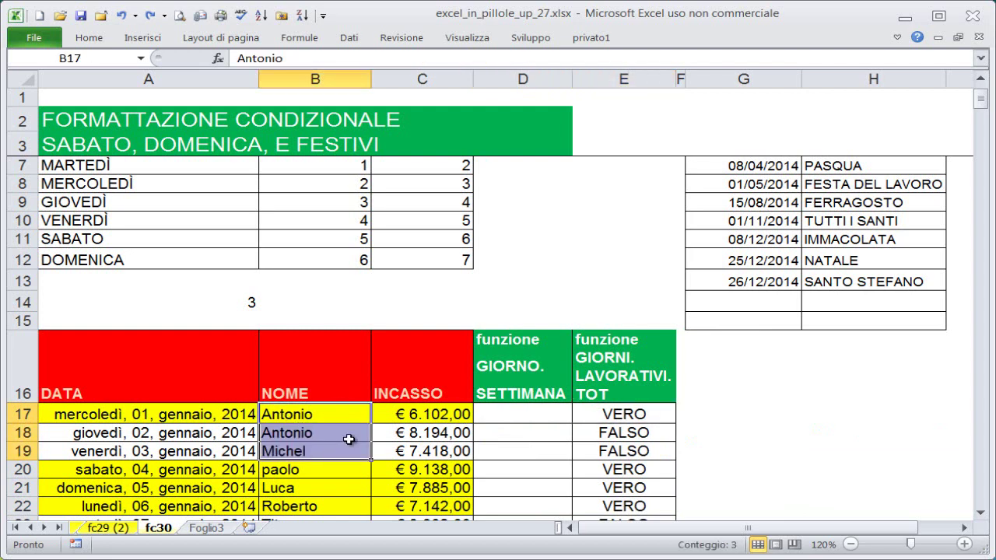
key(alt+o)
key(d)
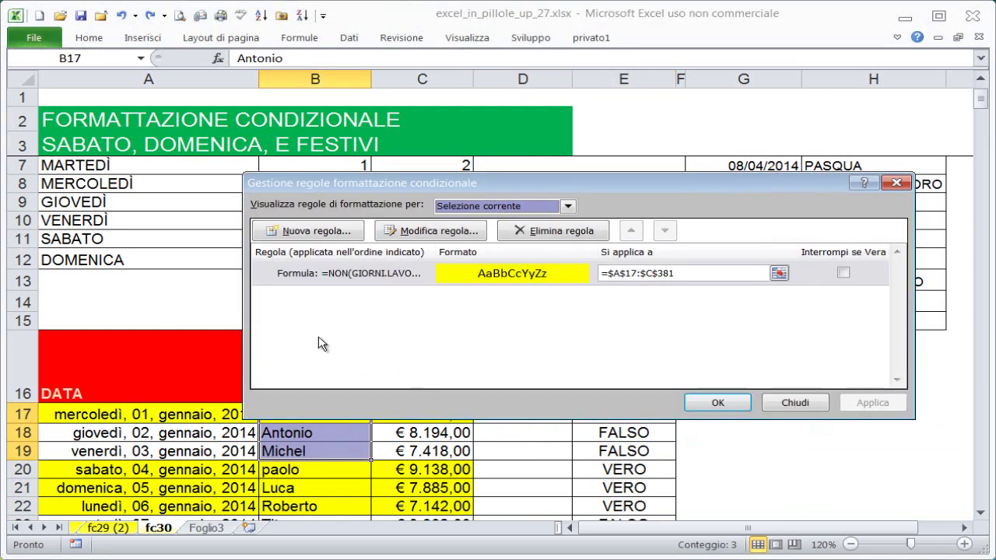
click(305, 231)
click(440, 256)
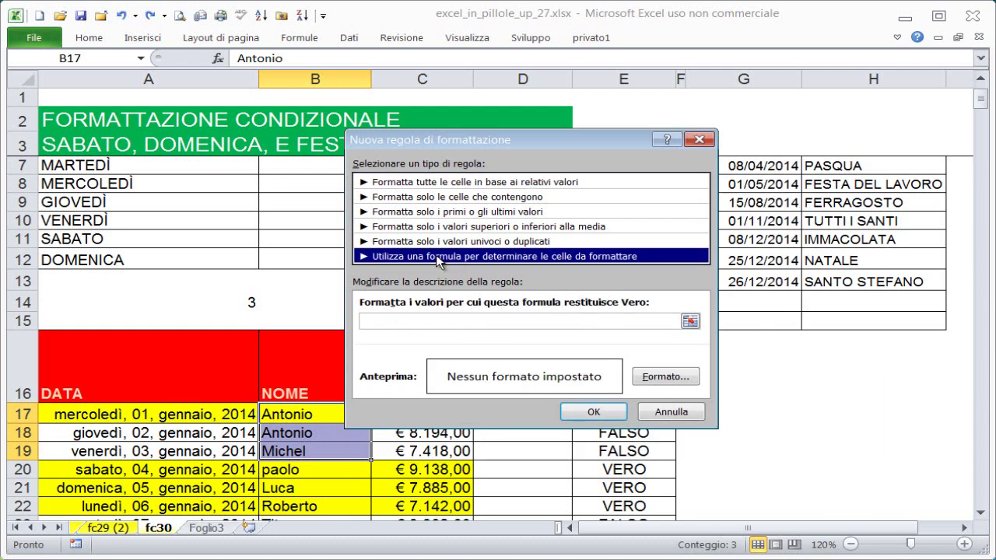
click(410, 324)
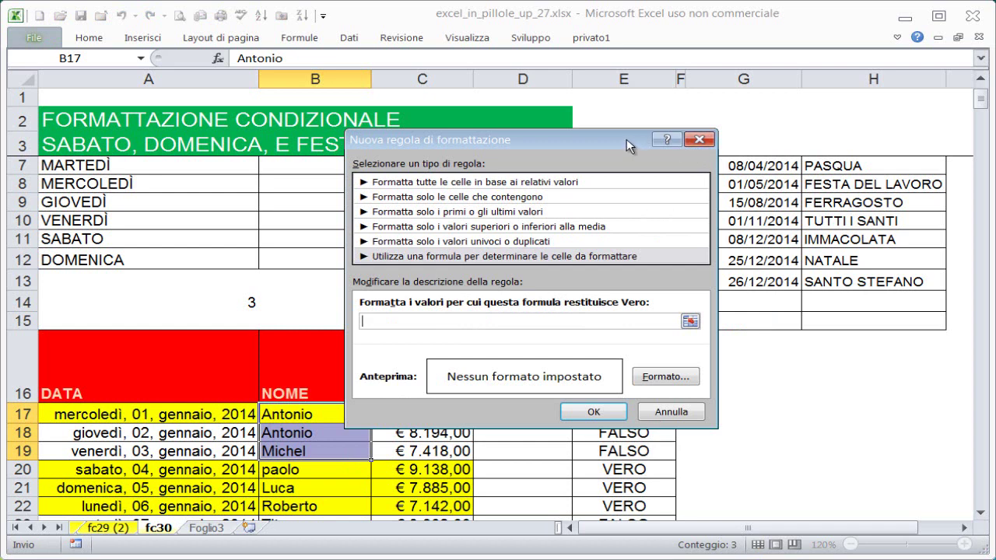
drag(629, 146, 494, 164)
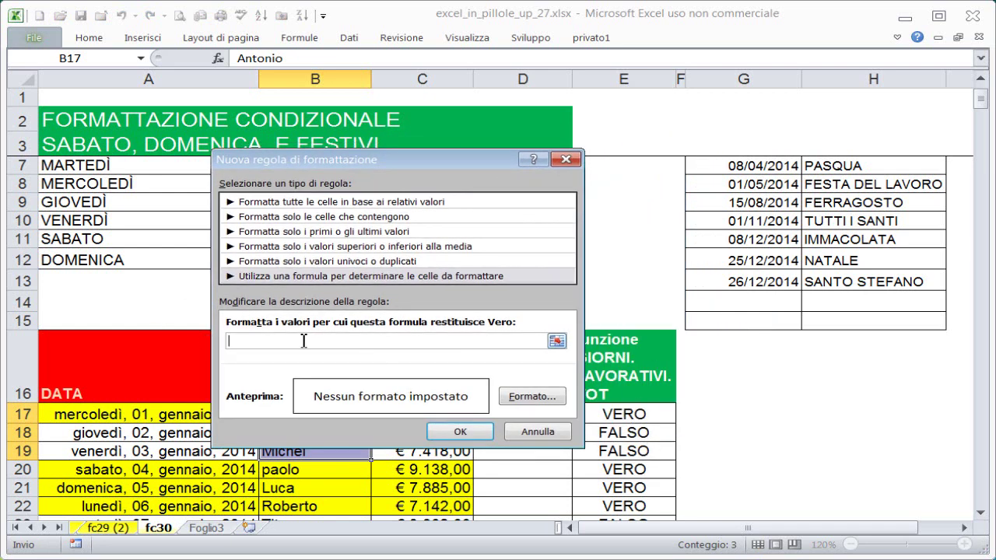
click(565, 159)
click(643, 415)
key(ctrl+shift+Down)
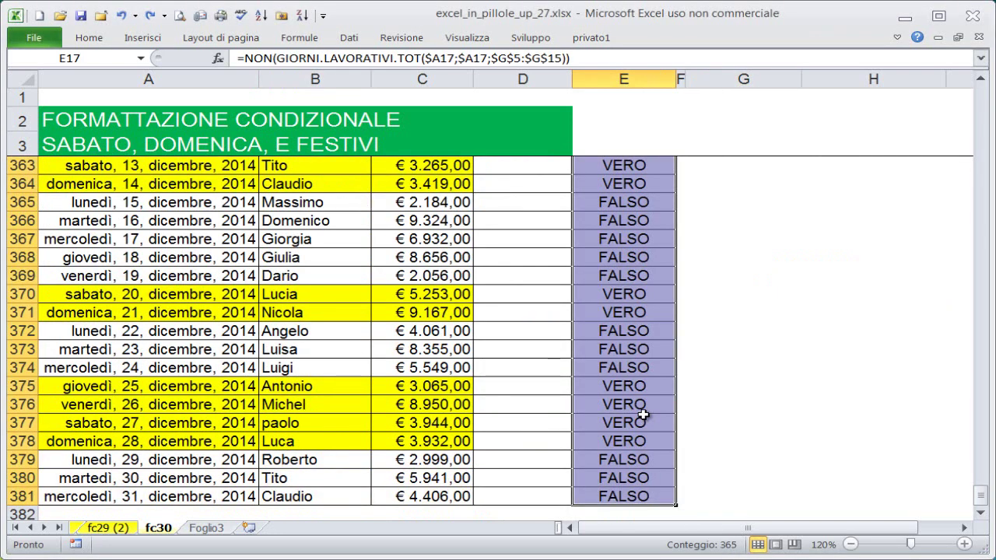
Step: Delete the VERO/FALSO results from E17:E381 and return to the top of the table
key(Delete)
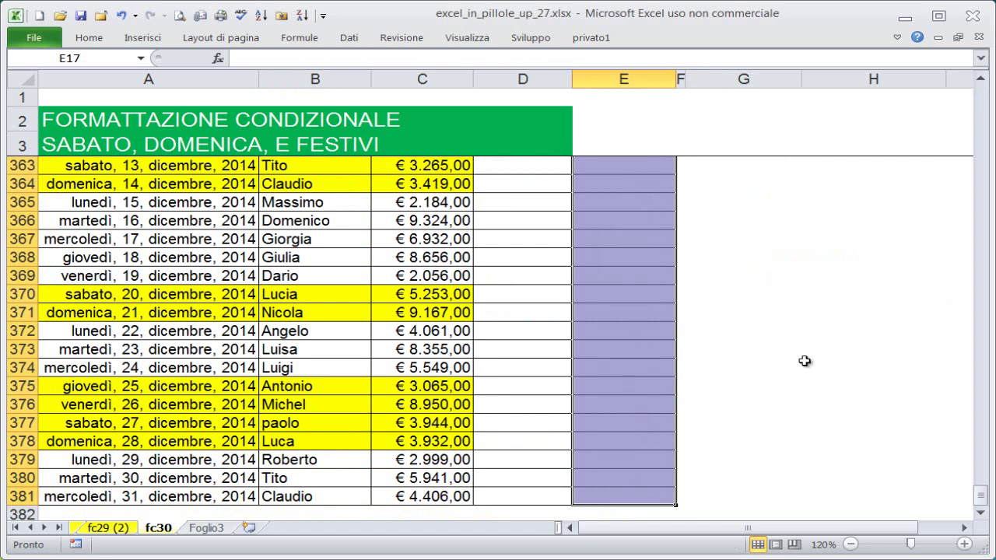
key(ctrl+BackSpace)
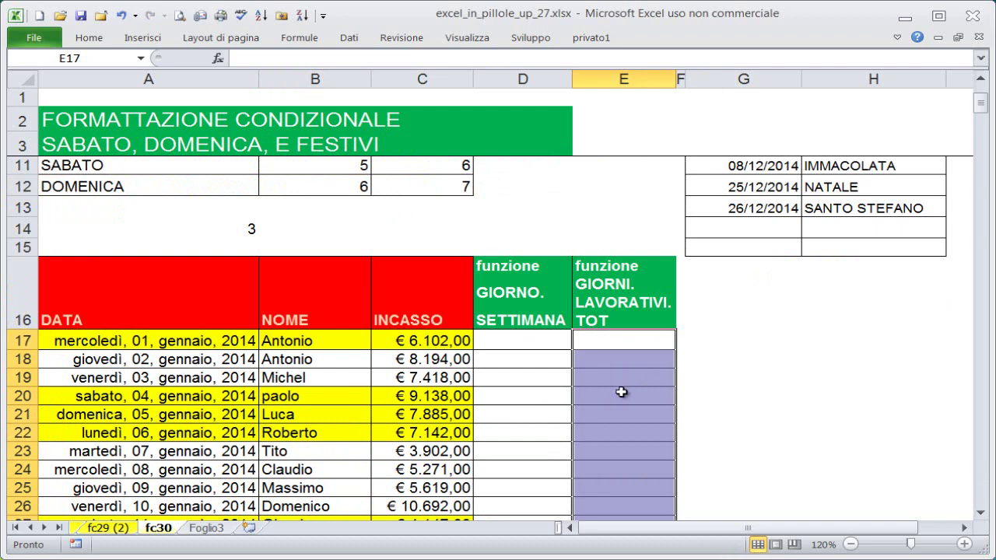
click(614, 394)
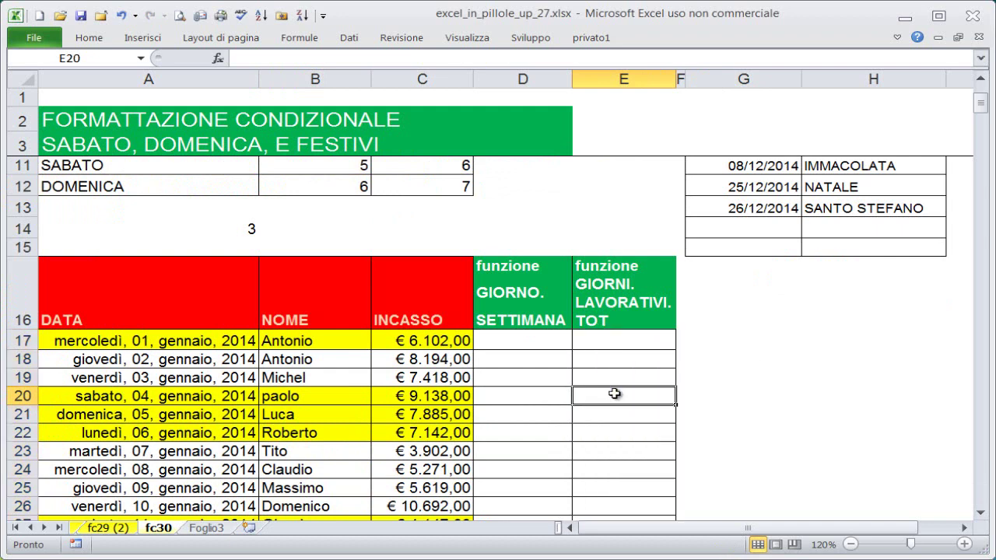
Step: Select the GIORNO.SETTIMANA cells D16:D23 and the now-empty cells E16:E22 to point them out
drag(529, 299, 522, 454)
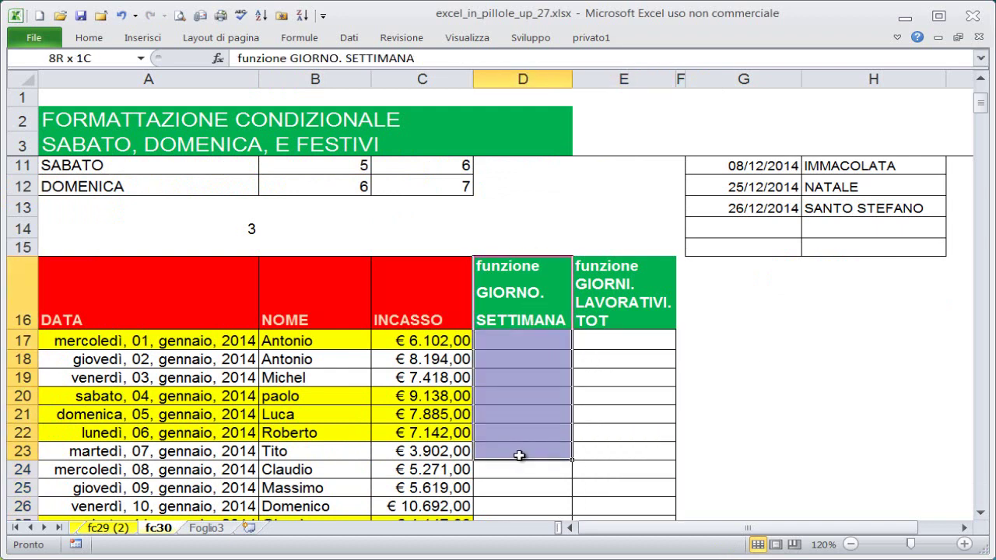
drag(607, 283, 614, 436)
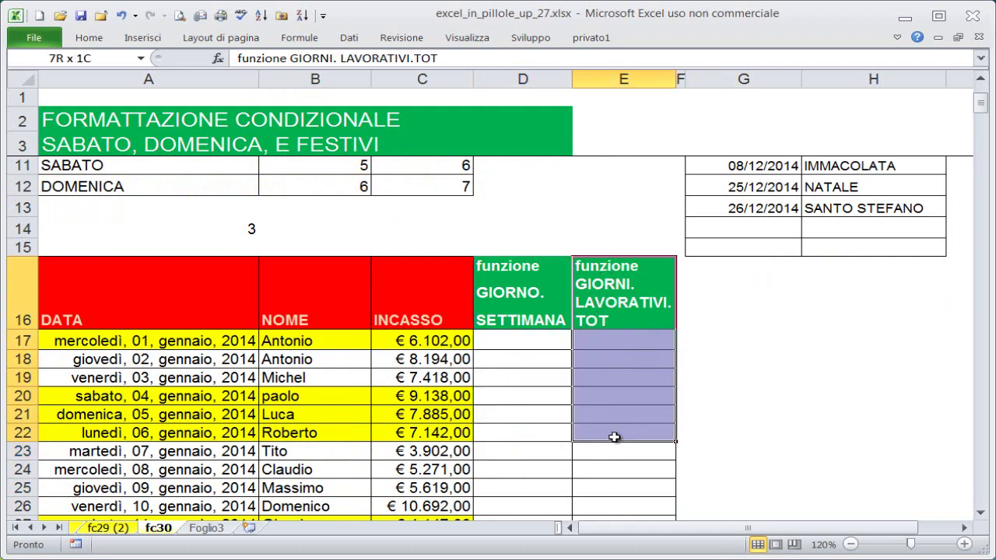
drag(517, 269, 516, 433)
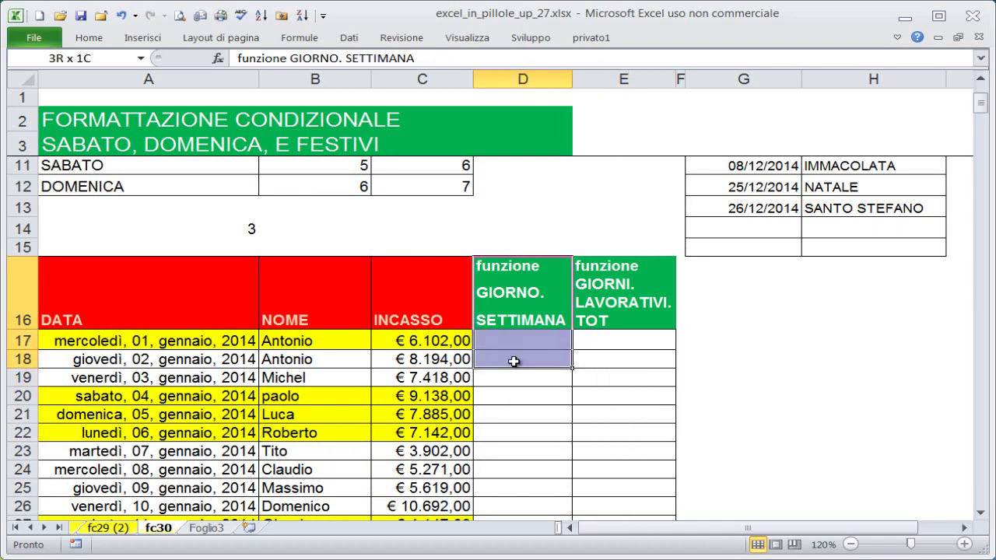
click(618, 305)
drag(618, 306, 626, 420)
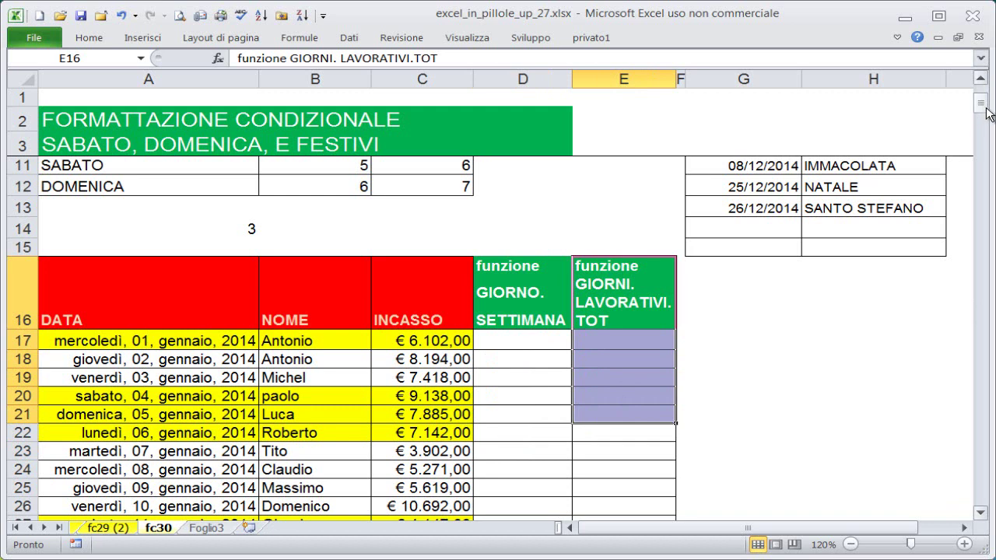
drag(982, 109, 984, 97)
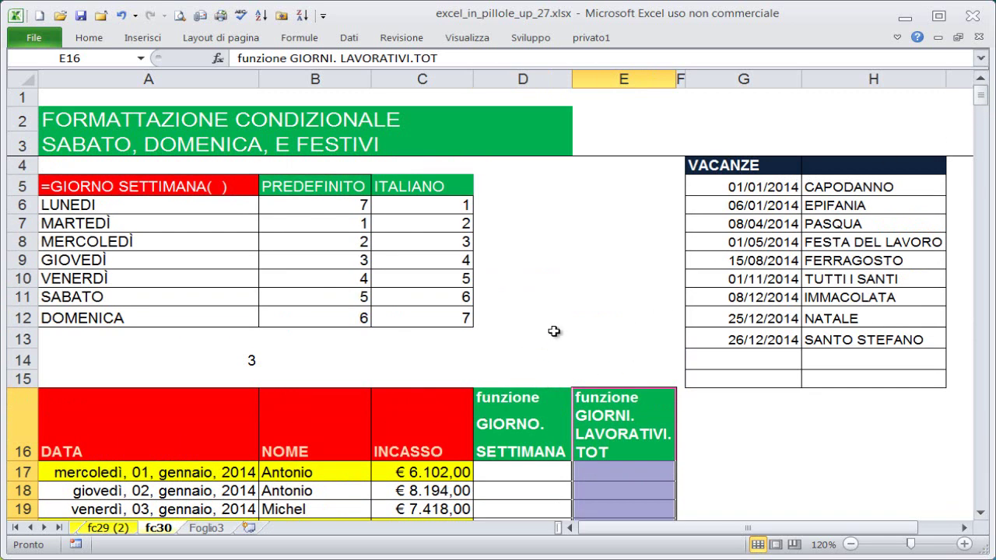